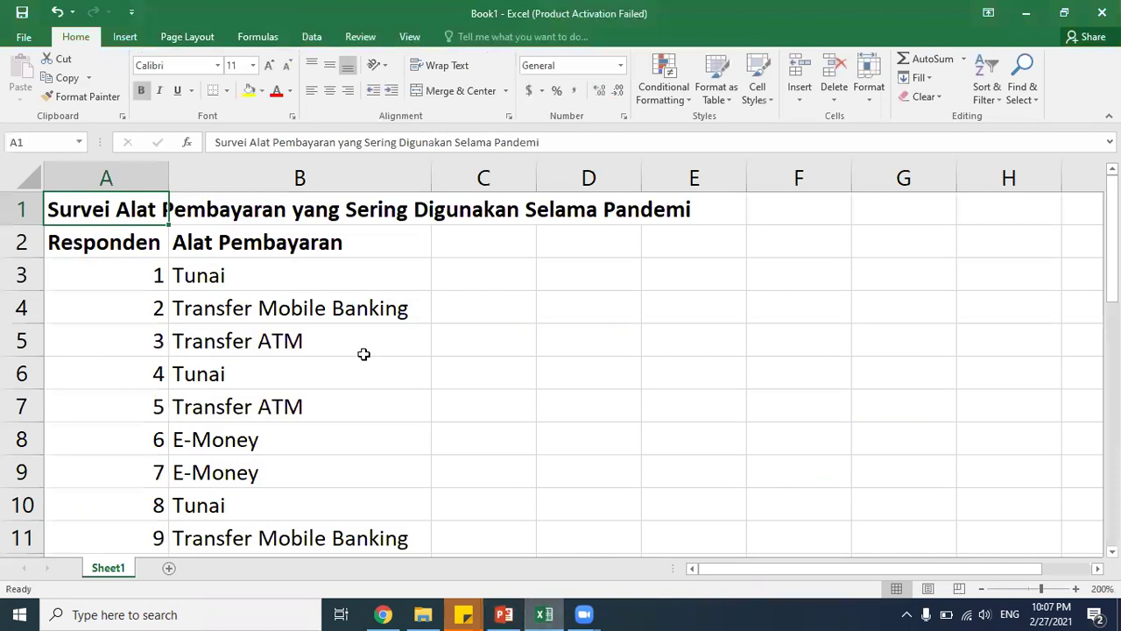
Step: Review the survey's respondent numbers in column A, from the first entry through the last and back to the title
{"action": "left_click", "coordinate": [364, 354]}
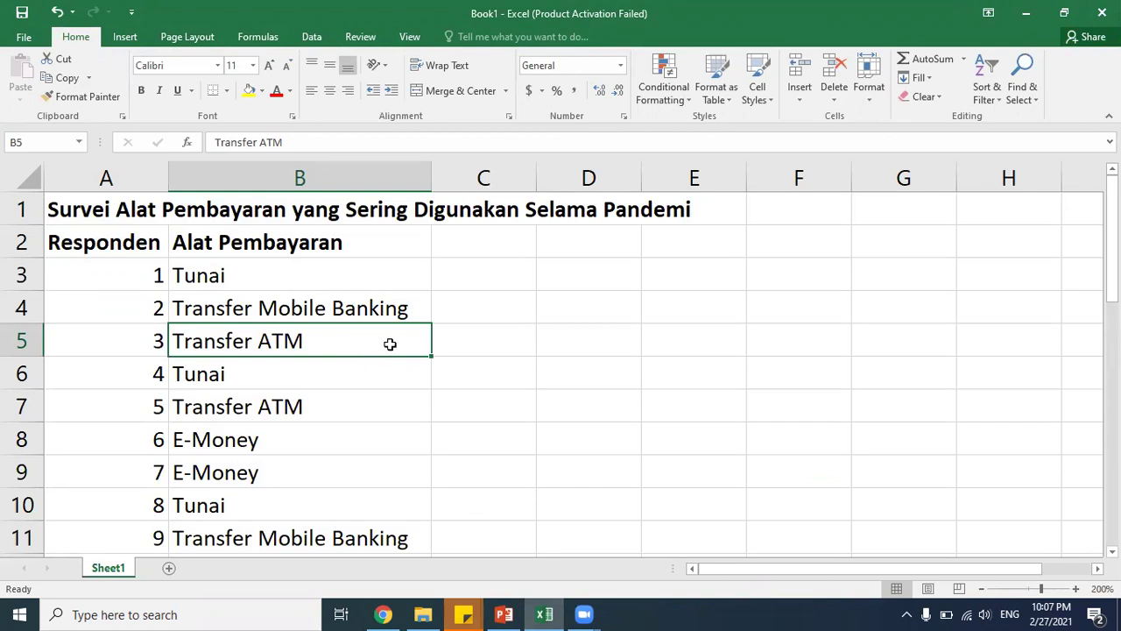
{"action": "mouse_move", "coordinate": [1112, 214]}
{"action": "left_mouse_down"}
{"action": "mouse_move", "coordinate": [1112, 449]}
{"action": "mouse_move", "coordinate": [1112, 210]}
{"action": "left_mouse_up"}
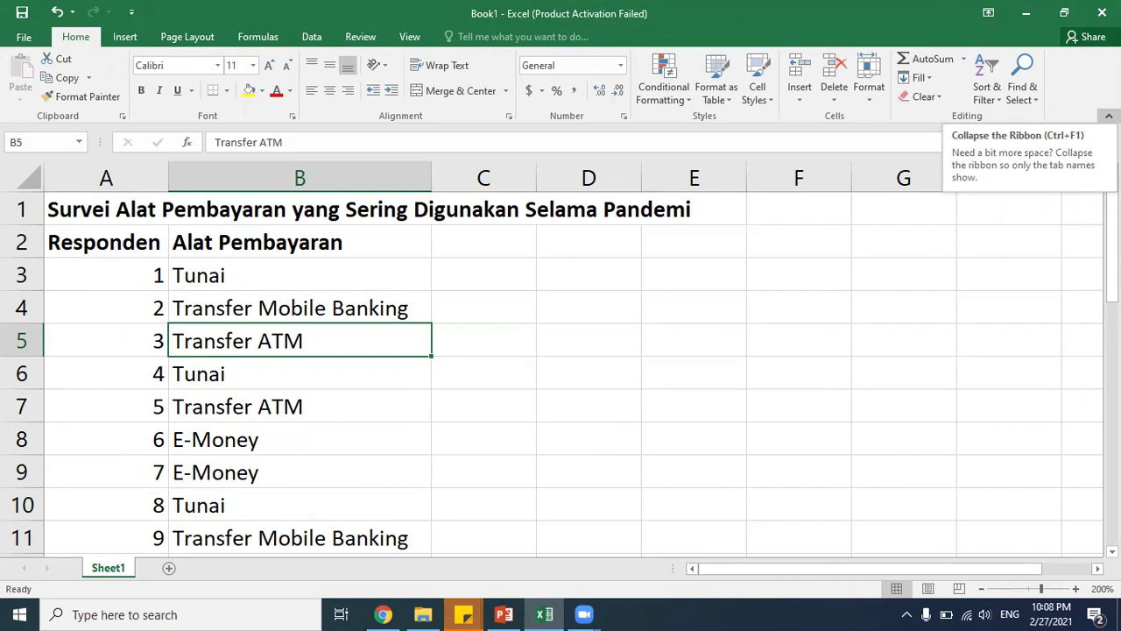
{"action": "key", "text": "Left"}
{"action": "key", "text": "Up"}
{"action": "key", "text": "Up"}
{"action": "key", "text": "Up"}
{"action": "key", "text": "Down"}
{"action": "key", "text": "Down"}
{"action": "key", "text": "Down"}
{"action": "key", "text": "Down"}
{"action": "key", "text": "Down"}
{"action": "key", "text": "Down"}
{"action": "key", "text": "Down"}
{"action": "key", "text": "Down"}
{"action": "key", "text": "Down"}
{"action": "key", "text": "Down"}
{"action": "key", "text": "Down"}
{"action": "key", "text": "Down"}
{"action": "key", "text": "Down"}
{"action": "key", "text": "Down"}
{"action": "key", "text": "Down"}
{"action": "key", "text": "Down"}
{"action": "key", "text": "Down"}
{"action": "key", "text": "Down"}
{"action": "key", "text": "Down"}
{"action": "key", "text": "Down"}
{"action": "key", "text": "Down"}
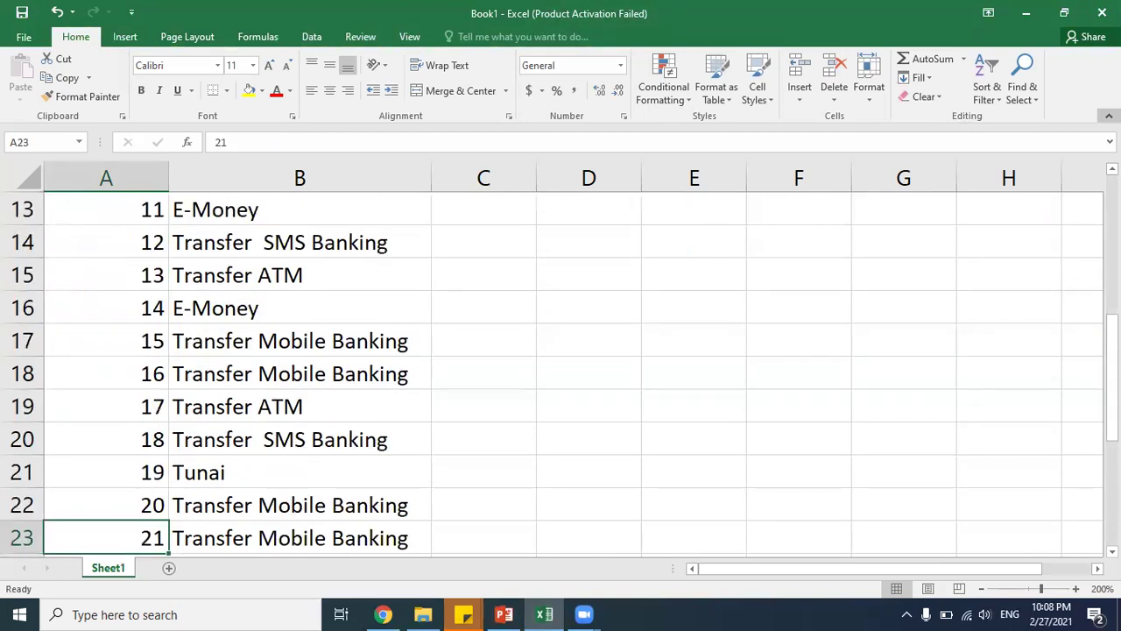
{"action": "key", "text": "Down"}
{"action": "key", "text": "Down"}
{"action": "key", "text": "Down"}
{"action": "key", "text": "Down"}
{"action": "key", "text": "Down"}
{"action": "key", "text": "Down"}
{"action": "key", "text": "Down"}
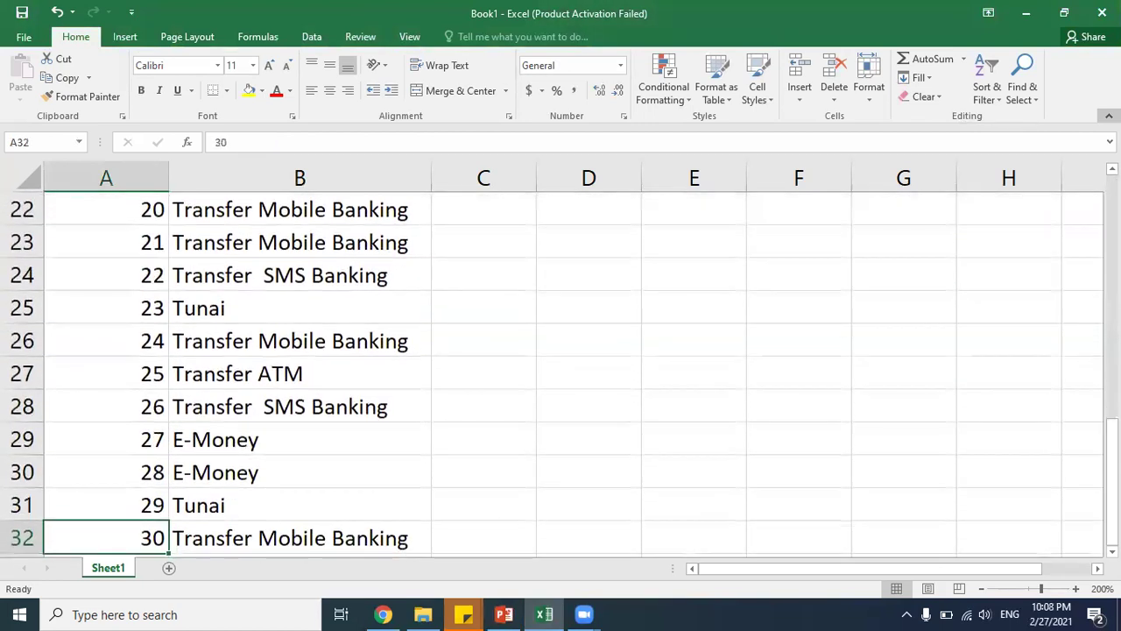
{"action": "key", "text": "Up"}
{"action": "key", "text": "Up"}
{"action": "key", "text": "Up"}
{"action": "key", "text": "Up"}
{"action": "key", "text": "Up"}
{"action": "key", "text": "Up"}
{"action": "key", "text": "Up"}
{"action": "key", "text": "Up"}
{"action": "key", "text": "Up"}
{"action": "key", "text": "Up"}
{"action": "key", "text": "Up"}
{"action": "key", "text": "Up"}
{"action": "key", "text": "Up"}
{"action": "key", "text": "Up"}
{"action": "key", "text": "Up"}
{"action": "key", "text": "Up"}
{"action": "key", "text": "Up"}
{"action": "key", "text": "Up"}
{"action": "key", "text": "Up"}
{"action": "key", "text": "Up"}
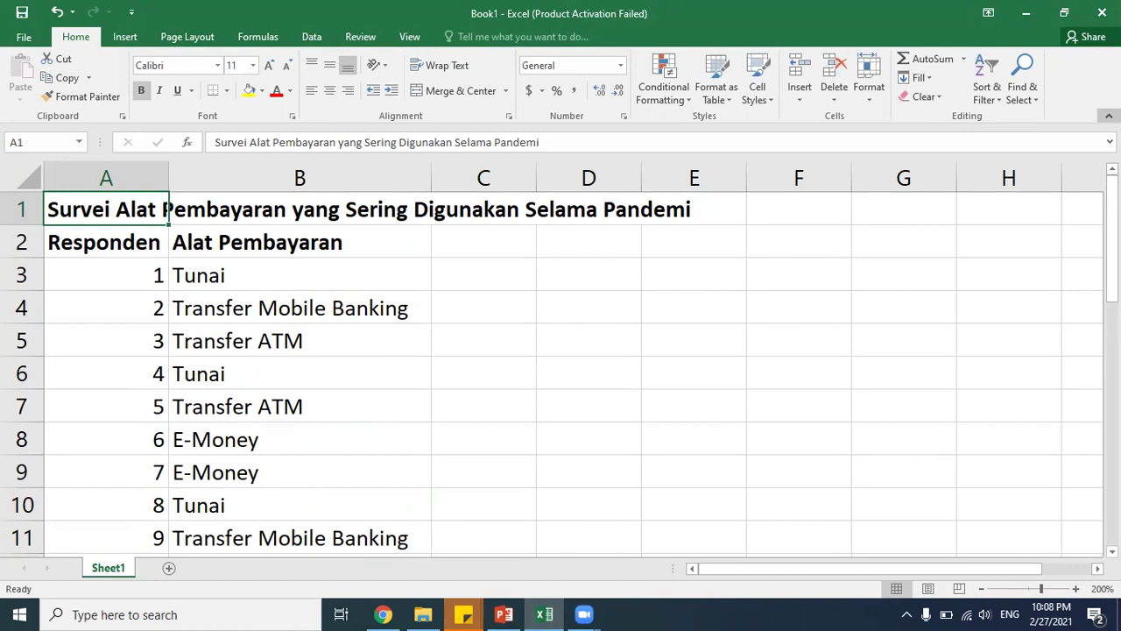
Step: Examine the answers in the Alat Pembayaran column to see which payment methods the respondents use
{"action": "key", "text": "Down"}
{"action": "key", "text": "Right"}
{"action": "key", "text": "Down"}
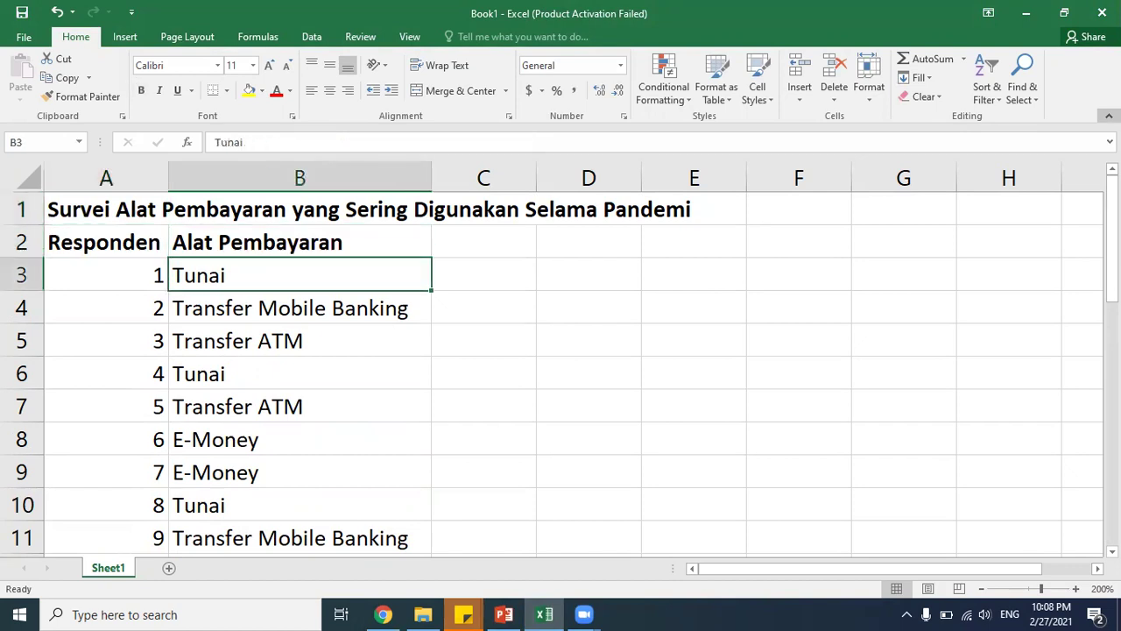
{"action": "key", "text": "Down"}
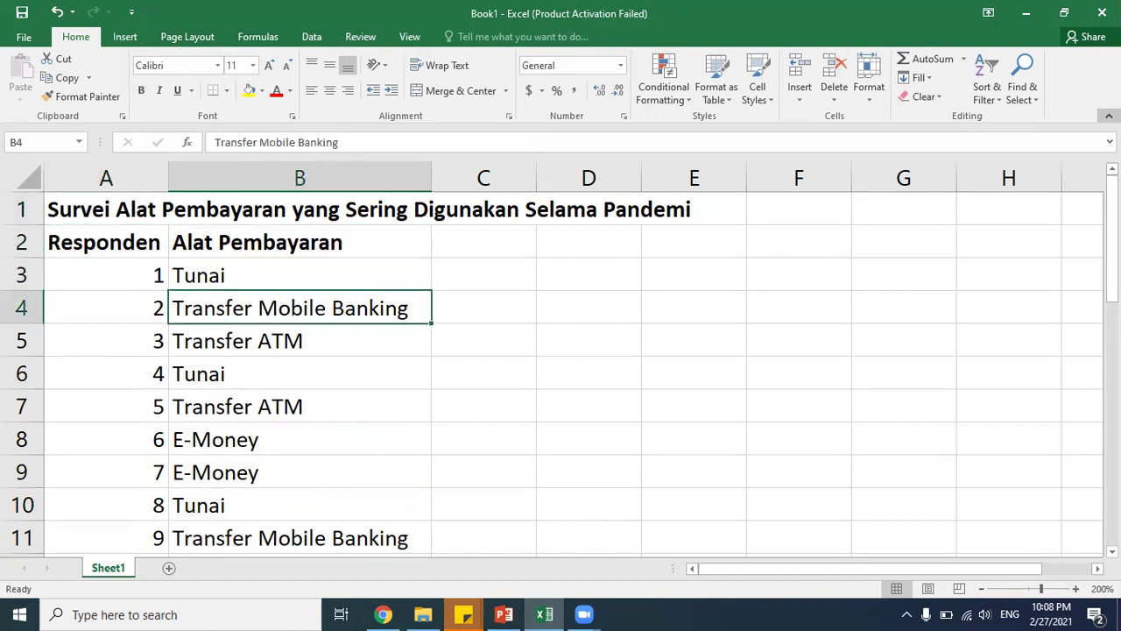
{"action": "key", "text": "Down"}
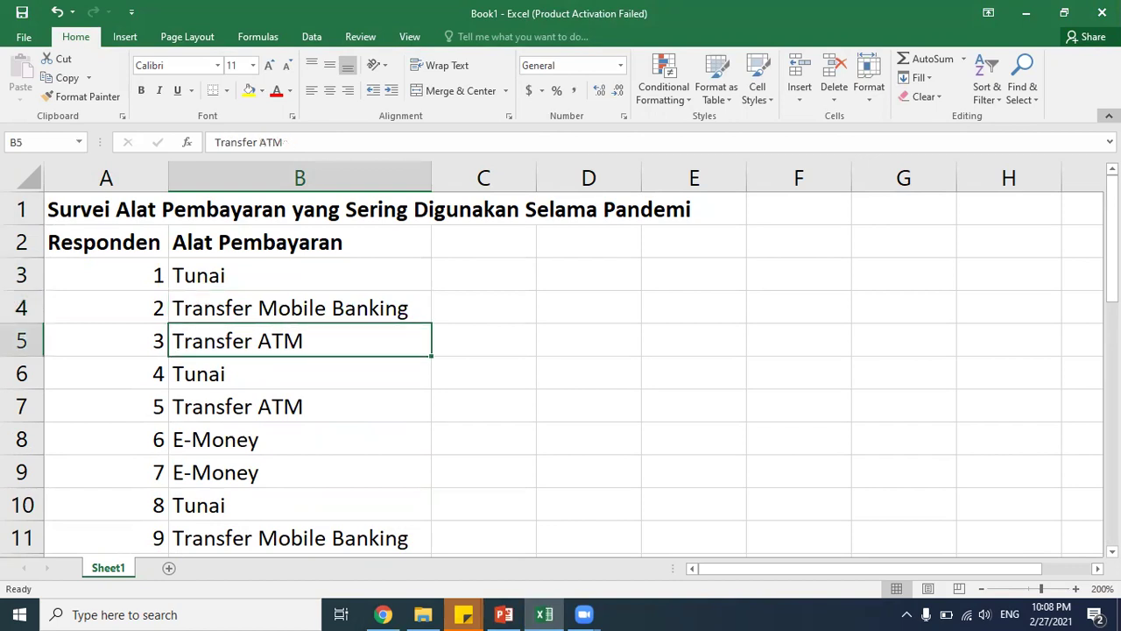
{"action": "key", "text": "Down"}
{"action": "key", "text": "Down"}
{"action": "key", "text": "Down"}
{"action": "key", "text": "Down"}
{"action": "key", "text": "Down"}
{"action": "key", "text": "Down"}
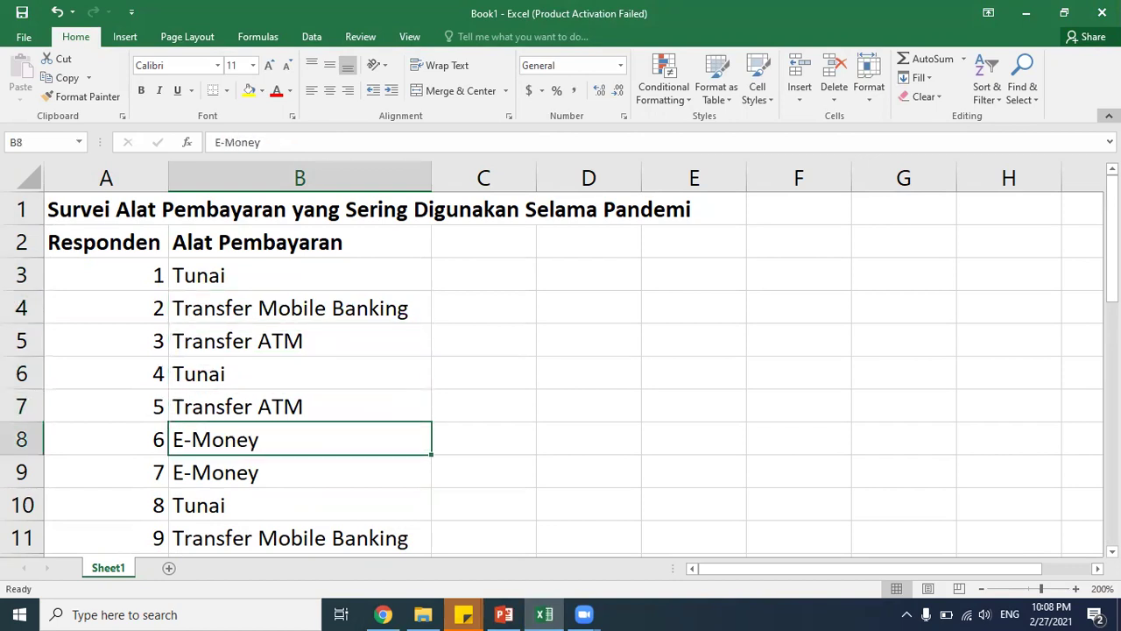
{"action": "key", "text": "Up"}
{"action": "left_click", "coordinate": [299, 308]}
{"action": "key", "text": "Down"}
{"action": "key", "text": "Down"}
{"action": "key", "text": "Down"}
{"action": "key", "text": "Down"}
{"action": "key", "text": "Down"}
{"action": "key", "text": "Down"}
{"action": "key", "text": "Down"}
{"action": "key", "text": "Down"}
{"action": "key", "text": "Down"}
{"action": "key", "text": "Down"}
{"action": "key", "text": "Down"}
{"action": "key", "text": "Down"}
{"action": "key", "text": "Down"}
{"action": "key", "text": "Down"}
{"action": "key", "text": "Down"}
{"action": "key", "text": "Down"}
{"action": "key", "text": "Down"}
{"action": "key", "text": "Down"}
{"action": "key", "text": "Down"}
{"action": "key", "text": "Down"}
{"action": "key", "text": "Down"}
{"action": "key", "text": "Down"}
{"action": "key", "text": "Down"}
{"action": "key", "text": "Down"}
{"action": "key", "text": "Down"}
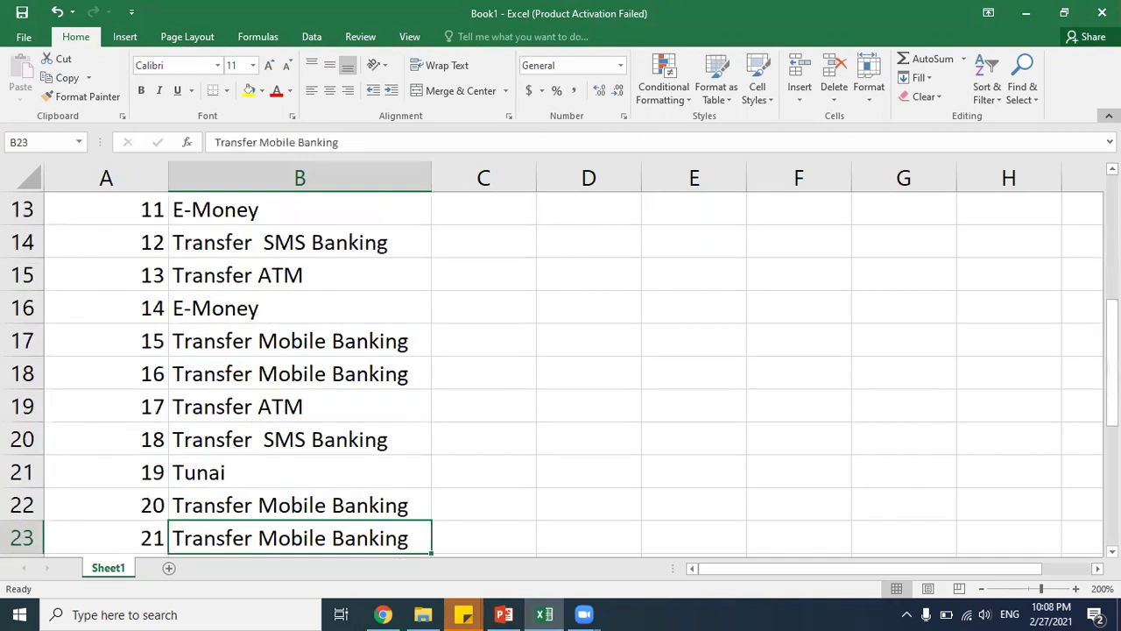
{"action": "key", "text": "Up"}
{"action": "key", "text": "Up"}
{"action": "key", "text": "Up"}
{"action": "key", "text": "Up"}
{"action": "key", "text": "Up"}
{"action": "key", "text": "Up"}
{"action": "key", "text": "Up"}
{"action": "key", "text": "Up"}
{"action": "key", "text": "Up"}
{"action": "key", "text": "Up"}
{"action": "key", "text": "Up"}
{"action": "key", "text": "Up"}
{"action": "key", "text": "Up"}
{"action": "key", "text": "Up"}
{"action": "key", "text": "Up"}
{"action": "key", "text": "Up"}
{"action": "key", "text": "Up"}
{"action": "key", "text": "Up"}
{"action": "key", "text": "Up"}
{"action": "key", "text": "Up"}
{"action": "key", "text": "Up"}
{"action": "key", "text": "Up"}
{"action": "key", "text": "Up"}
{"action": "key", "text": "Up"}
{"action": "key", "text": "Up"}
{"action": "key", "text": "Up"}
{"action": "key", "text": "Up"}
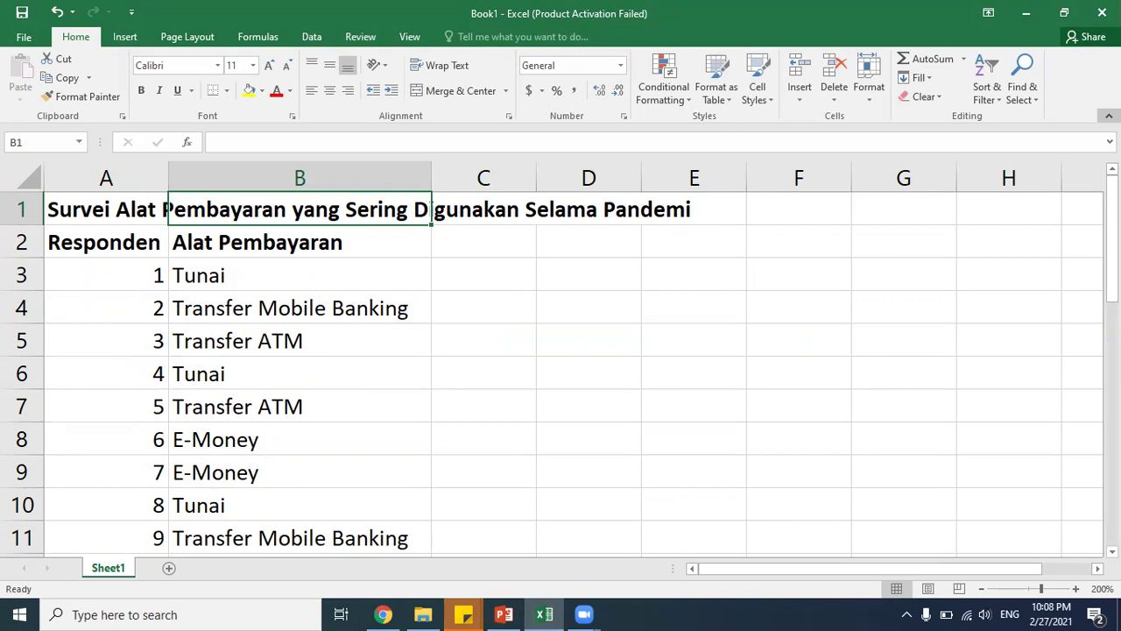
Step: Enter the heading "Alat Pembayaran" in cell D3 and the first payment method, "Tunai", below it in D4
{"action": "key", "text": "Down"}
{"action": "key", "text": "Down"}
{"action": "key", "text": "Down"}
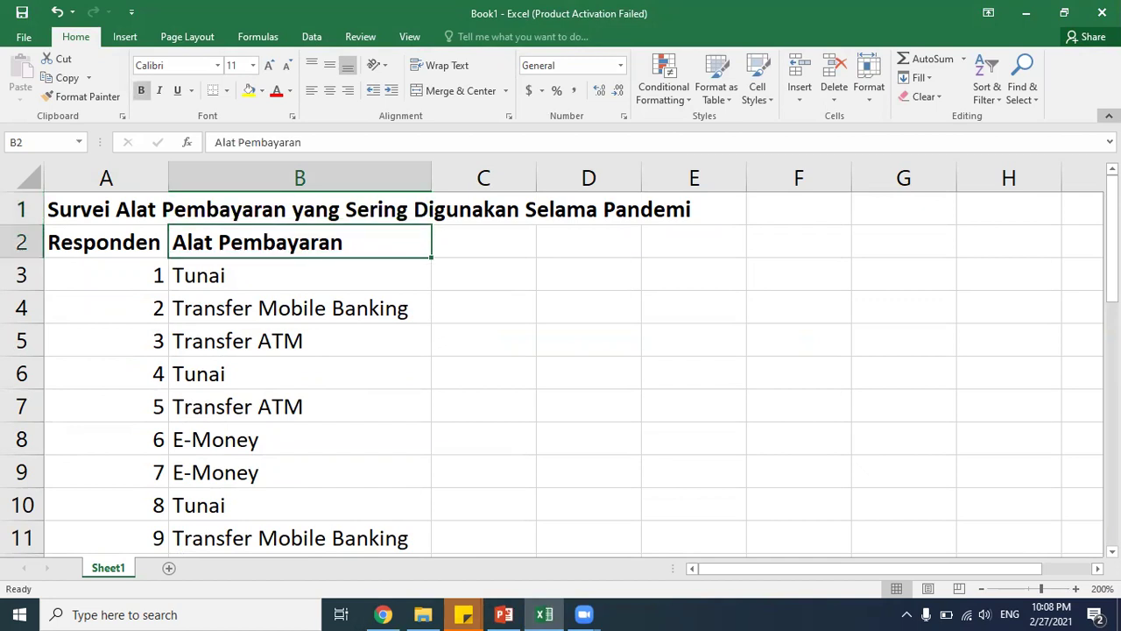
{"action": "key", "text": "Right"}
{"action": "left_click", "coordinate": [483, 274]}
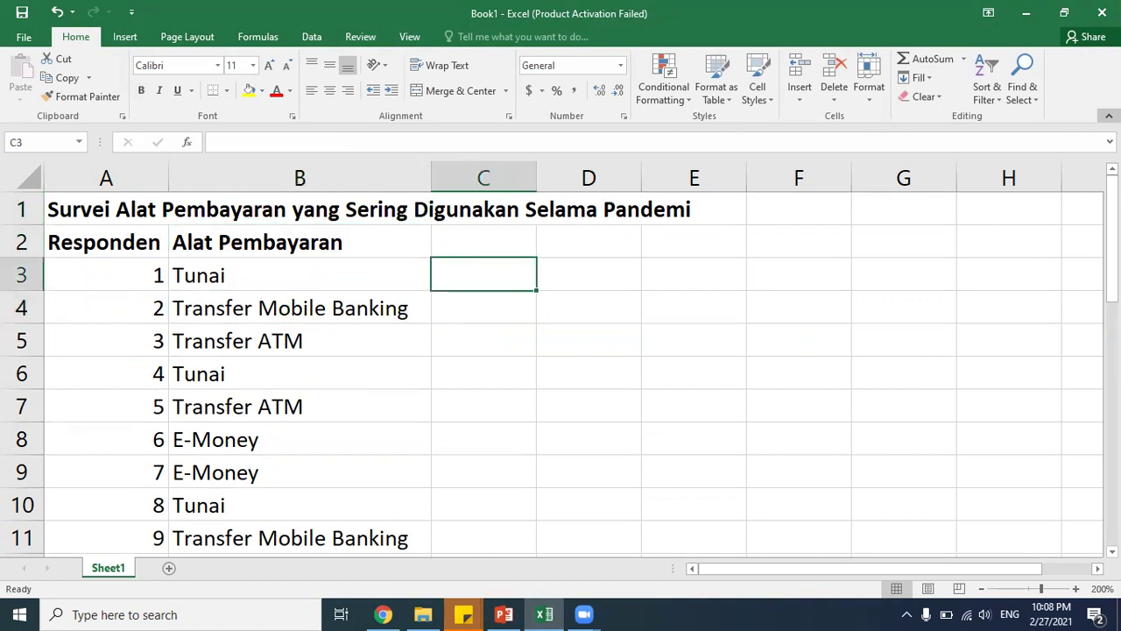
{"action": "left_click", "coordinate": [588, 274]}
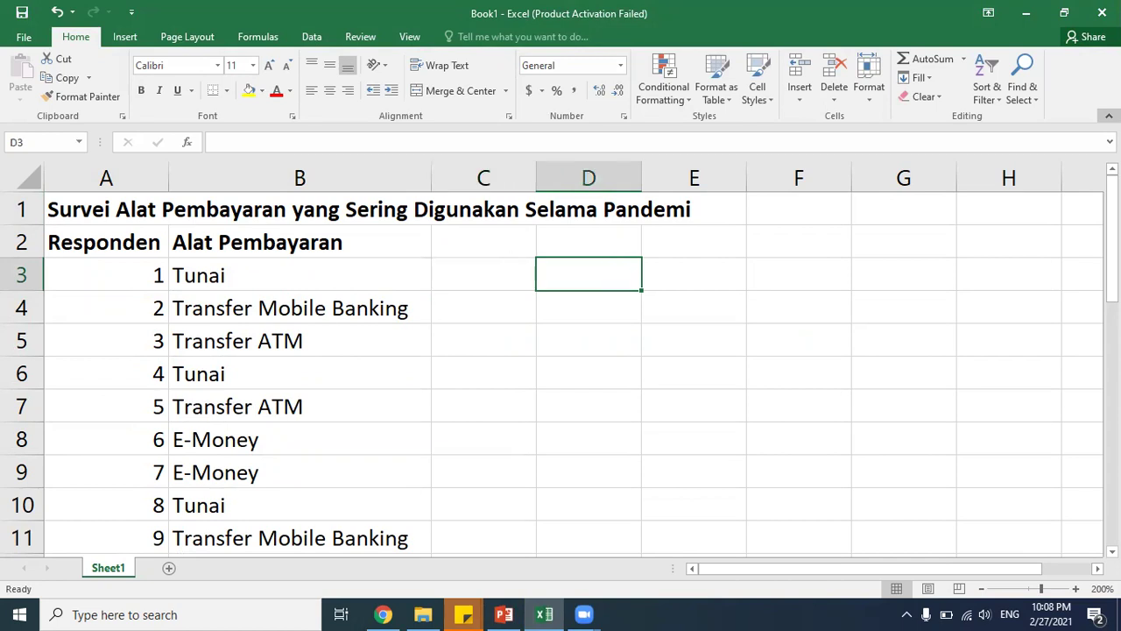
{"action": "type", "text": "Alat Oe"}
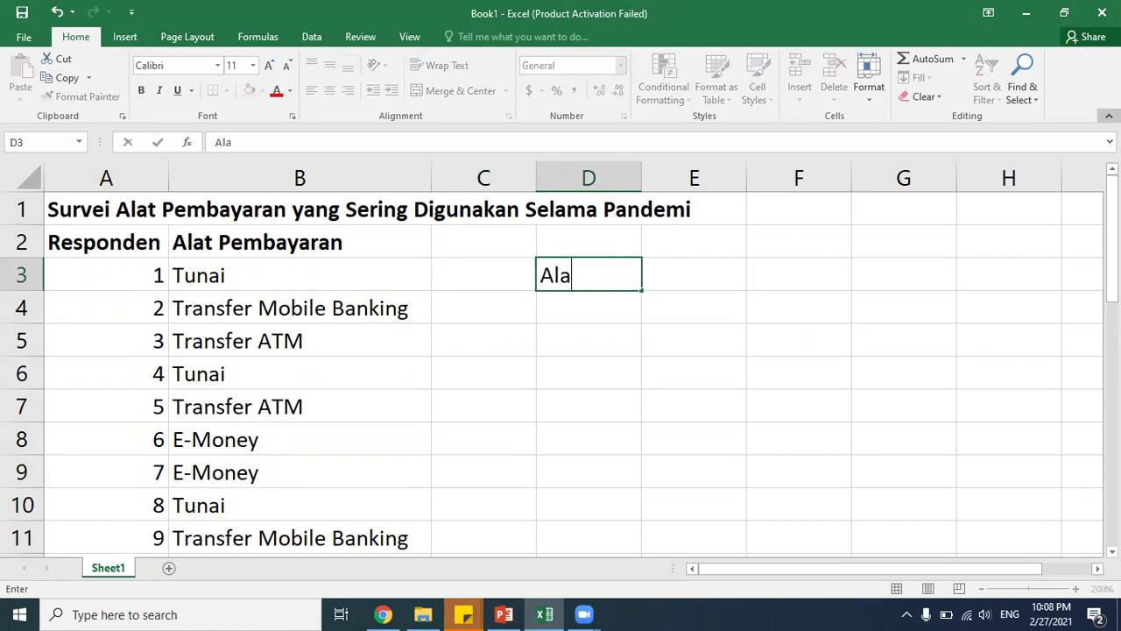
{"action": "key", "text": "BackSpace"}
{"action": "type", "text": "Pembaya"}
{"action": "key", "text": "BackSpace"}
{"action": "key", "text": "BackSpace"}
{"action": "key", "text": "BackSpace"}
{"action": "key", "text": "BackSpace"}
{"action": "key", "text": "BackSpace"}
{"action": "key", "text": "BackSpace"}
{"action": "key", "text": "BackSpace"}
{"action": "key", "text": "BackSpace"}
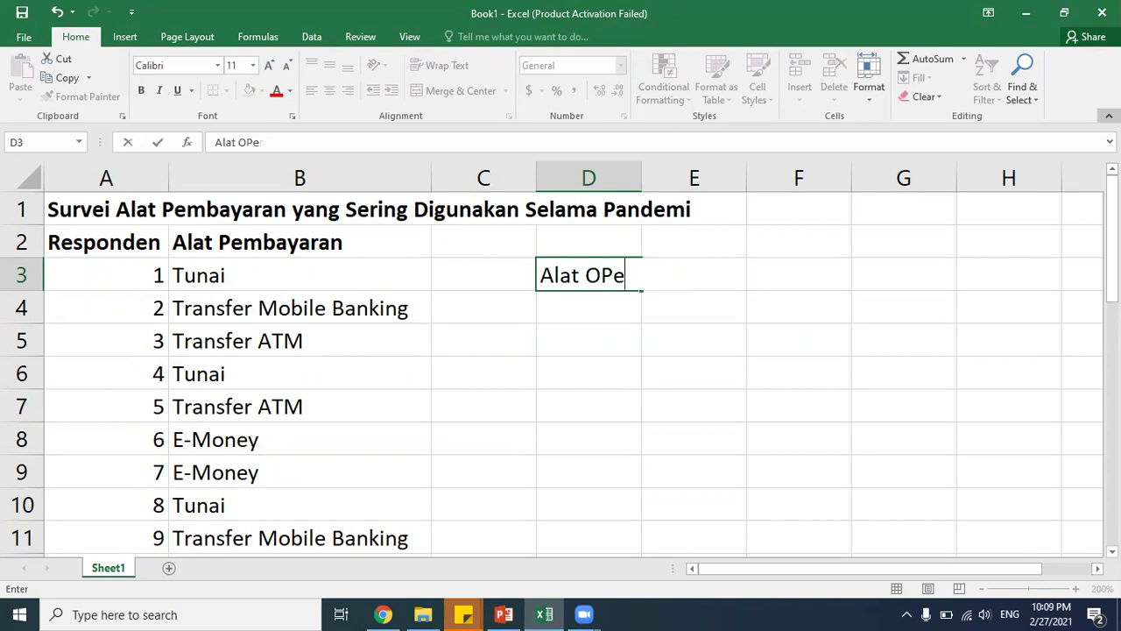
{"action": "type", "text": "Pembayaran"}
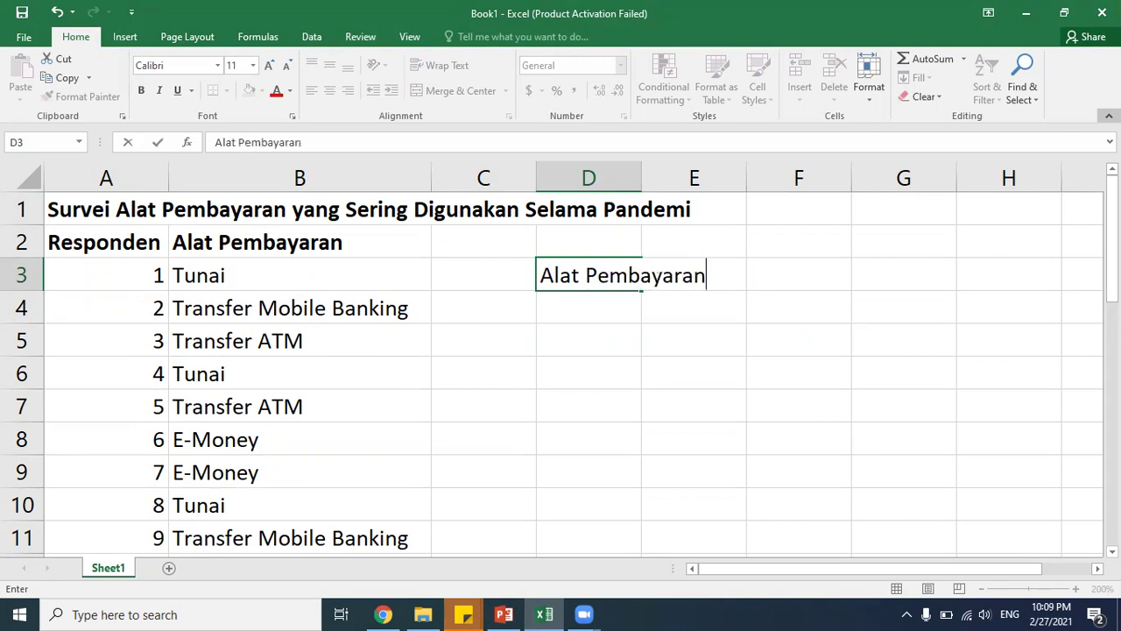
{"action": "key", "text": "Return"}
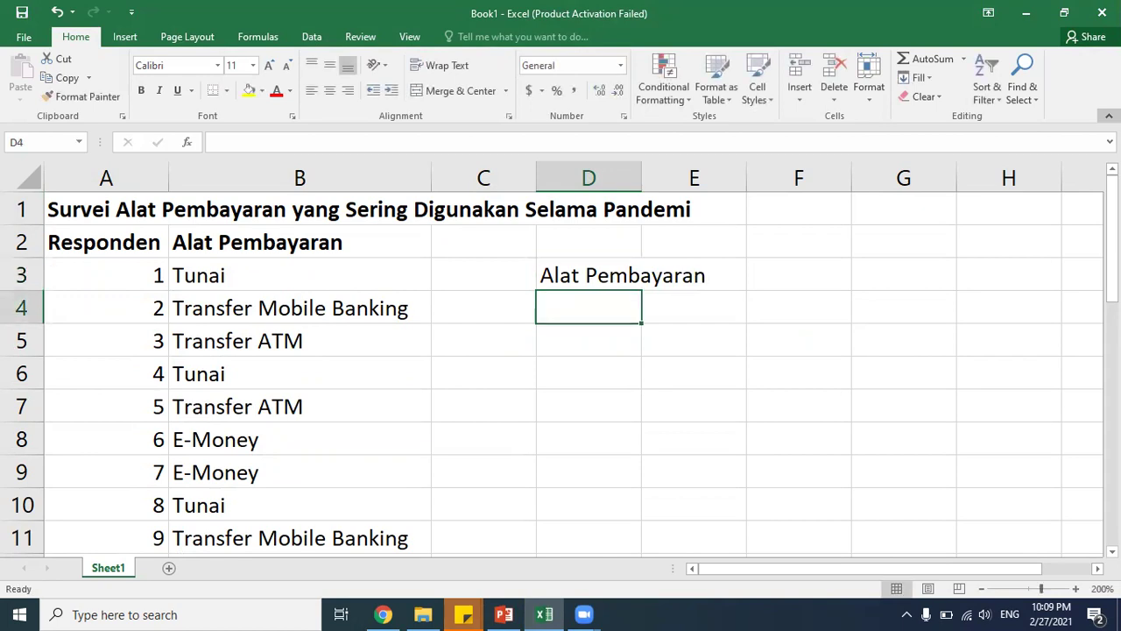
{"action": "type", "text": "Tunai"}
{"action": "key", "text": "Return"}
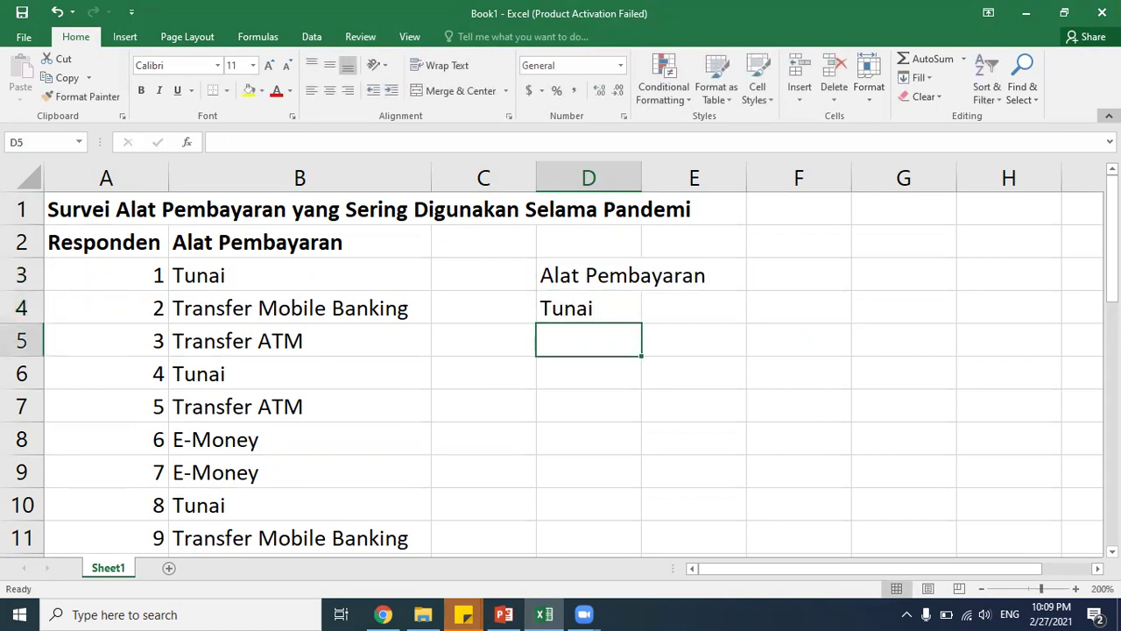
Step: Copy the Transfer ATM entry from cell B5 into cell D5 below Tunai
{"action": "key", "text": "Left"}
{"action": "key", "text": "Left"}
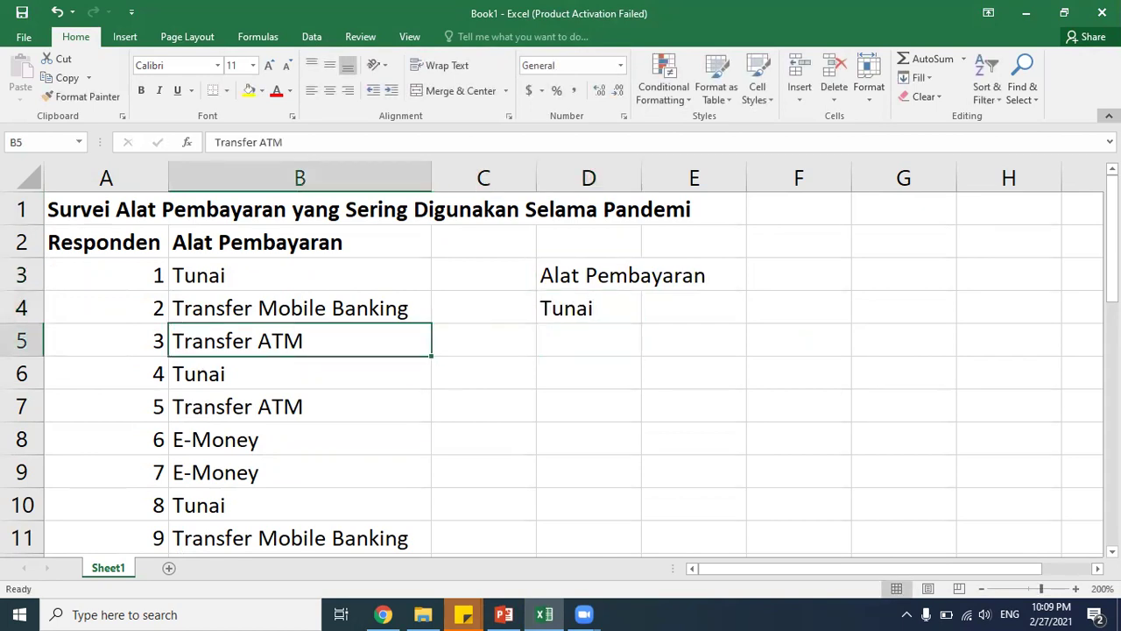
{"action": "key", "text": "ctrl+c"}
{"action": "key", "text": "Right"}
{"action": "key", "text": "Right"}
{"action": "key", "text": "ctrl+v"}
Step: Paste the copied Transfer ATM entry over respondent 2's answer in cell B4
{"action": "key", "text": "Left"}
{"action": "key", "text": "Left"}
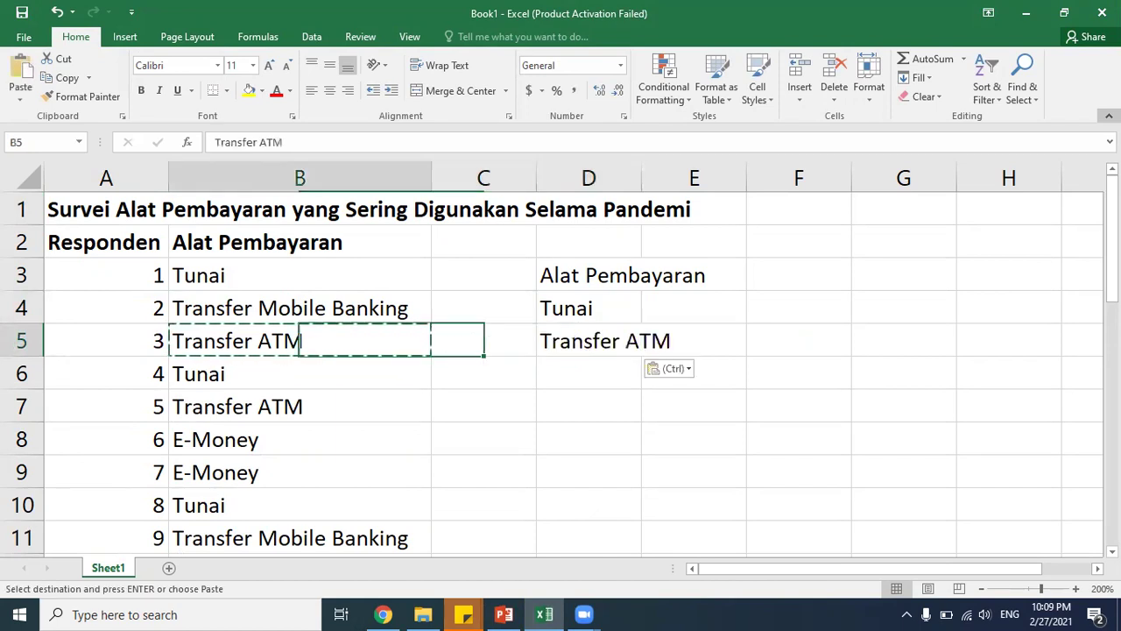
{"action": "key", "text": "Left"}
{"action": "key", "text": "Up"}
{"action": "key", "text": "Right"}
{"action": "key", "text": "ctrl+v"}
Step: Paste the copied Transfer ATM entry into cell D6 of the new payment method list
{"action": "key", "text": "Down"}
{"action": "key", "text": "Down"}
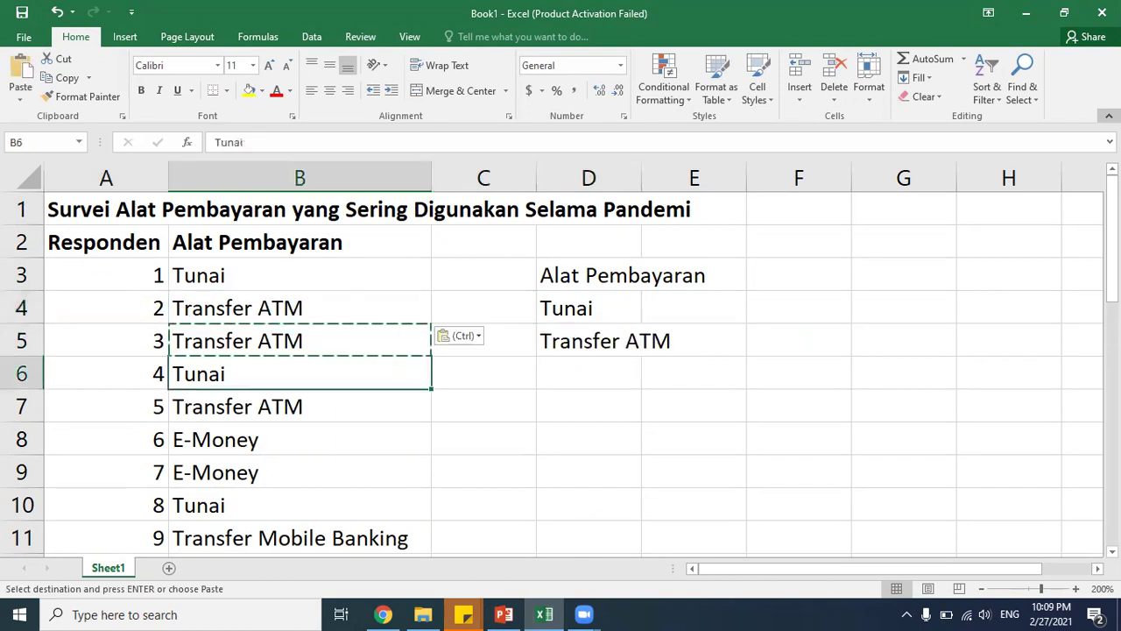
{"action": "key", "text": "Right"}
{"action": "key", "text": "Right"}
{"action": "key", "text": "ctrl+v"}
{"action": "key", "text": "Down"}
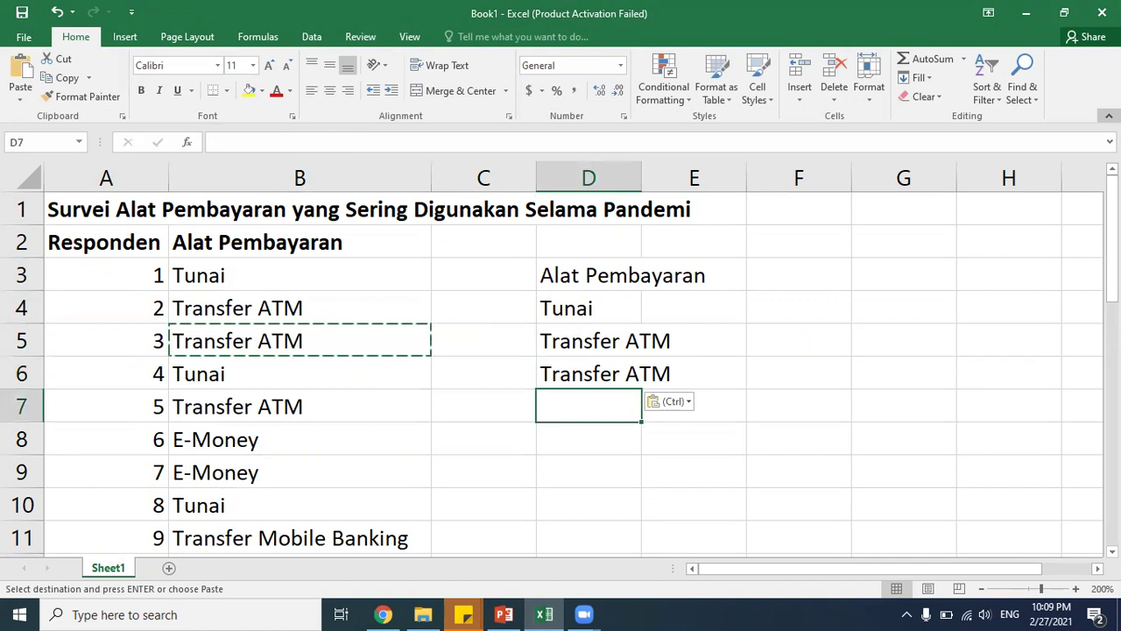
Step: Copy the E-Money entry from cell B8 into cell D7 of the payment method list
{"action": "key", "text": "Left"}
{"action": "key", "text": "Left"}
{"action": "key", "text": "Down"}
{"action": "key", "text": "Left"}
{"action": "key", "text": "Right"}
{"action": "key", "text": "ctrl+c"}
{"action": "key", "text": "Right"}
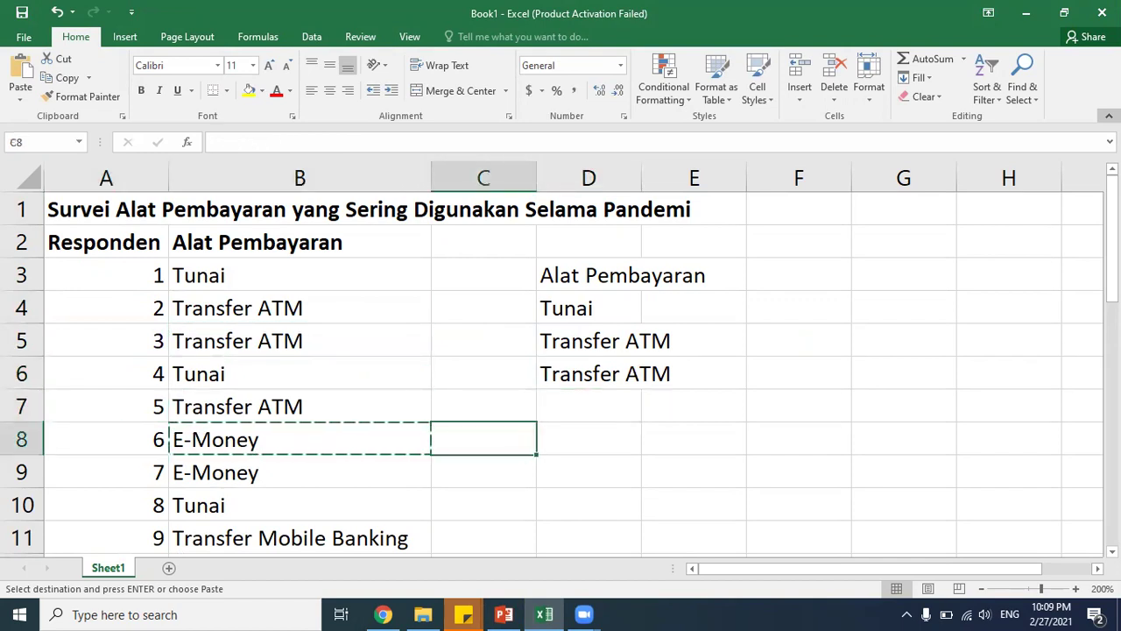
{"action": "key", "text": "Right"}
{"action": "key", "text": "Up"}
{"action": "key", "text": "ctrl+v"}
Step: Examine the remaining respondents' answers for other payment methods, then return to the start of the data
{"action": "key", "text": "Left"}
{"action": "key", "text": "Left"}
{"action": "key", "text": "Down"}
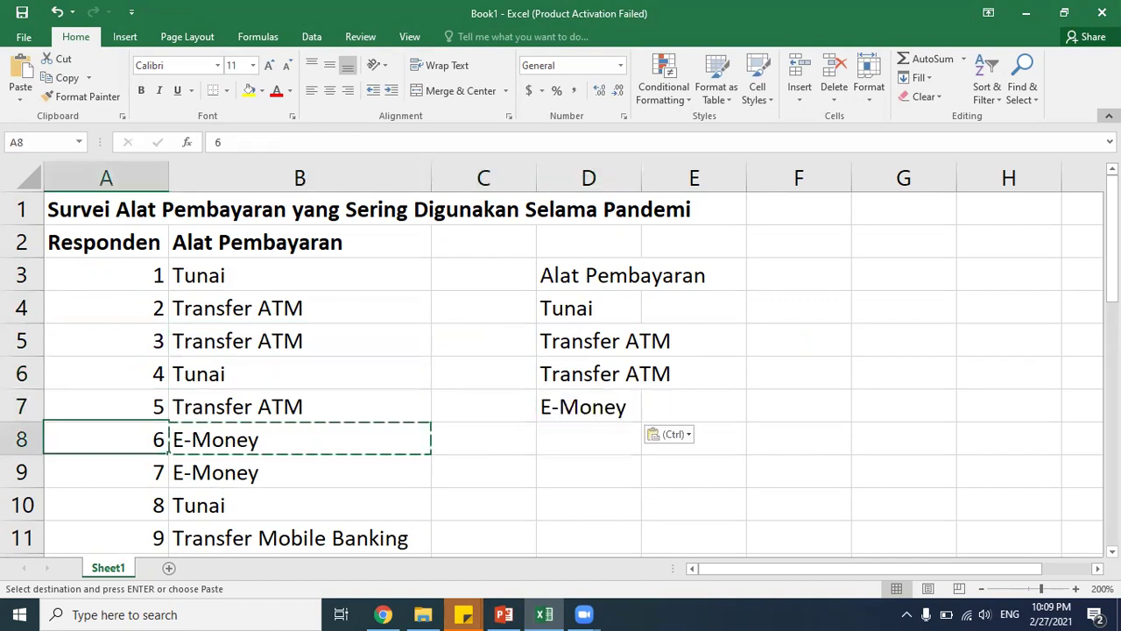
{"action": "key", "text": "Down"}
{"action": "key", "text": "Down"}
{"action": "key", "text": "Down"}
{"action": "key", "text": "Down"}
{"action": "key", "text": "Down"}
{"action": "key", "text": "Down"}
{"action": "key", "text": "Down"}
{"action": "key", "text": "Down"}
{"action": "key", "text": "Down"}
{"action": "key", "text": "Down"}
{"action": "key", "text": "Down"}
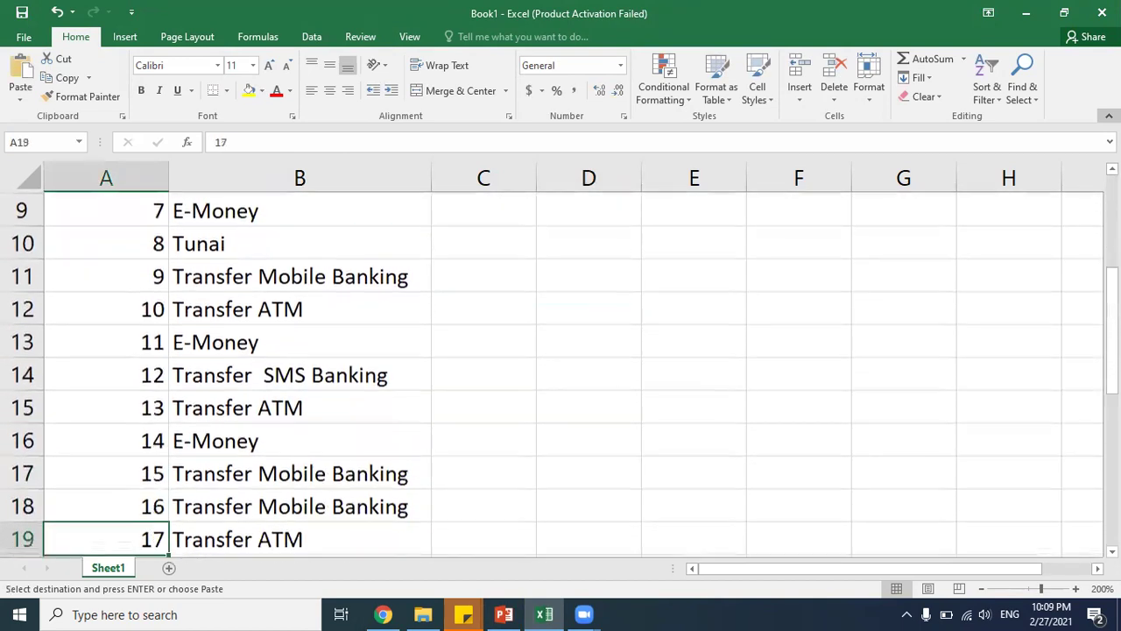
{"action": "key", "text": "Down"}
{"action": "key", "text": "Down"}
{"action": "key", "text": "Down"}
{"action": "key", "text": "Down"}
{"action": "key", "text": "Down"}
{"action": "key", "text": "Down"}
{"action": "key", "text": "Down"}
{"action": "key", "text": "Down"}
{"action": "key", "text": "Down"}
{"action": "key", "text": "Up"}
{"action": "key", "text": "ctrl+Home"}
{"action": "key", "text": "Down"}
{"action": "key", "text": "Down"}
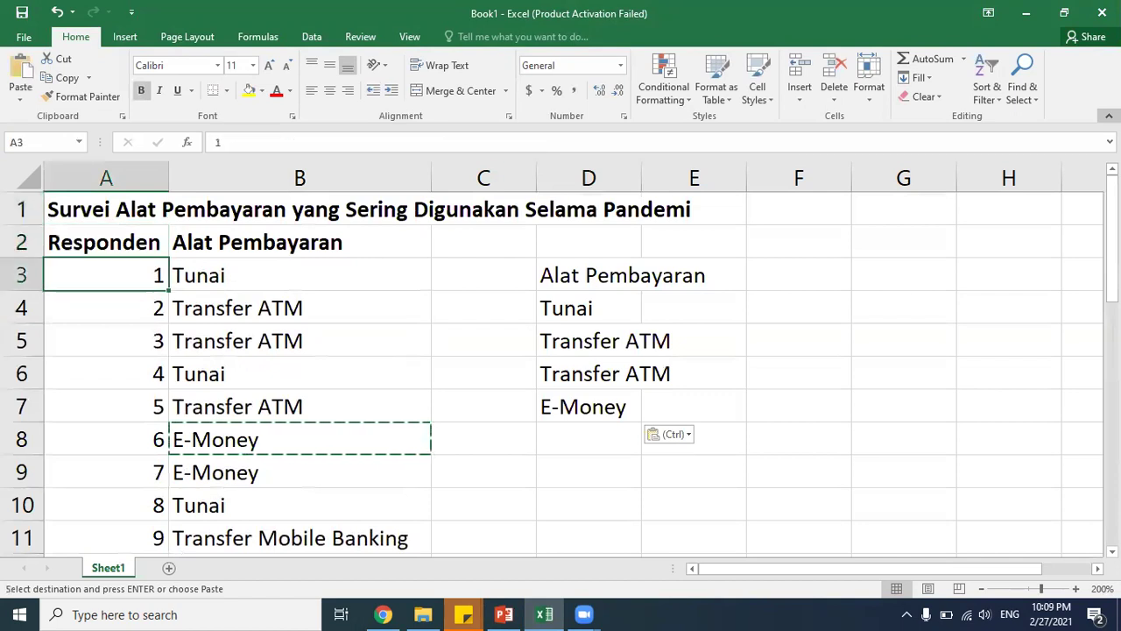
Step: Fit column D's width to its contents and make the "Alat Pembayaran" heading in D3 bold
{"action": "key", "text": "Right"}
{"action": "key", "text": "Right"}
{"action": "key", "text": "Right"}
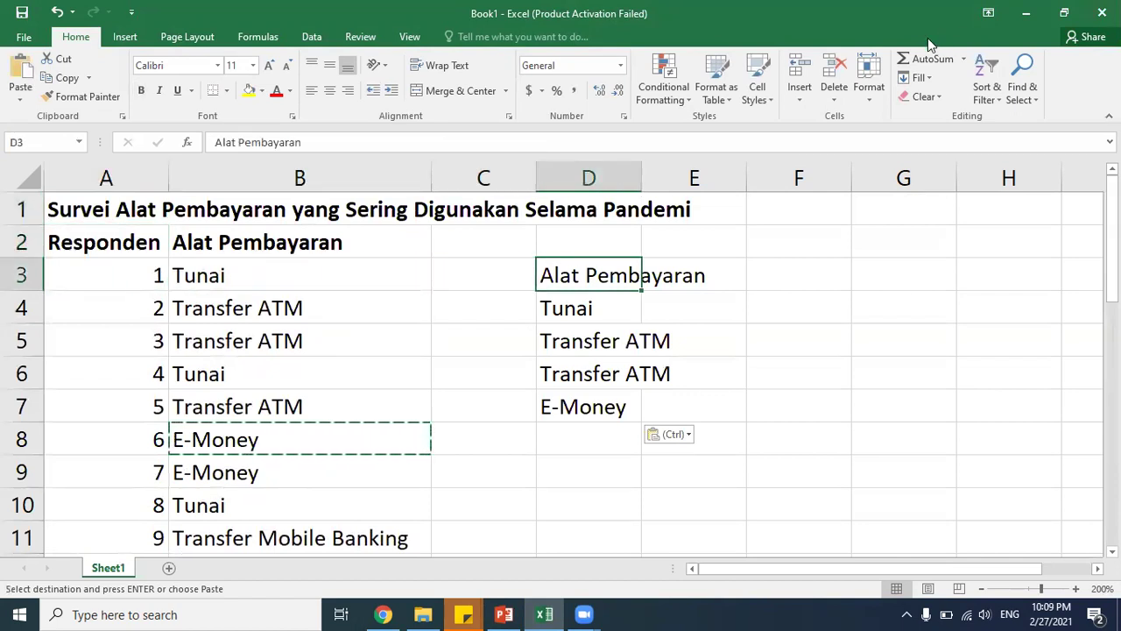
{"action": "double_click", "coordinate": [642, 177]}
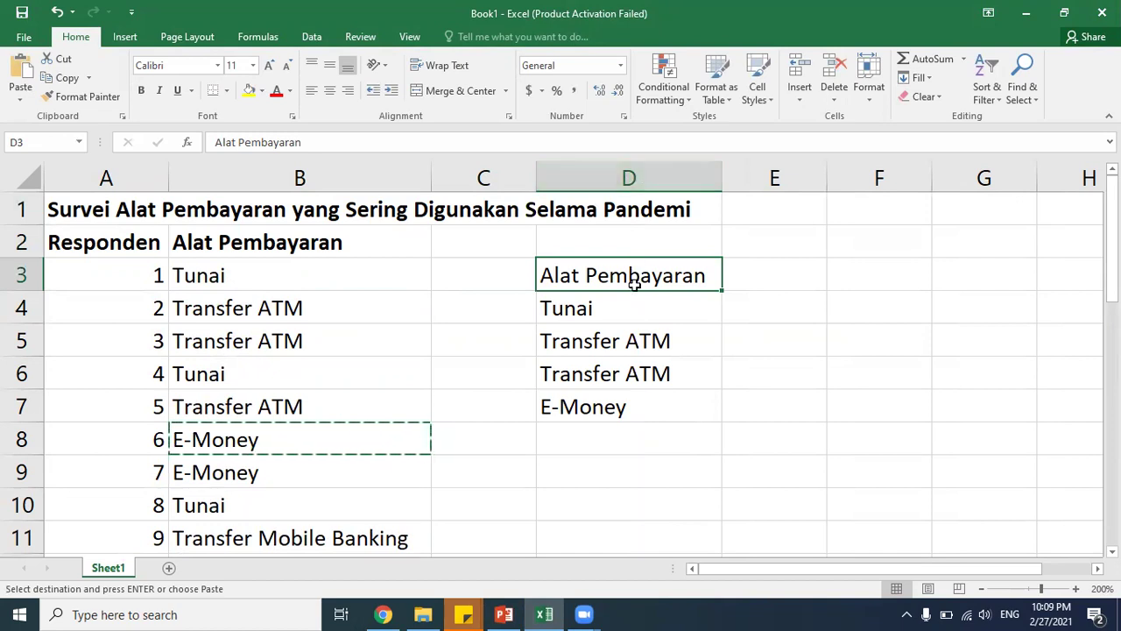
{"action": "key", "text": "ctrl+b"}
Step: Enter the heading "F" in cell E3 beside the Alat Pembayaran heading
{"action": "key", "text": "Right"}
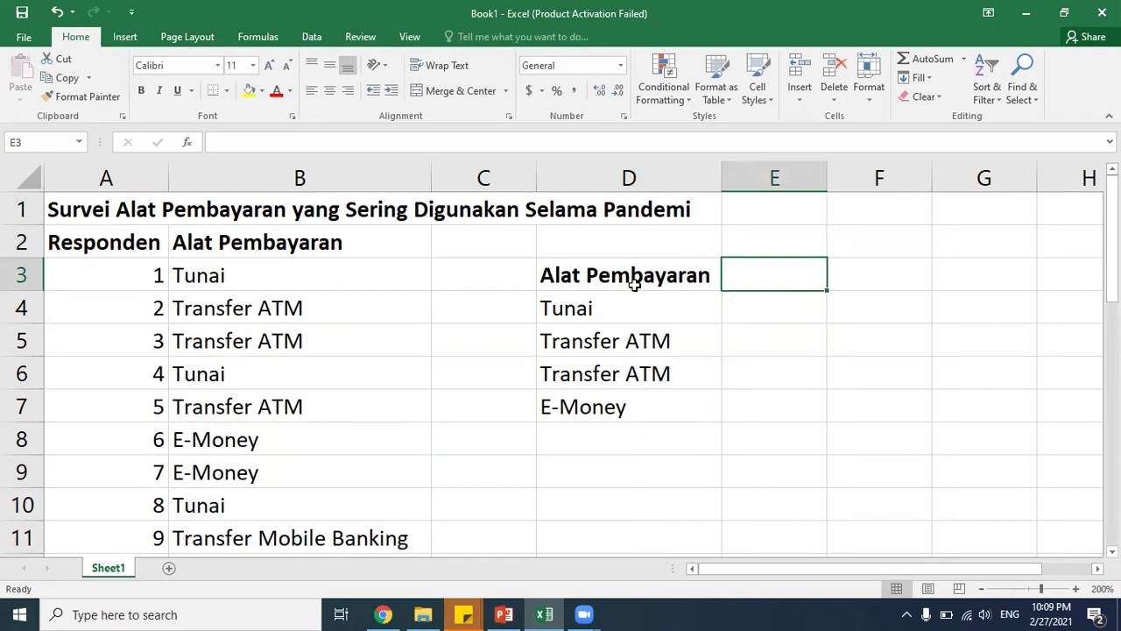
{"action": "type", "text": "F"}
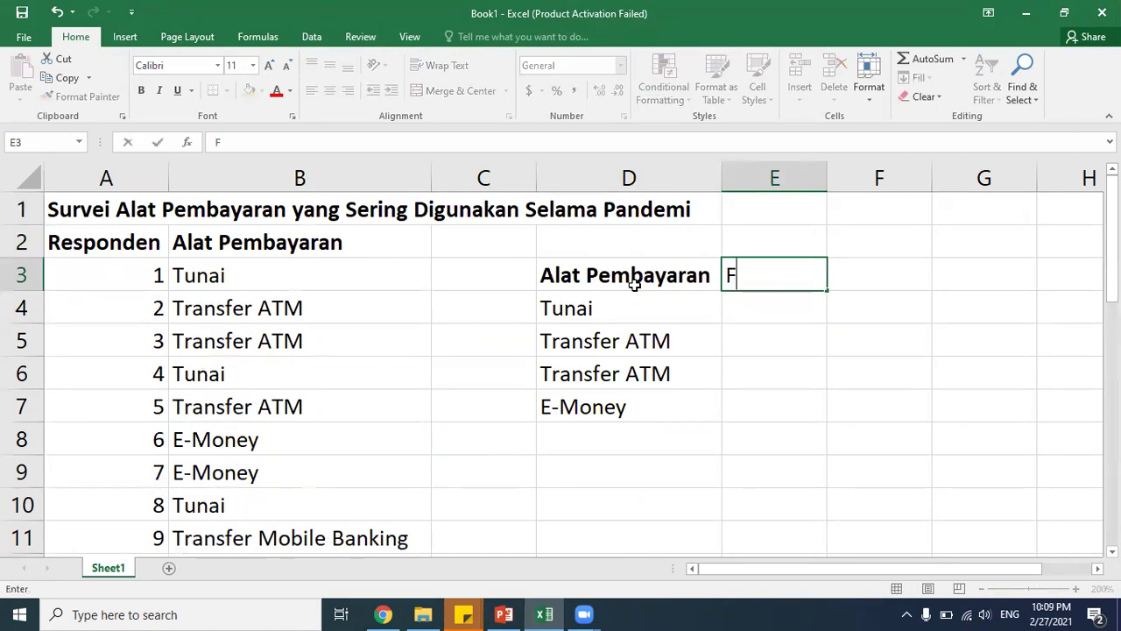
{"action": "key", "text": "Return"}
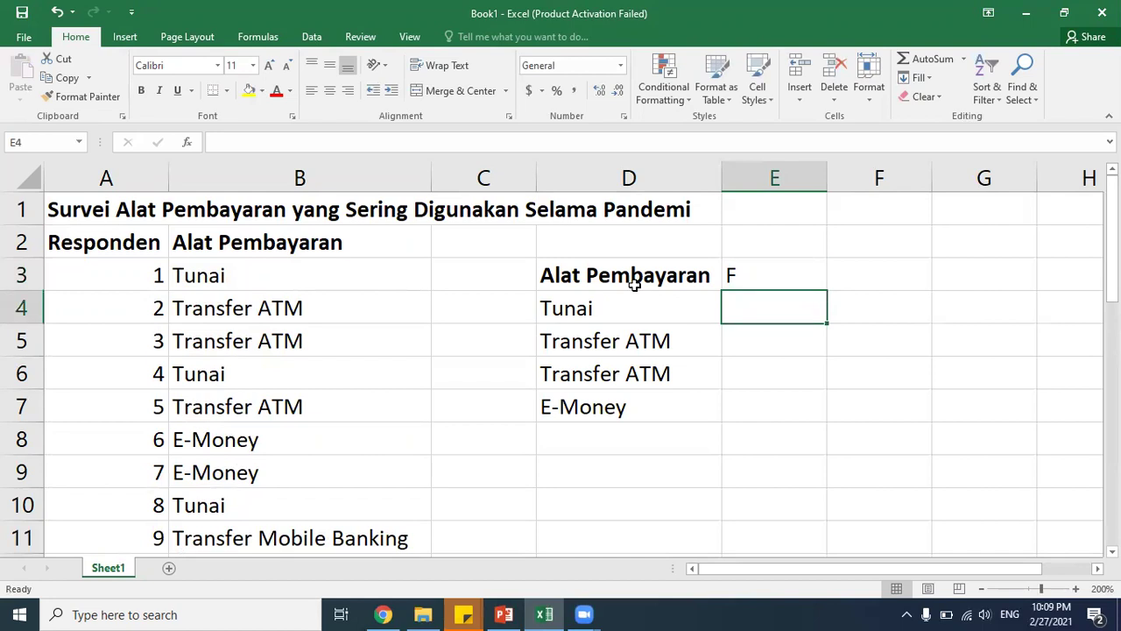
{"action": "key", "text": "Left"}
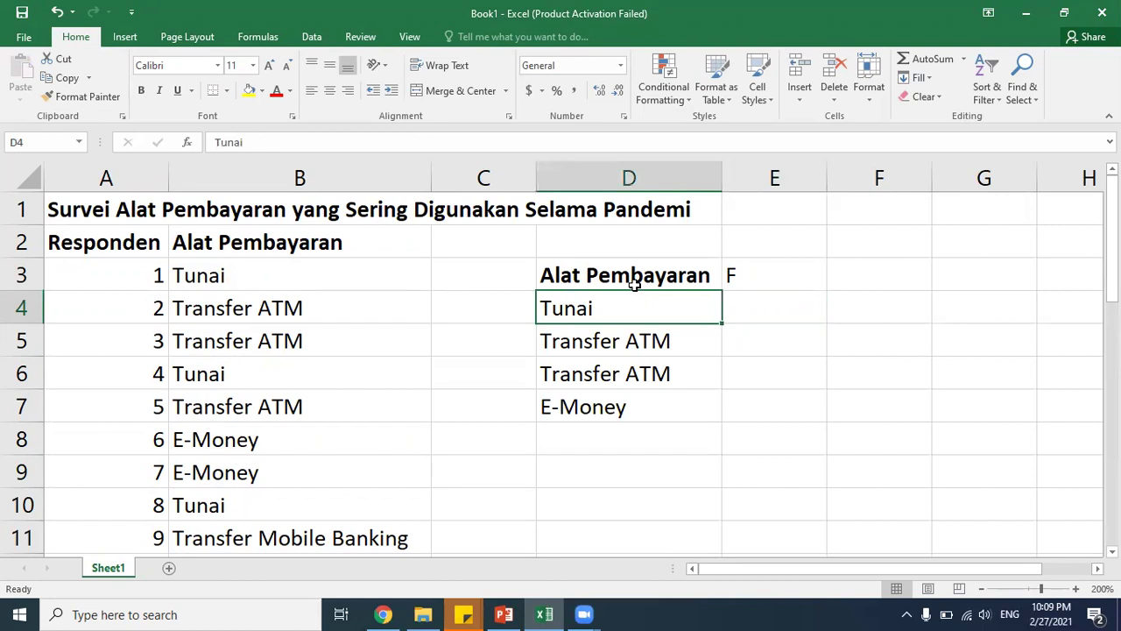
{"action": "key", "text": "Left"}
{"action": "key", "text": "Left"}
{"action": "key", "text": "Left"}
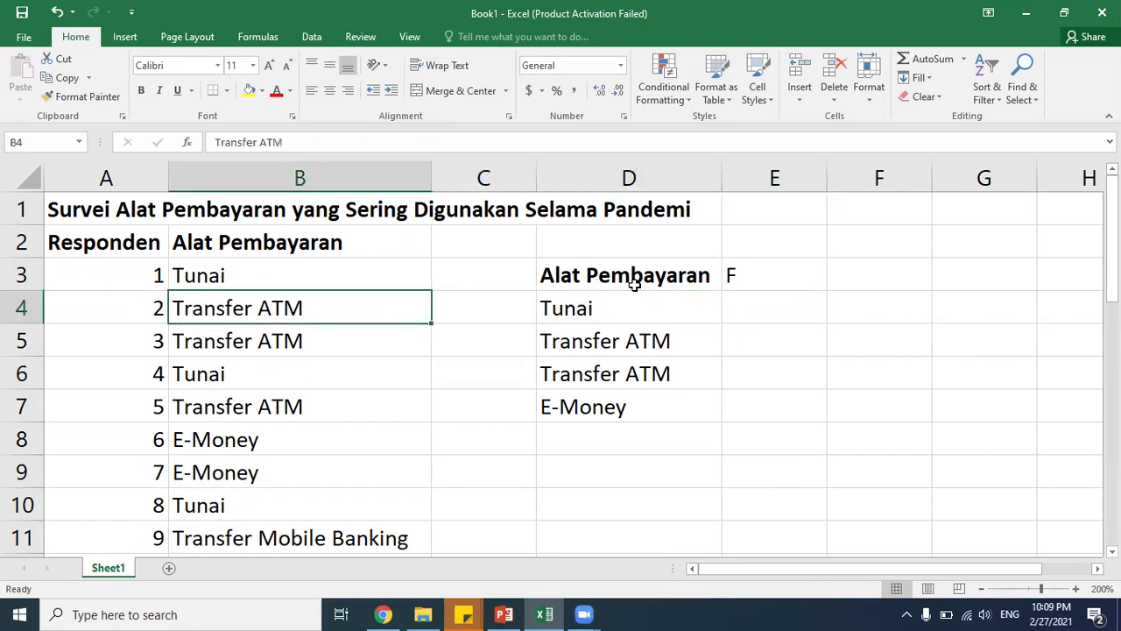
{"action": "key", "text": "Right"}
{"action": "key", "text": "Up"}
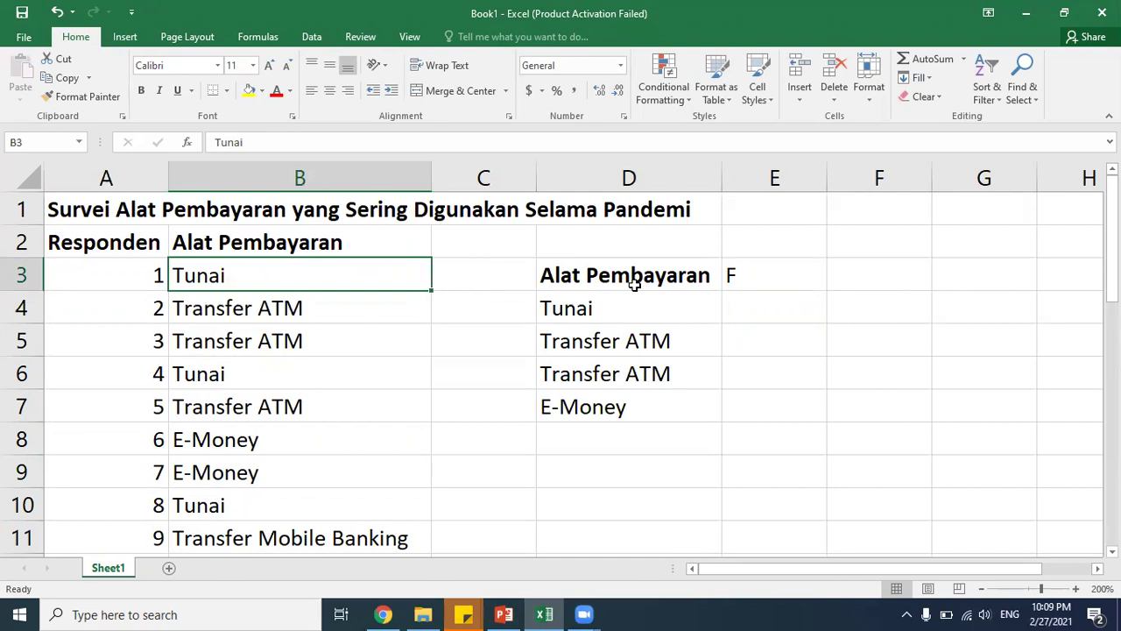
{"action": "key", "text": "Down"}
{"action": "key", "text": "Down"}
{"action": "key", "text": "Down"}
{"action": "key", "text": "Right"}
{"action": "key", "text": "Right"}
{"action": "key", "text": "Right"}
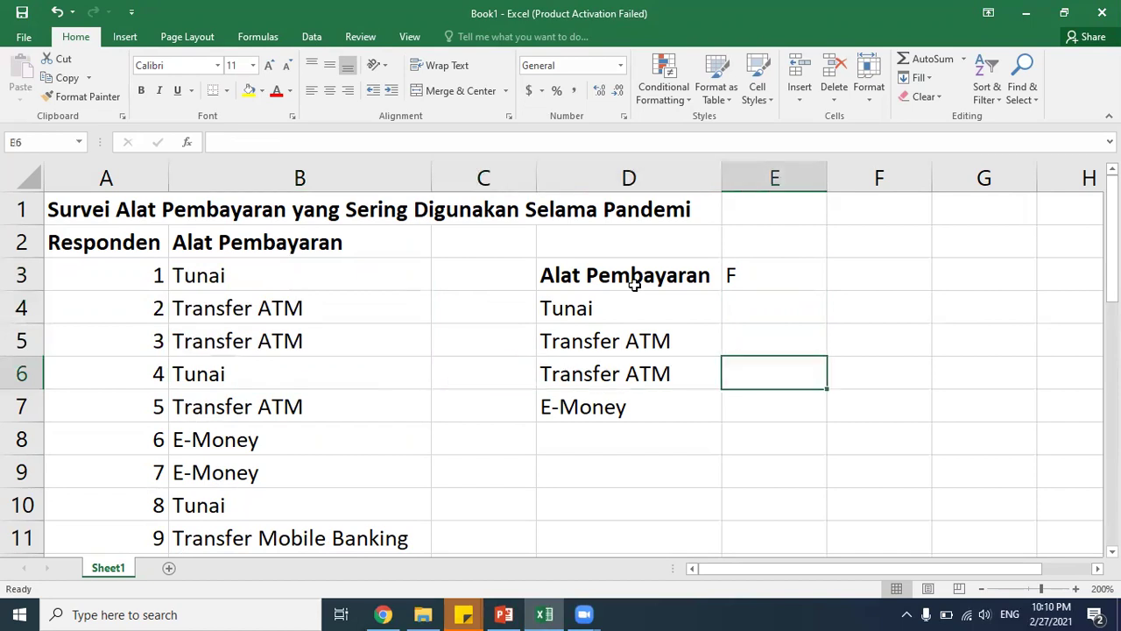
Step: Extend the heading in cell E3 to read "F (Frekuensi)"
{"action": "key", "text": "Up"}
{"action": "key", "text": "Up"}
{"action": "key", "text": "Up"}
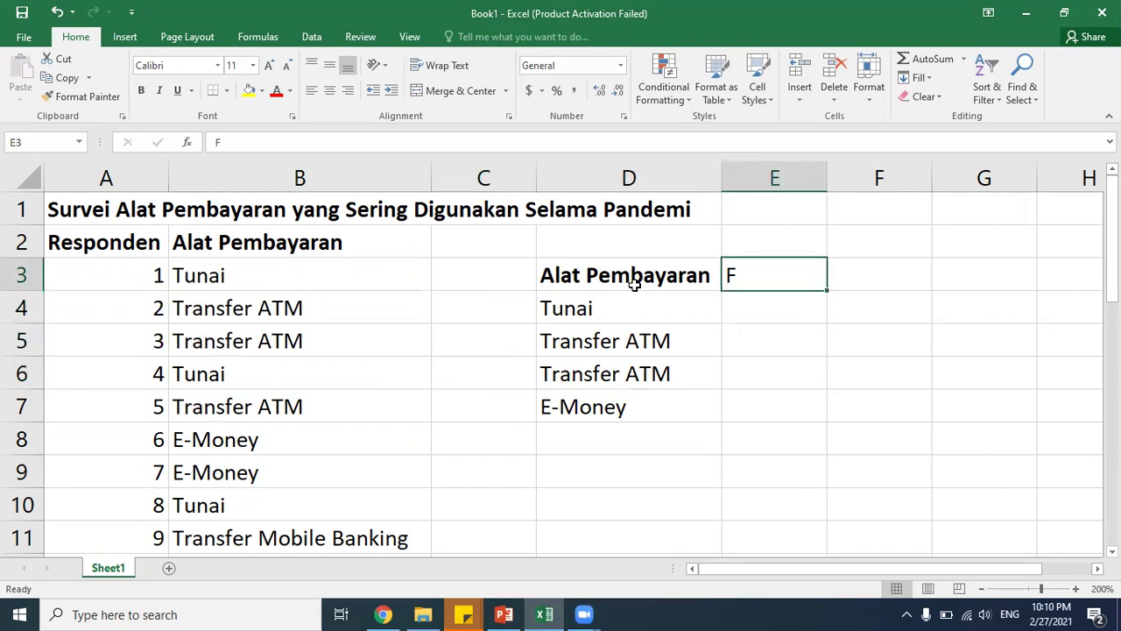
{"action": "key", "text": "F2"}
{"action": "type", "text": "("}
{"action": "type", "text": "Fere"}
{"action": "key", "text": "BackSpace"}
{"action": "key", "text": "BackSpace"}
{"action": "key", "text": "BackSpace"}
{"action": "type", "text": "rekue"}
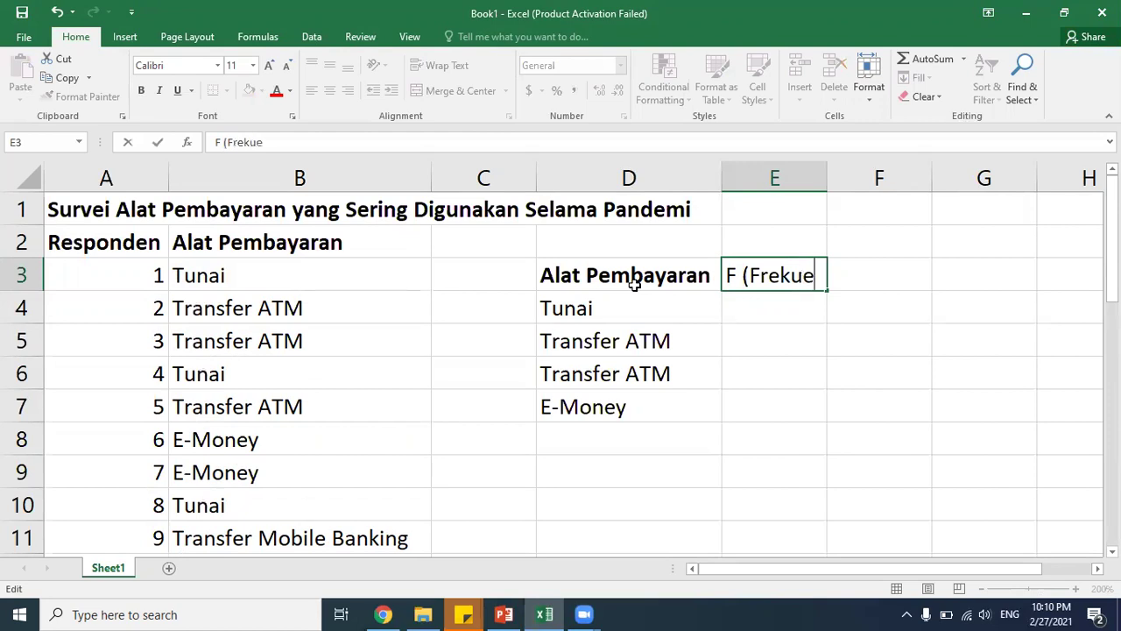
{"action": "type", "text": "nsi)"}
{"action": "key", "text": "Return"}
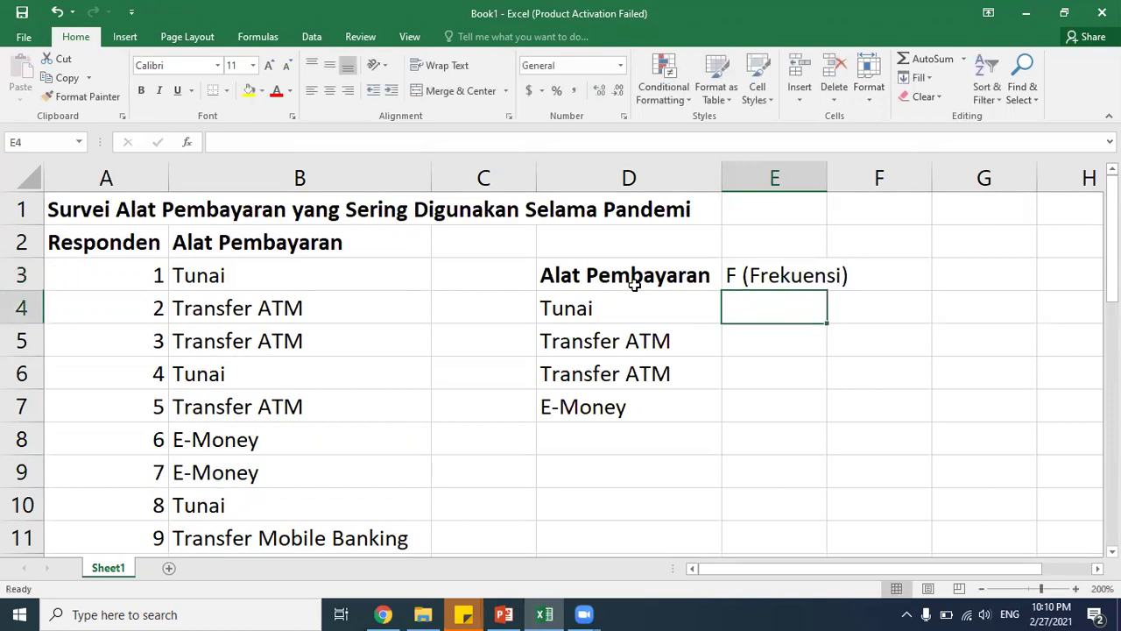
Step: Fit column E's width to its contents and make the "F (Frekuensi)" heading in E3 bold
{"action": "double_click", "coordinate": [827, 183]}
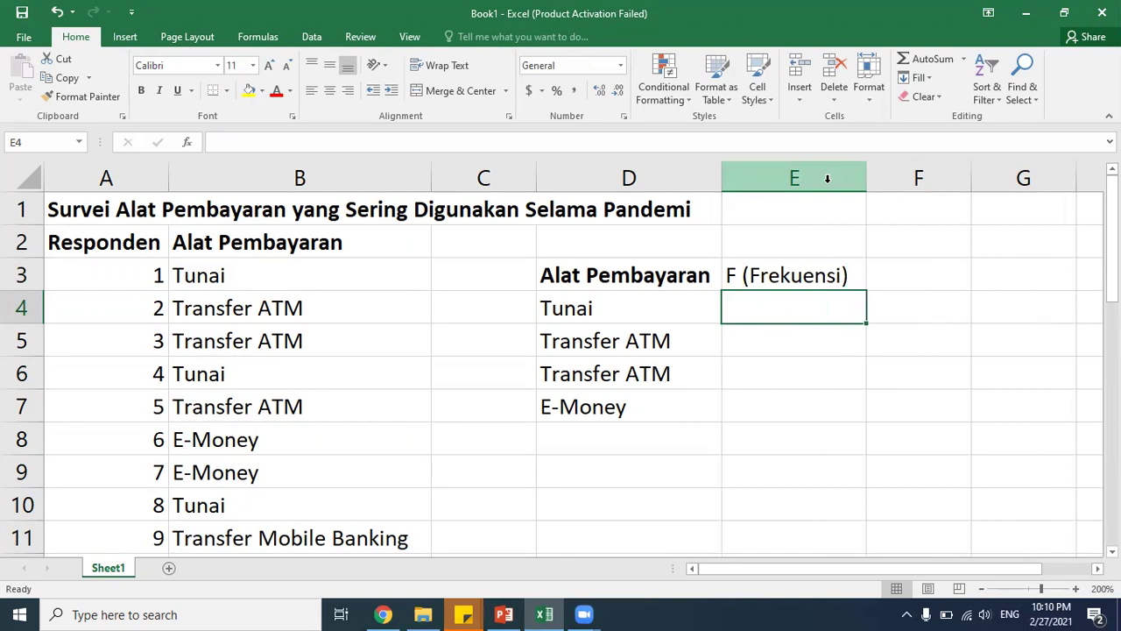
{"action": "key", "text": "Left"}
{"action": "key", "text": "Up"}
{"action": "key", "text": "Right"}
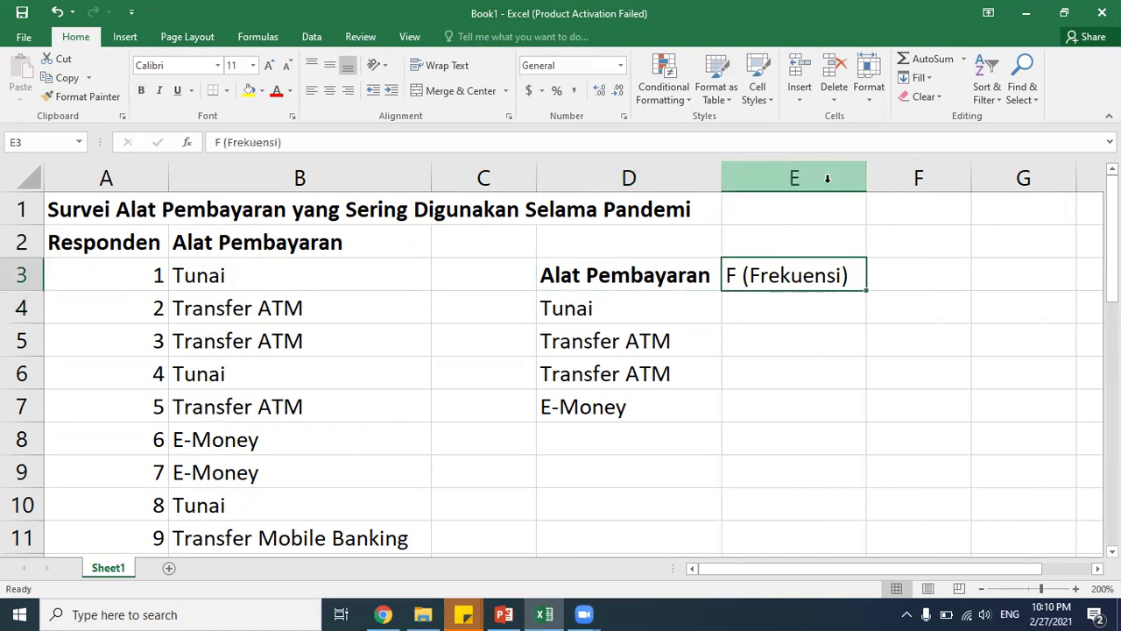
{"action": "key", "text": "ctrl+b"}
Step: Go through all respondents' answers in column B to count the Tunai entries
{"action": "key", "text": "Left"}
{"action": "key", "text": "Left"}
{"action": "key", "text": "Left"}
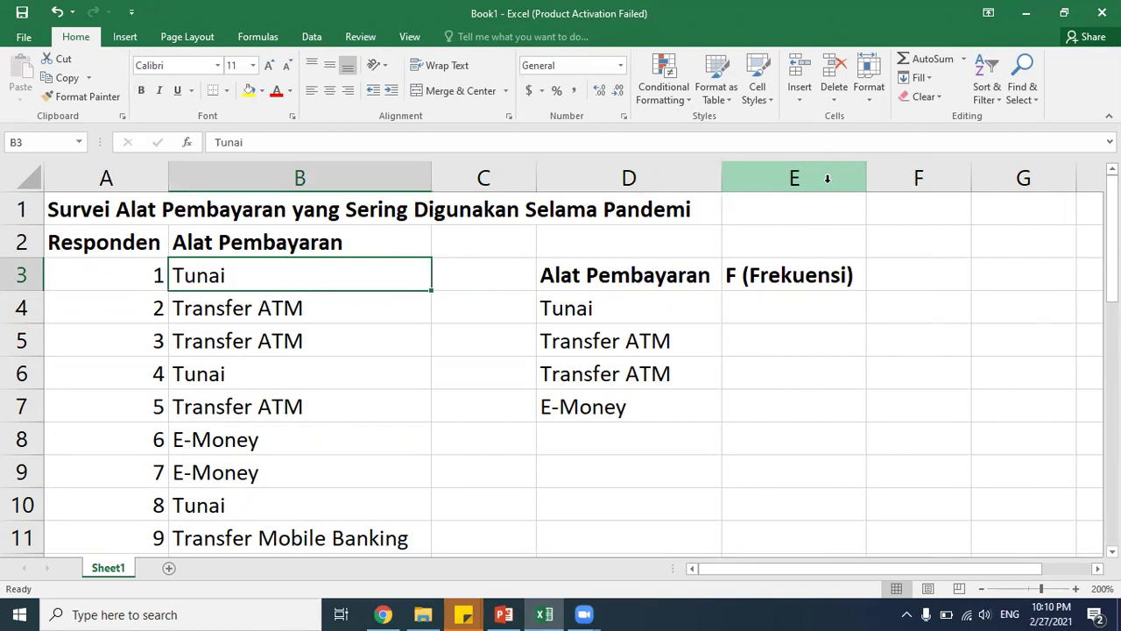
{"action": "key", "text": "Down"}
{"action": "key", "text": "Left"}
{"action": "key", "text": "ctrl+Down"}
{"action": "key", "text": "ctrl+Up"}
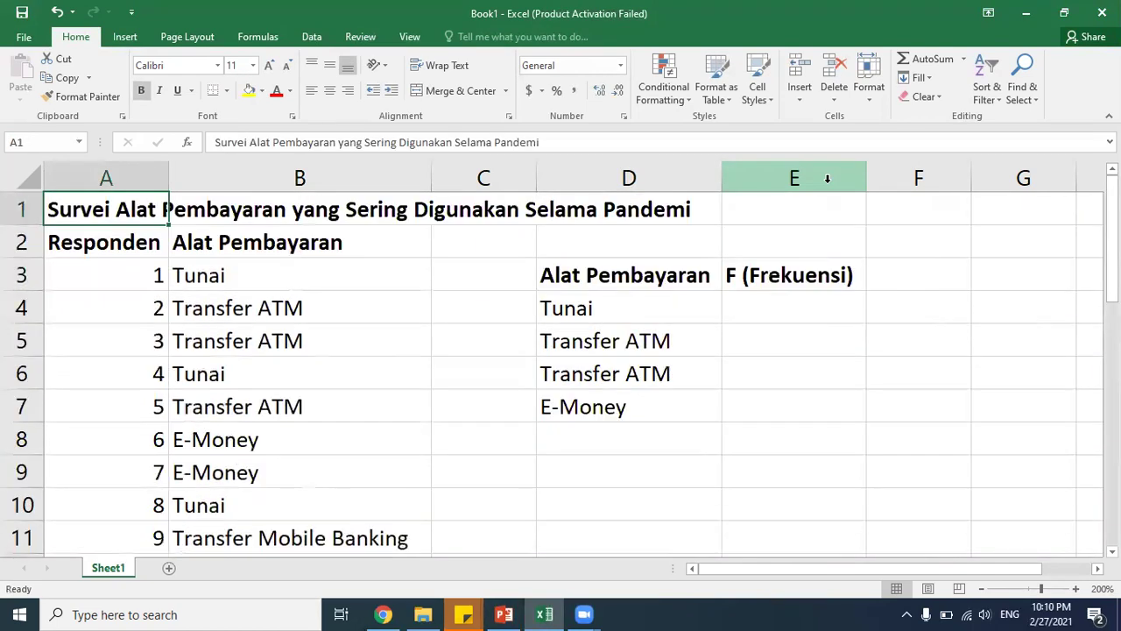
{"action": "key", "text": "Right"}
{"action": "key", "text": "Down"}
{"action": "key", "text": "Down"}
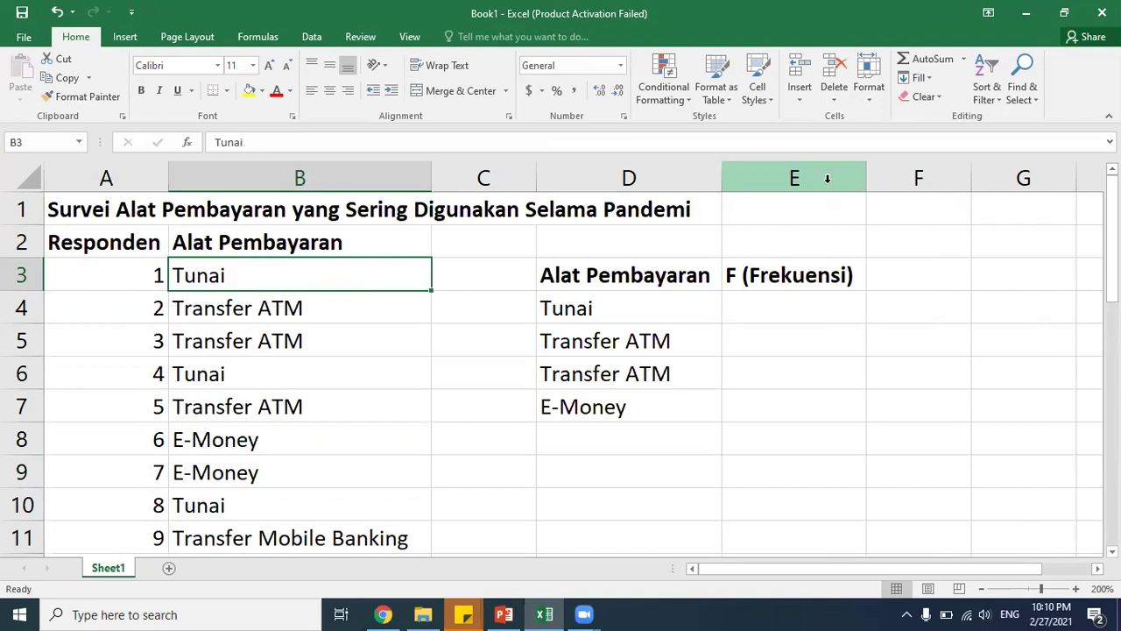
{"action": "key", "text": "Down"}
{"action": "key", "text": "Down"}
{"action": "key", "text": "Down"}
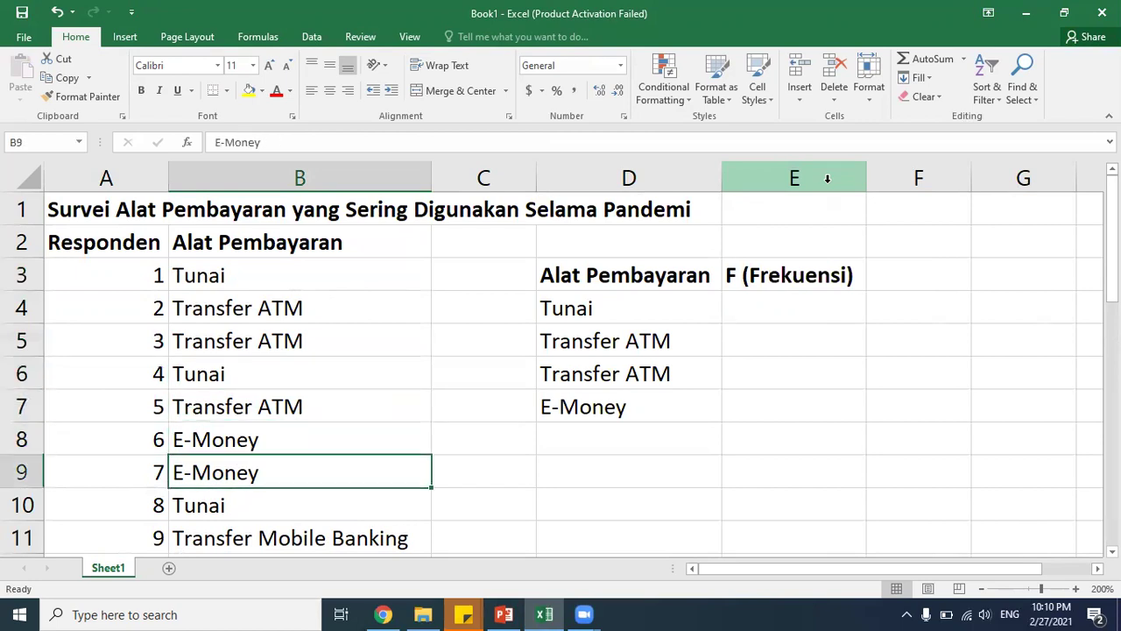
{"action": "key", "text": "Down"}
{"action": "key", "text": "Down"}
{"action": "key", "text": "Down"}
{"action": "key", "text": "Down"}
{"action": "key", "text": "Down"}
{"action": "key", "text": "Down"}
{"action": "key", "text": "Down"}
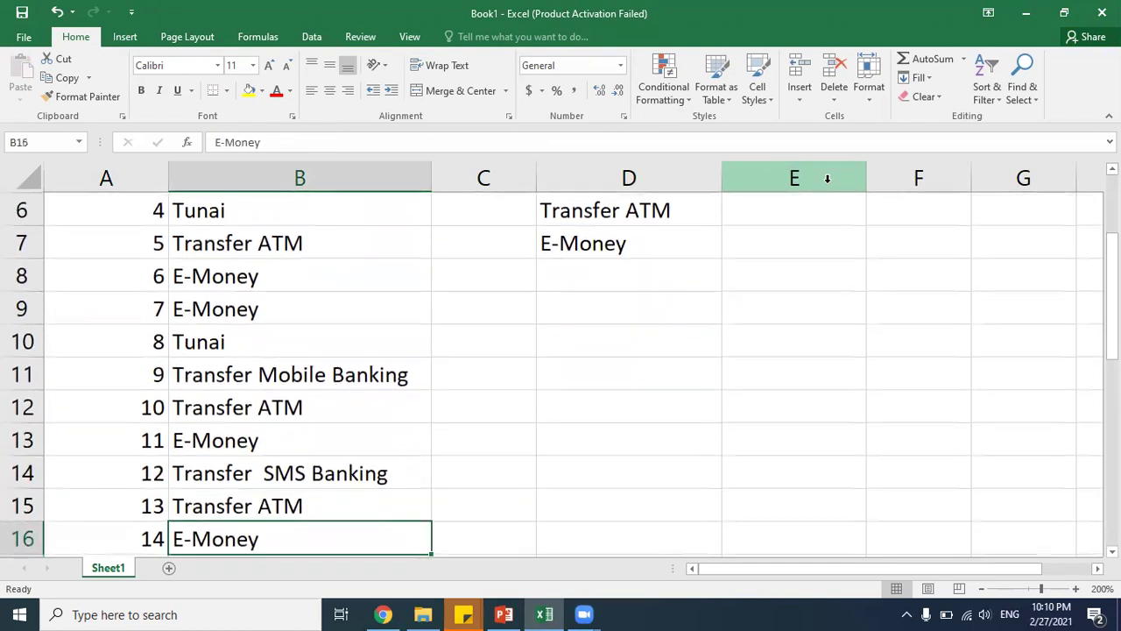
{"action": "key", "text": "Down"}
{"action": "key", "text": "Down"}
{"action": "key", "text": "Down"}
{"action": "key", "text": "Down"}
{"action": "key", "text": "Down"}
{"action": "key", "text": "Down"}
{"action": "key", "text": "Down"}
{"action": "key", "text": "Down"}
{"action": "key", "text": "Down"}
{"action": "key", "text": "Down"}
{"action": "key", "text": "Down"}
{"action": "key", "text": "Down"}
{"action": "key", "text": "Down"}
{"action": "key", "text": "Down"}
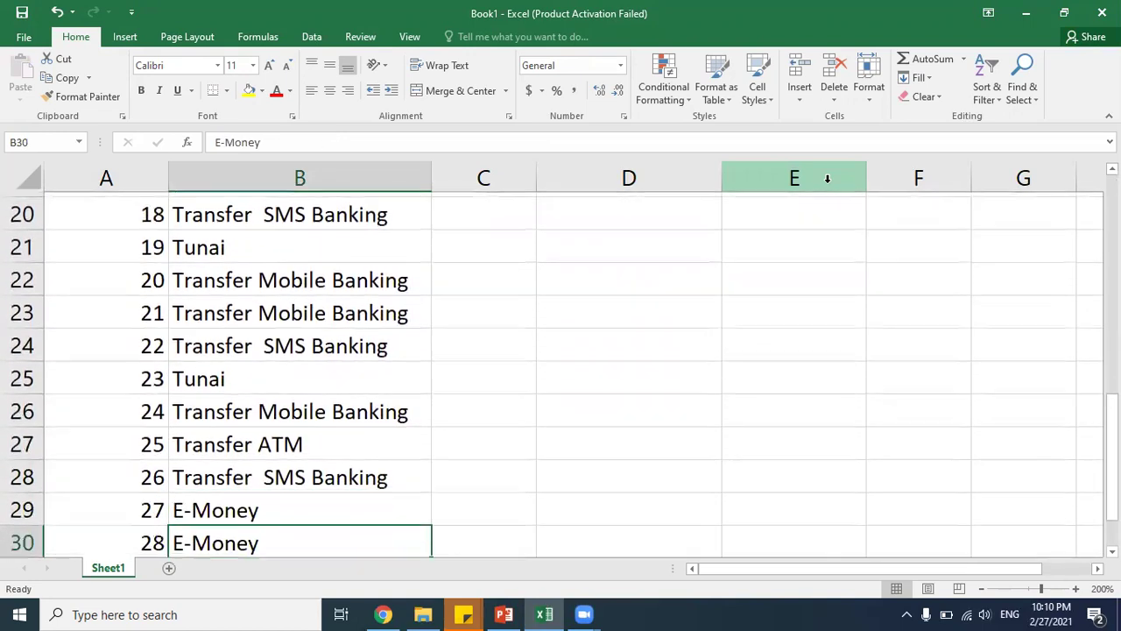
{"action": "key", "text": "Down"}
{"action": "key", "text": "Down"}
{"action": "key", "text": "Down"}
{"action": "key", "text": "Down"}
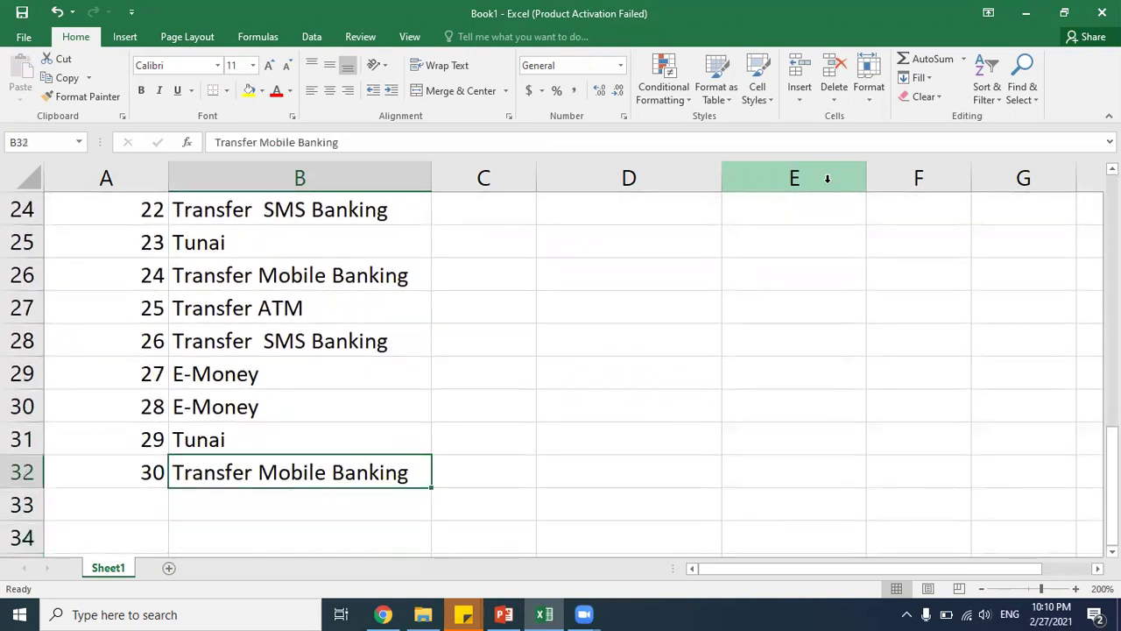
Step: Enter 6 in cell E4 as the frequency for Tunai
{"action": "key", "text": "ctrl+Up"}
{"action": "key", "text": "Down"}
{"action": "key", "text": "Right"}
{"action": "key", "text": "Right"}
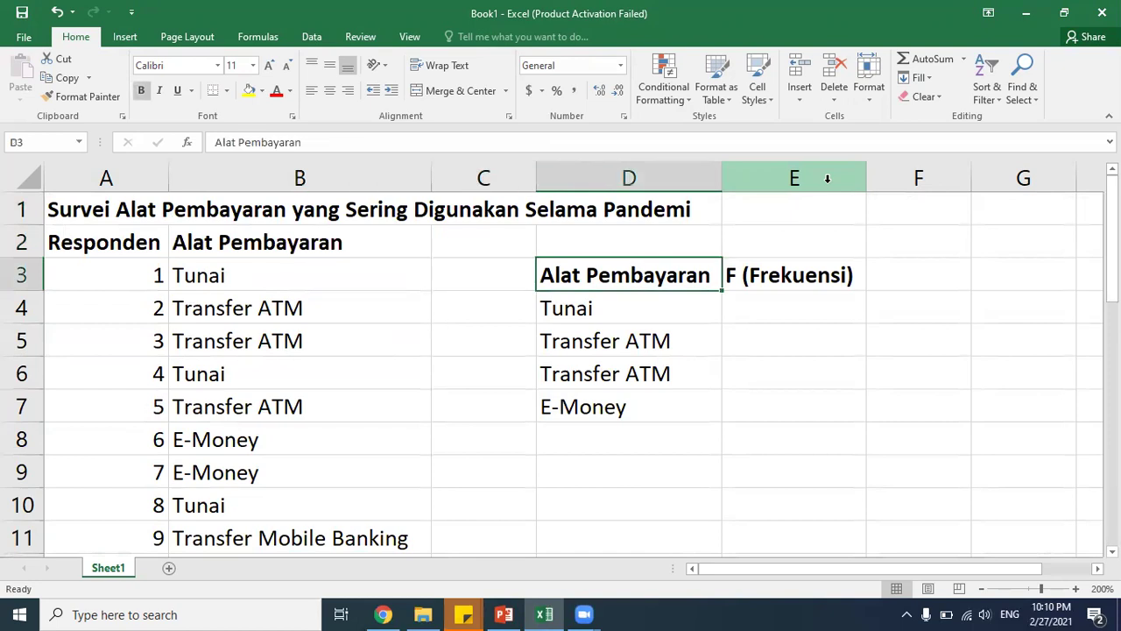
{"action": "key", "text": "Down"}
{"action": "key", "text": "Tab"}
{"action": "type", "text": "6"}
{"action": "key", "text": "Return"}
Step: Go through all answers in column B to count the Transfer ATM entries, then return to the frequency column
{"action": "key", "text": "Left"}
{"action": "key", "text": "Left"}
{"action": "key", "text": "Up"}
{"action": "key", "text": "Down"}
{"action": "key", "text": "Down"}
{"action": "key", "text": "Down"}
{"action": "key", "text": "Down"}
{"action": "key", "text": "Down"}
{"action": "key", "text": "Down"}
{"action": "key", "text": "Down"}
{"action": "key", "text": "Down"}
{"action": "key", "text": "Down"}
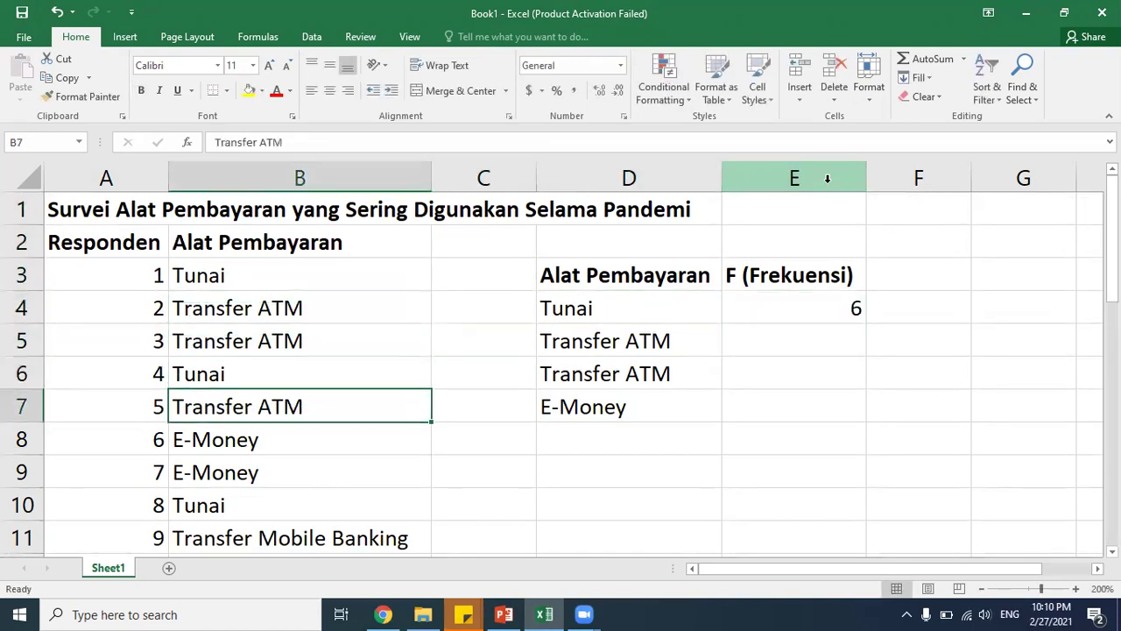
{"action": "key", "text": "Down"}
{"action": "key", "text": "Down"}
{"action": "key", "text": "Down"}
{"action": "key", "text": "Down"}
{"action": "key", "text": "Down"}
{"action": "key", "text": "Down"}
{"action": "key", "text": "Down"}
{"action": "key", "text": "Down"}
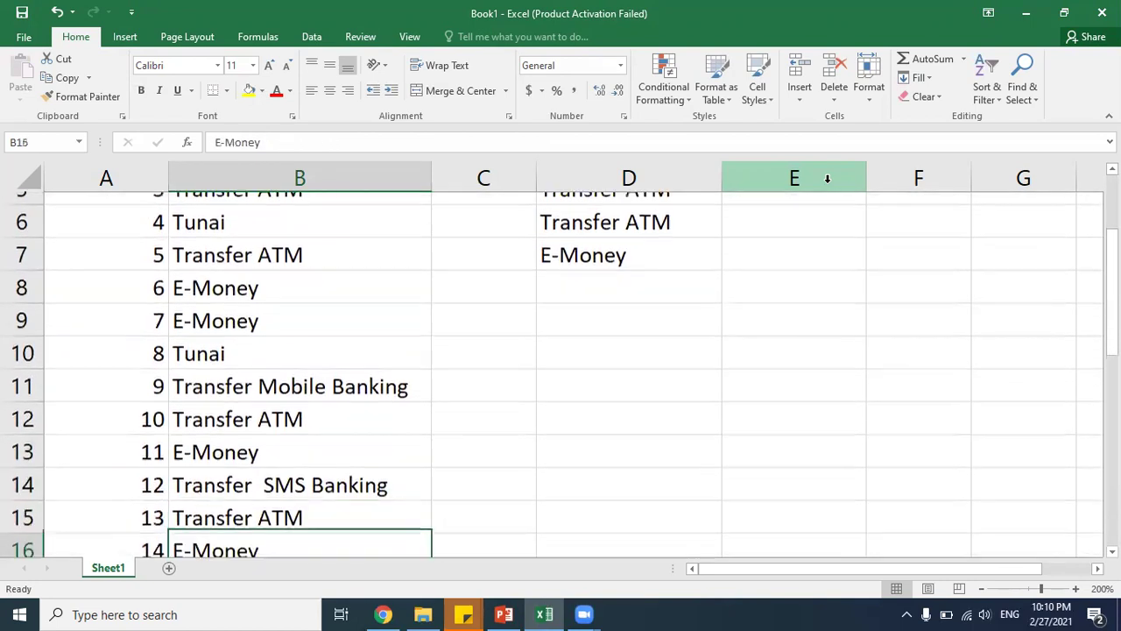
{"action": "key", "text": "Down"}
{"action": "key", "text": "Down"}
{"action": "key", "text": "Down"}
{"action": "key", "text": "Down"}
{"action": "key", "text": "Down"}
{"action": "key", "text": "Down"}
{"action": "key", "text": "Down"}
{"action": "key", "text": "Down"}
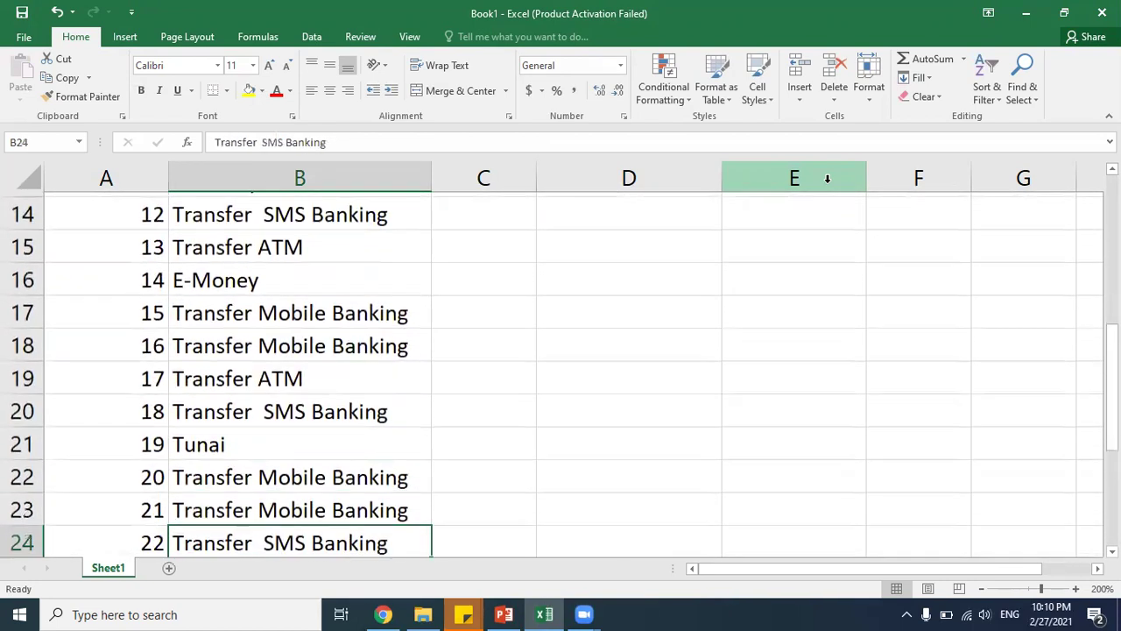
{"action": "key", "text": "Down"}
{"action": "key", "text": "Down"}
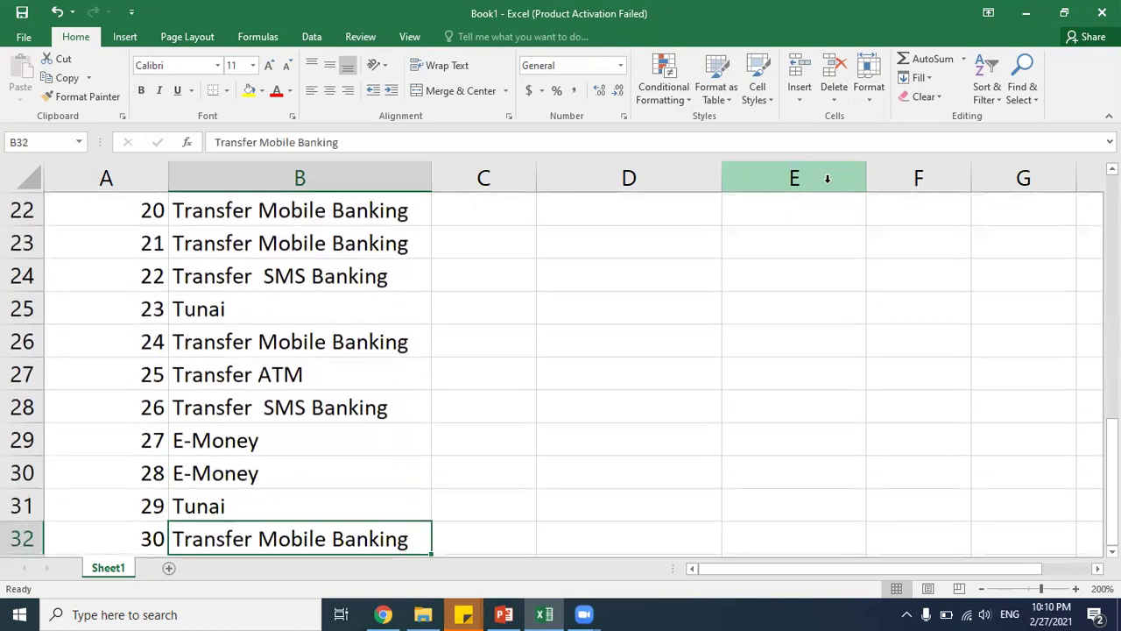
{"action": "key", "text": "Down"}
{"action": "key", "text": "Down"}
{"action": "key", "text": "Right"}
{"action": "key", "text": "Right"}
{"action": "key", "text": "ctrl+Up"}
{"action": "key", "text": "Up"}
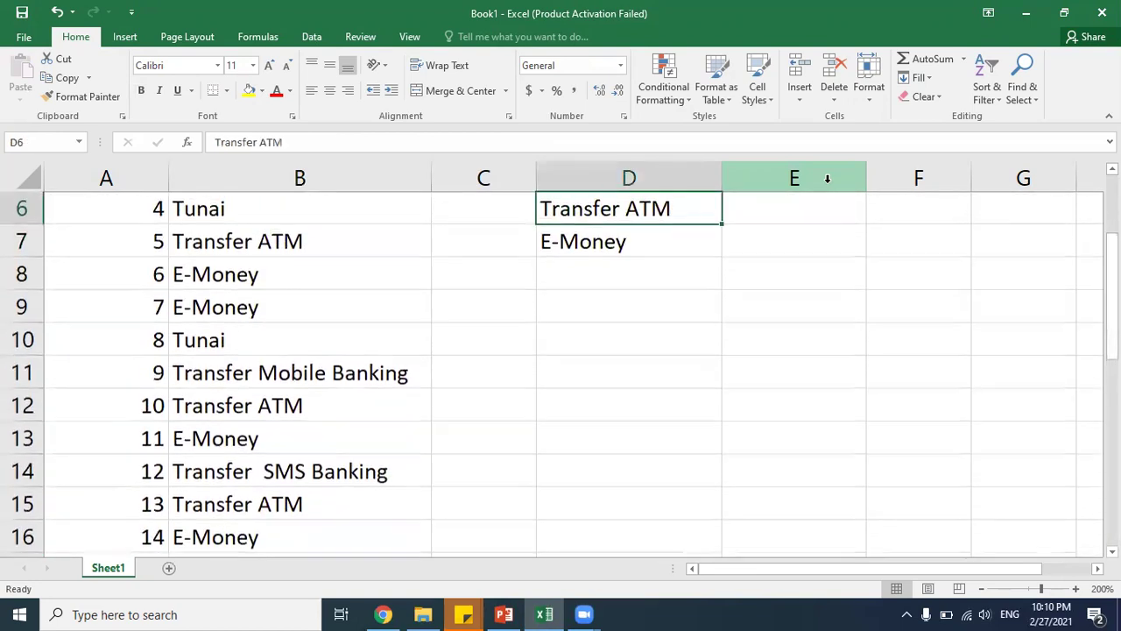
{"action": "key", "text": "Up"}
{"action": "key", "text": "Right"}
{"action": "key", "text": "Up"}
{"action": "key", "text": "Up"}
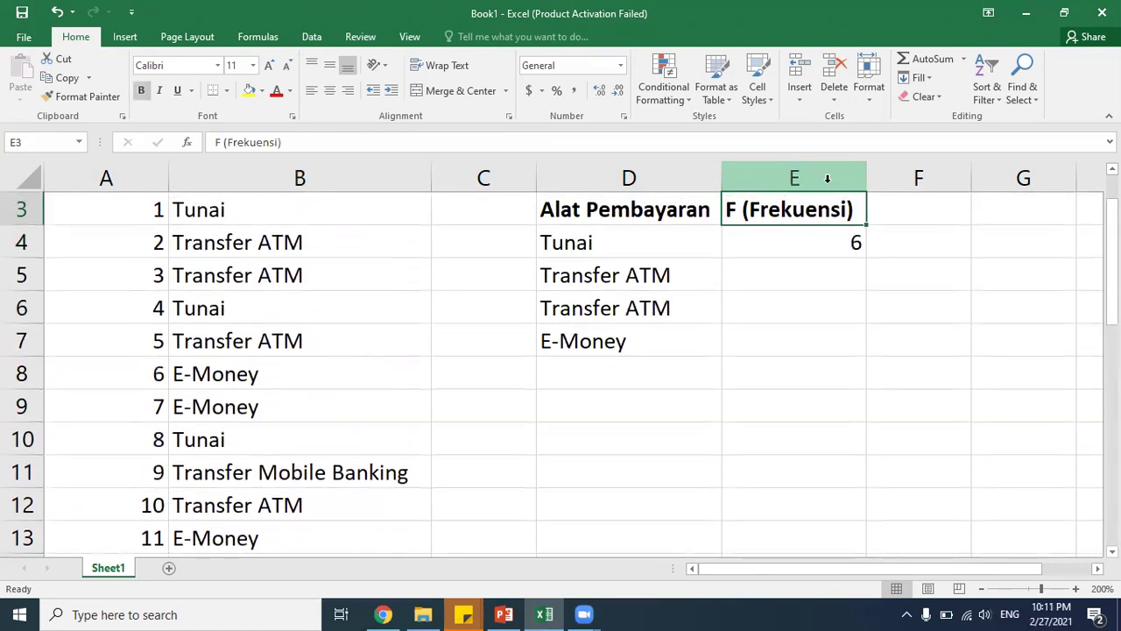
Step: Enter 7 in cell E5 as the frequency for Transfer ATM
{"action": "key", "text": "Down"}
{"action": "key", "text": "Down"}
{"action": "type", "text": "7"}
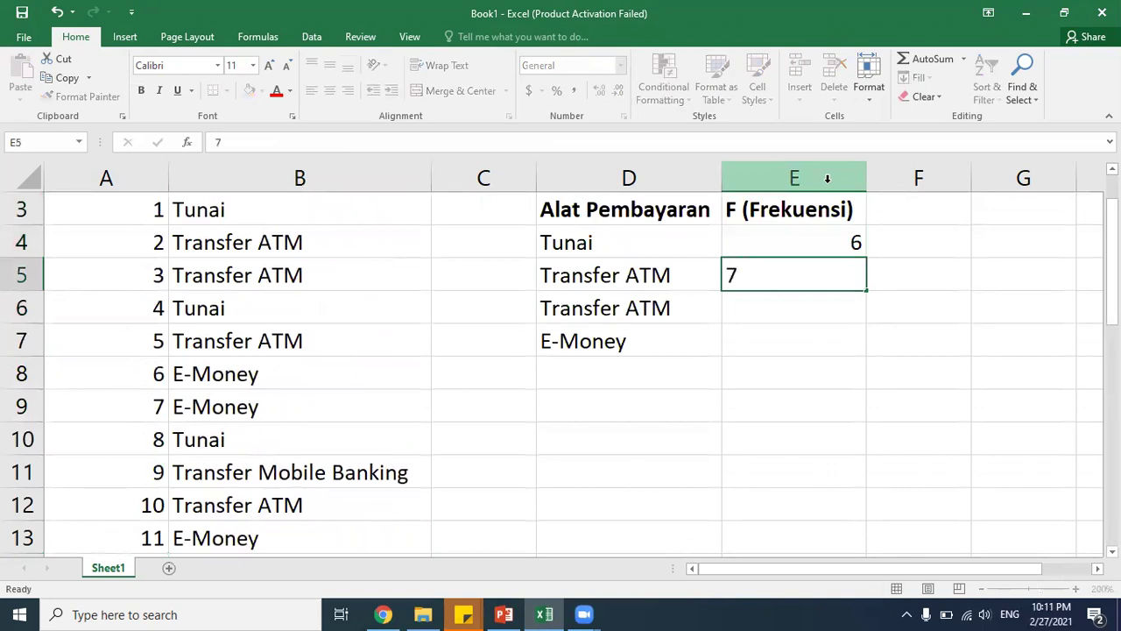
{"action": "key", "text": "Return"}
Step: Replace the duplicate Transfer ATM label in D6 with a copy of "Transfer Mobile Banking" from cell B11
{"action": "key", "text": "Left"}
{"action": "key", "text": "Down"}
{"action": "key", "text": "Left"}
{"action": "key", "text": "Down"}
{"action": "key", "text": "Down"}
{"action": "key", "text": "Left"}
{"action": "key", "text": "Down"}
{"action": "key", "text": "Down"}
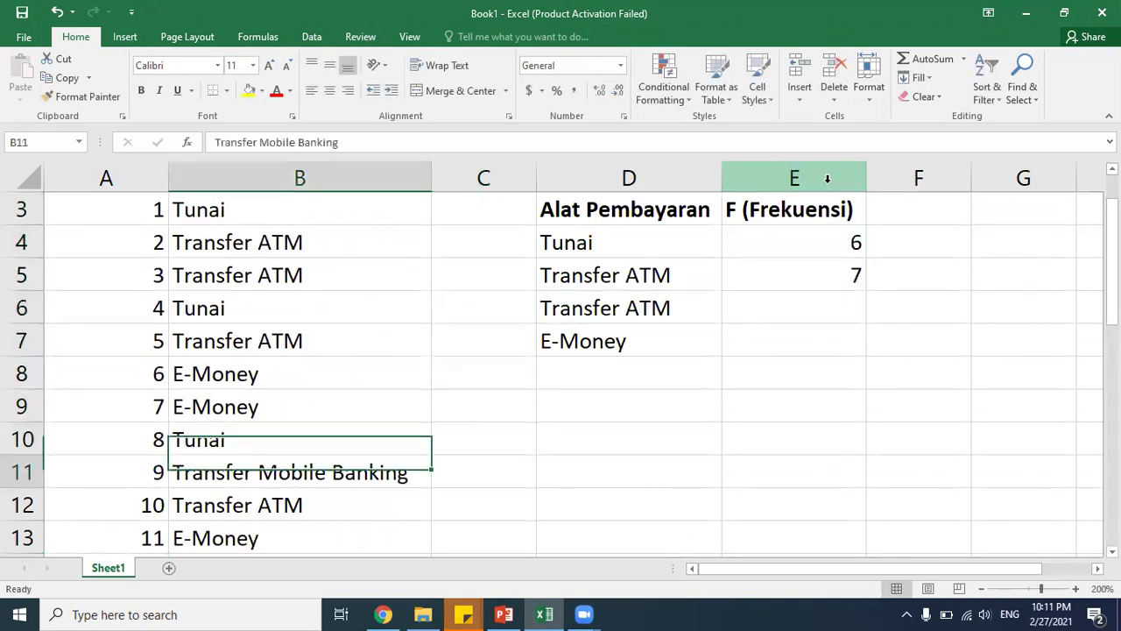
{"action": "key", "text": "ctrl+c"}
{"action": "key", "text": "Up"}
{"action": "key", "text": "ctrl+Right"}
{"action": "key", "text": "ctrl+Left"}
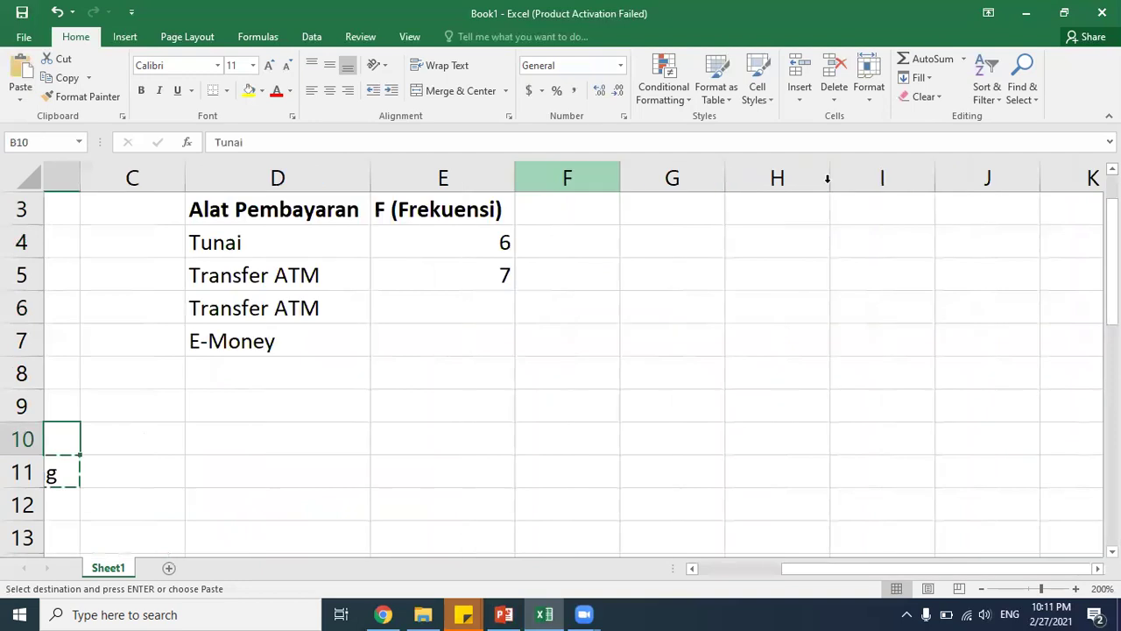
{"action": "key", "text": "Up"}
{"action": "key", "text": "Up"}
{"action": "key", "text": "Up"}
{"action": "key", "text": "Up"}
{"action": "key", "text": "Right"}
{"action": "key", "text": "Right"}
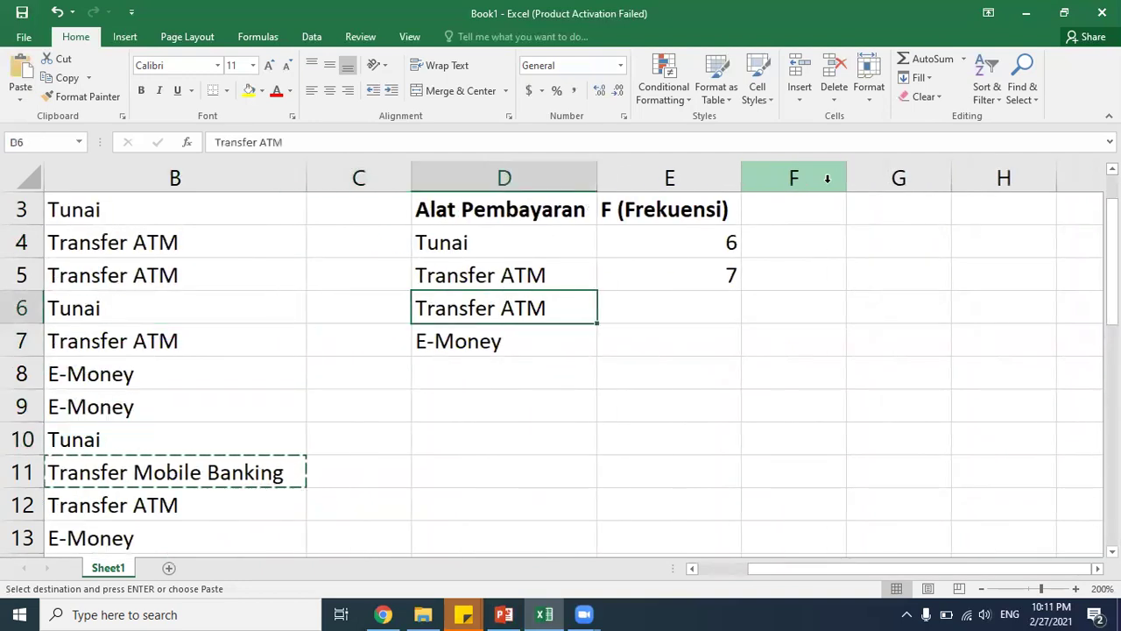
{"action": "key", "text": "ctrl+v"}
Step: Go through all respondents' answers in column B to count the Transfer Mobile Banking entries
{"action": "key", "text": "Left"}
{"action": "key", "text": "Left"}
{"action": "key", "text": "Left"}
{"action": "key", "text": "Right"}
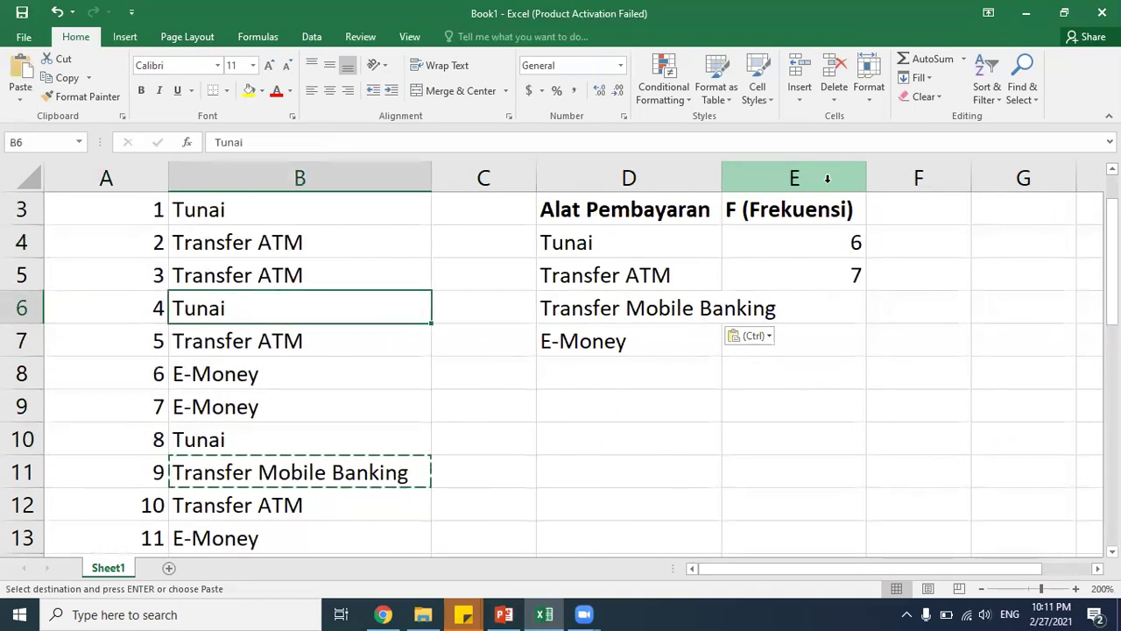
{"action": "key", "text": "Up"}
{"action": "key", "text": "Up"}
{"action": "key", "text": "Up"}
{"action": "key", "text": "Up"}
{"action": "key", "text": "Up"}
{"action": "key", "text": "Down"}
{"action": "key", "text": "Down"}
{"action": "key", "text": "Down"}
{"action": "key", "text": "Down"}
{"action": "key", "text": "Down"}
{"action": "key", "text": "Down"}
{"action": "key", "text": "Down"}
{"action": "key", "text": "Down"}
{"action": "key", "text": "Down"}
{"action": "key", "text": "Down"}
{"action": "key", "text": "Down"}
{"action": "key", "text": "Down"}
{"action": "key", "text": "Down"}
{"action": "key", "text": "Down"}
{"action": "key", "text": "Down"}
{"action": "key", "text": "Down"}
{"action": "key", "text": "Down"}
{"action": "key", "text": "Down"}
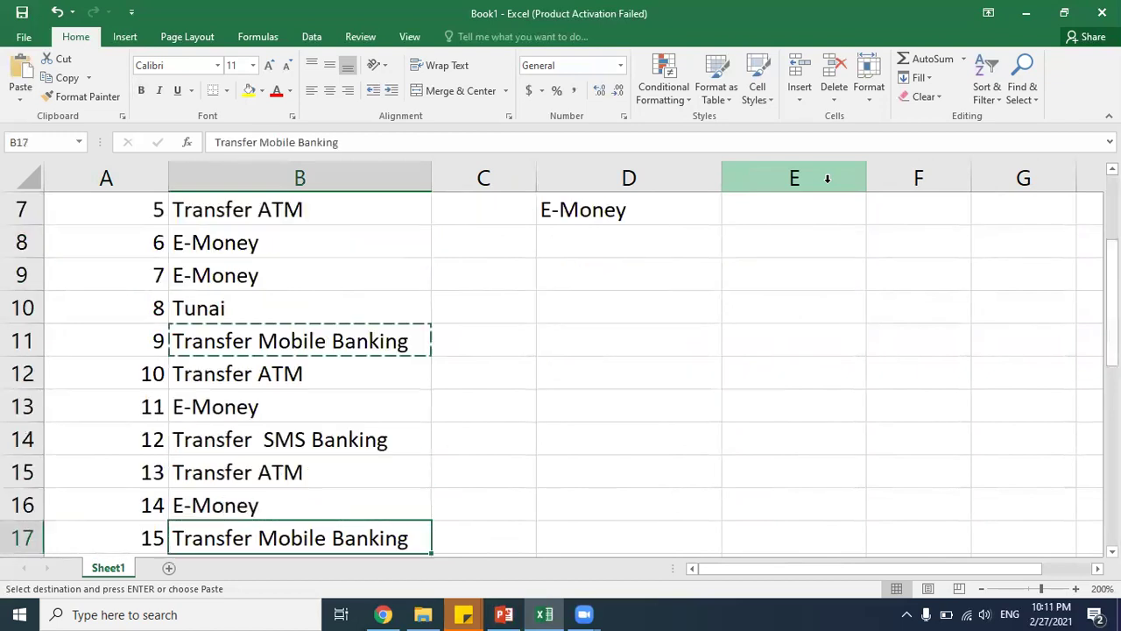
{"action": "key", "text": "Down"}
{"action": "key", "text": "Down"}
{"action": "key", "text": "Down"}
{"action": "key", "text": "Down"}
{"action": "key", "text": "Down"}
{"action": "key", "text": "Down"}
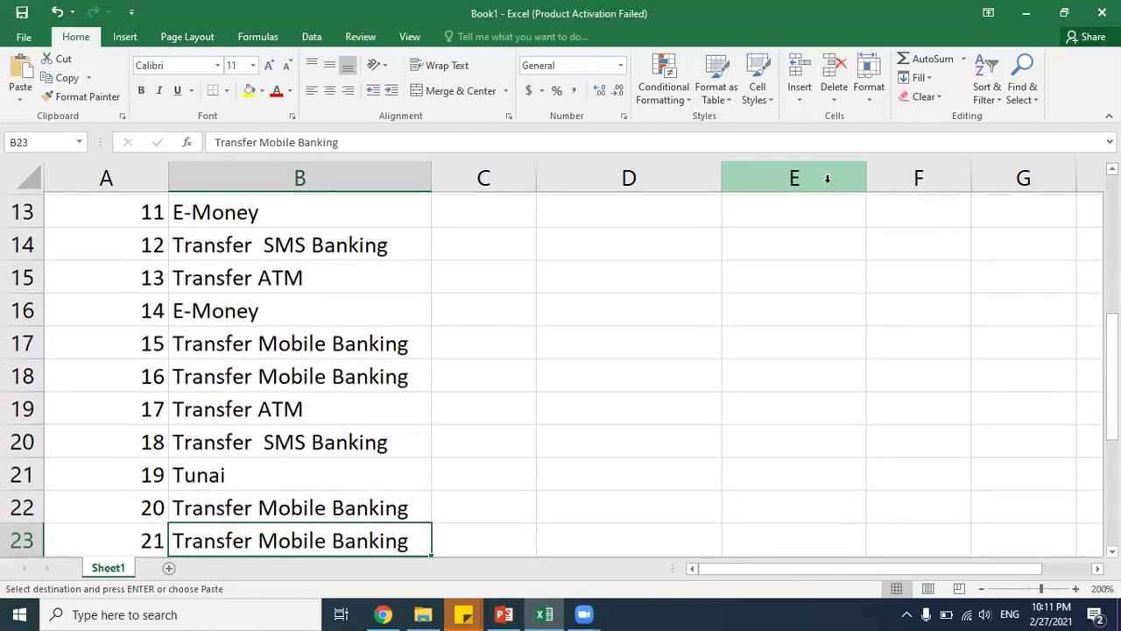
{"action": "key", "text": "Down"}
{"action": "key", "text": "Down"}
{"action": "key", "text": "Down"}
{"action": "key", "text": "Down"}
{"action": "key", "text": "Down"}
{"action": "key", "text": "Down"}
{"action": "key", "text": "Down"}
{"action": "key", "text": "Down"}
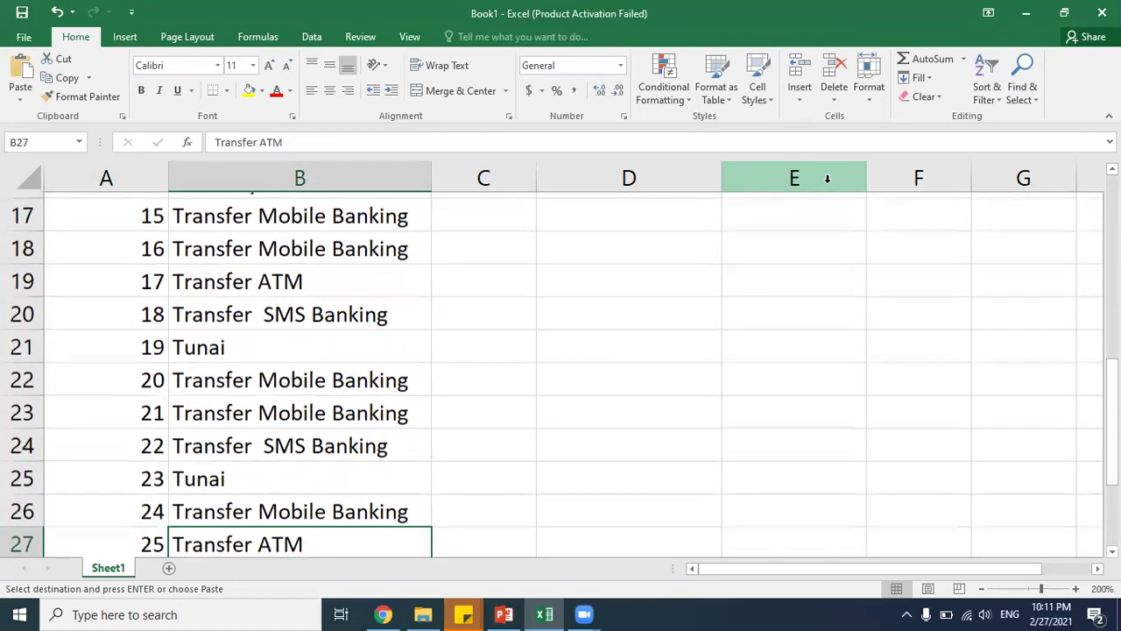
{"action": "key", "text": "Down"}
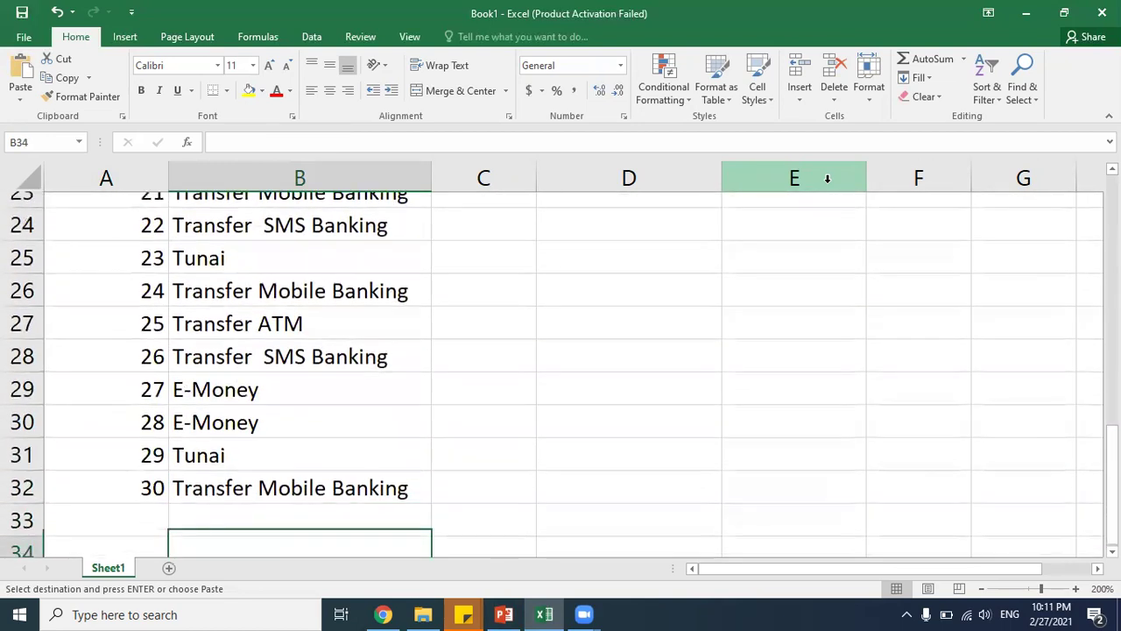
Step: Enter 7 in cell E6 as the frequency for Transfer Mobile Banking
{"action": "key", "text": "Right"}
{"action": "key", "text": "Right"}
{"action": "key", "text": "ctrl+Up"}
{"action": "key", "text": "Up"}
{"action": "key", "text": "Up"}
{"action": "key", "text": "Up"}
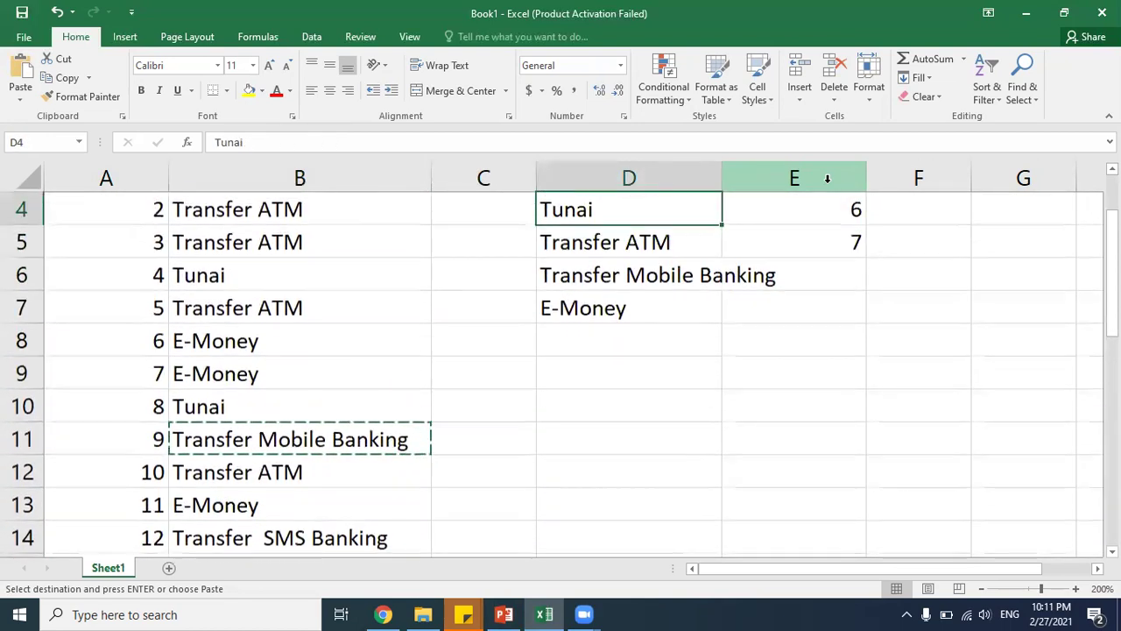
{"action": "key", "text": "Right"}
{"action": "key", "text": "Down"}
{"action": "key", "text": "Down"}
{"action": "key", "text": "Escape"}
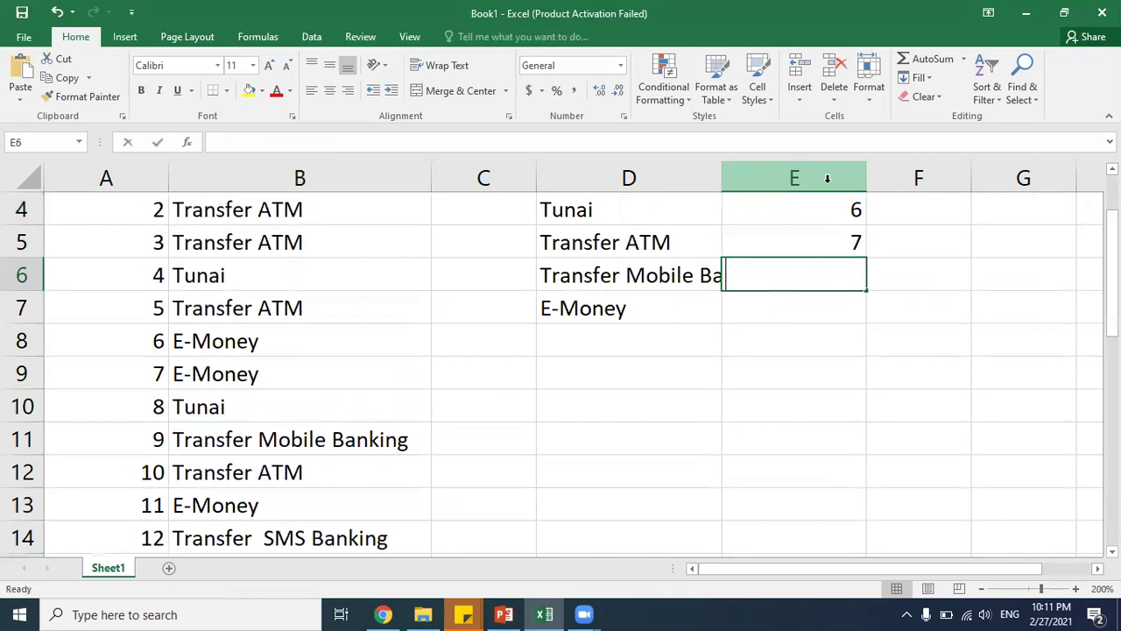
{"action": "type", "text": "7"}
{"action": "key", "text": "Return"}
Step: Copy "Transfer SMS Banking" from cell B14 into D7, replacing the E-Money label there
{"action": "key", "text": "Left"}
{"action": "key", "text": "Left"}
{"action": "key", "text": "Left"}
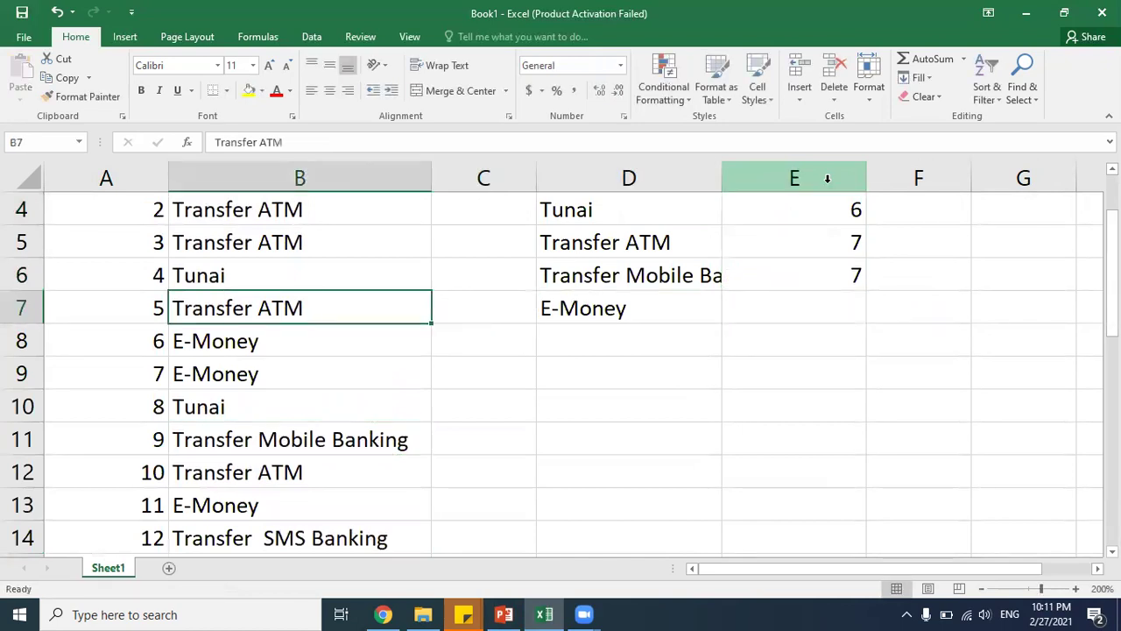
{"action": "key", "text": "ctrl+Up"}
{"action": "key", "text": "ctrl+Down"}
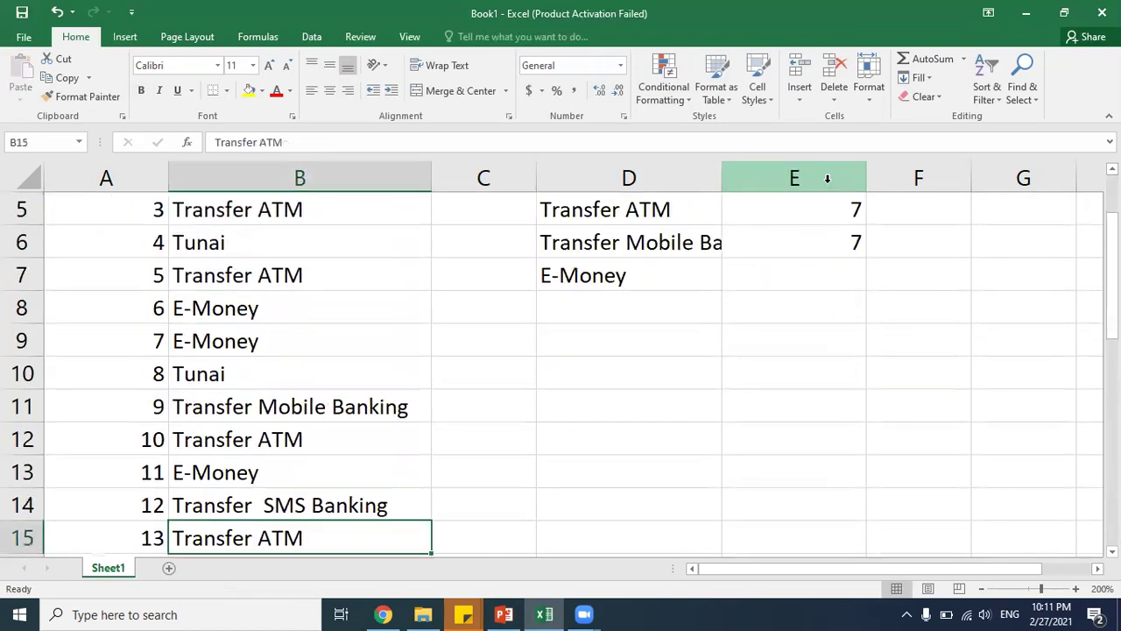
{"action": "key", "text": "Up"}
{"action": "key", "text": "ctrl+c"}
{"action": "key", "text": "Right"}
{"action": "key", "text": "Up"}
{"action": "key", "text": "Up"}
{"action": "key", "text": "Up"}
{"action": "key", "text": "Up"}
{"action": "key", "text": "Up"}
{"action": "key", "text": "Up"}
{"action": "key", "text": "Up"}
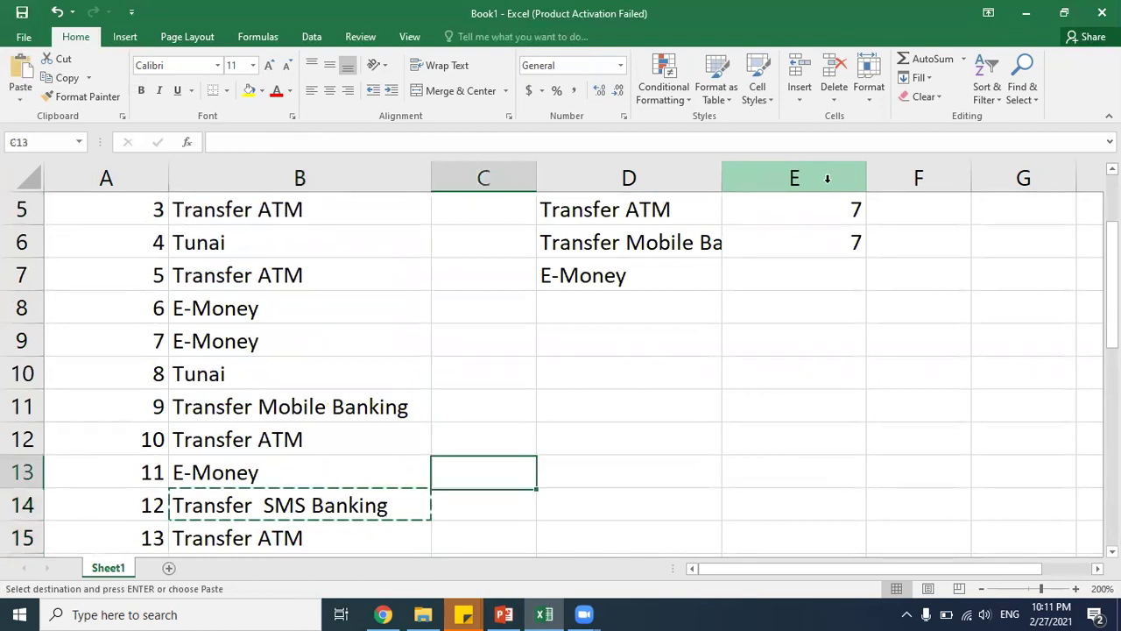
{"action": "key", "text": "Right"}
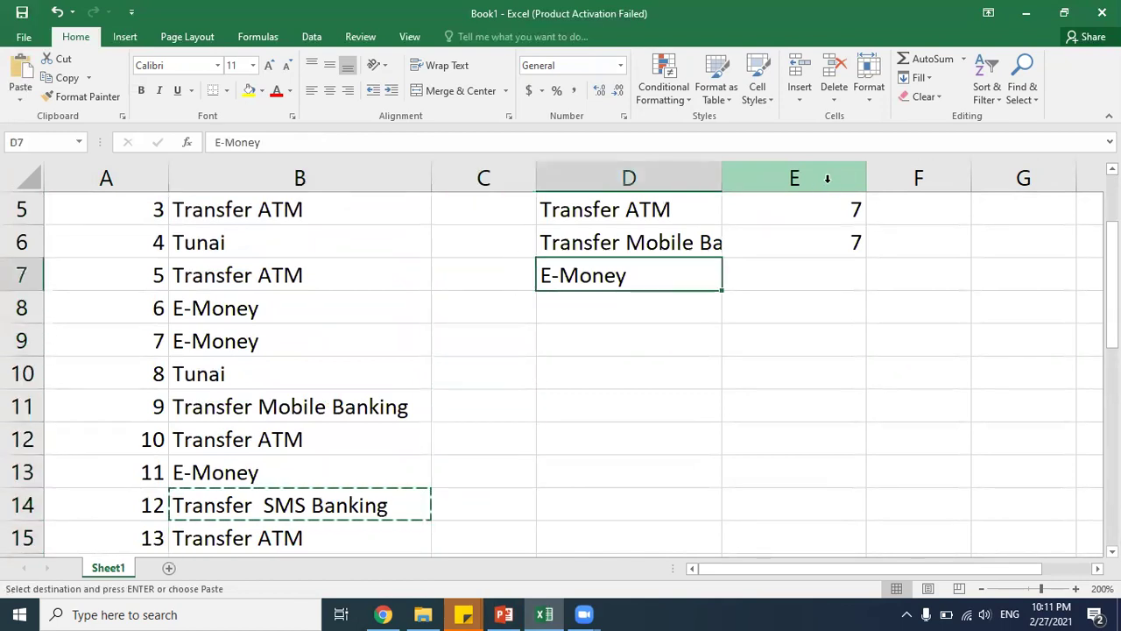
{"action": "key", "text": "ctrl+v"}
Step: Copy "E-Money" from cell B8 into D8 as the last payment method in the table
{"action": "key", "text": "Down"}
{"action": "key", "text": "Left"}
{"action": "key", "text": "Left"}
{"action": "key", "text": "Down"}
{"action": "key", "text": "Up"}
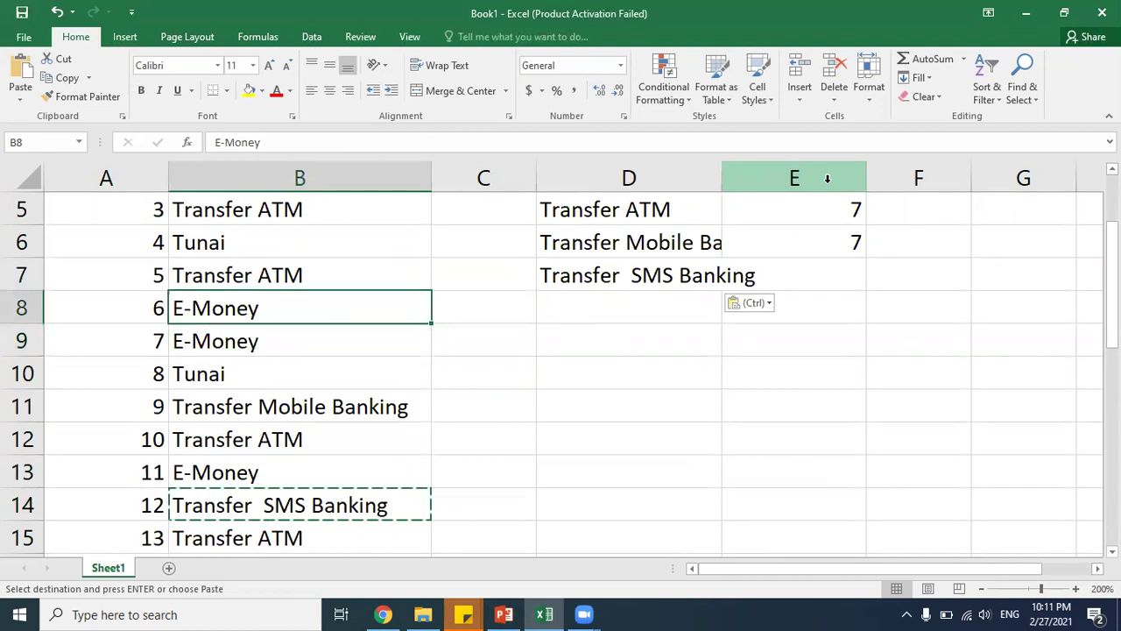
{"action": "key", "text": "ctrl+c"}
{"action": "key", "text": "Right"}
{"action": "key", "text": "Right"}
{"action": "key", "text": "ctrl+v"}
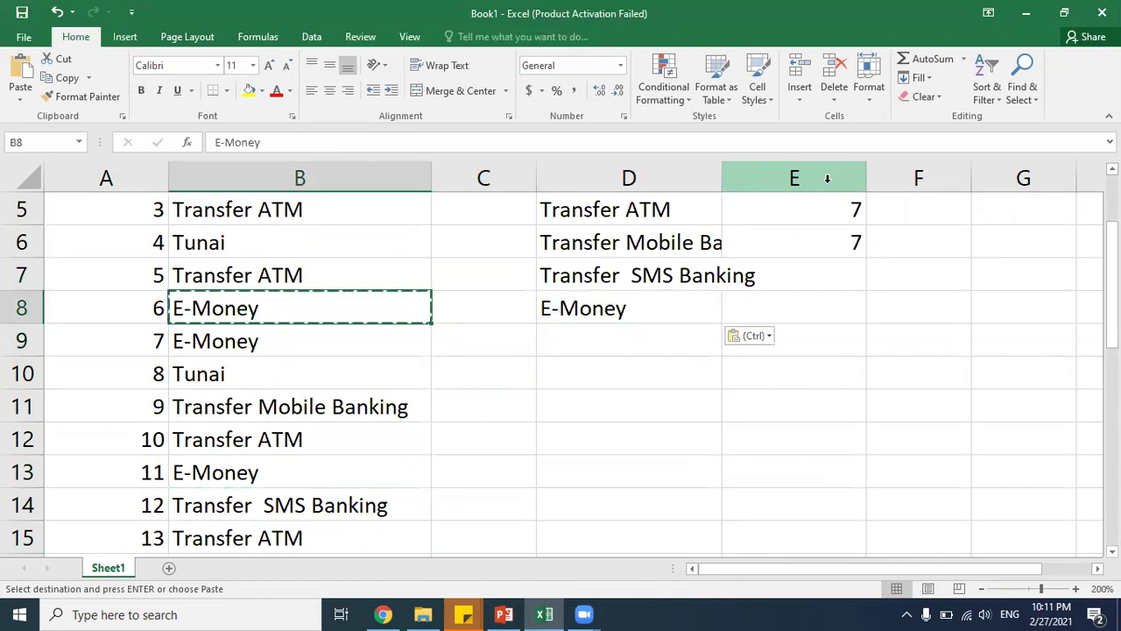
Step: Go through all respondents' answers from the first row down to count the Transfer SMS Banking entries
{"action": "key", "text": "Left"}
{"action": "key", "text": "Left"}
{"action": "key", "text": "Left"}
{"action": "key", "text": "Up"}
{"action": "key", "text": "Up"}
{"action": "key", "text": "Up"}
{"action": "key", "text": "Up"}
{"action": "key", "text": "Up"}
{"action": "key", "text": "Up"}
{"action": "key", "text": "Up"}
{"action": "key", "text": "Down"}
{"action": "key", "text": "Down"}
{"action": "key", "text": "Down"}
{"action": "key", "text": "Down"}
{"action": "key", "text": "Down"}
{"action": "key", "text": "Down"}
{"action": "key", "text": "Down"}
{"action": "key", "text": "Down"}
{"action": "key", "text": "Down"}
{"action": "key", "text": "Down"}
{"action": "key", "text": "Down"}
{"action": "key", "text": "Down"}
{"action": "key", "text": "Down"}
{"action": "key", "text": "Down"}
{"action": "key", "text": "Down"}
{"action": "key", "text": "Down"}
{"action": "key", "text": "Down"}
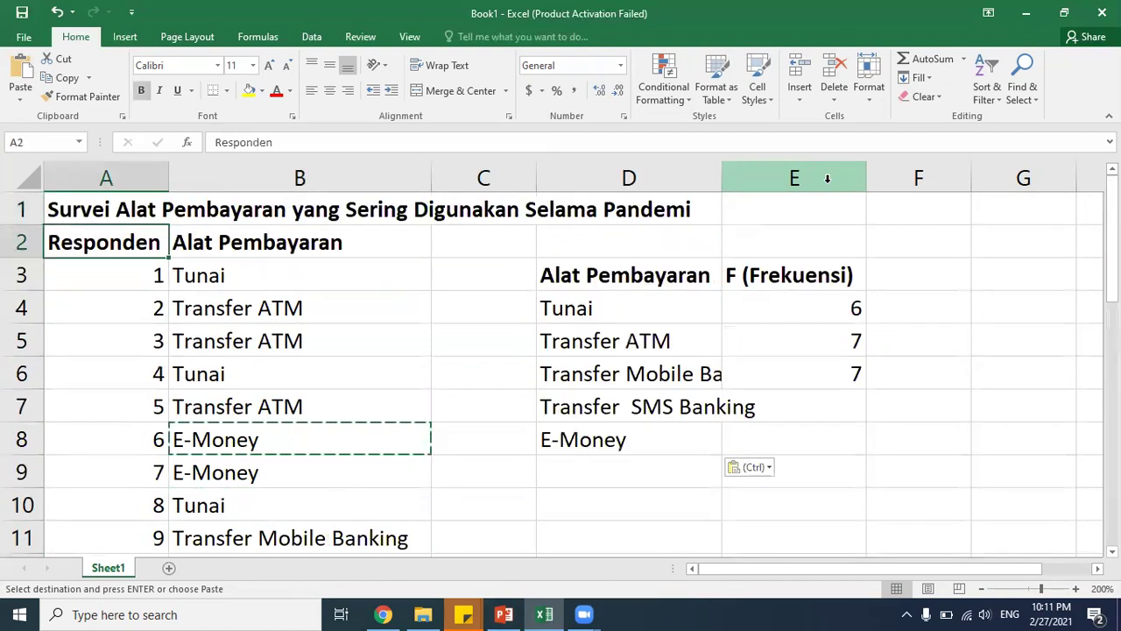
{"action": "key", "text": "Down"}
{"action": "key", "text": "Down"}
{"action": "key", "text": "Down"}
{"action": "key", "text": "Down"}
{"action": "key", "text": "Down"}
{"action": "key", "text": "Down"}
{"action": "key", "text": "Down"}
{"action": "key", "text": "Down"}
{"action": "key", "text": "Down"}
{"action": "key", "text": "Down"}
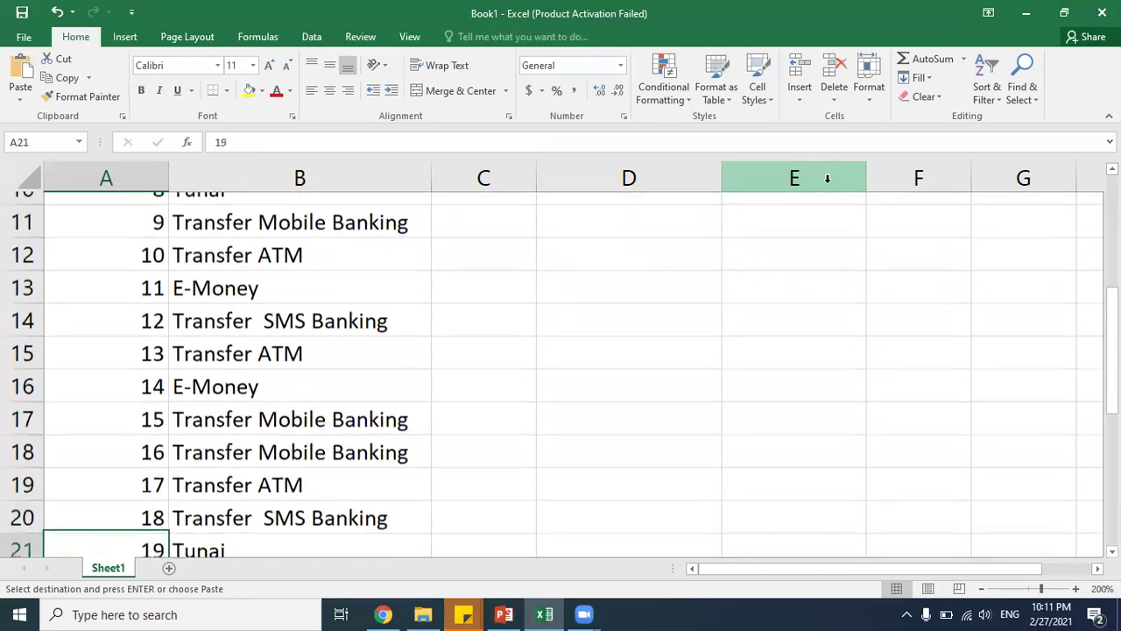
{"action": "key", "text": "Down"}
{"action": "key", "text": "Down"}
{"action": "key", "text": "Down"}
{"action": "key", "text": "Down"}
{"action": "key", "text": "Down"}
{"action": "key", "text": "Down"}
{"action": "key", "text": "Down"}
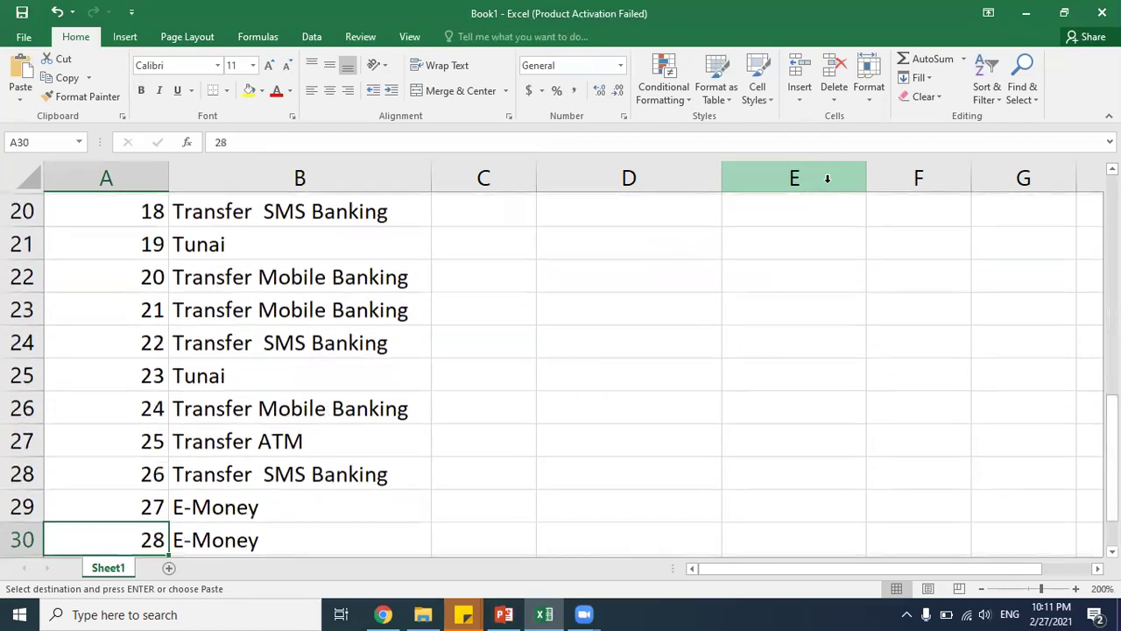
Step: Enter 4 in cell E7 as the frequency for Transfer SMS Banking
{"action": "key", "text": "Right"}
{"action": "key", "text": "Right"}
{"action": "key", "text": "Right"}
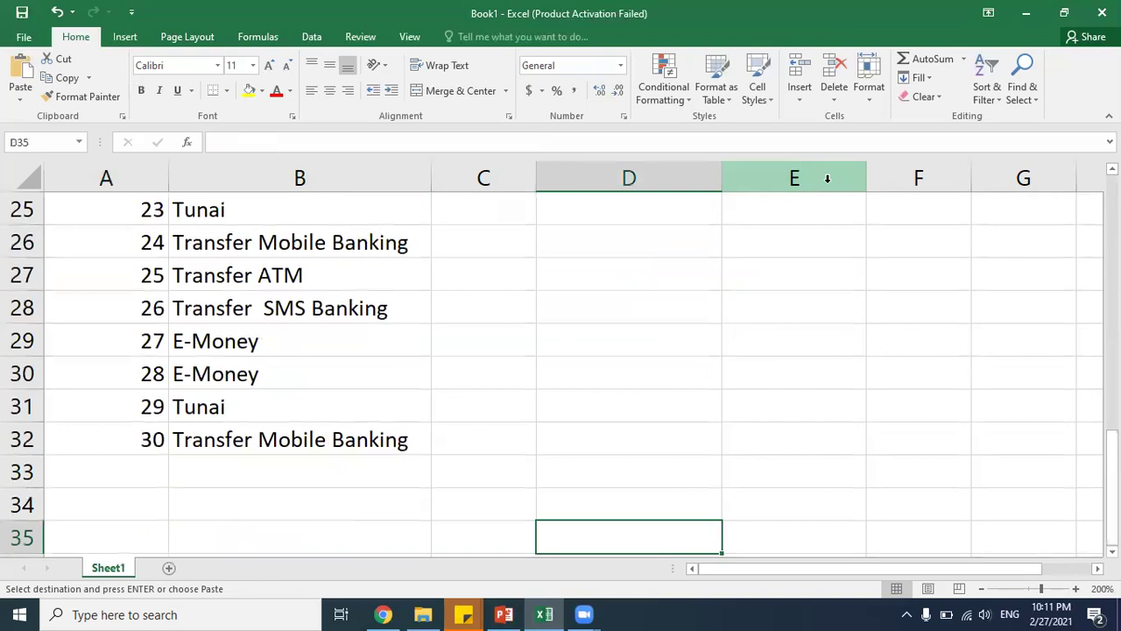
{"action": "key", "text": "Up"}
{"action": "key", "text": "ctrl+Up"}
{"action": "key", "text": "Down"}
{"action": "key", "text": "ctrl+v"}
{"action": "key", "text": "Up"}
{"action": "key", "text": "Up"}
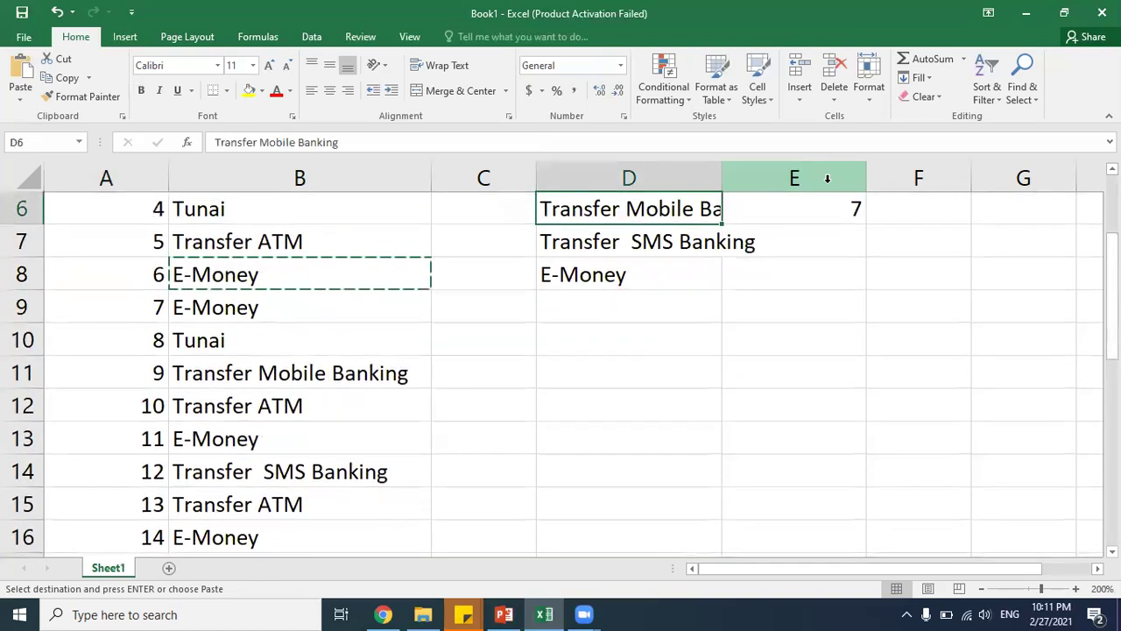
{"action": "scroll", "coordinate": [827, 177], "scroll_direction": "up", "scroll_amount": 1}
{"action": "key", "text": "Right"}
{"action": "key", "text": "Down"}
{"action": "type", "text": "4"}
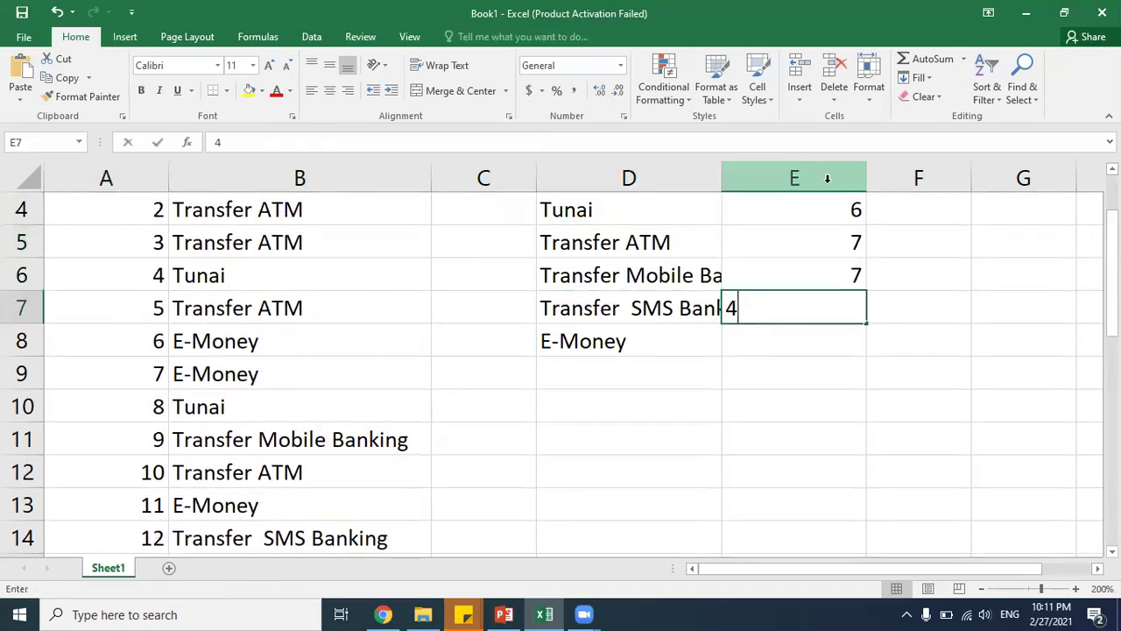
{"action": "key", "text": "Return"}
Step: Go through all respondents' answers from the first row to the last to count the E-Money entries
{"action": "key", "text": "Home"}
{"action": "key", "text": "Up"}
{"action": "key", "text": "ctrl+Up"}
{"action": "key", "text": "Down"}
{"action": "key", "text": "Down"}
{"action": "key", "text": "Down"}
{"action": "key", "text": "Down"}
{"action": "key", "text": "Down"}
{"action": "key", "text": "Down"}
{"action": "key", "text": "Down"}
{"action": "key", "text": "Down"}
{"action": "key", "text": "Down"}
{"action": "key", "text": "Down"}
{"action": "key", "text": "Down"}
{"action": "key", "text": "Down"}
{"action": "key", "text": "Down"}
{"action": "key", "text": "Down"}
{"action": "key", "text": "Down"}
{"action": "key", "text": "Down"}
{"action": "key", "text": "Down"}
{"action": "key", "text": "Down"}
{"action": "key", "text": "Down"}
{"action": "key", "text": "Down"}
{"action": "key", "text": "Down"}
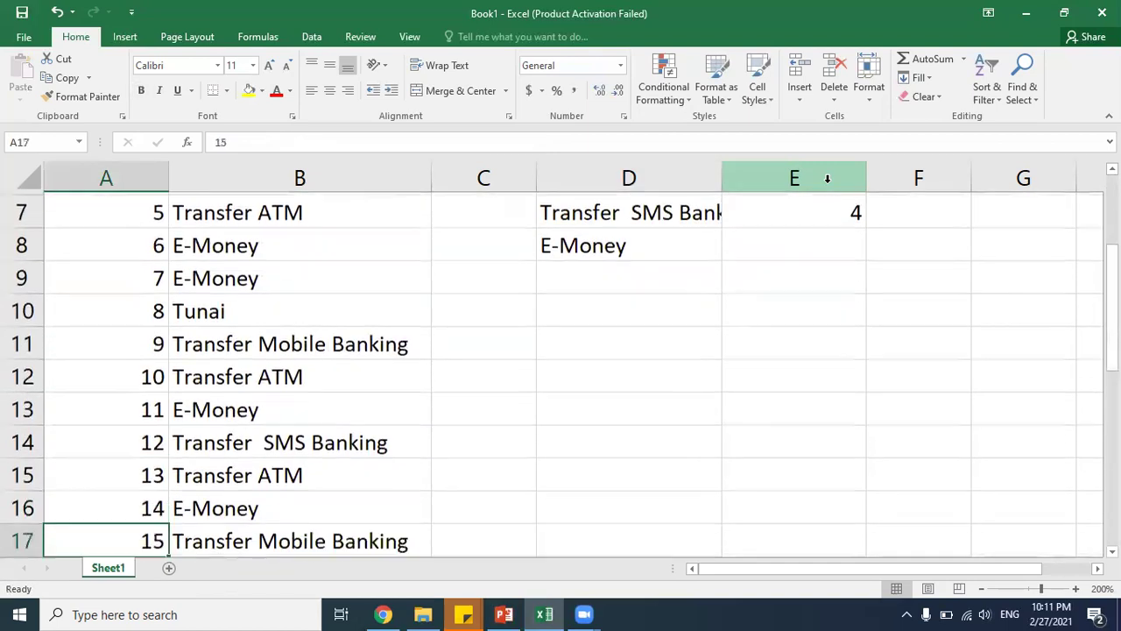
{"action": "key", "text": "Down"}
{"action": "key", "text": "Down"}
{"action": "key", "text": "Down"}
{"action": "key", "text": "Down"}
{"action": "key", "text": "Down"}
{"action": "key", "text": "Down"}
{"action": "key", "text": "Down"}
{"action": "key", "text": "Down"}
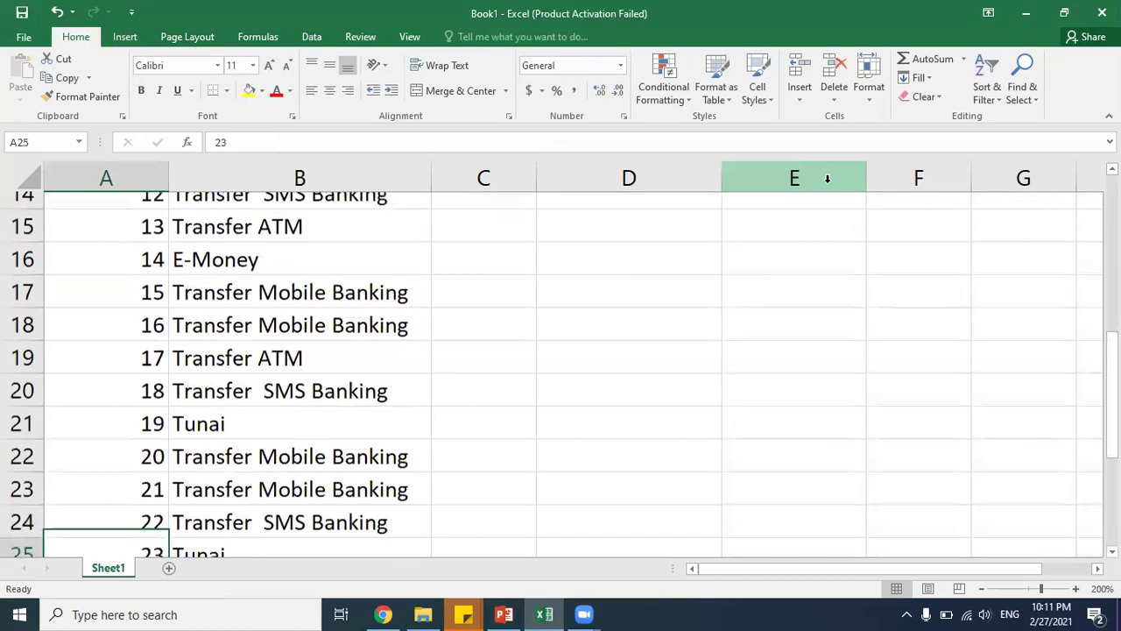
{"action": "key", "text": "Down"}
{"action": "key", "text": "Down"}
{"action": "key", "text": "Down"}
{"action": "key", "text": "Down"}
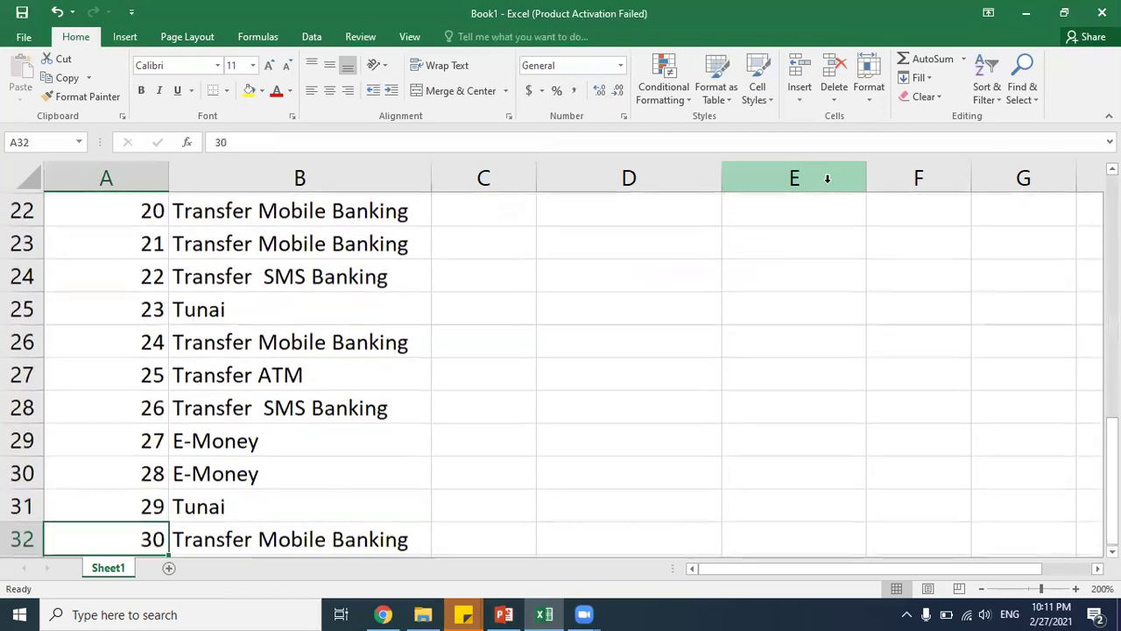
{"action": "key", "text": "Up"}
{"action": "key", "text": "Up"}
{"action": "key", "text": "Right"}
{"action": "key", "text": "Right"}
{"action": "key", "text": "Right"}
{"action": "key", "text": "Right"}
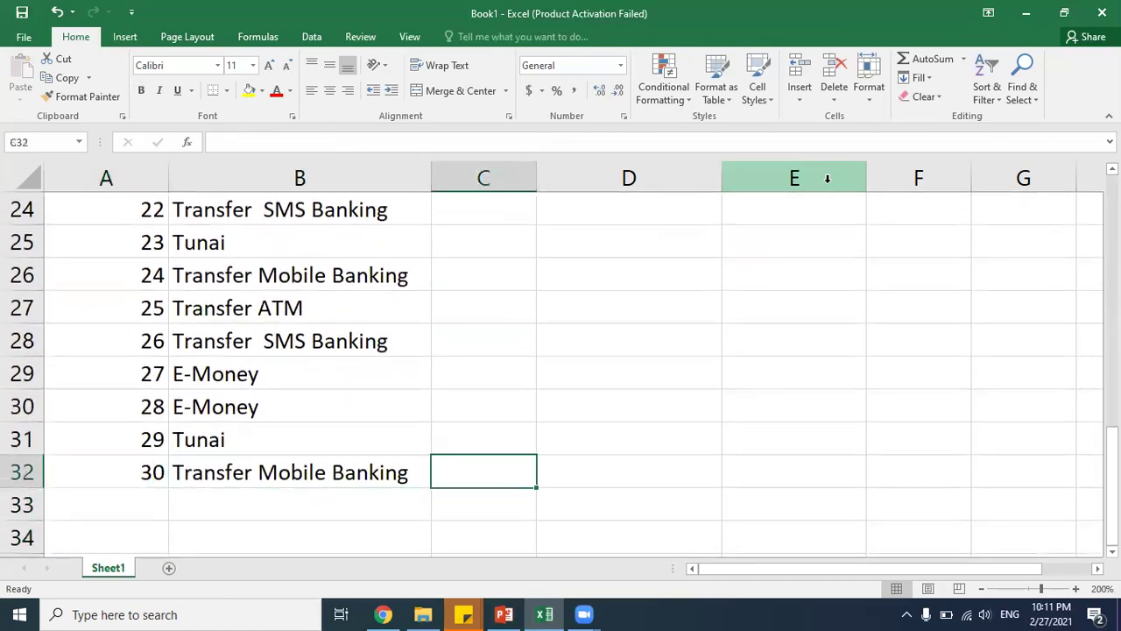
{"action": "key", "text": "ctrl+Up"}
{"action": "key", "text": "Up"}
{"action": "key", "text": "Up"}
{"action": "key", "text": "Up"}
{"action": "key", "text": "Up"}
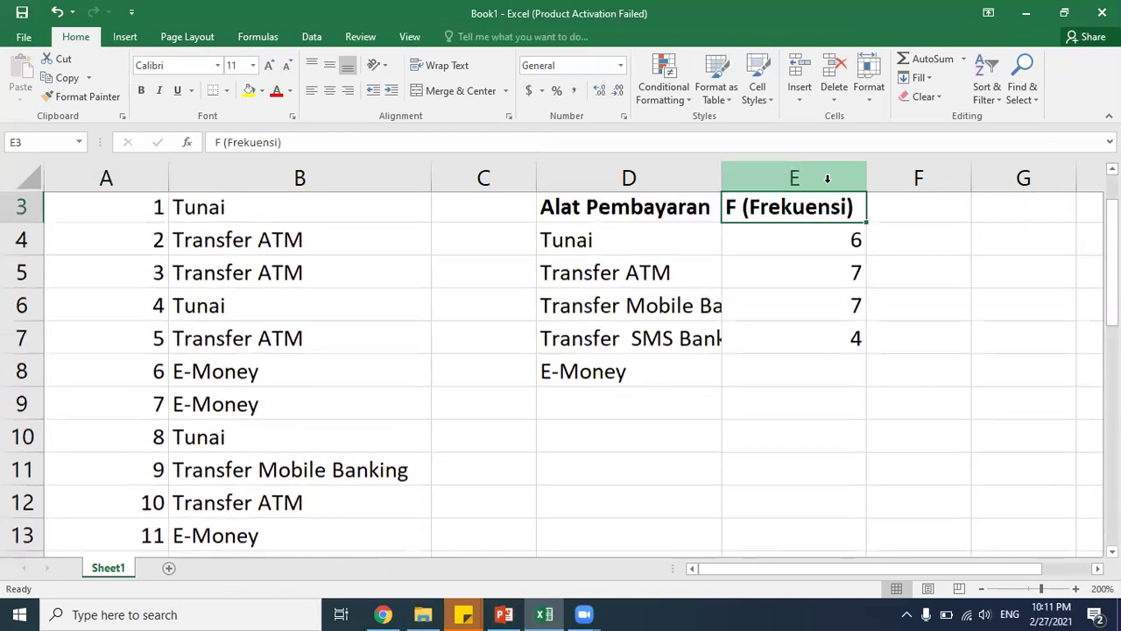
{"action": "key", "text": "Down"}
{"action": "key", "text": "Down"}
{"action": "key", "text": "Down"}
{"action": "key", "text": "Down"}
{"action": "type", "text": "6"}
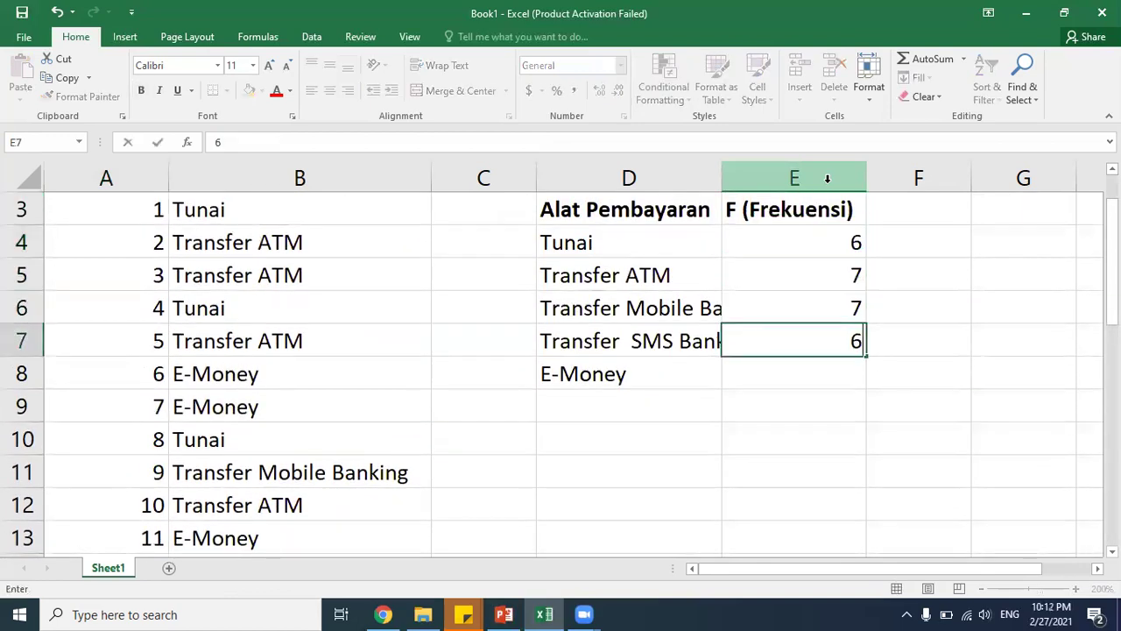
{"action": "key", "text": "Return"}
{"action": "key", "text": "ctrl+z"}
Step: Enter 6 in cell E8 as the frequency for E-Money and label the row below it "Total" in D9
{"action": "key", "text": "Down"}
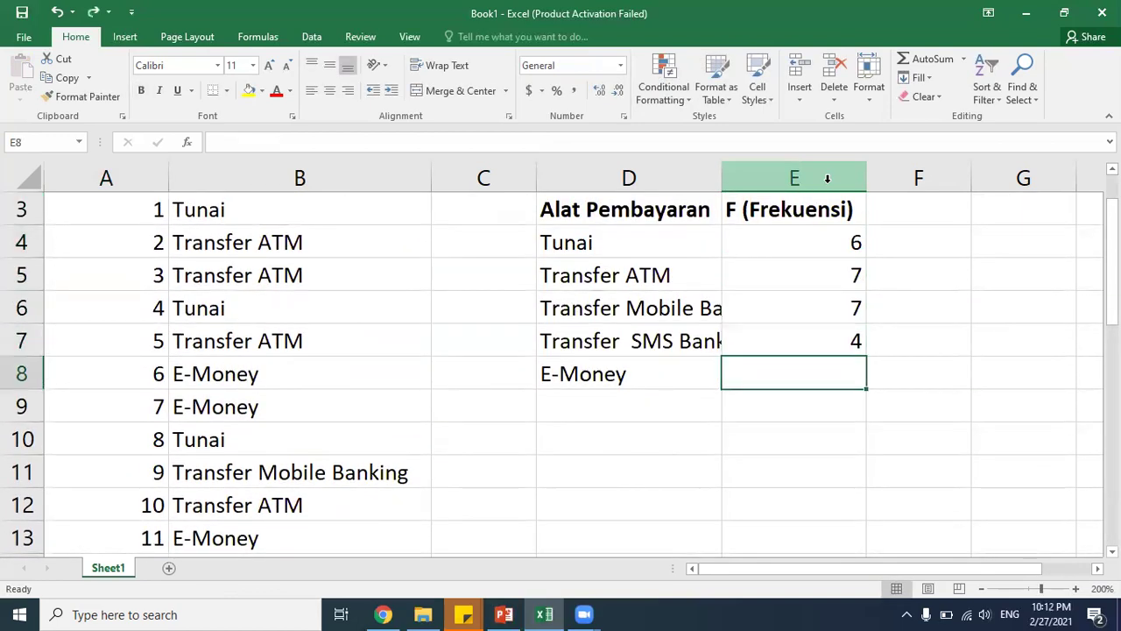
{"action": "type", "text": "6"}
{"action": "key", "text": "Return"}
{"action": "key", "text": "Left"}
{"action": "type", "text": "T"}
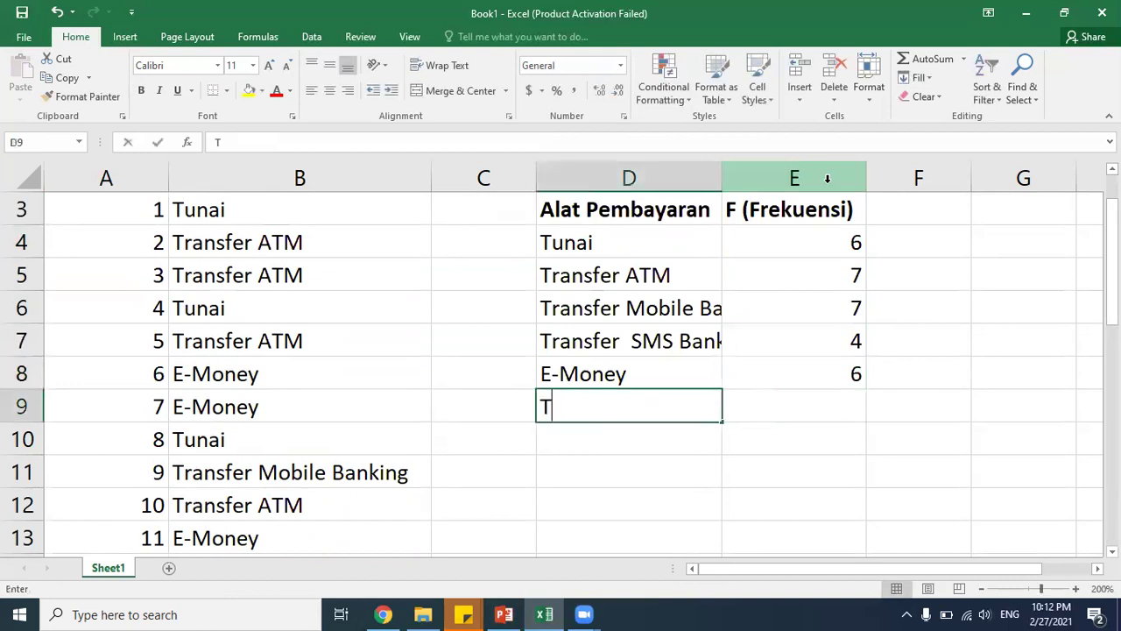
{"action": "type", "text": "otal"}
{"action": "key", "text": "Return"}
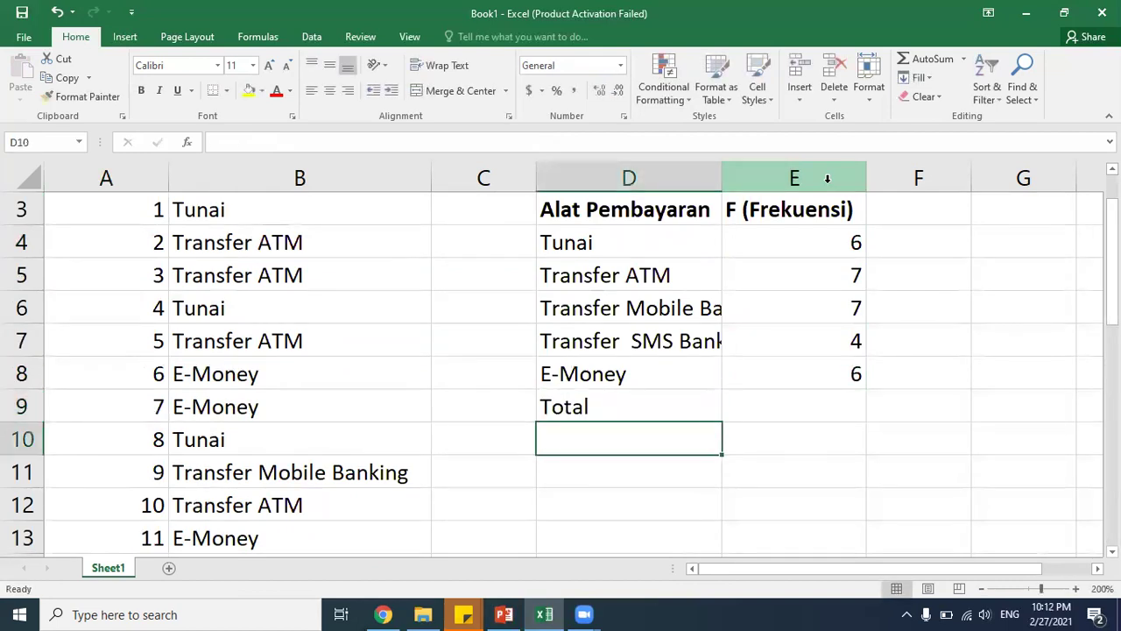
Step: Review the frequency column from the Total row up to the sheet title and back down
{"action": "key", "text": "Right"}
{"action": "key", "text": "Up"}
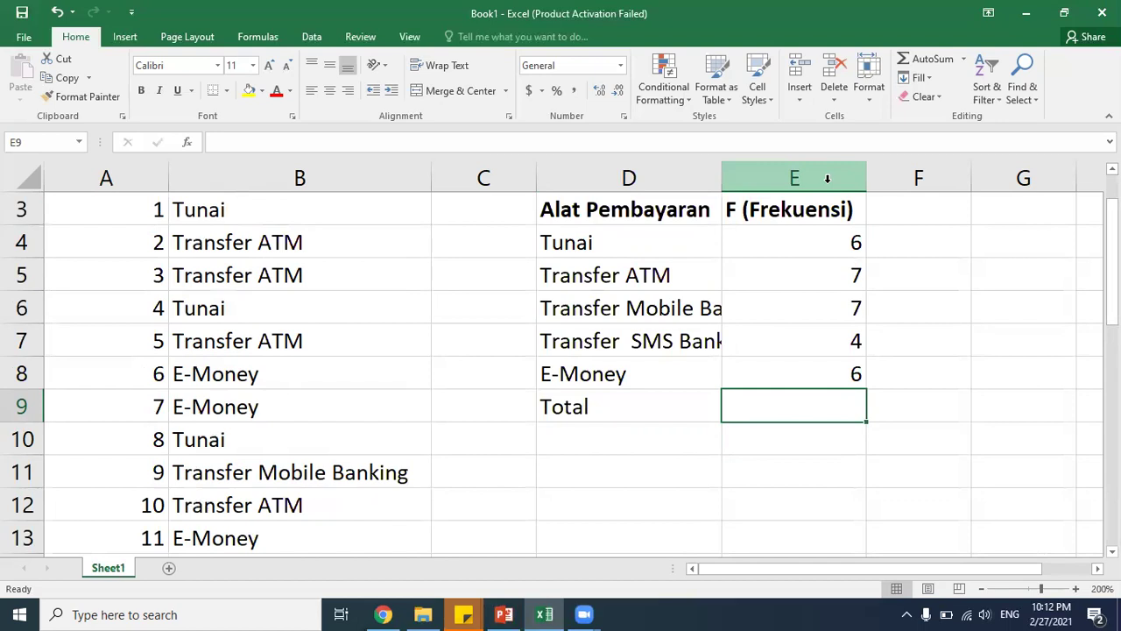
{"action": "key", "text": "Up"}
{"action": "key", "text": "Up"}
{"action": "key", "text": "Up"}
{"action": "key", "text": "Up"}
{"action": "key", "text": "Up"}
{"action": "key", "text": "Up"}
{"action": "key", "text": "Up"}
{"action": "key", "text": "Up"}
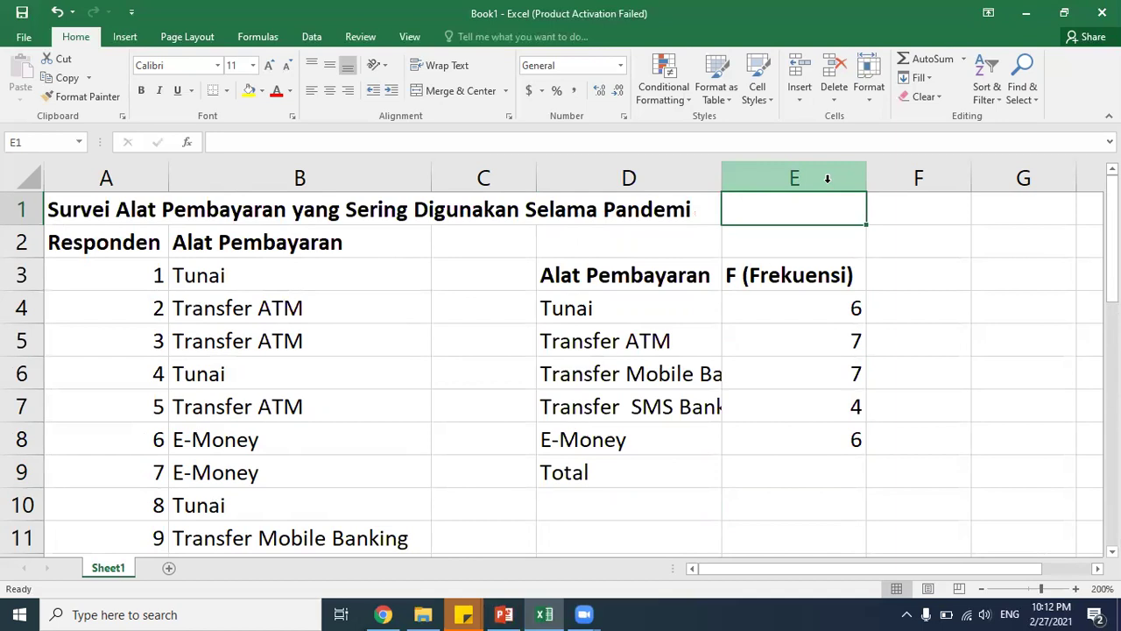
{"action": "key", "text": "Down"}
{"action": "key", "text": "Down"}
{"action": "key", "text": "Down"}
{"action": "key", "text": "Down"}
{"action": "key", "text": "Down"}
{"action": "key", "text": "Down"}
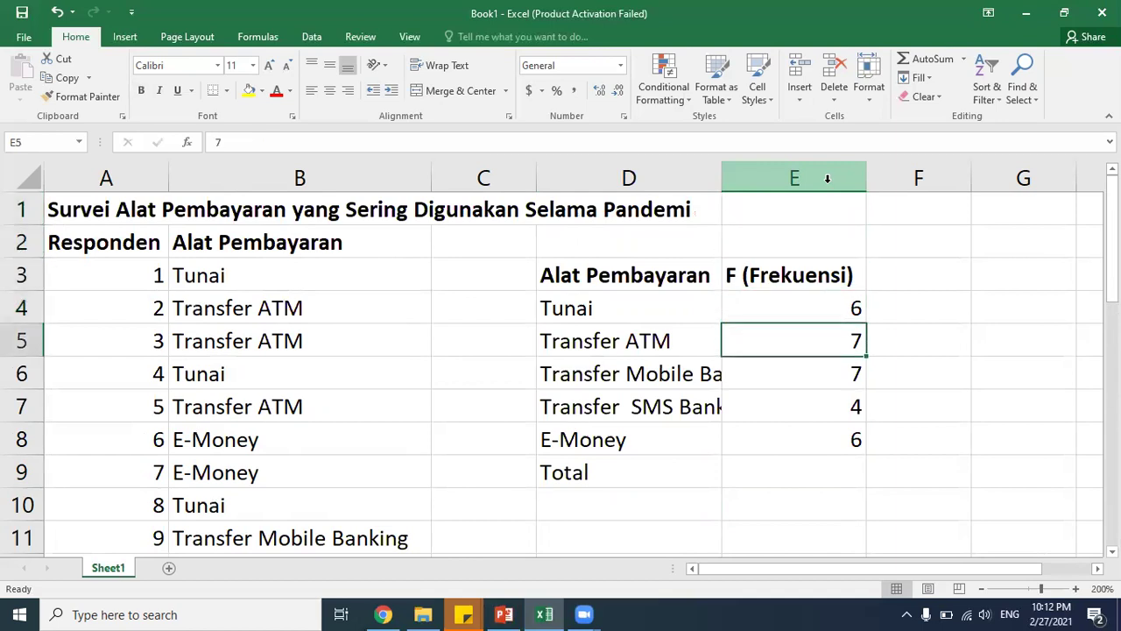
{"action": "key", "text": "Down"}
{"action": "key", "text": "Down"}
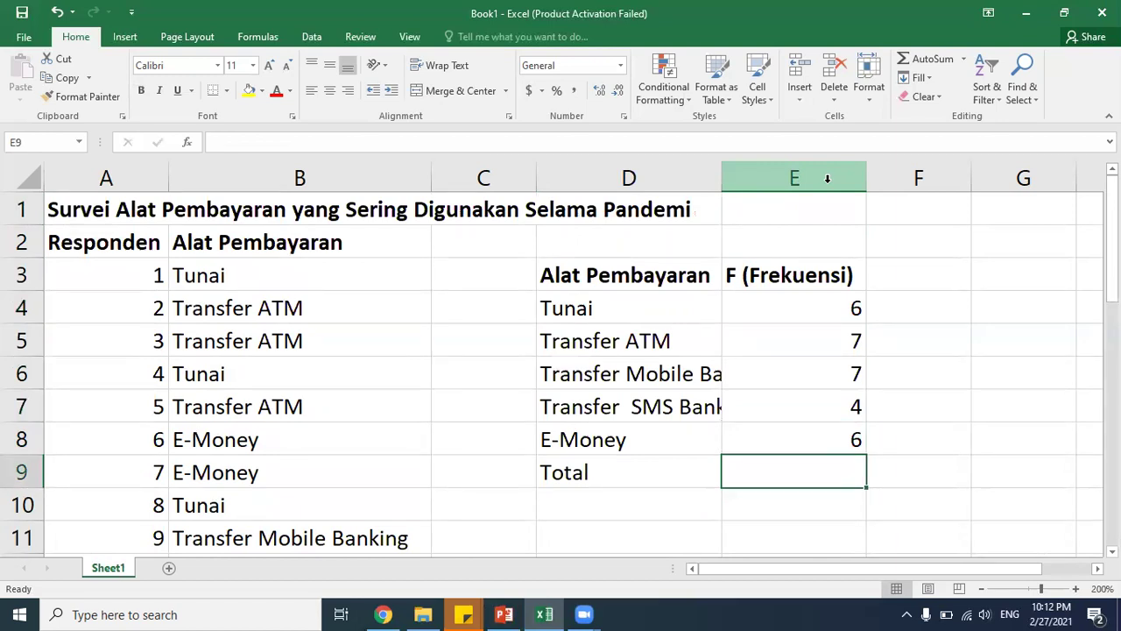
Step: Add up the five frequencies in cell E9 with the formula =SUM(E4:E8)
{"action": "type", "text": "=sum("}
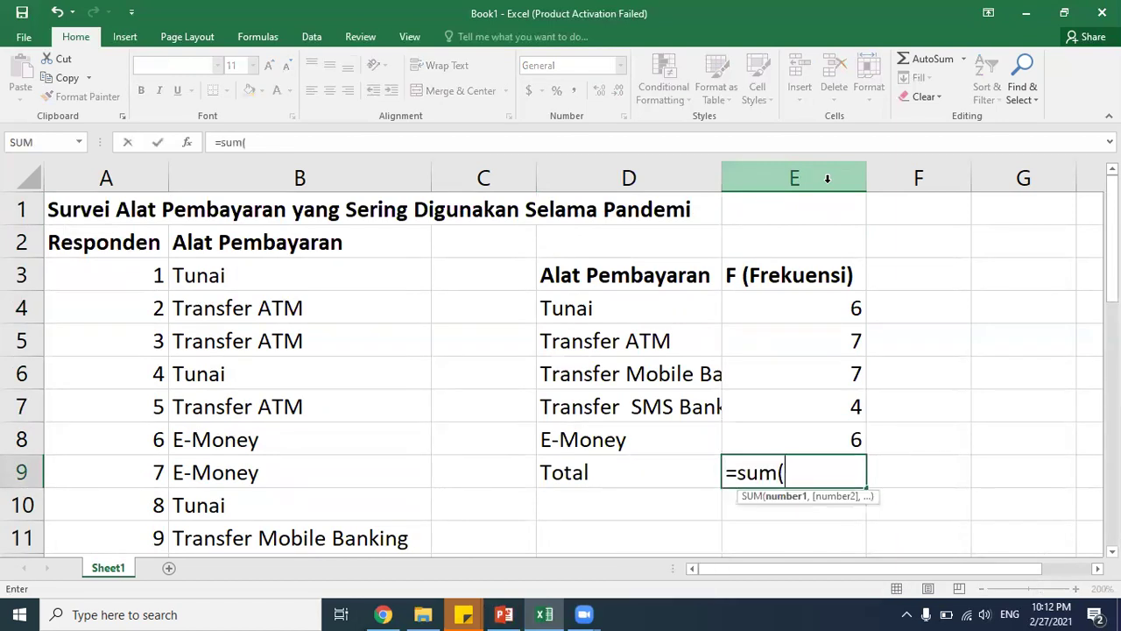
{"action": "key", "text": "Up"}
{"action": "key", "text": "shift+Up"}
{"action": "key", "text": "shift+Up"}
{"action": "key", "text": "shift+Up"}
{"action": "key", "text": "shift+Up"}
{"action": "type", "text": ")"}
{"action": "key", "text": "Return"}
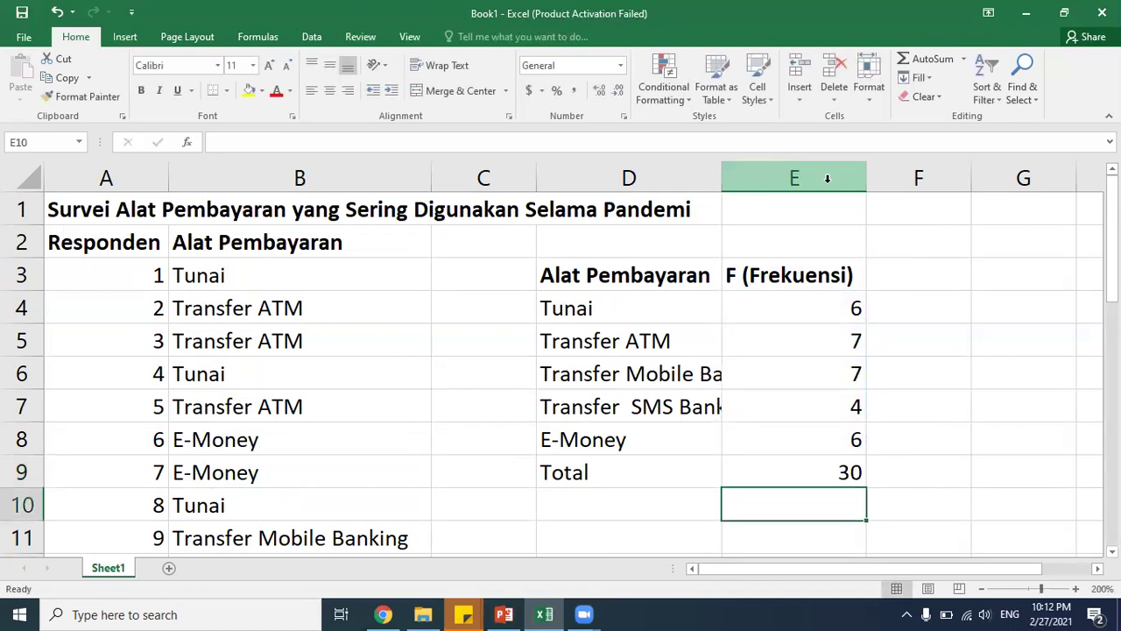
Step: Compare the total in E9 with its label and the numbered respondents in column A
{"action": "key", "text": "Up"}
{"action": "key", "text": "Left"}
{"action": "key", "text": "Left"}
{"action": "key", "text": "Right"}
{"action": "key", "text": "Right"}
{"action": "key", "text": "Left"}
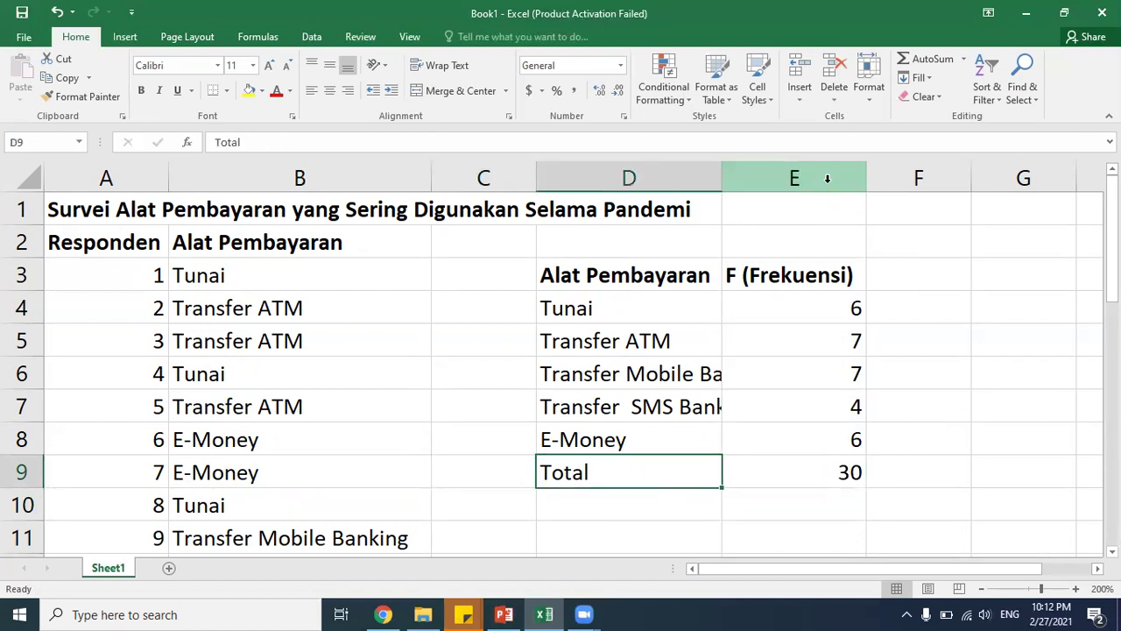
{"action": "key", "text": "Left"}
{"action": "key", "text": "Left"}
{"action": "key", "text": "Left"}
{"action": "key", "text": "Down"}
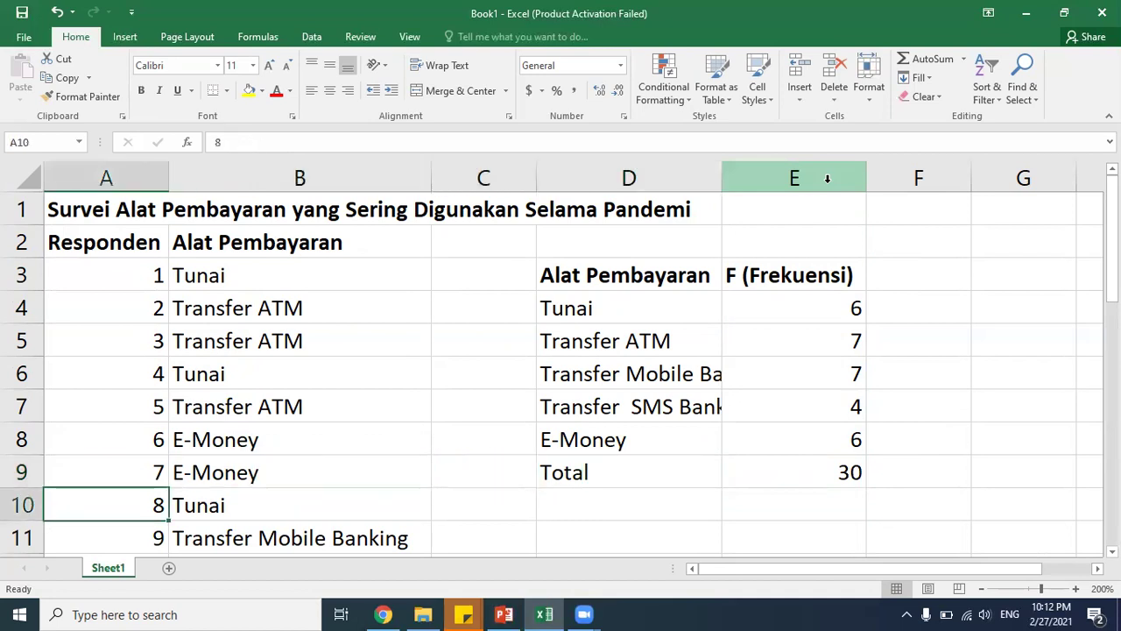
{"action": "key", "text": "Right"}
{"action": "key", "text": "Right"}
{"action": "key", "text": "Right"}
{"action": "key", "text": "Right"}
{"action": "key", "text": "Up"}
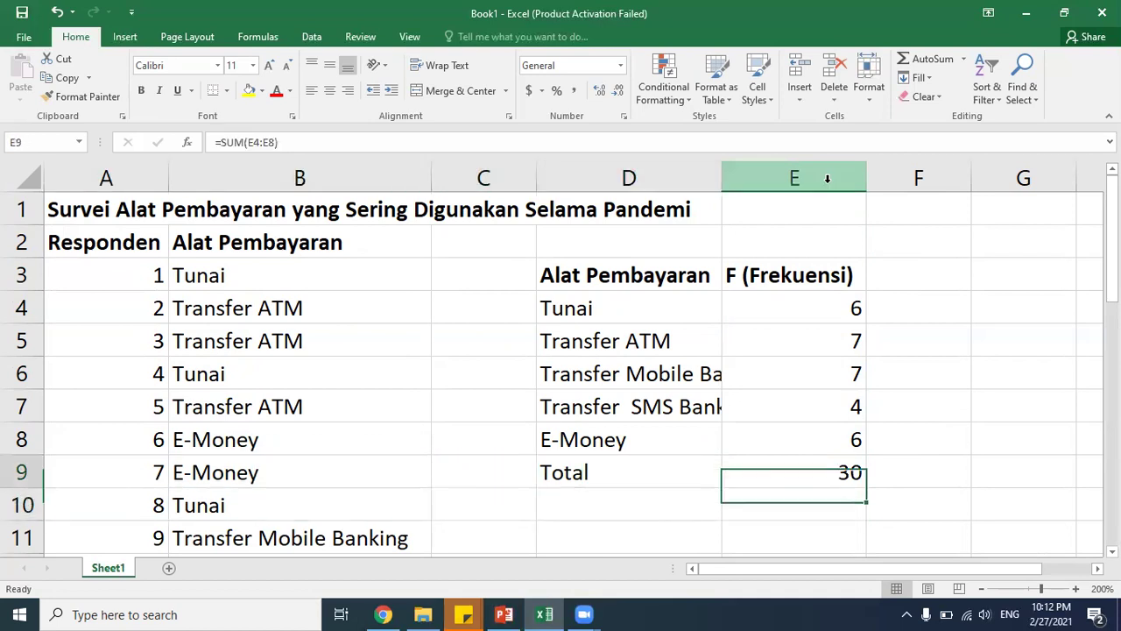
Step: Replace the Tunai frequency in cell E4 with the formula =COUNTIF(B3:B32,"Tunai")
{"action": "key", "text": "Up"}
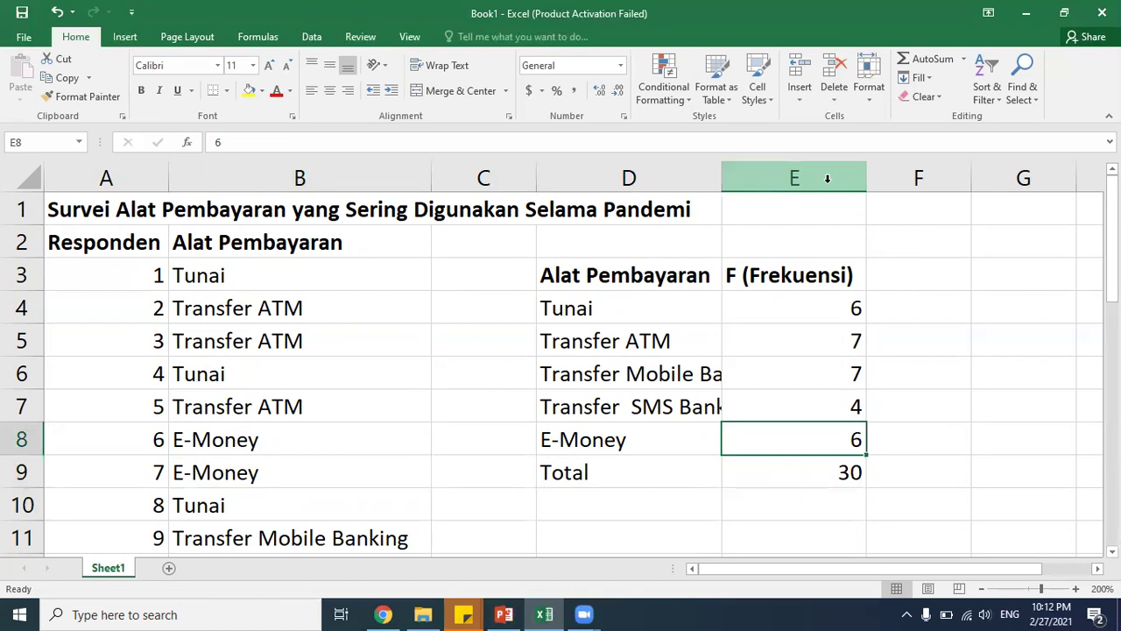
{"action": "key", "text": "Up"}
{"action": "key", "text": "Up"}
{"action": "key", "text": "Up"}
{"action": "key", "text": "Up"}
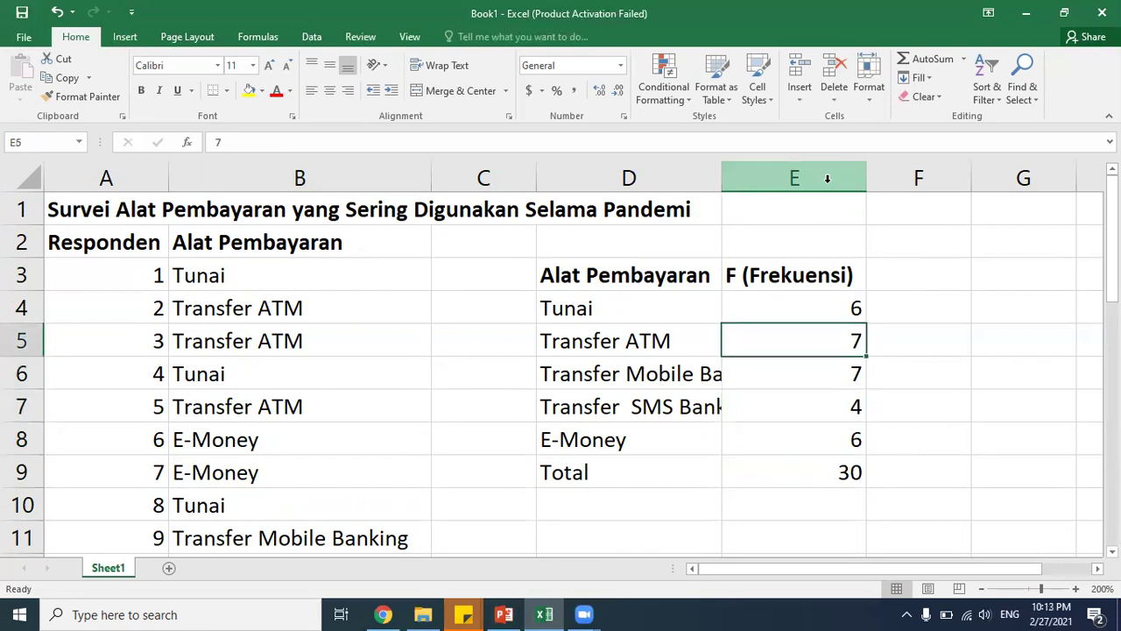
{"action": "type", "text": "=c"}
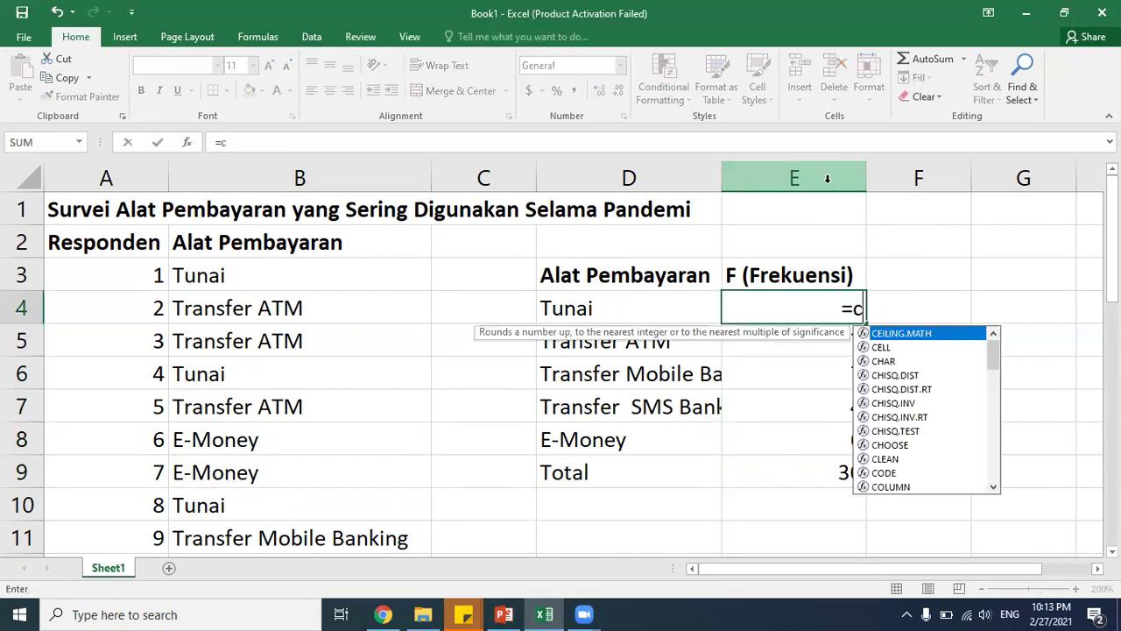
{"action": "type", "text": "ountif("}
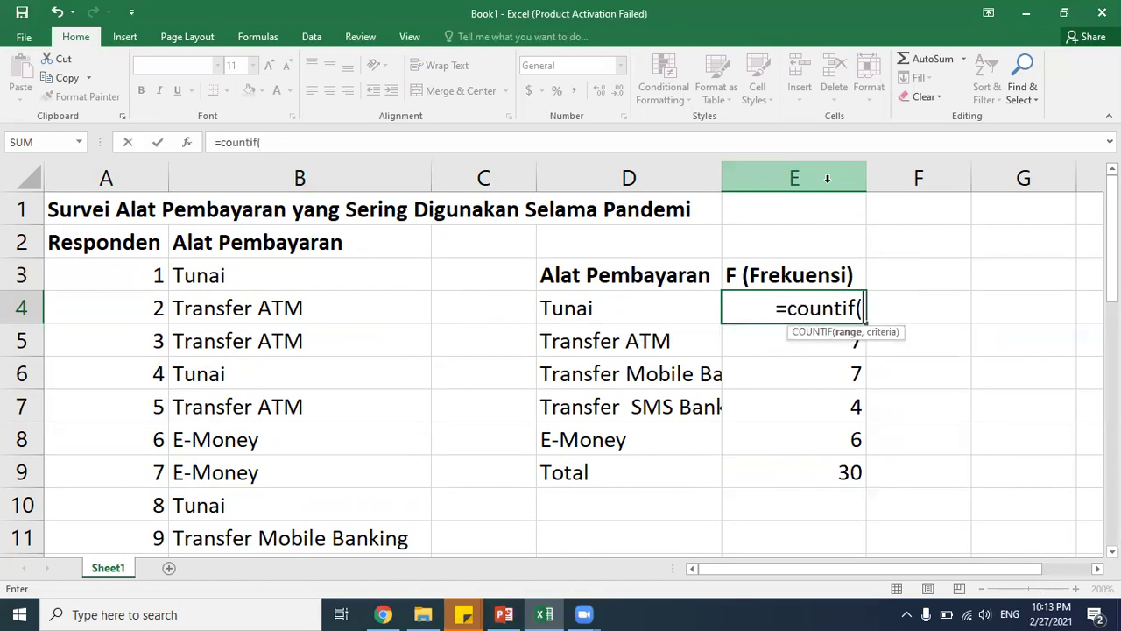
{"action": "key", "text": "Left"}
{"action": "key", "text": "Left"}
{"action": "key", "text": "Left"}
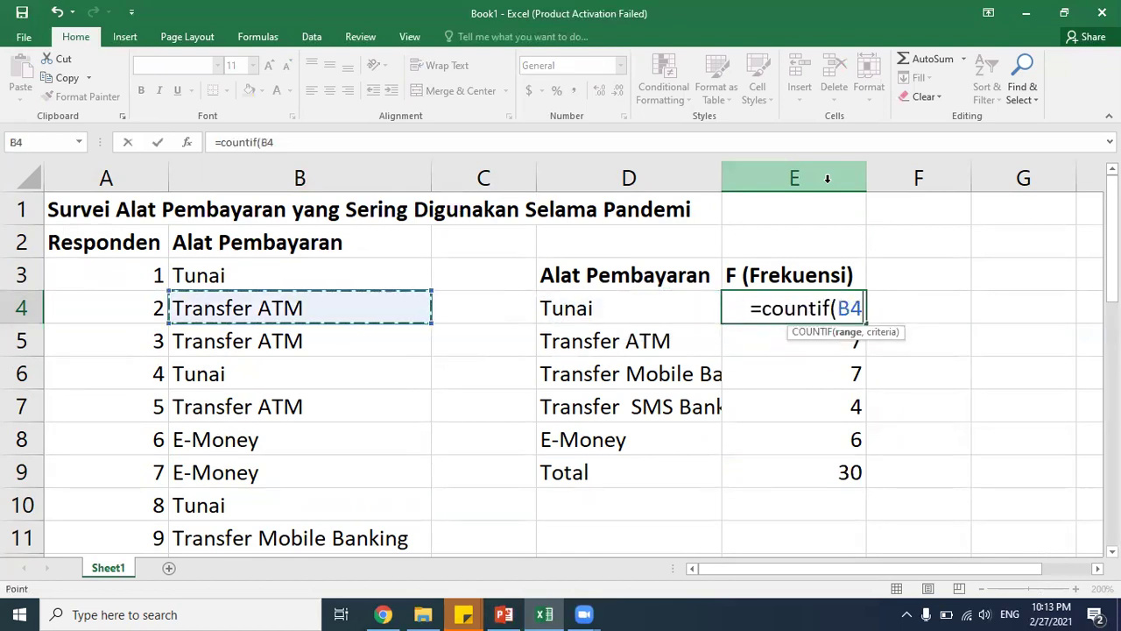
{"action": "key", "text": "Up"}
{"action": "key", "text": "ctrl+shift+Down"}
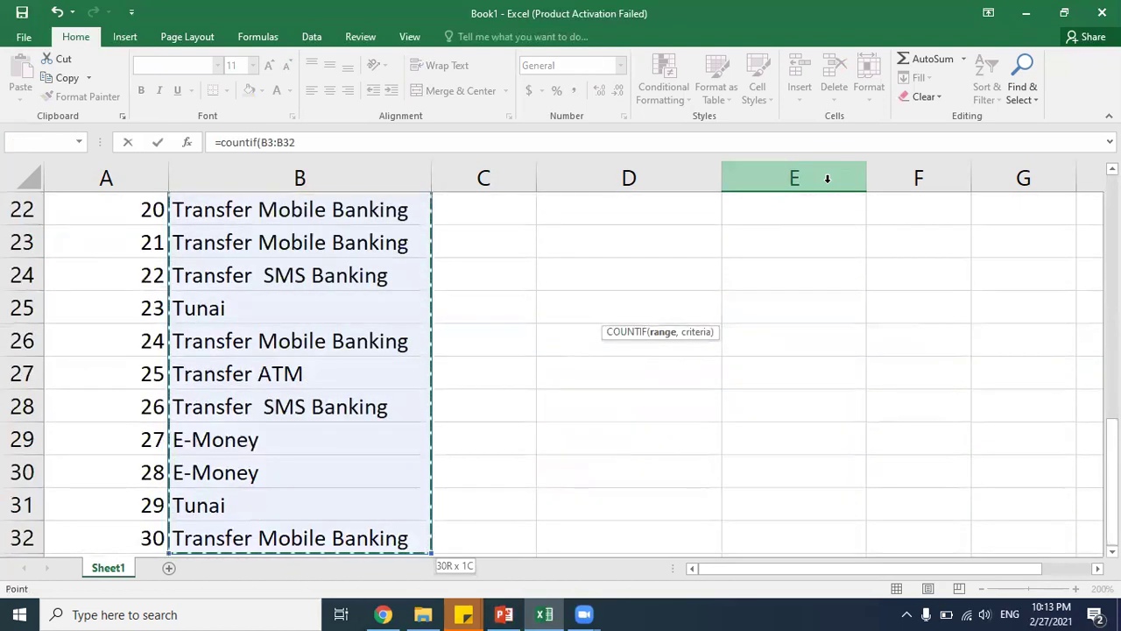
{"action": "type", "text": ","}
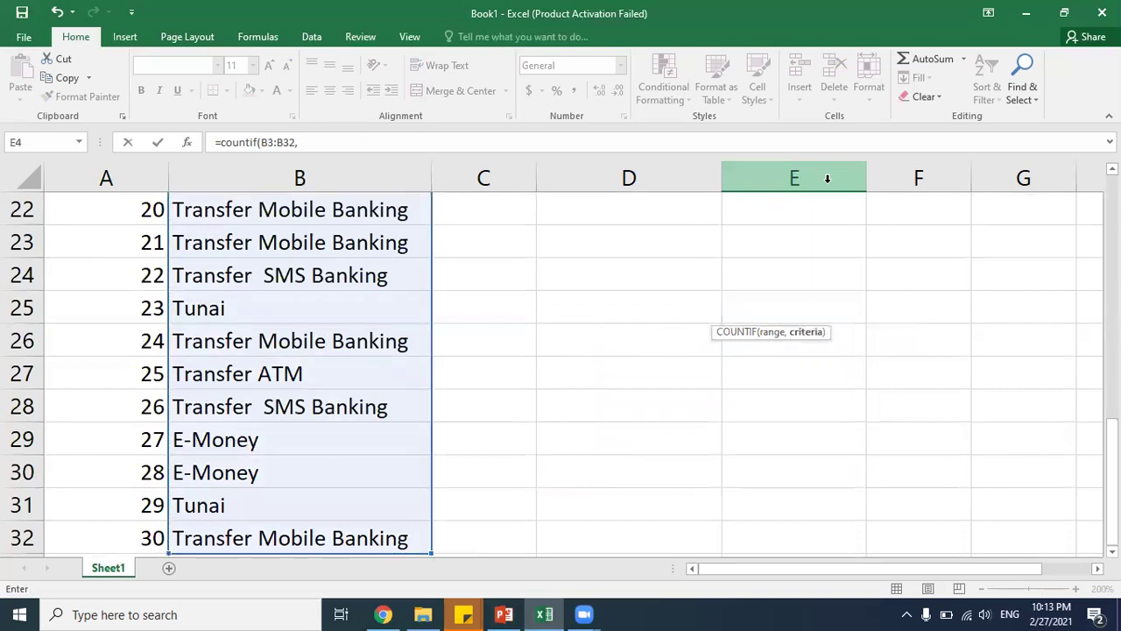
{"action": "left_click_drag", "start_coordinate": [1111, 483], "coordinate": [1111, 238]}
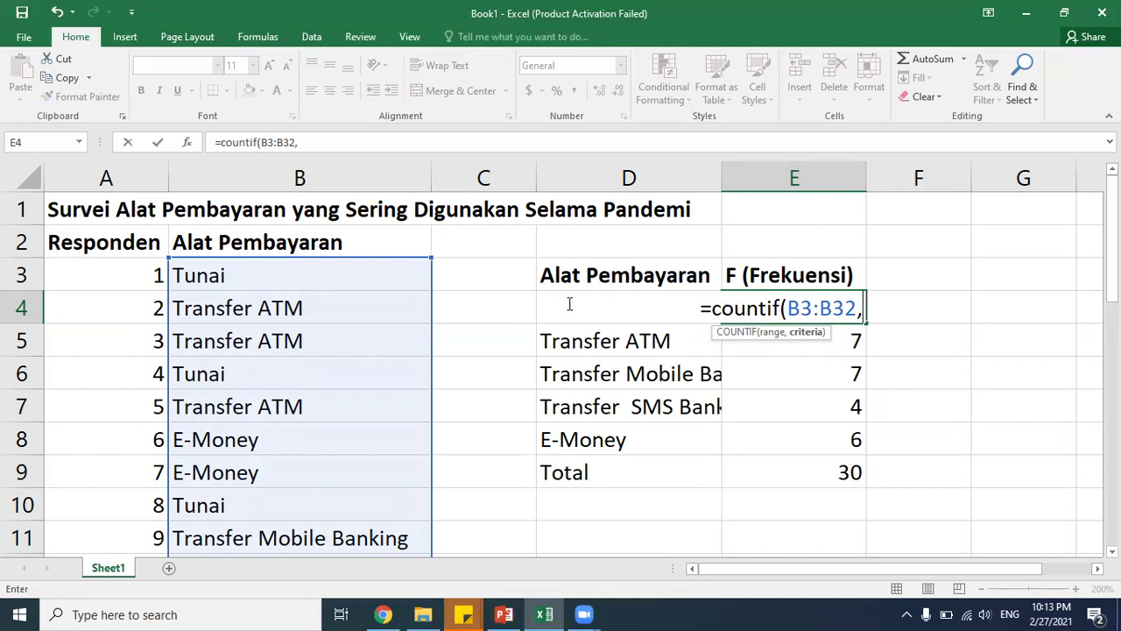
{"action": "type", "text": "\""}
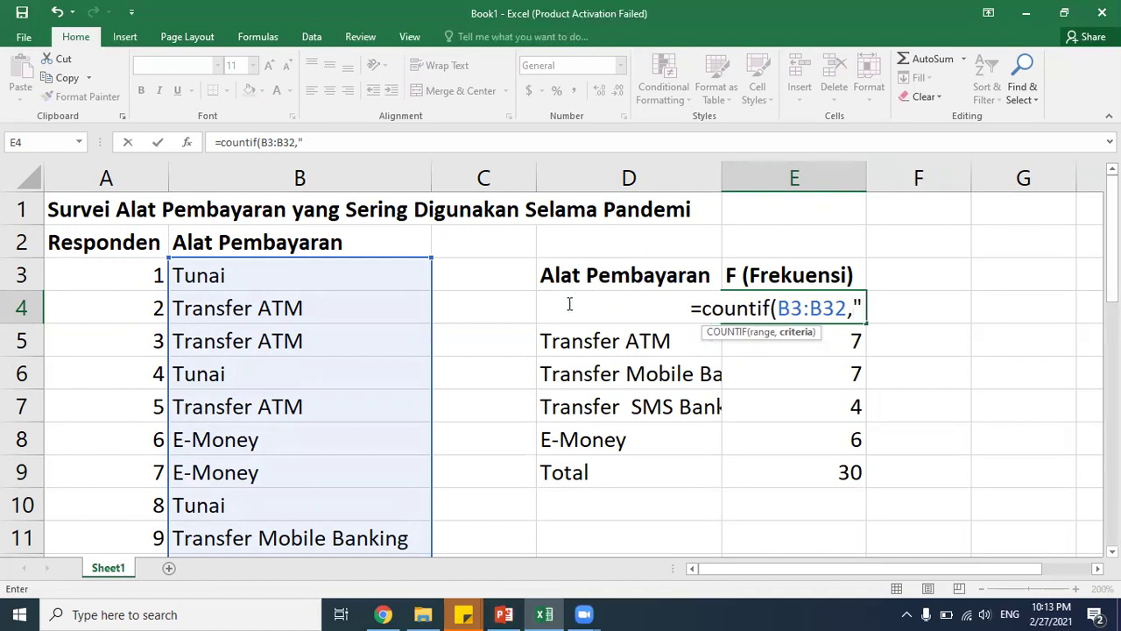
{"action": "type", "text": "Tunai"}
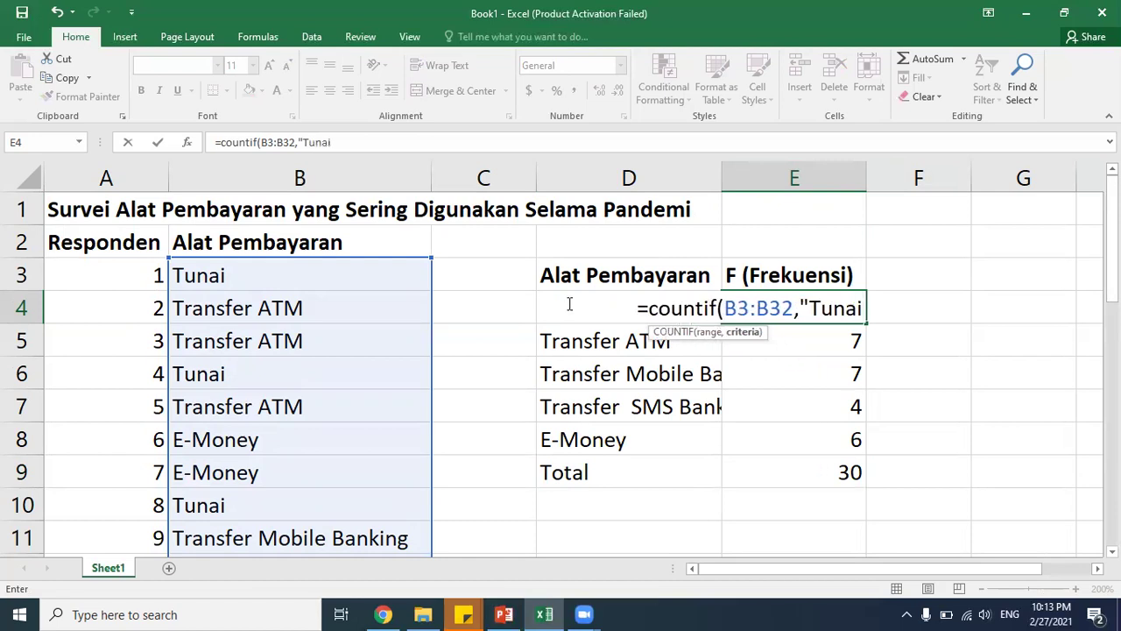
{"action": "type", "text": "\""}
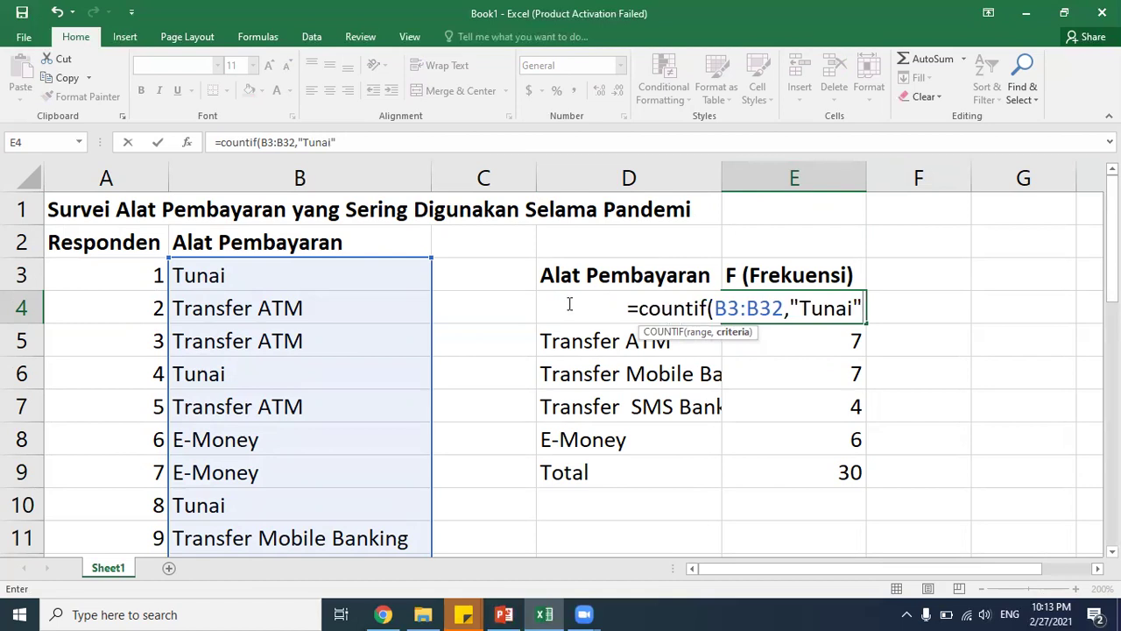
{"action": "type", "text": ")"}
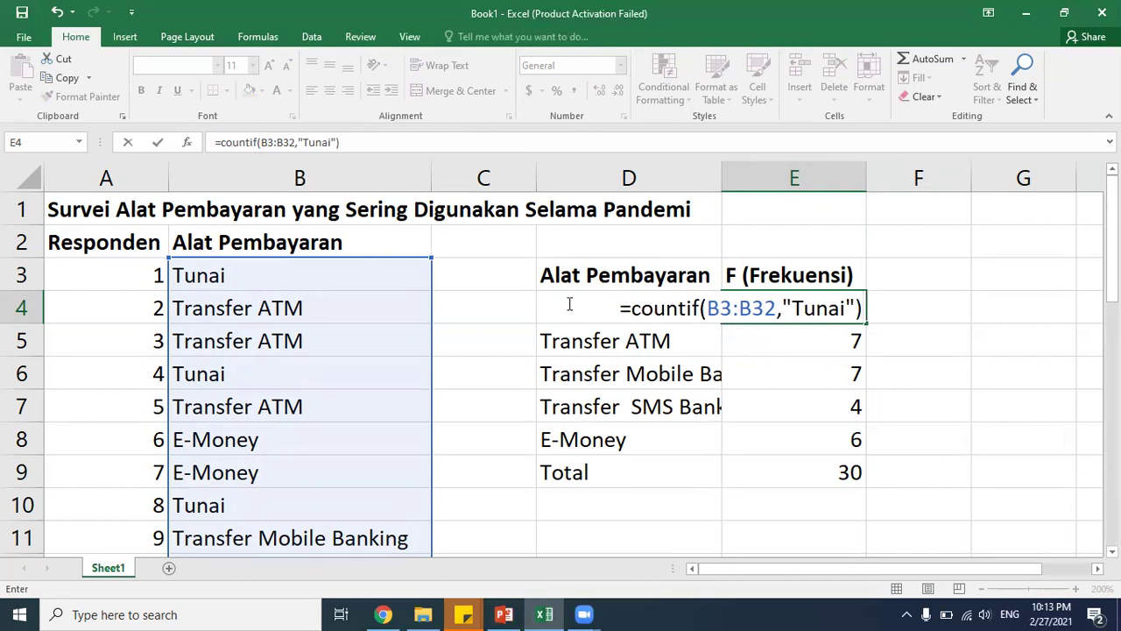
{"action": "key", "text": "Return"}
Step: Replace the "Tunai" criterion in the E4 formula with a reference to the label cell, giving =COUNTIF(B3:B32,D4)
{"action": "key", "text": "Up"}
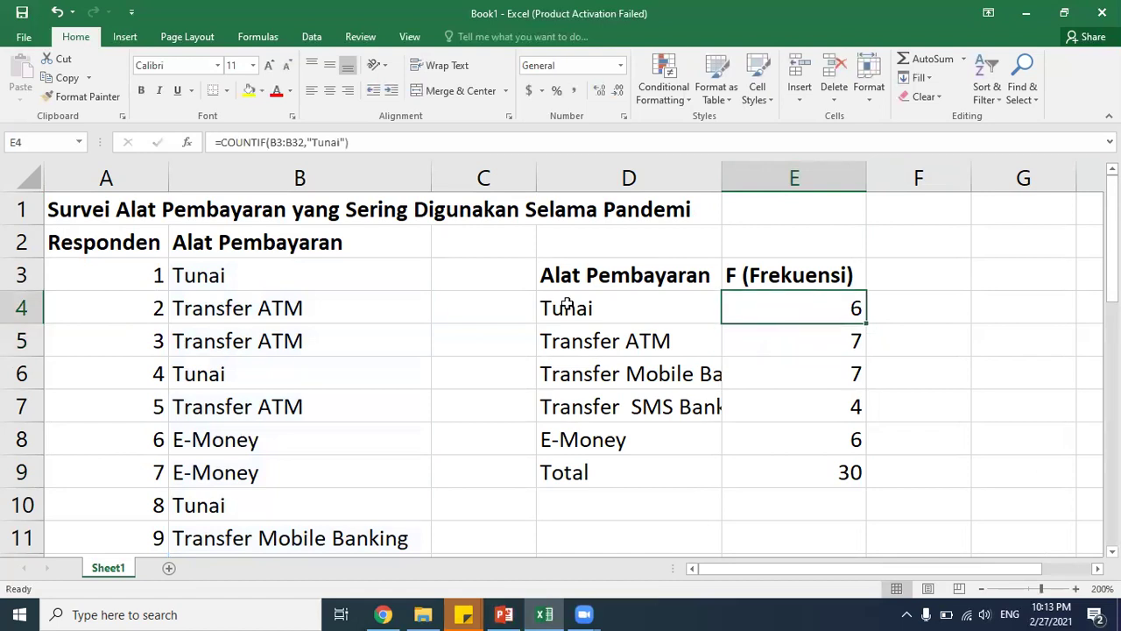
{"action": "key", "text": "F2"}
{"action": "key", "text": "Left"}
{"action": "key", "text": "BackSpace"}
{"action": "key", "text": "BackSpace"}
{"action": "key", "text": "BackSpace"}
{"action": "key", "text": "BackSpace"}
{"action": "key", "text": "BackSpace"}
{"action": "key", "text": "BackSpace"}
{"action": "key", "text": "BackSpace"}
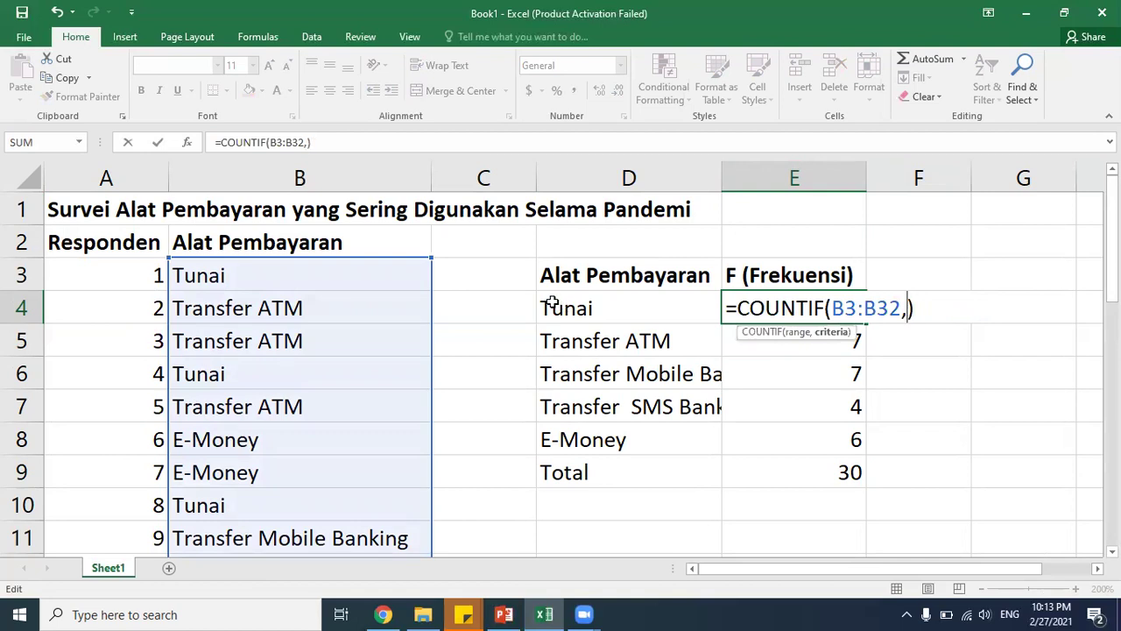
{"action": "left_click", "coordinate": [552, 303]}
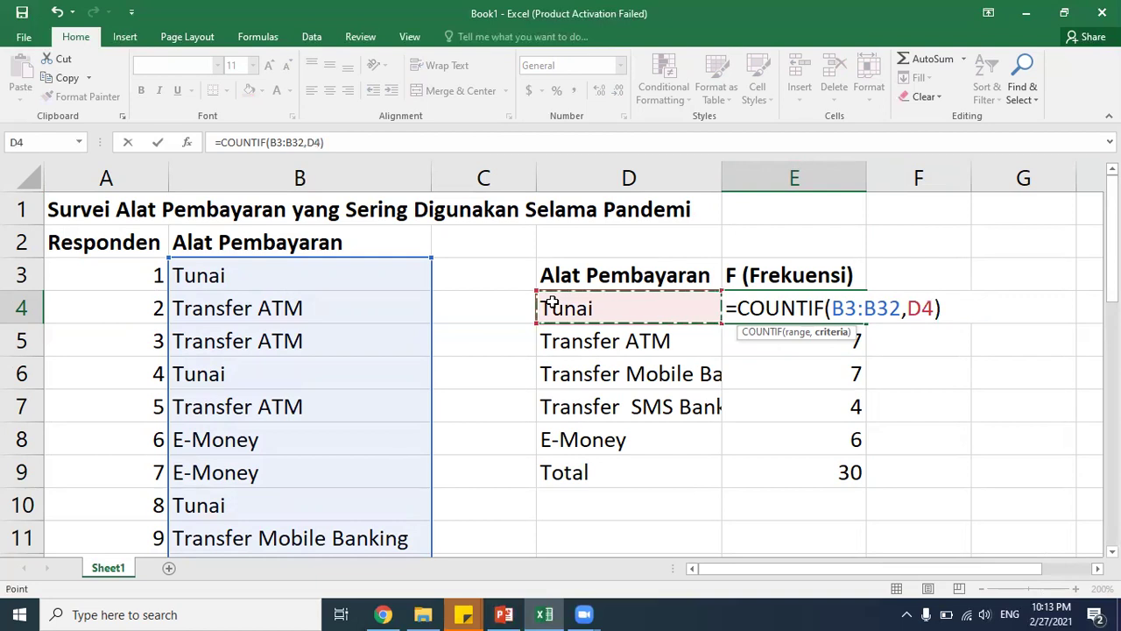
{"action": "key", "text": "Return"}
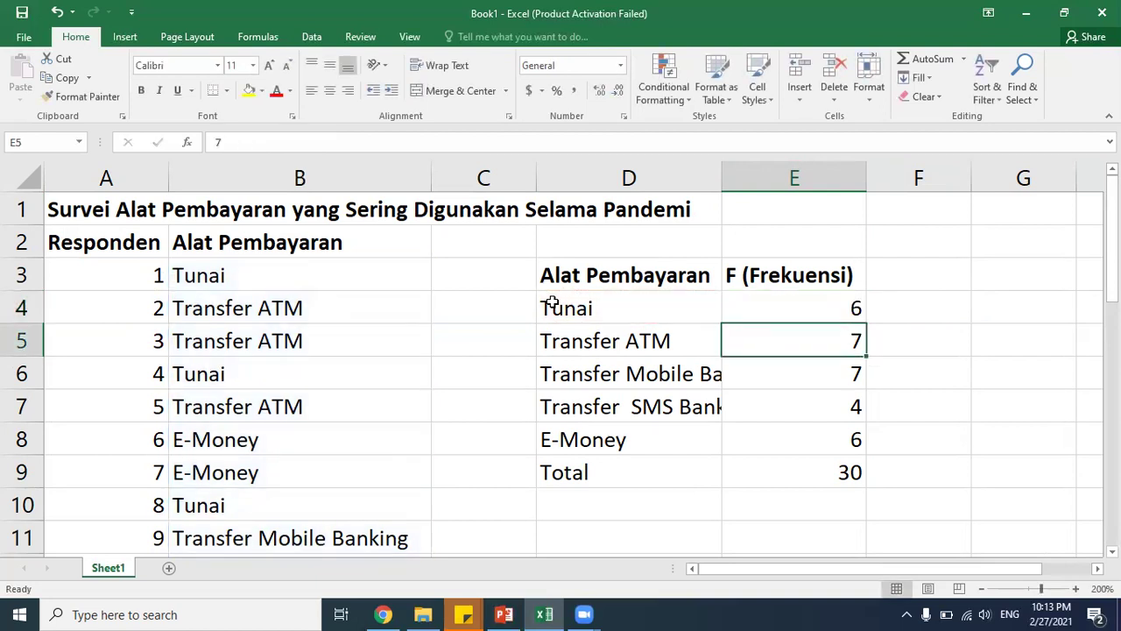
Step: Review the formula in E4 and the remaining manually entered frequencies down to the E-Money row
{"action": "key", "text": "Up"}
{"action": "key", "text": "Up"}
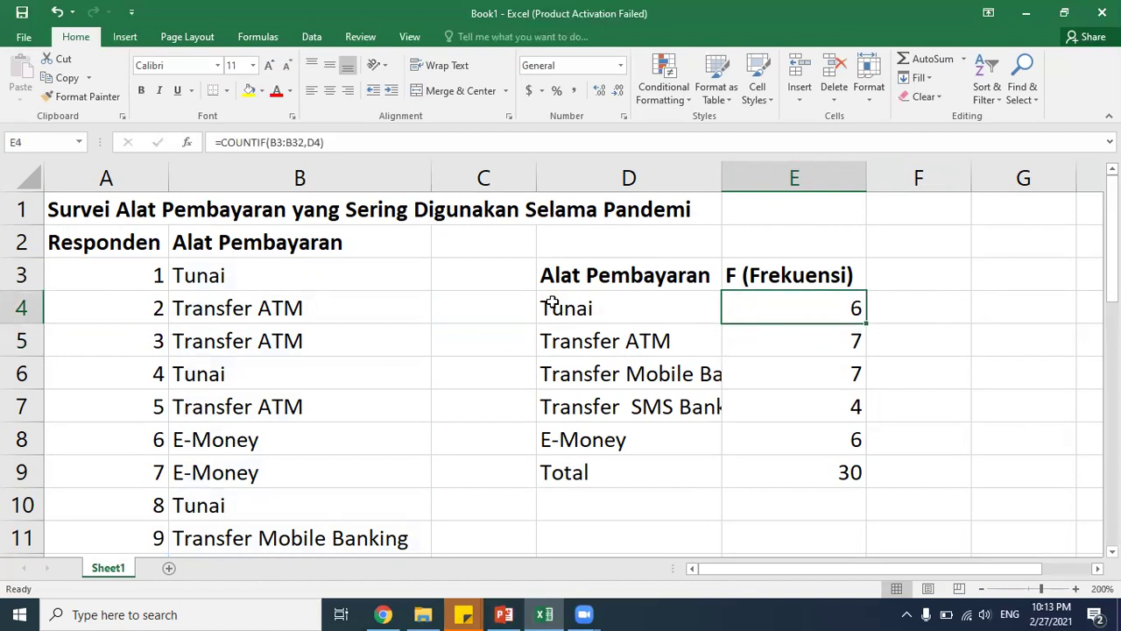
{"action": "key", "text": "Down"}
{"action": "key", "text": "Down"}
{"action": "key", "text": "Down"}
{"action": "key", "text": "Down"}
{"action": "key", "text": "Up"}
{"action": "key", "text": "Up"}
{"action": "key", "text": "Up"}
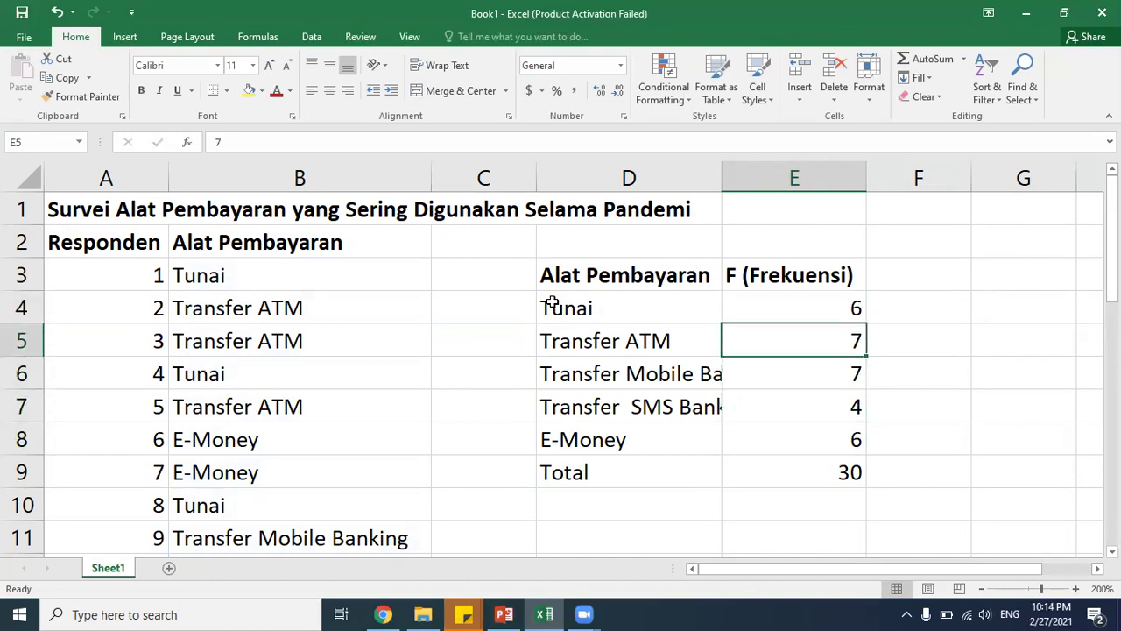
{"action": "key", "text": "Down"}
{"action": "key", "text": "Down"}
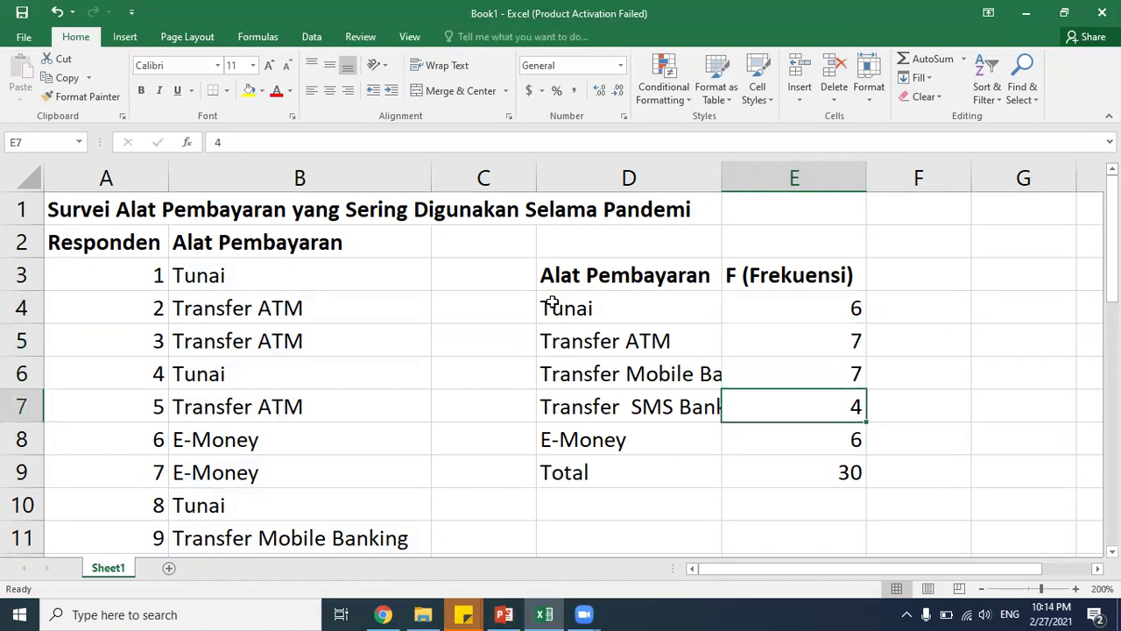
{"action": "key", "text": "Down"}
{"action": "key", "text": "Up"}
{"action": "key", "text": "Up"}
{"action": "key", "text": "Up"}
{"action": "key", "text": "Up"}
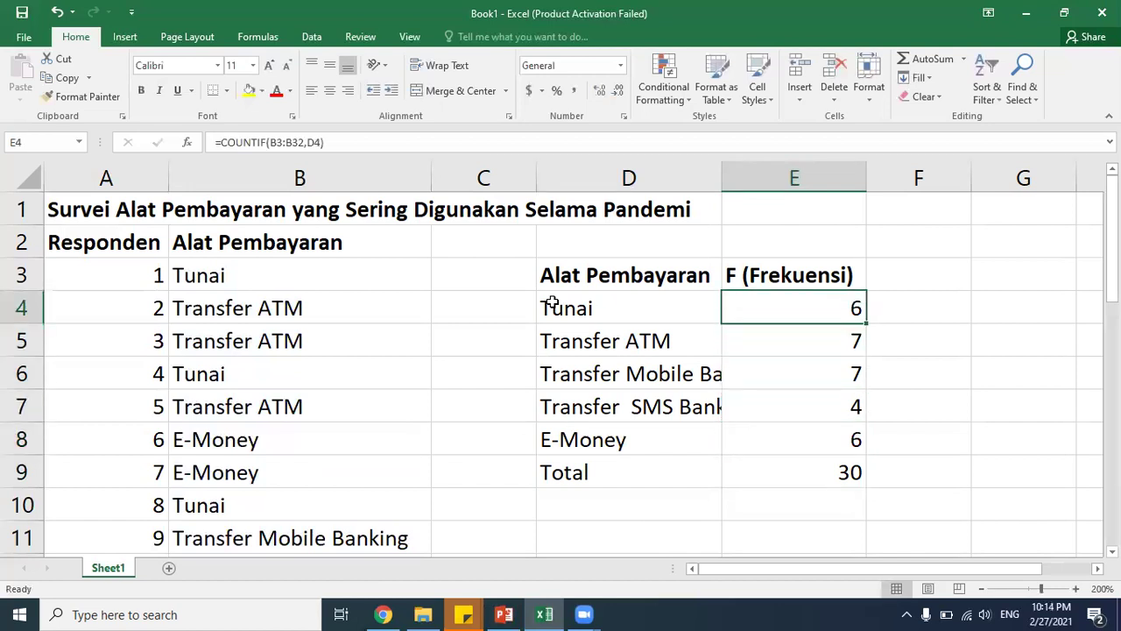
Step: Copy the COUNTIF formula with its relative range from E4 into cells E5:E8
{"action": "key", "text": "Down"}
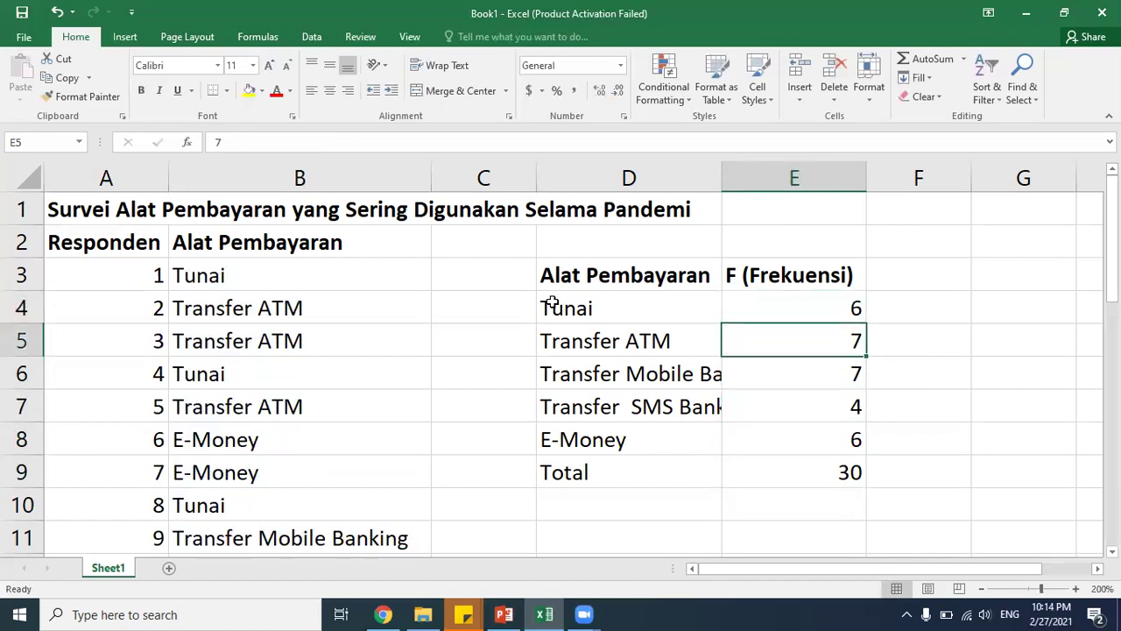
{"action": "key", "text": "ctrl+c"}
{"action": "key", "text": "Up"}
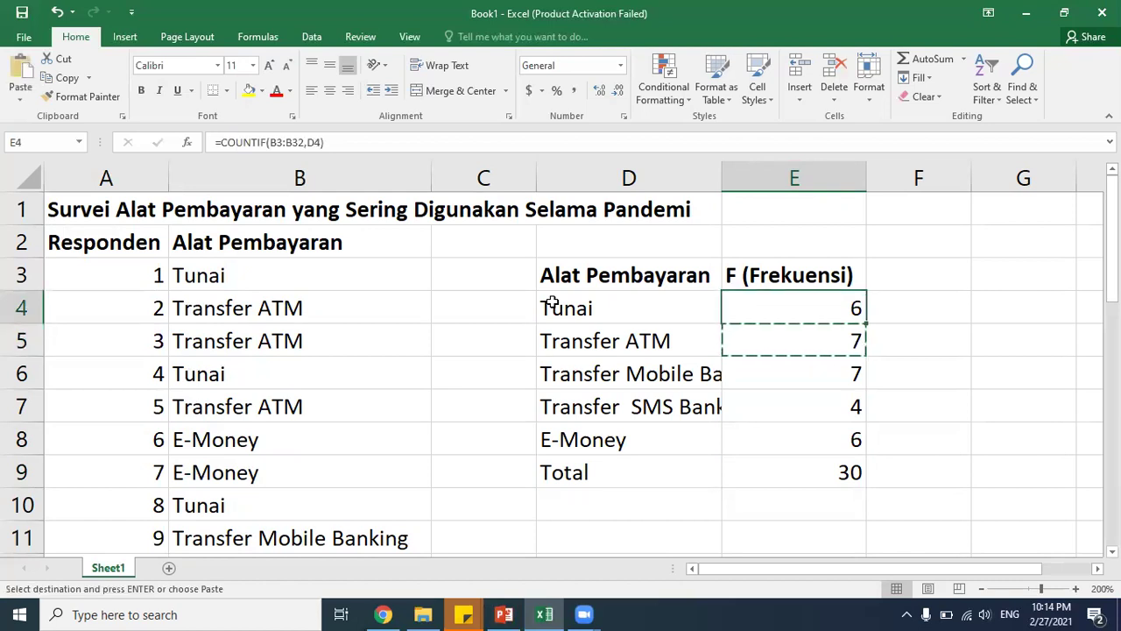
{"action": "key", "text": "ctrl+c"}
{"action": "key", "text": "Down"}
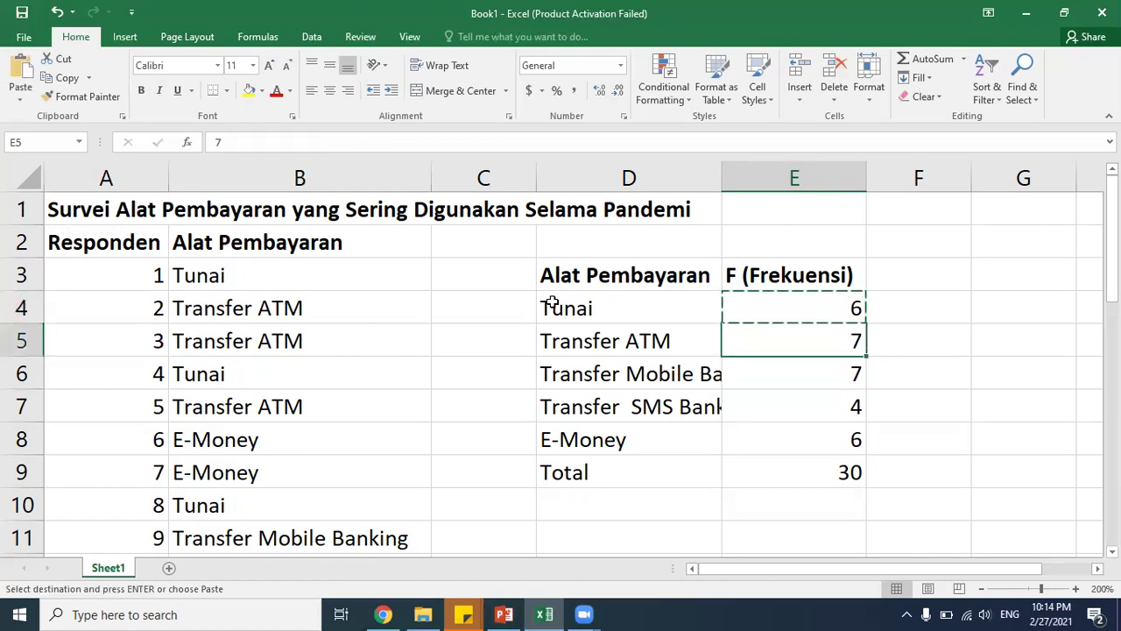
{"action": "key", "text": "shift+Down"}
{"action": "key", "text": "shift+Down"}
{"action": "key", "text": "shift+Down"}
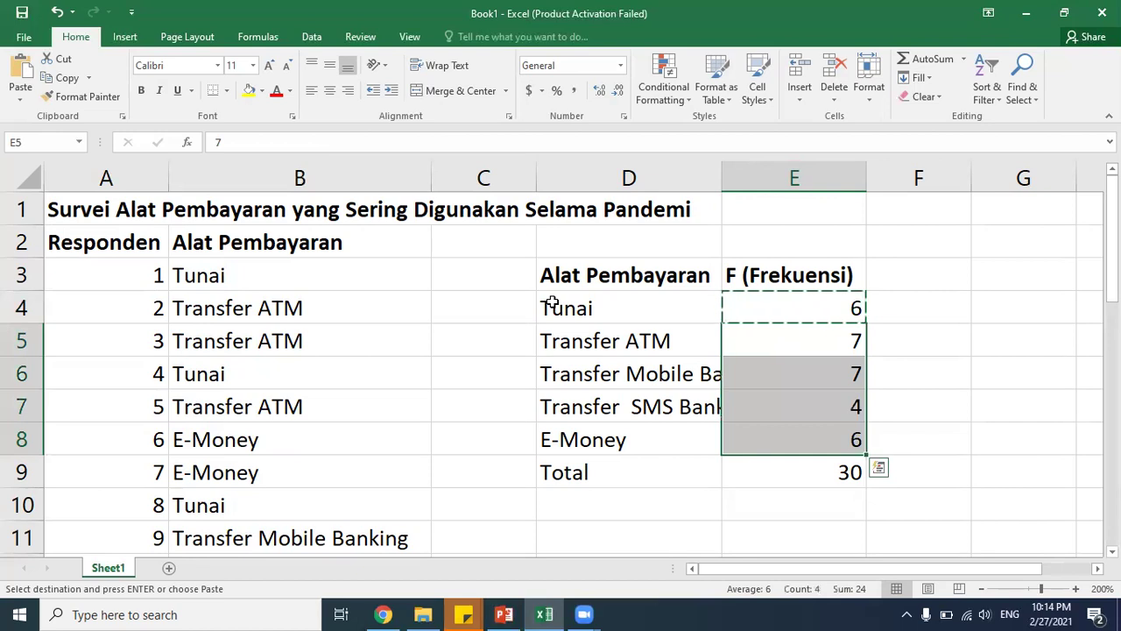
{"action": "key", "text": "ctrl+v"}
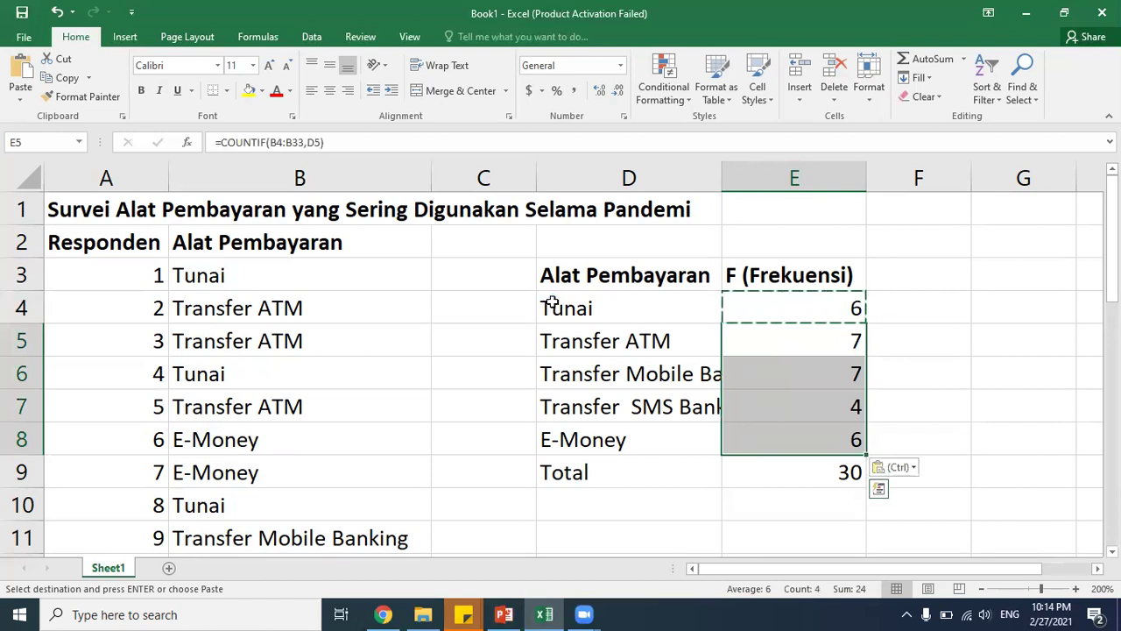
Step: Compare the range and criterion references in the COUNTIF formulas of cells E5 and E4
{"action": "key", "text": "Up"}
{"action": "key", "text": "Down"}
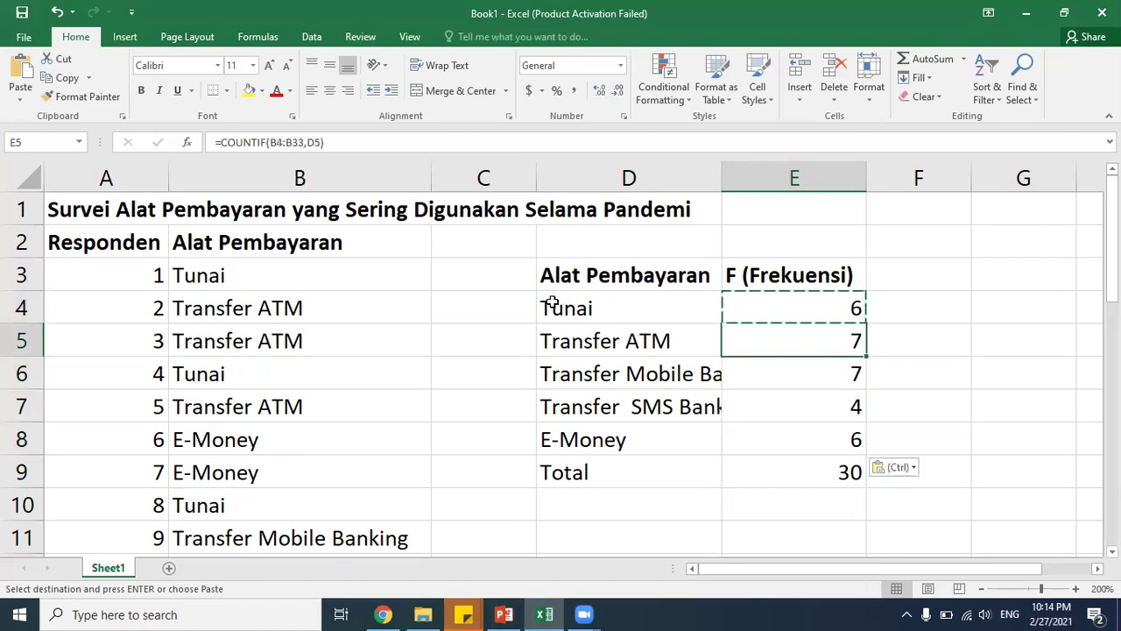
{"action": "key", "text": "F2"}
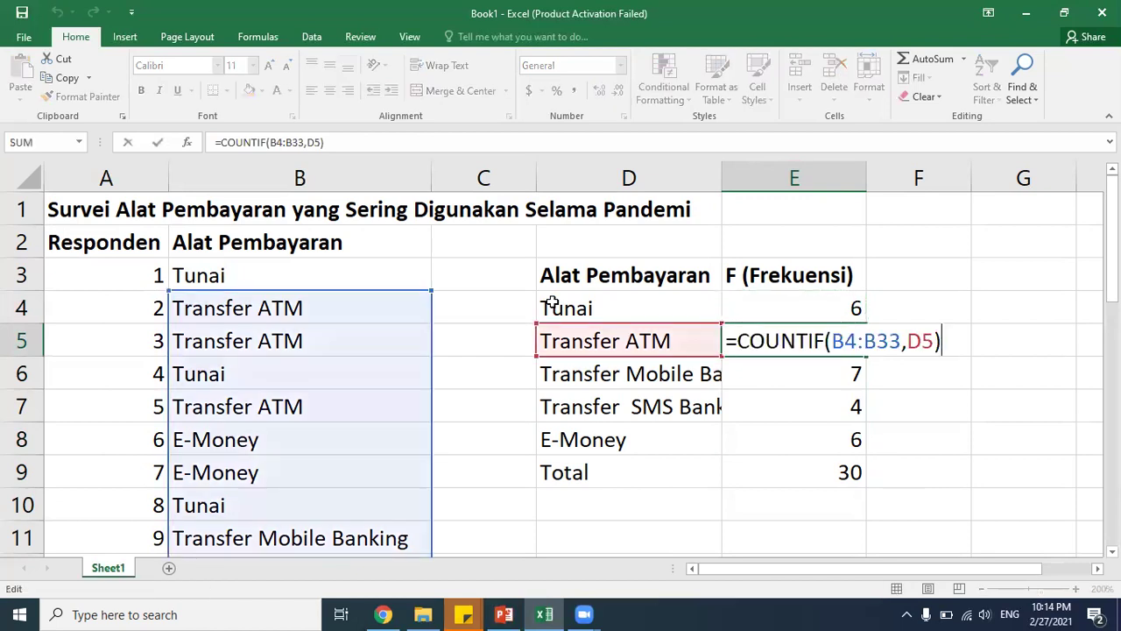
{"action": "key", "text": "Escape"}
{"action": "key", "text": "Up"}
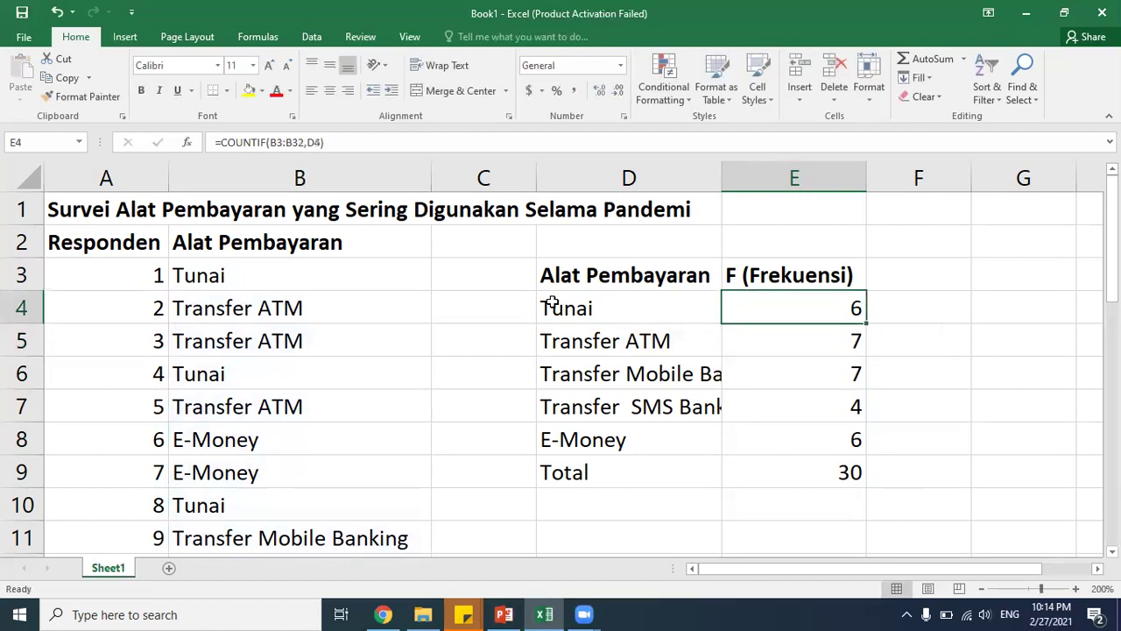
{"action": "key", "text": "F2"}
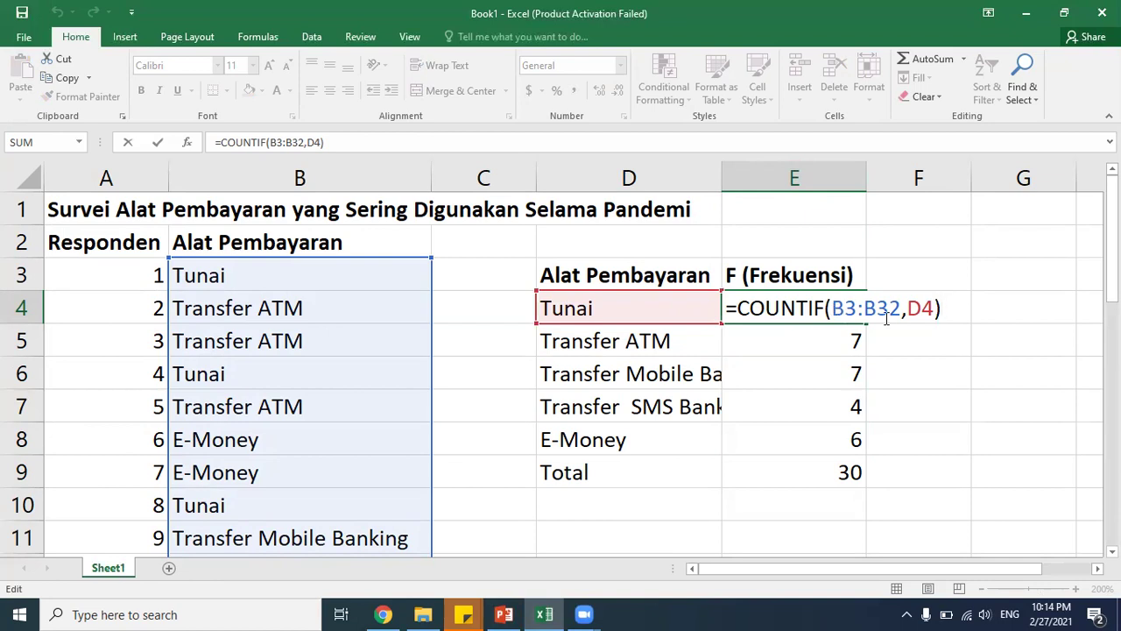
{"action": "key", "text": "Return"}
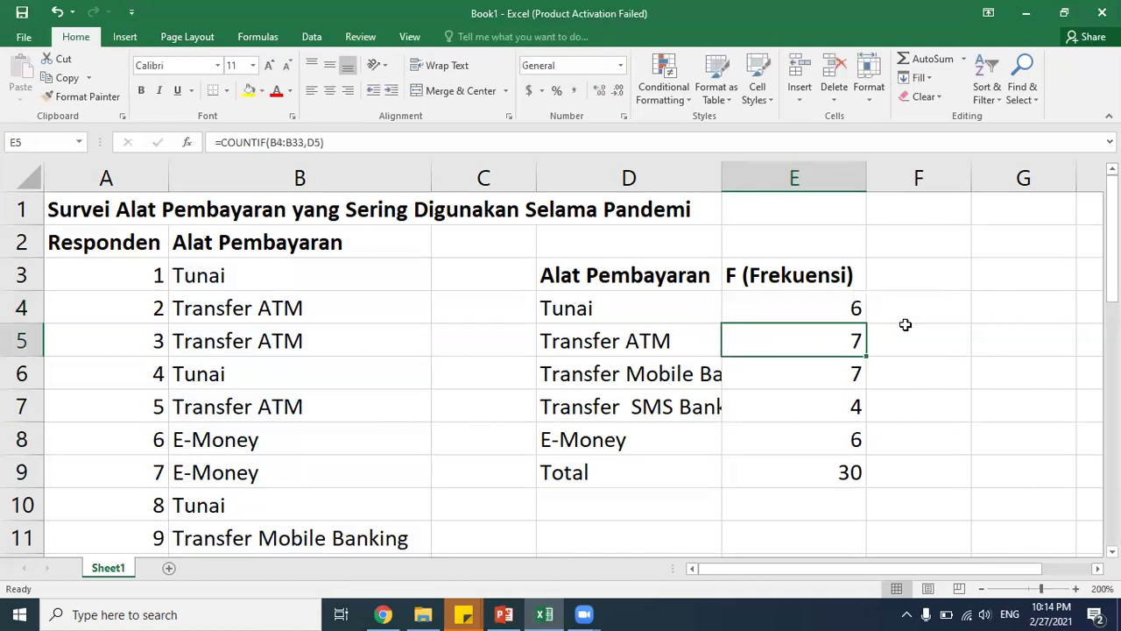
Step: Trace the range counted by the E5 formula down column B to its last row
{"action": "key", "text": "F2"}
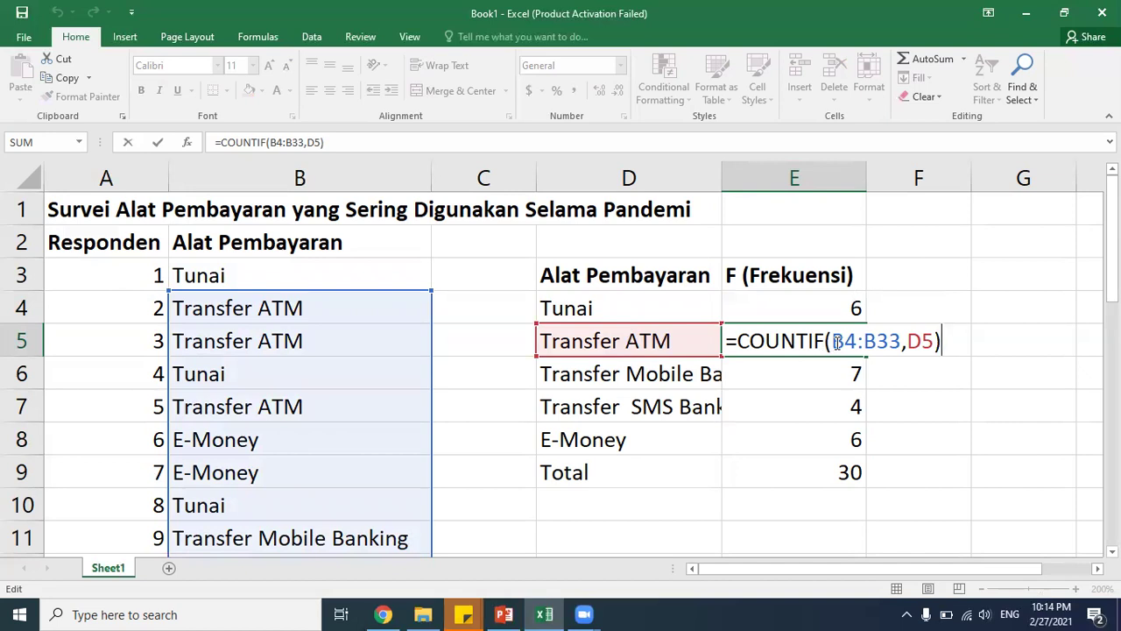
{"action": "left_click_drag", "start_coordinate": [1113, 282], "coordinate": [1113, 524]}
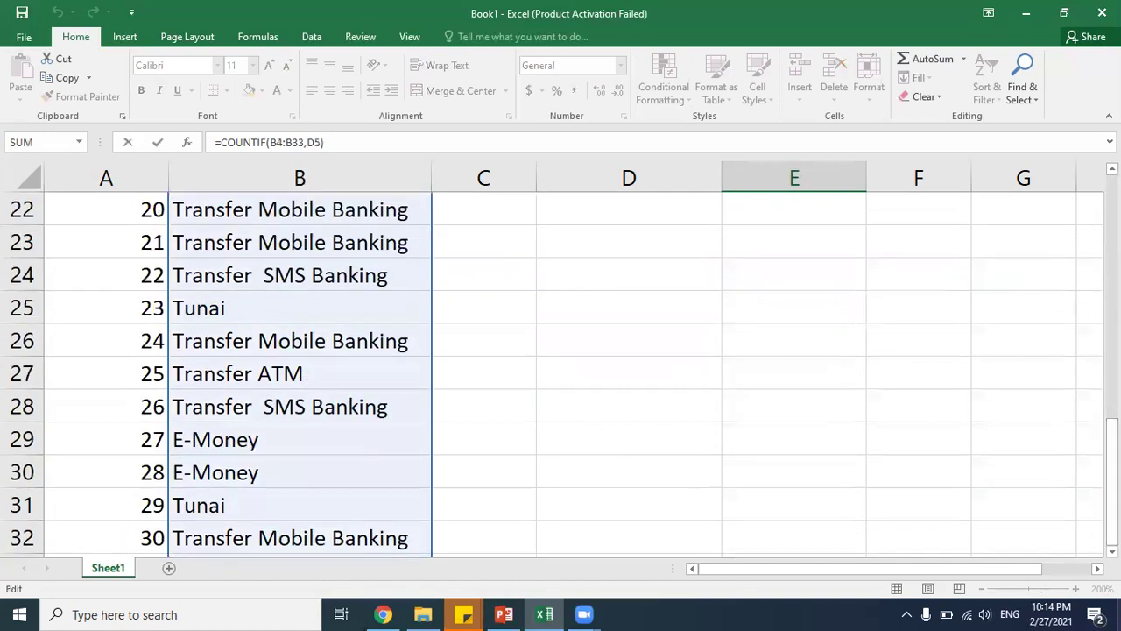
{"action": "left_click", "coordinate": [1112, 550]}
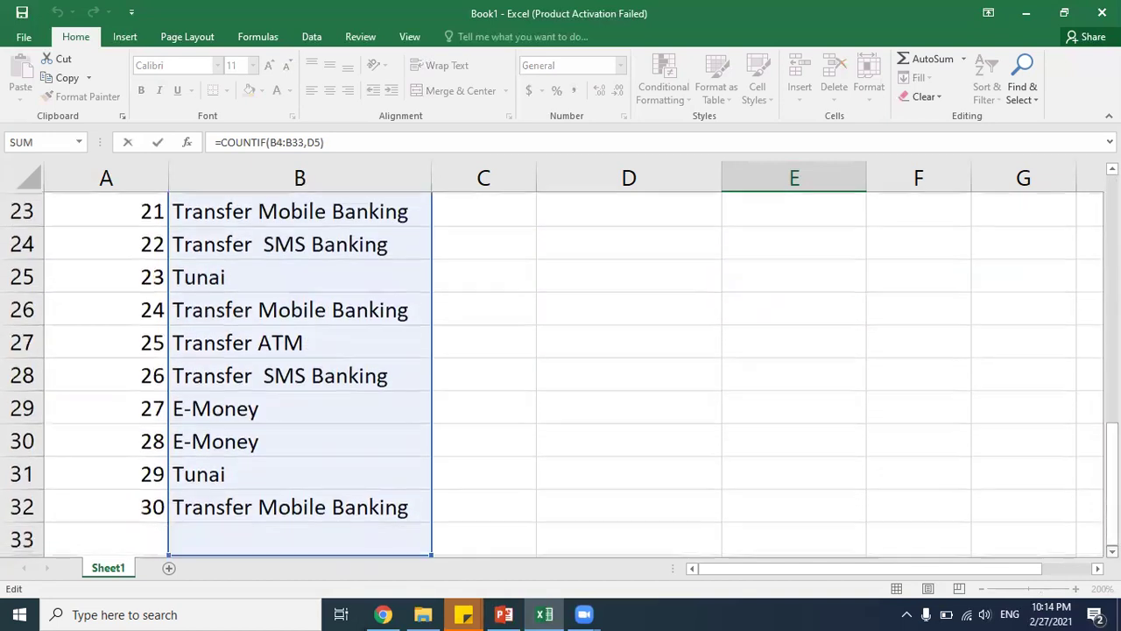
{"action": "left_click_drag", "start_coordinate": [1112, 490], "coordinate": [1112, 238]}
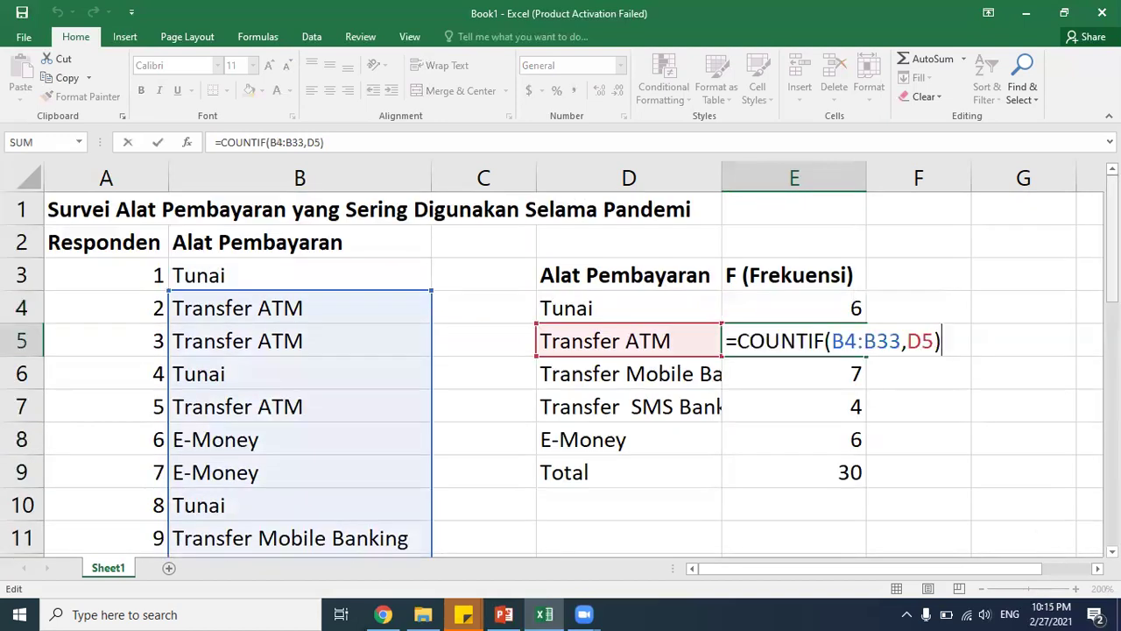
{"action": "key", "text": "ctrl+Return"}
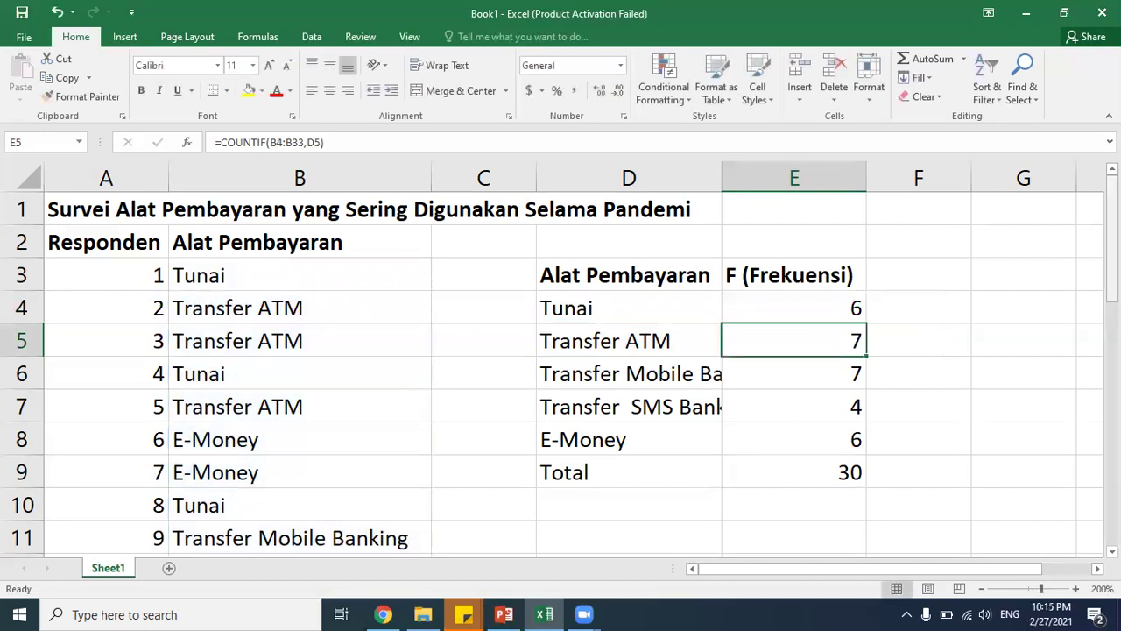
Step: Make the counted range in the E4 formula absolute so that it reads =COUNTIF($B$3:$B$32,D4)
{"action": "left_click", "coordinate": [795, 308]}
{"action": "key", "text": "F2"}
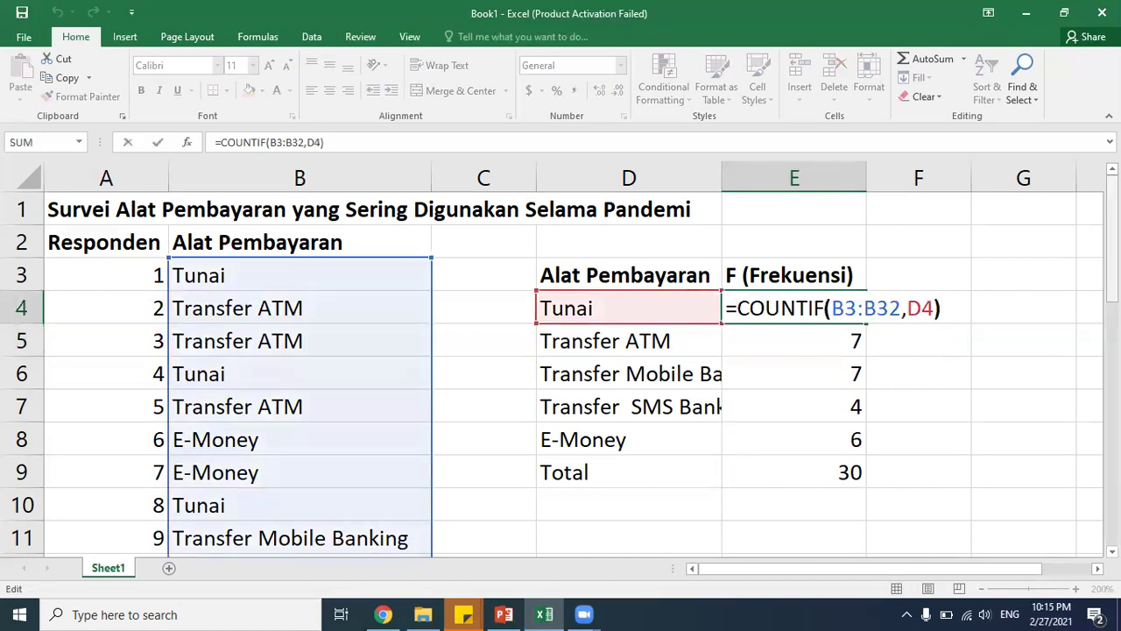
{"action": "key", "text": "Left"}
{"action": "key", "text": "Left"}
{"action": "key", "text": "Left"}
{"action": "key", "text": "Left"}
{"action": "key", "text": "Left"}
{"action": "key", "text": "Left"}
{"action": "key", "text": "Left"}
{"action": "key", "text": "Left"}
{"action": "key", "text": "Left"}
{"action": "key", "text": "Left"}
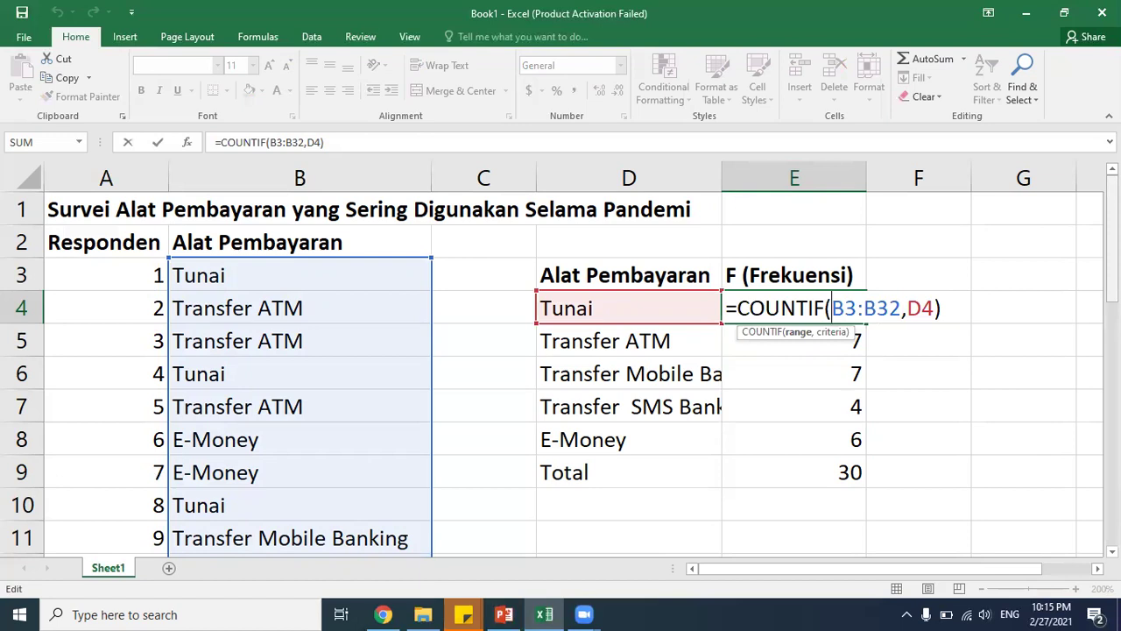
{"action": "key", "text": "F4"}
{"action": "left_click", "coordinate": [888, 307]}
{"action": "key", "text": "F4"}
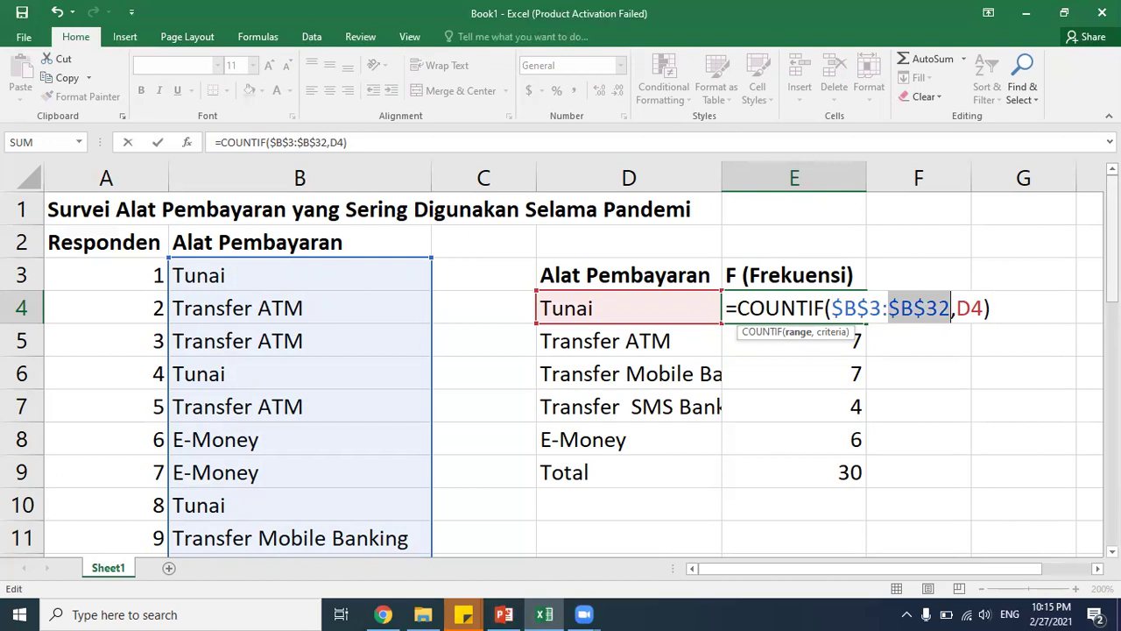
{"action": "key", "text": "Return"}
Step: Copy the COUNTIF formula with the absolute range from E4 into cells E5:E8
{"action": "left_click", "coordinate": [793, 307]}
{"action": "key", "text": "ctrl+c"}
{"action": "key", "text": "Down"}
{"action": "key", "text": "shift+Down"}
{"action": "key", "text": "shift+Down"}
{"action": "key", "text": "shift+Down"}
{"action": "key", "text": "ctrl+v"}
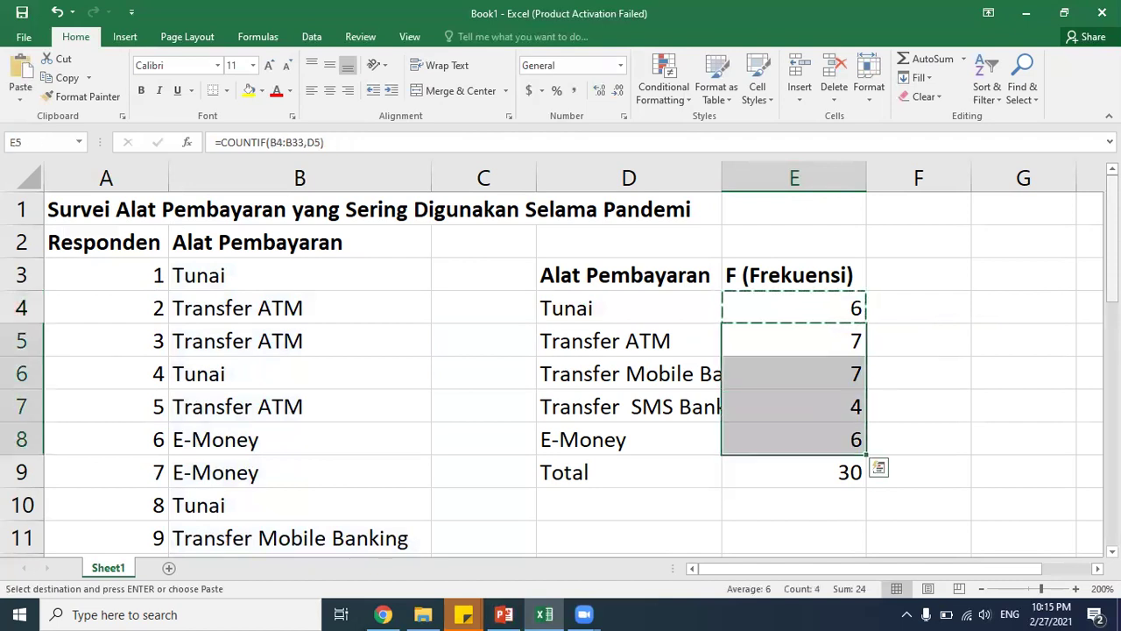
{"action": "key", "text": "ctrl+v"}
Step: Inspect the range and criterion references of the copied COUNTIF formulas in cells E5, E6 and E7
{"action": "key", "text": "Up"}
{"action": "key", "text": "Down"}
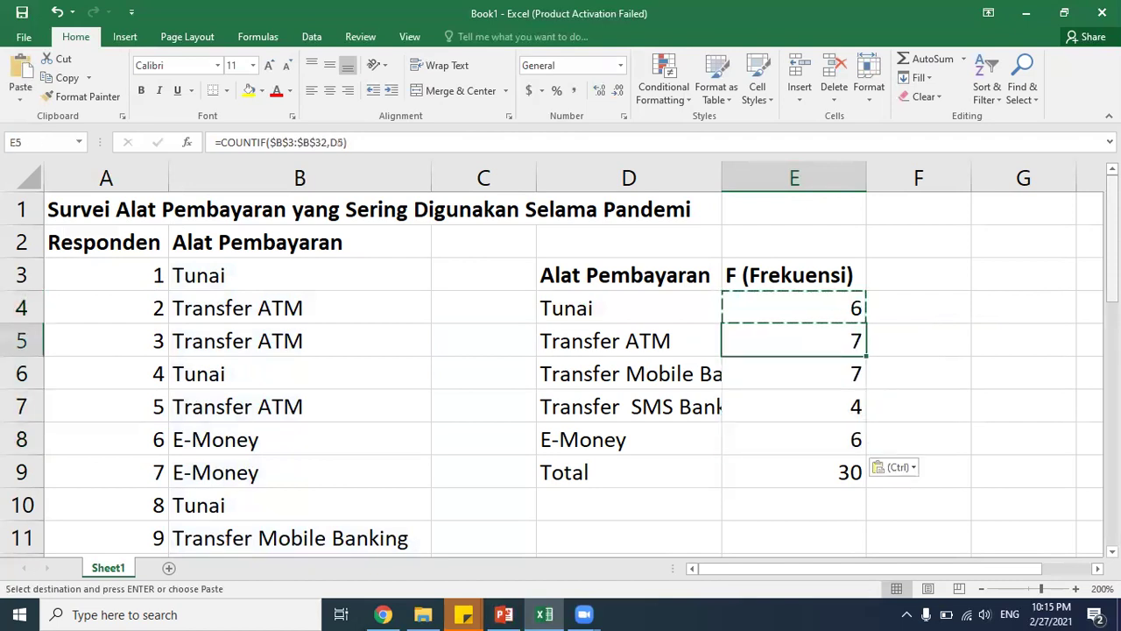
{"action": "key", "text": "F2"}
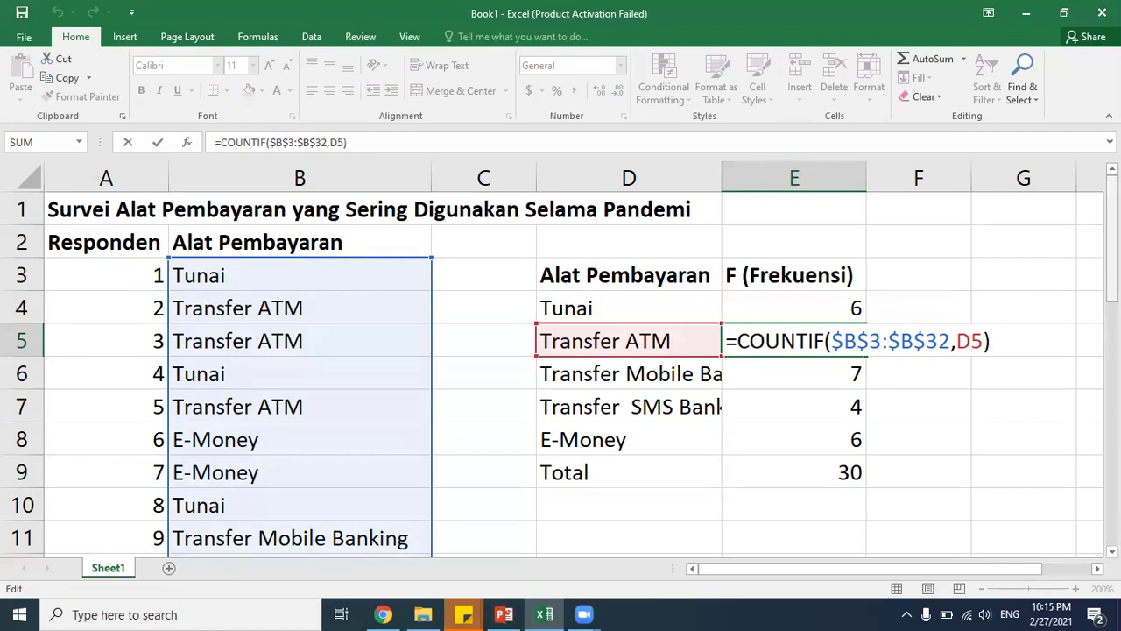
{"action": "key", "text": "ctrl+Return"}
{"action": "key", "text": "Down"}
{"action": "key", "text": "F2"}
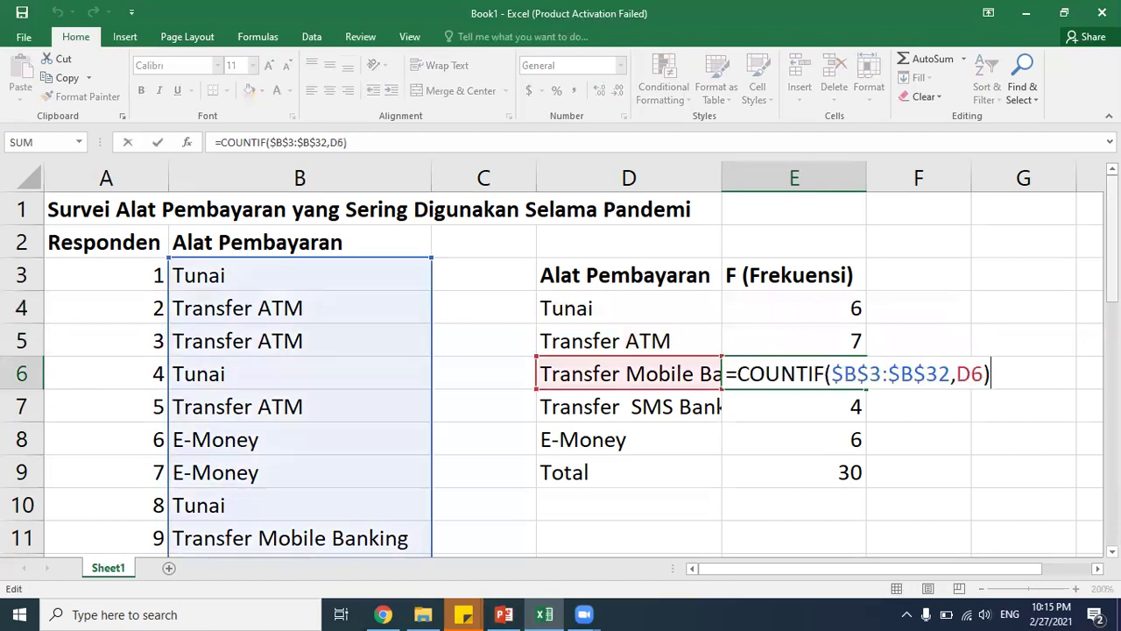
{"action": "key", "text": "ctrl+Return"}
{"action": "key", "text": "Down"}
{"action": "key", "text": "F2"}
{"action": "key", "text": "ctrl+Return"}
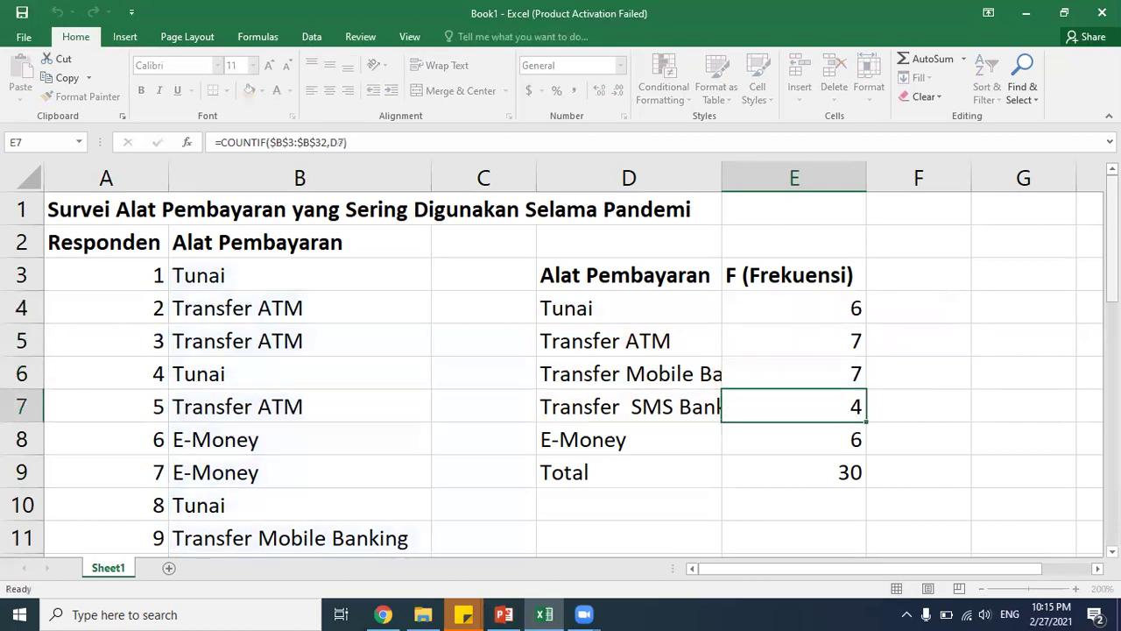
Step: Review the total in E9, the frequencies above it and the first payment method labels in column D
{"action": "key", "text": "Down"}
{"action": "key", "text": "Down"}
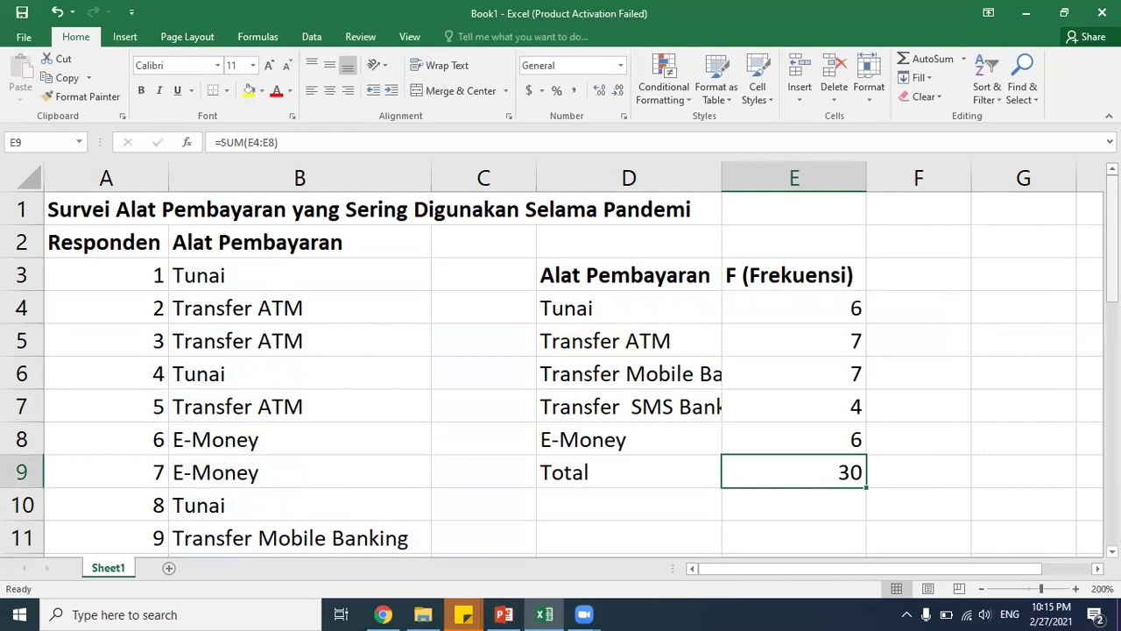
{"action": "key", "text": "Up"}
{"action": "key", "text": "Up"}
{"action": "key", "text": "Up"}
{"action": "key", "text": "Up"}
{"action": "key", "text": "Up"}
{"action": "key", "text": "Up"}
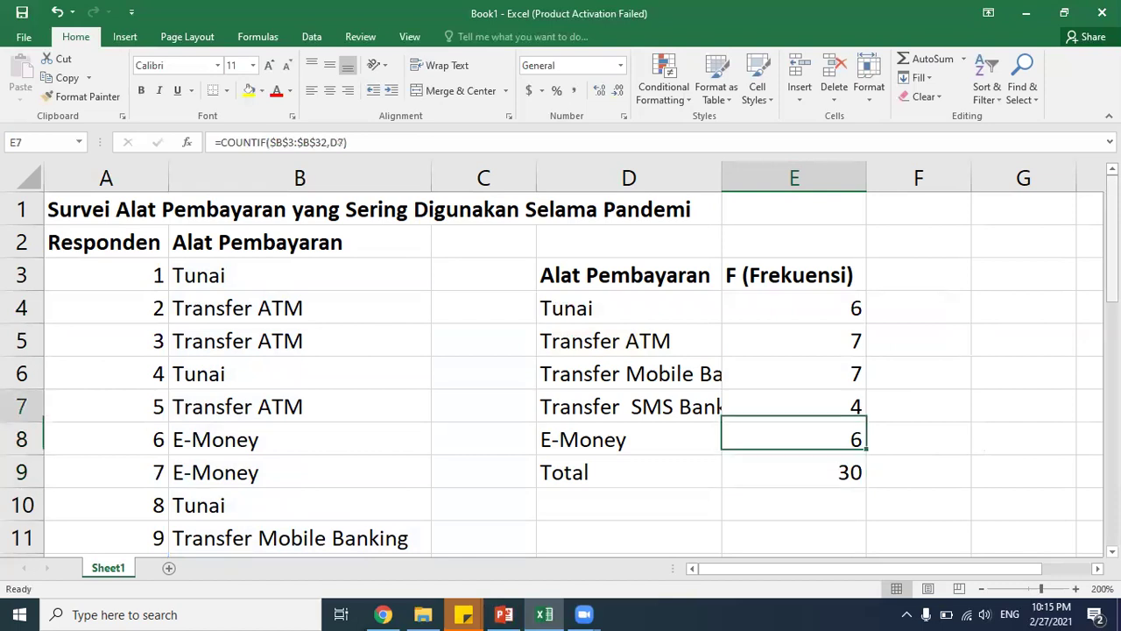
{"action": "key", "text": "Left"}
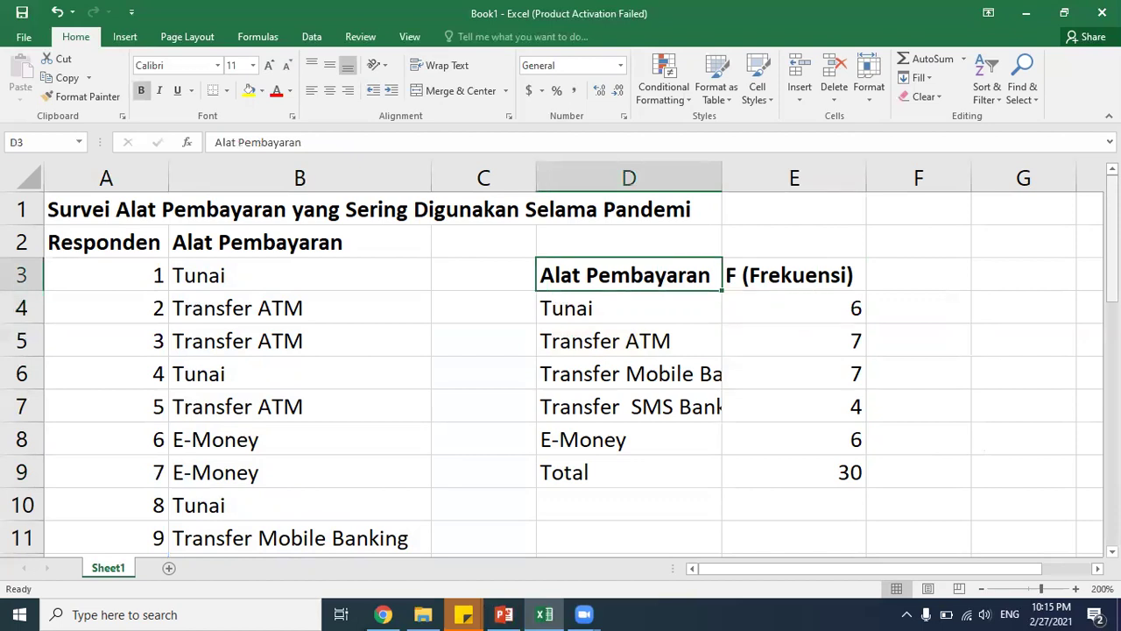
{"action": "key", "text": "Down"}
{"action": "key", "text": "Down"}
{"action": "key", "text": "Up"}
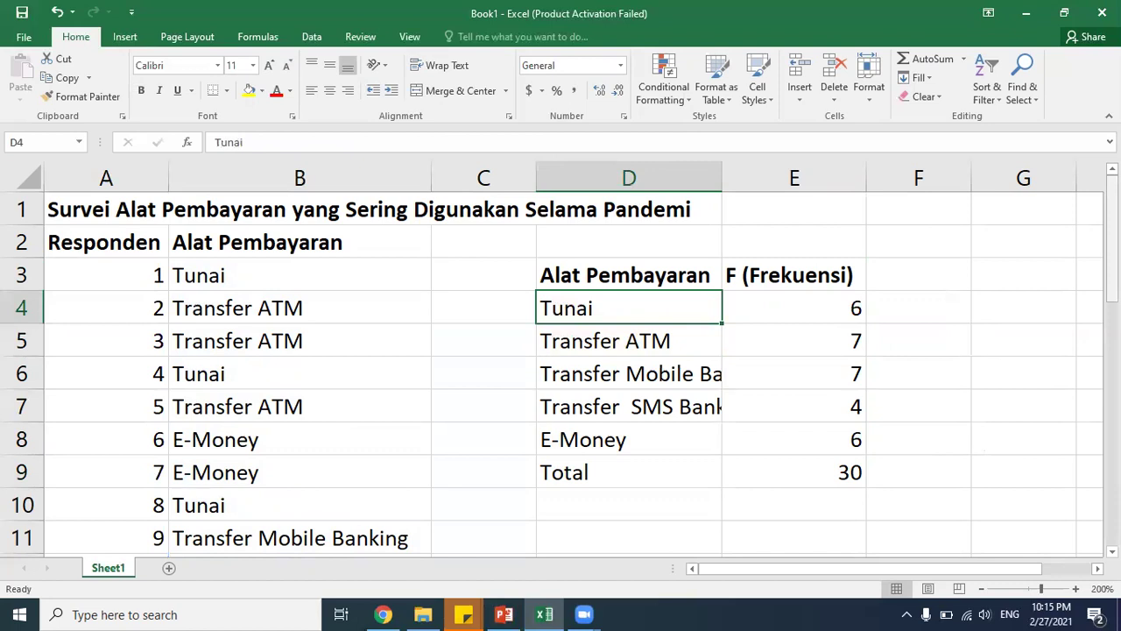
Step: Review the COUNTIF formulas behind the frequencies in cells E6, E7 and E8
{"action": "key", "text": "Right"}
{"action": "key", "text": "Down"}
{"action": "key", "text": "Down"}
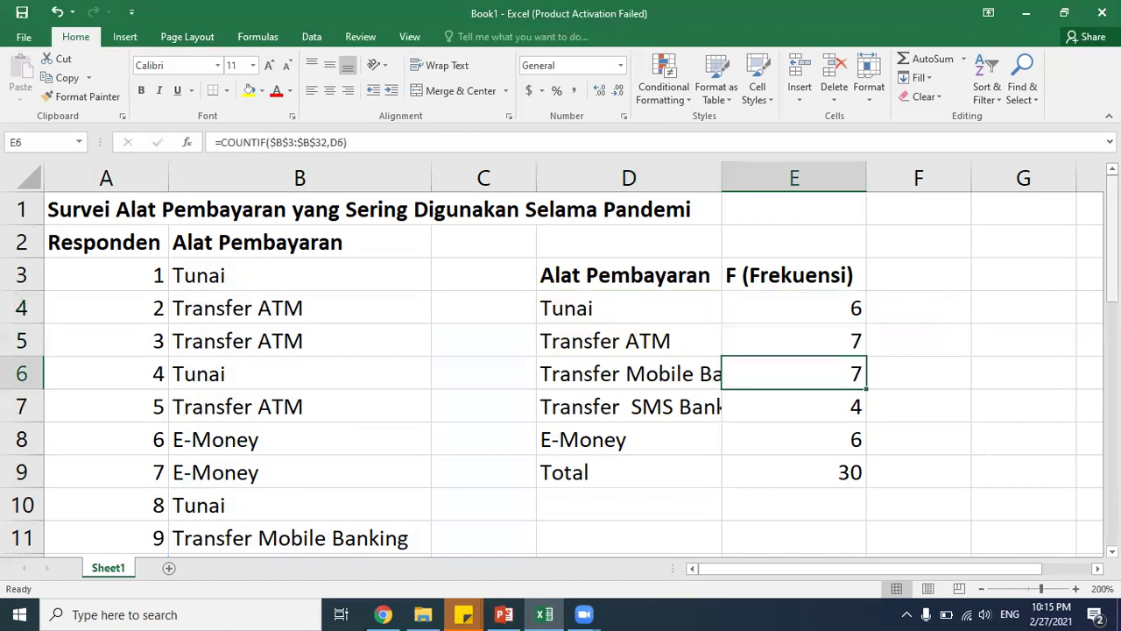
{"action": "key", "text": "Down"}
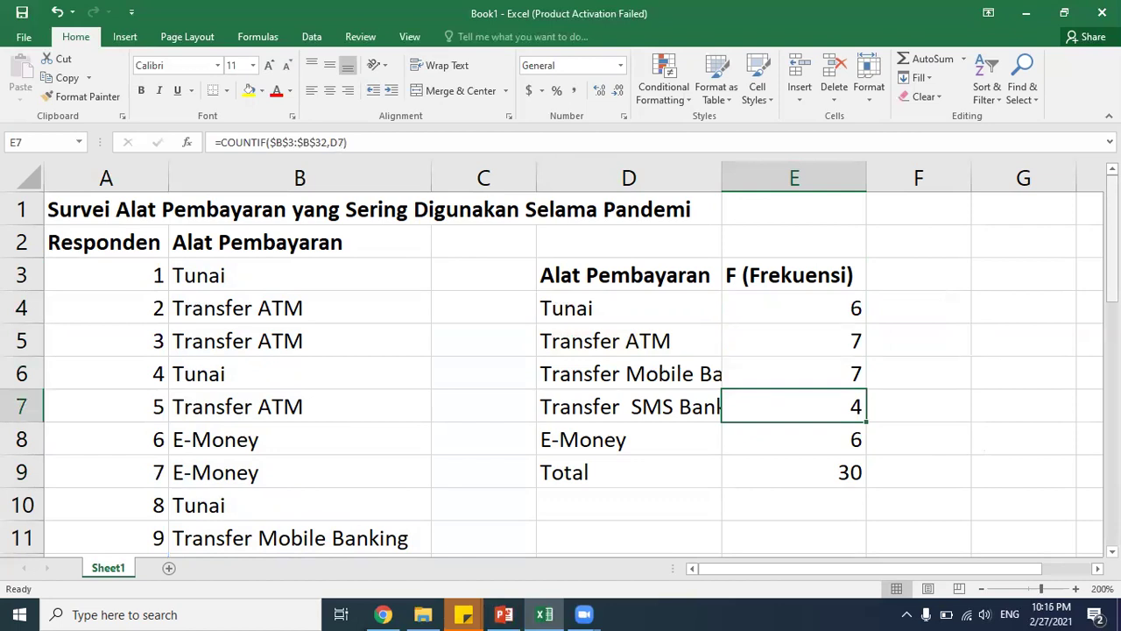
{"action": "key", "text": "Down"}
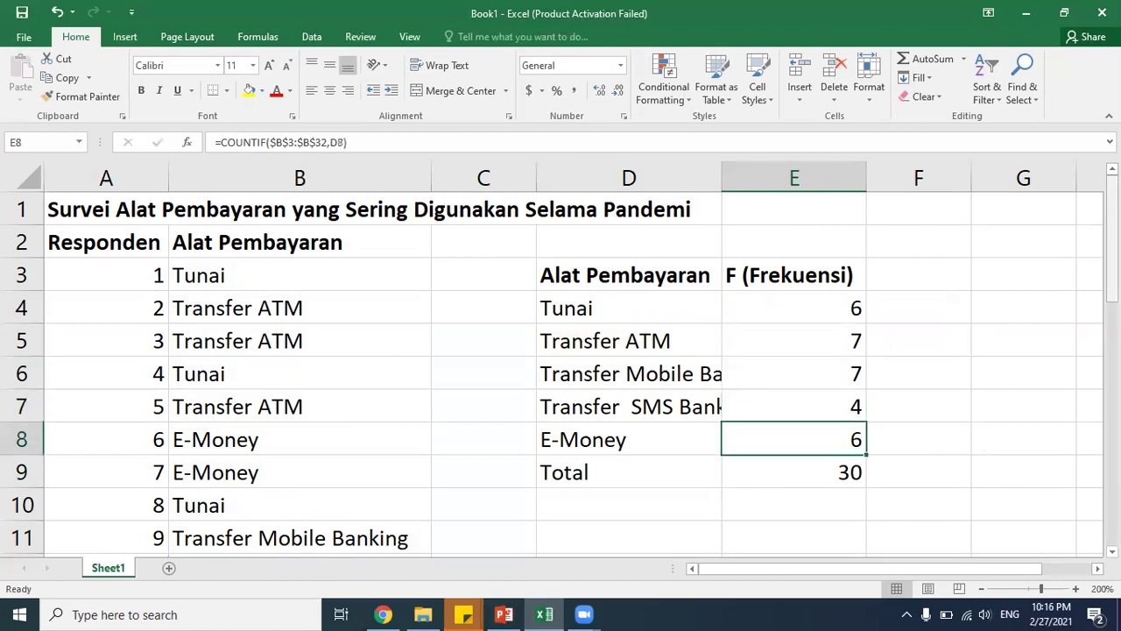
Step: Add a bold column header "F. Relatif" in cell F3, beside the frequency header
{"action": "key", "text": "Right"}
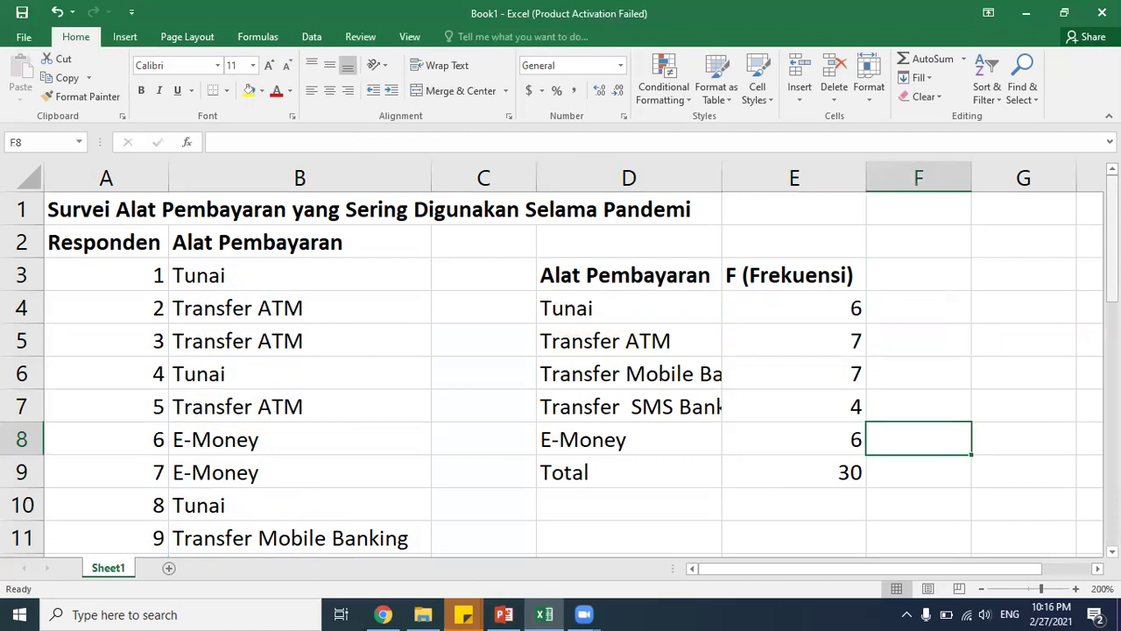
{"action": "left_click", "coordinate": [918, 379]}
{"action": "left_click", "coordinate": [918, 275]}
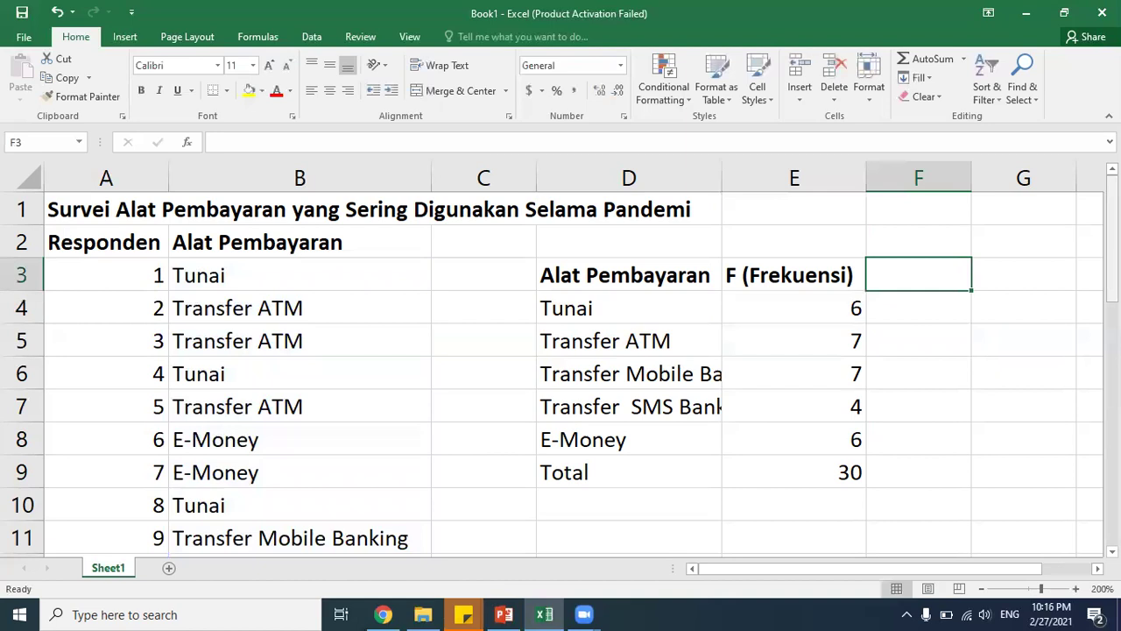
{"action": "key", "text": "F2"}
{"action": "type", "text": "F. Relati"}
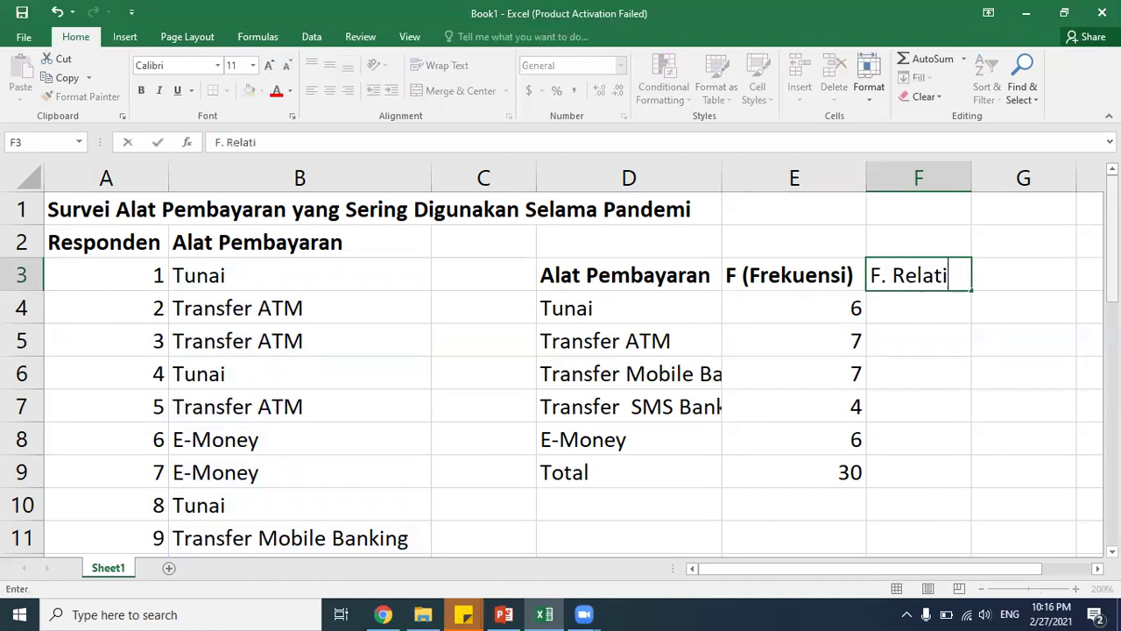
{"action": "type", "text": "f"}
{"action": "key", "text": "ctrl+Return"}
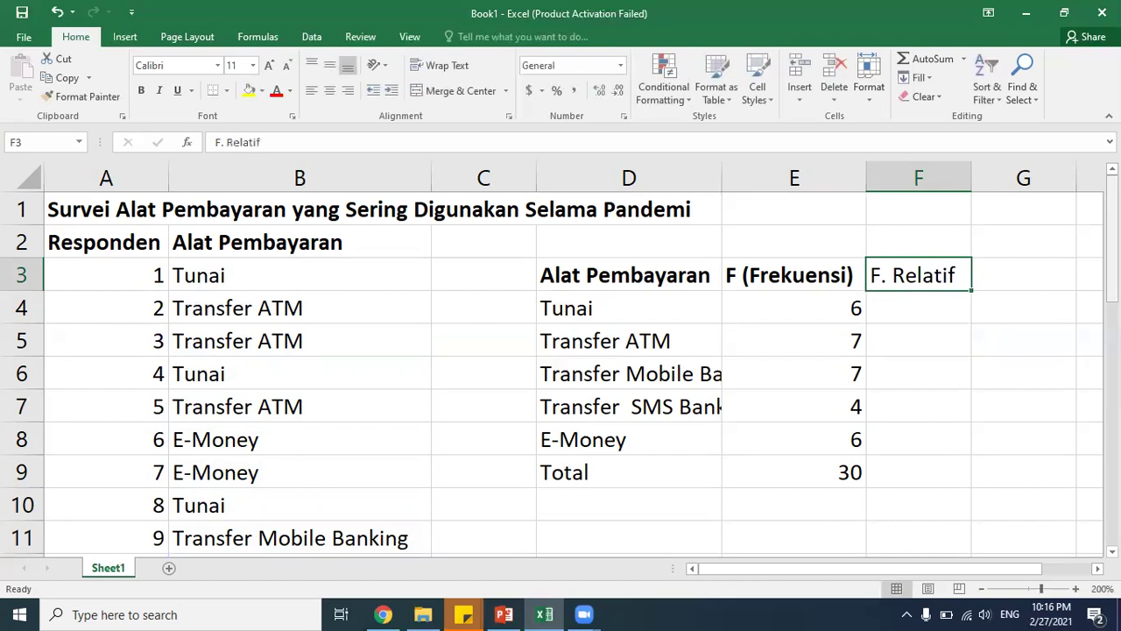
{"action": "key", "text": "ctrl+b"}
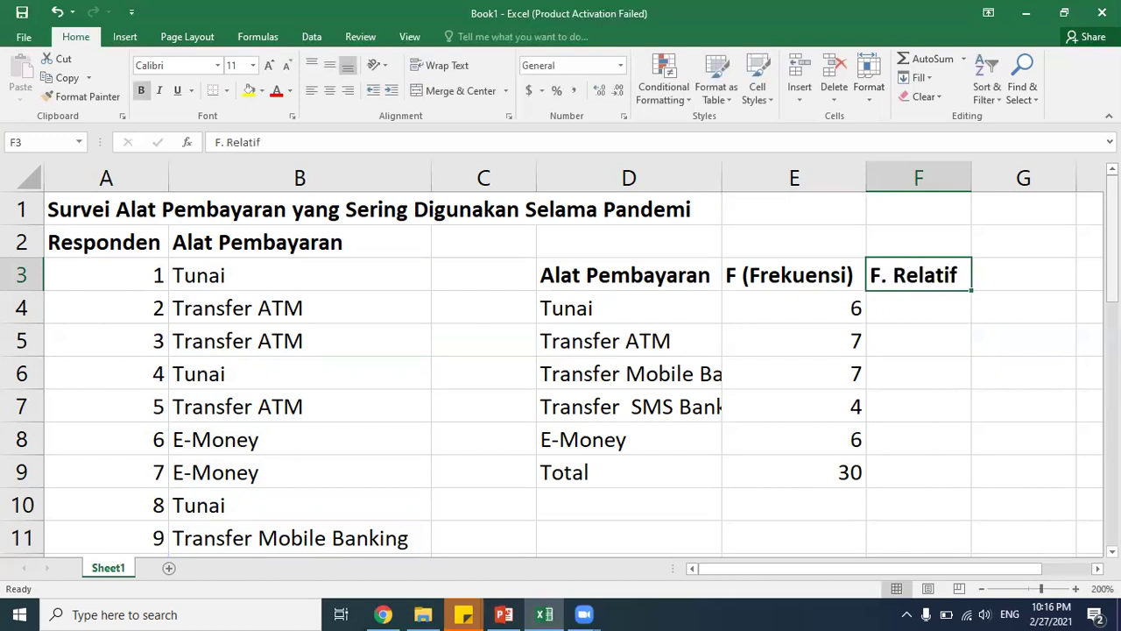
Step: Calculate the relative frequency for Tunai in F4 with the formula =E4/E9
{"action": "key", "text": "Down"}
{"action": "type", "text": "="}
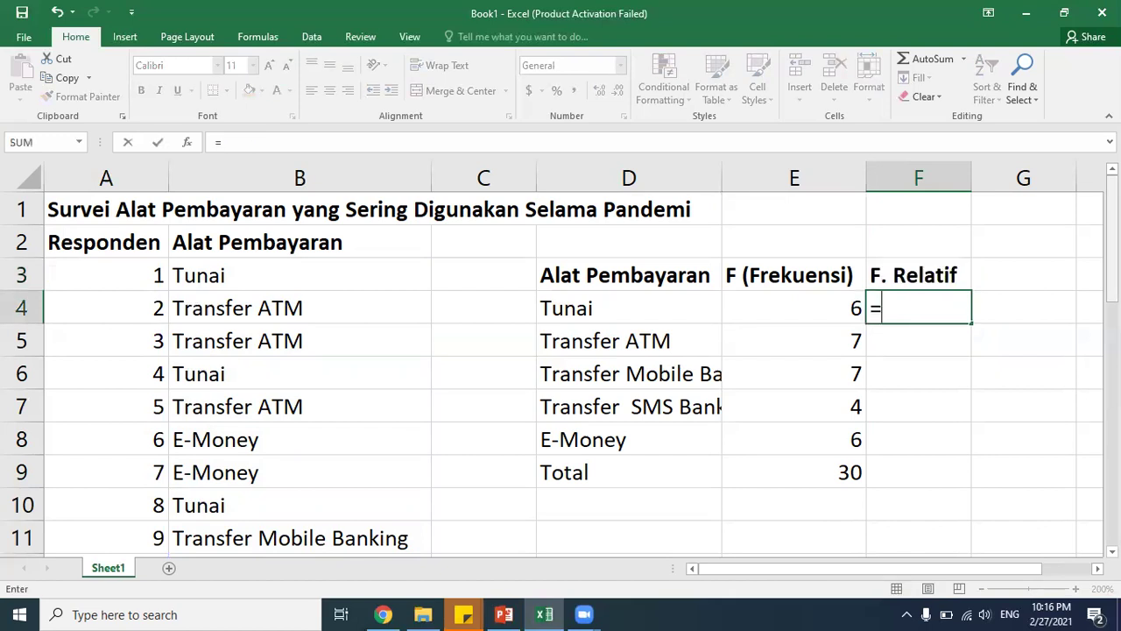
{"action": "key", "text": "Left"}
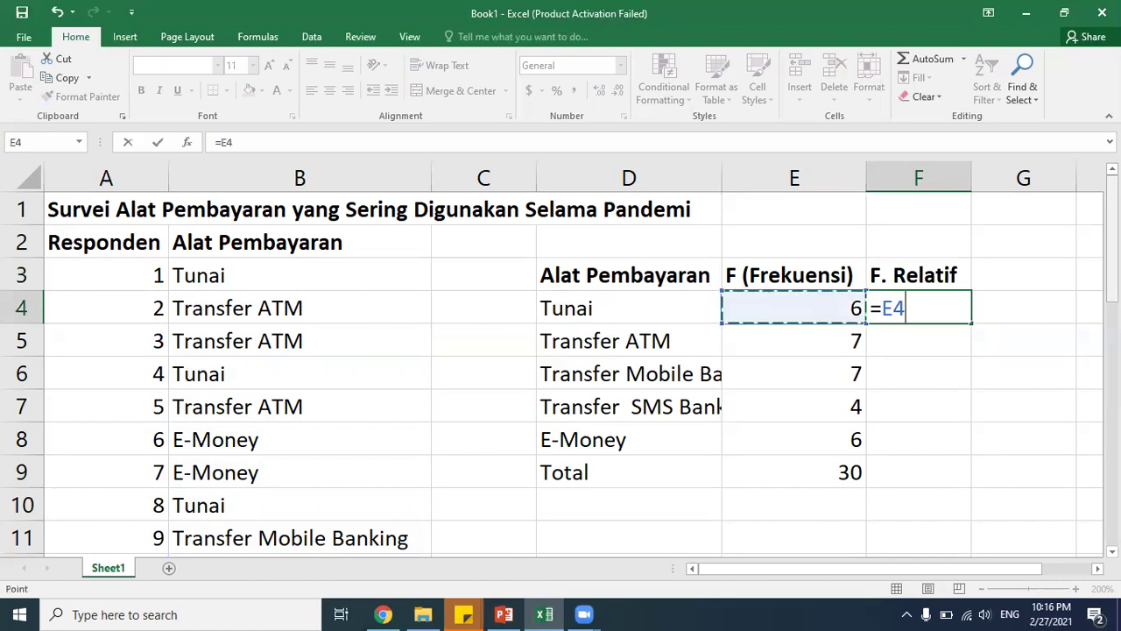
{"action": "type", "text": "/"}
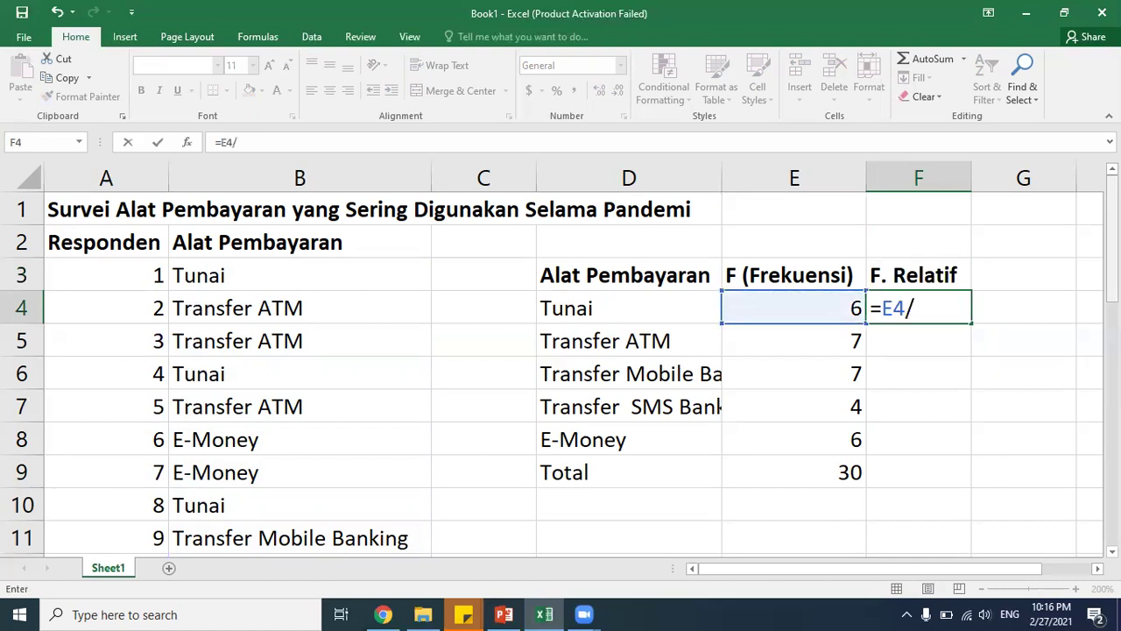
{"action": "left_click", "coordinate": [806, 461]}
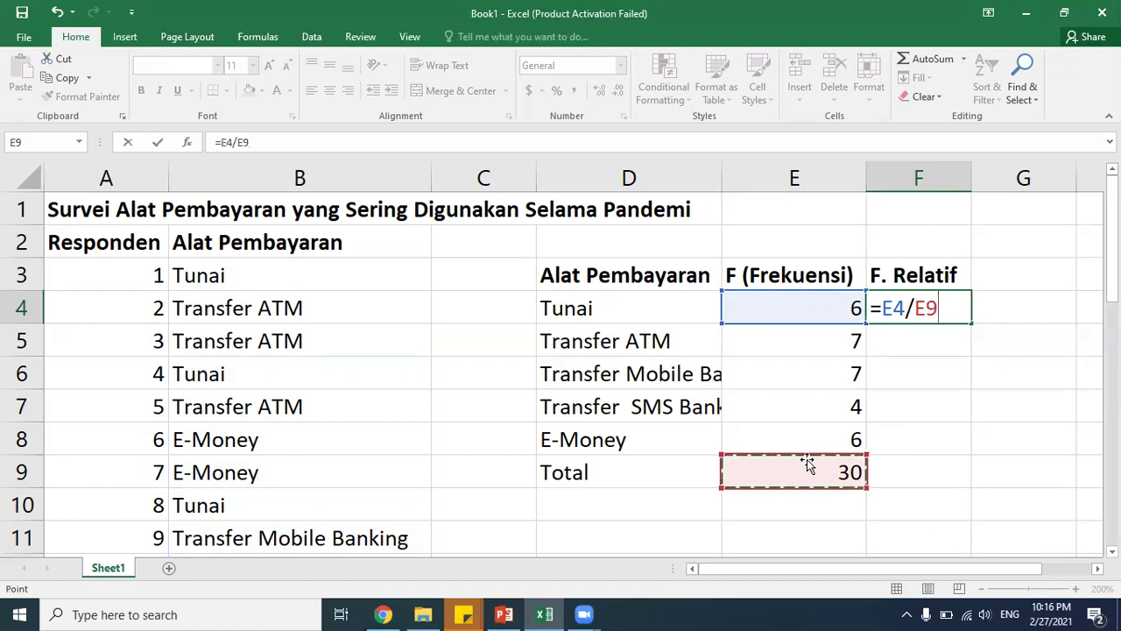
{"action": "key", "text": "Return"}
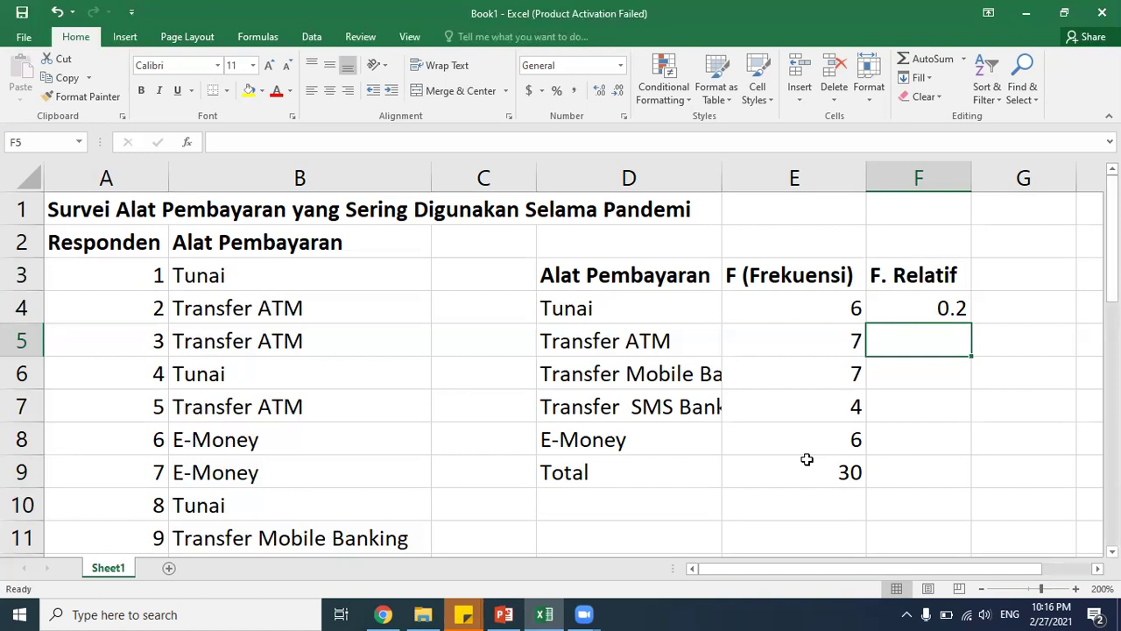
Step: Calculate the relative frequency for Transfer ATM in F5 with the formula =E5/E9
{"action": "type", "text": "="}
{"action": "key", "text": "Left"}
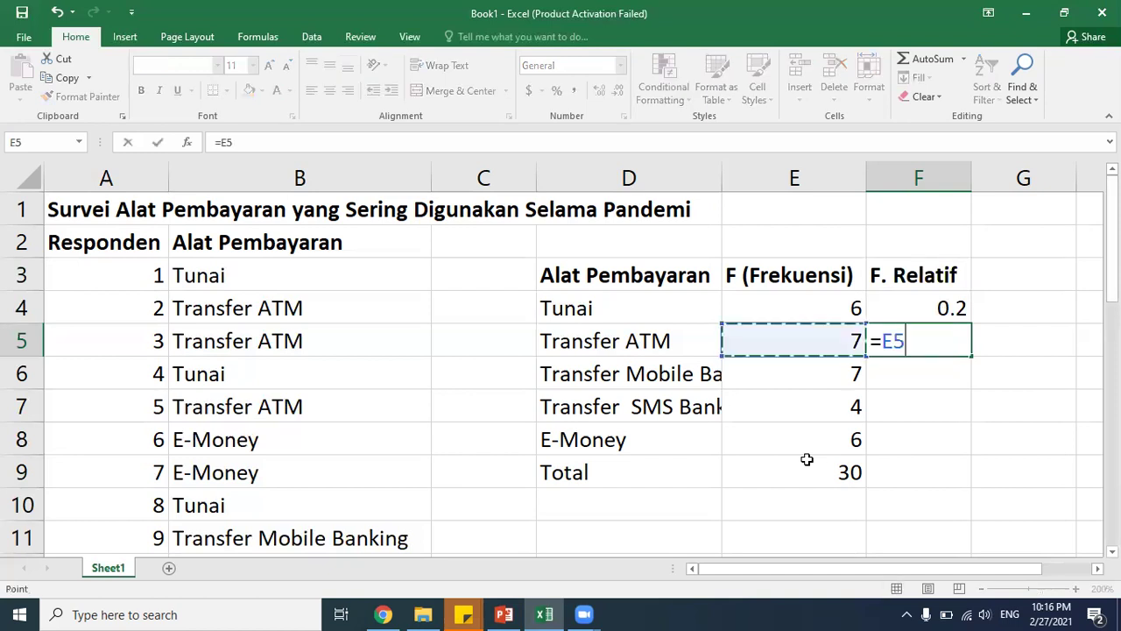
{"action": "type", "text": "/"}
{"action": "key", "text": "Left"}
{"action": "key", "text": "Down"}
{"action": "key", "text": "Down"}
{"action": "key", "text": "Down"}
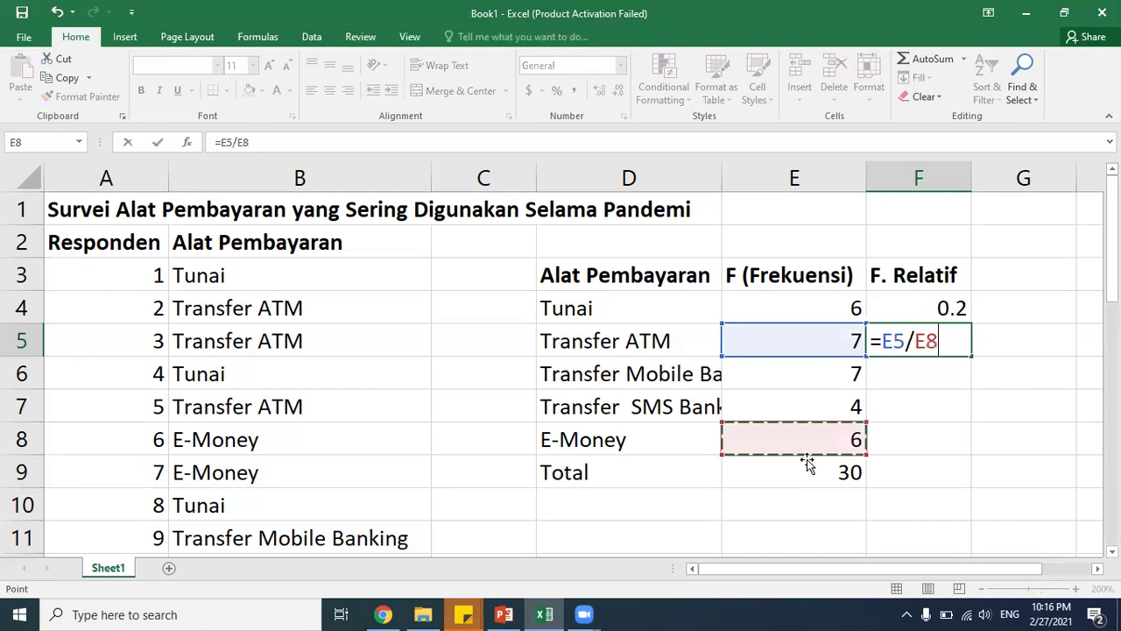
{"action": "key", "text": "Down"}
{"action": "key", "text": "ctrl+Return"}
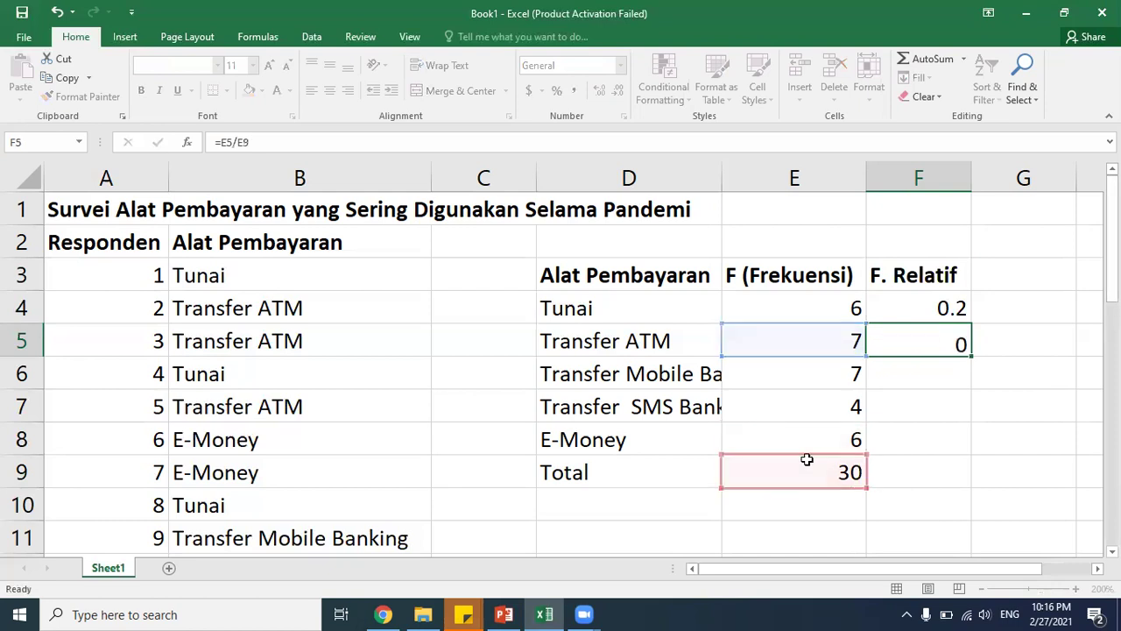
Step: Copy the relative frequency formula from F4 into cells F5:F9
{"action": "key", "text": "Up"}
{"action": "key", "text": "Up"}
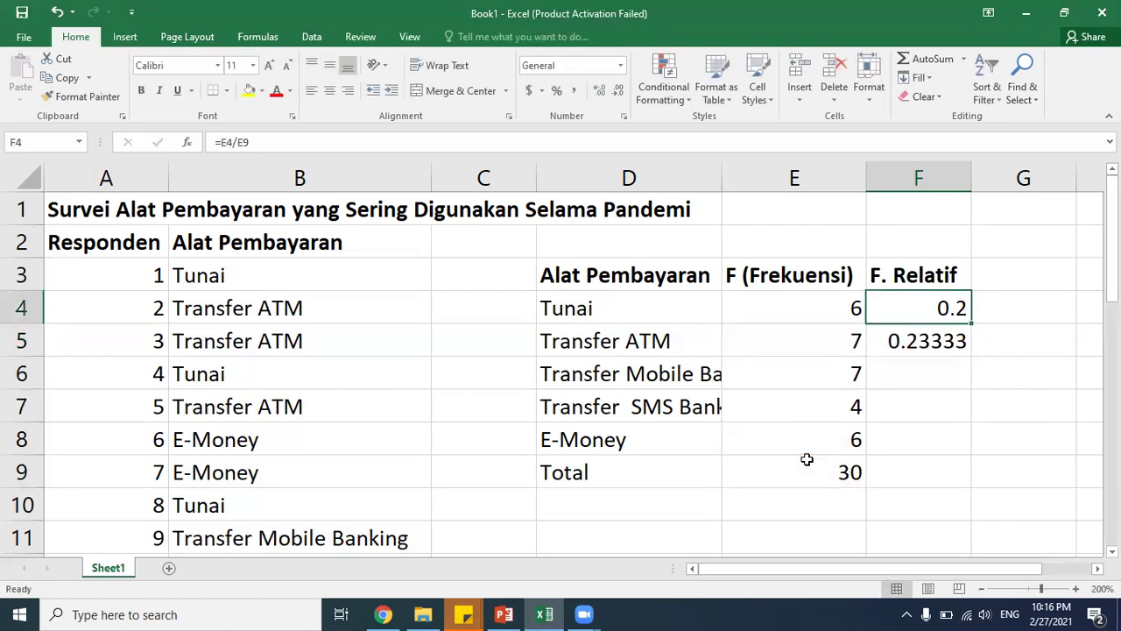
{"action": "key", "text": "ctrl+c"}
{"action": "key", "text": "Down"}
{"action": "key", "text": "shift+Down"}
{"action": "key", "text": "shift+Down"}
{"action": "key", "text": "shift+Down"}
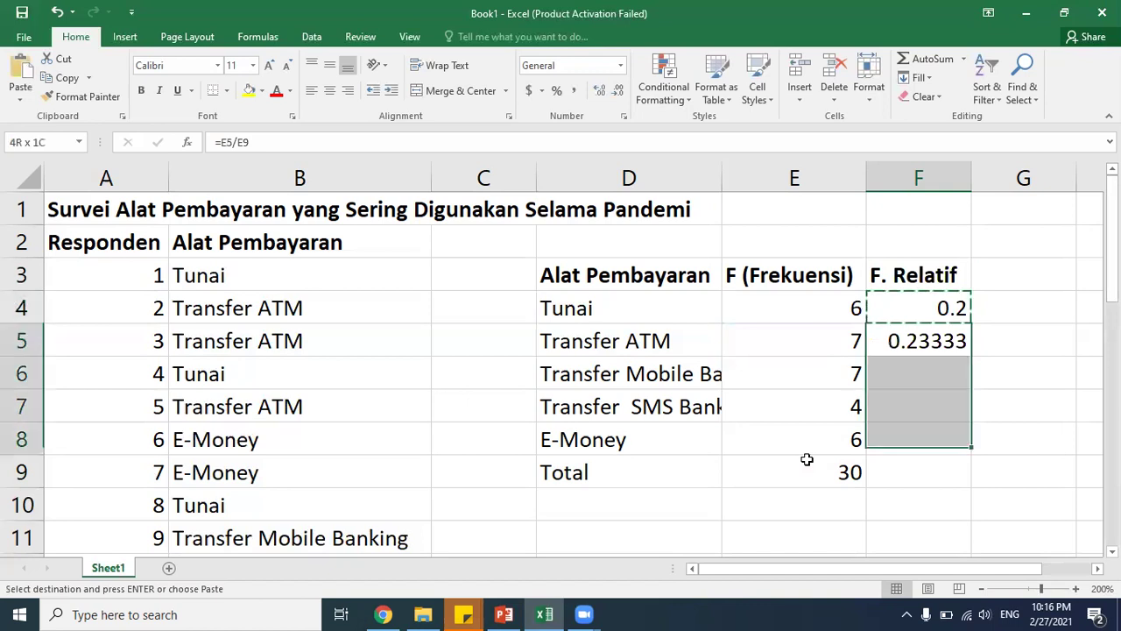
{"action": "key", "text": "shift+Down"}
{"action": "key", "text": "ctrl+v"}
Step: Compare the formula in F4 with its copy in F5 and inspect which cells the copy refers to
{"action": "key", "text": "Up"}
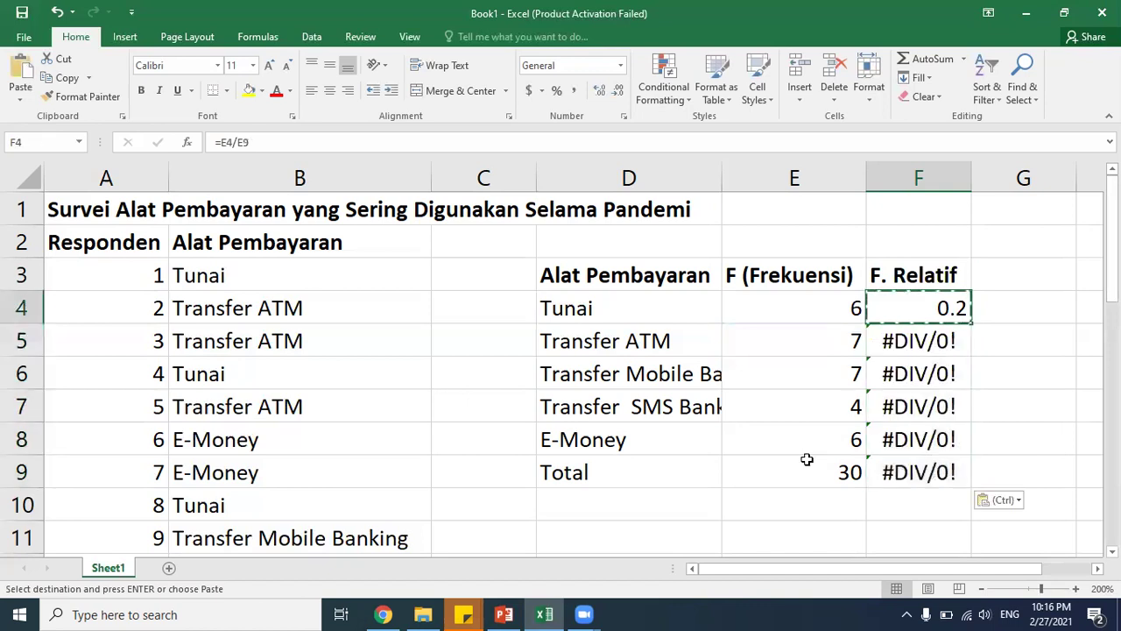
{"action": "key", "text": "Down"}
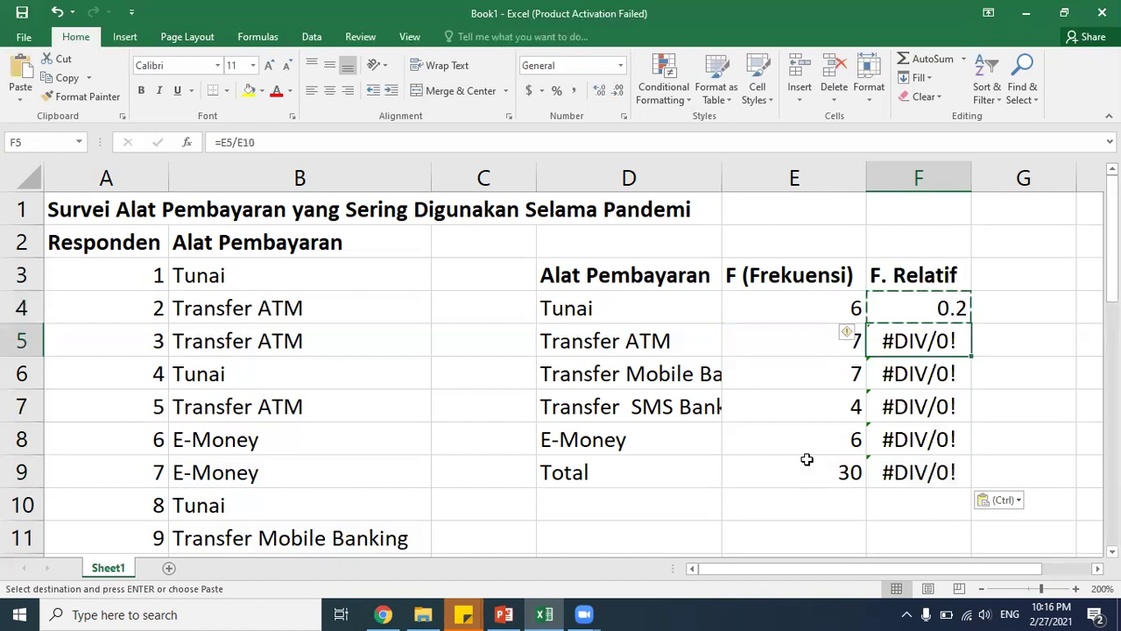
{"action": "key", "text": "F2"}
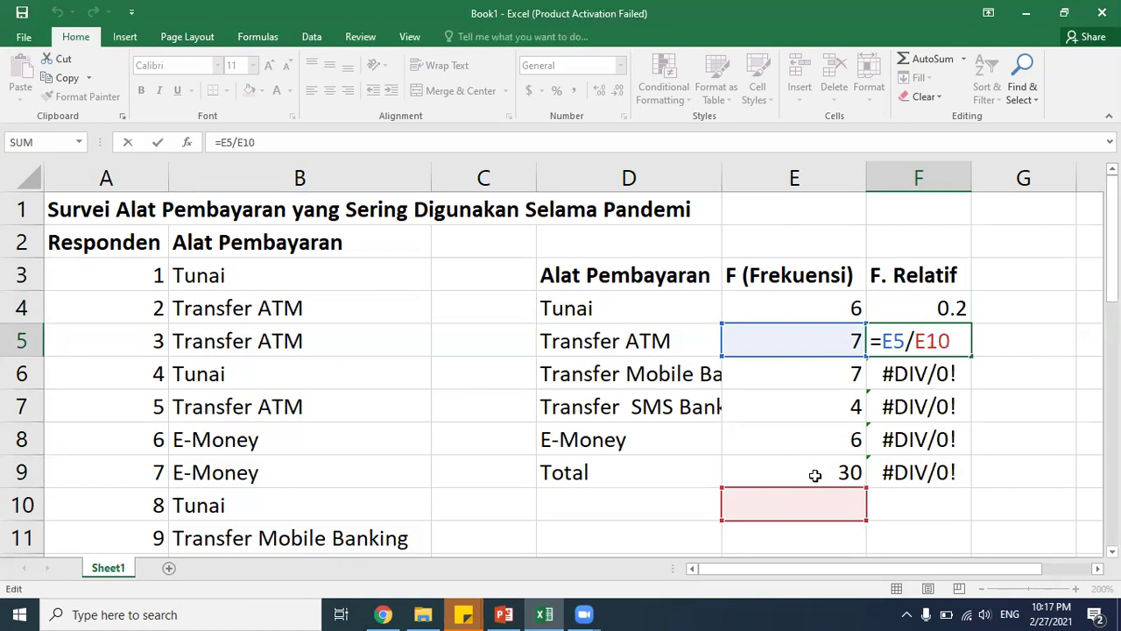
{"action": "key", "text": "ctrl+Return"}
Step: Make the total reference in the F4 formula absolute so that it reads =E4/$E$9
{"action": "key", "text": "Up"}
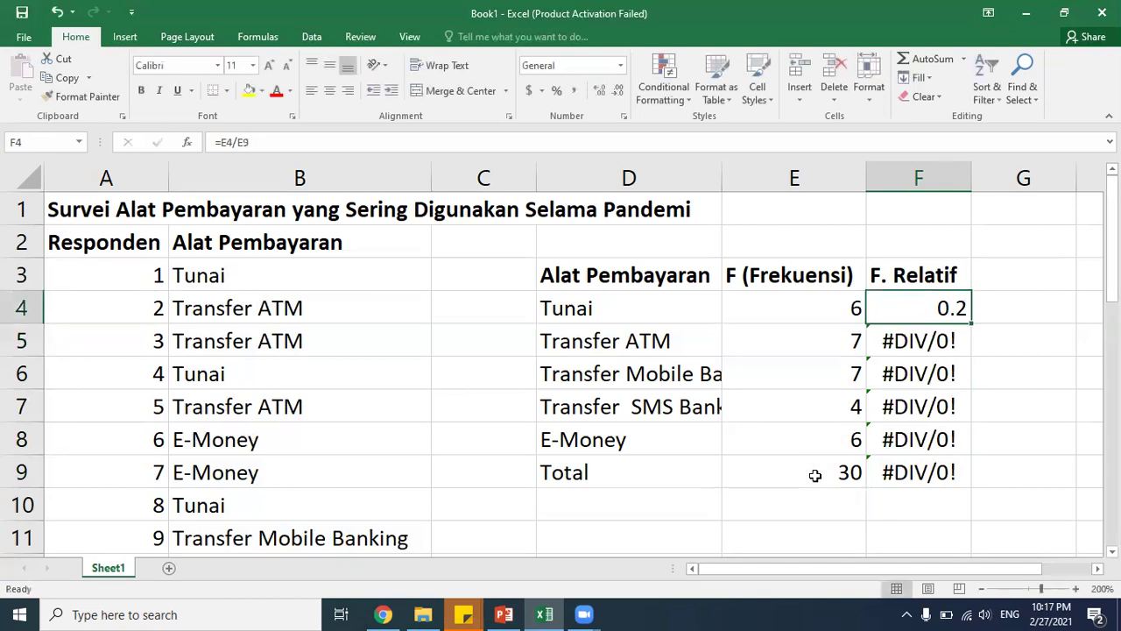
{"action": "key", "text": "F2"}
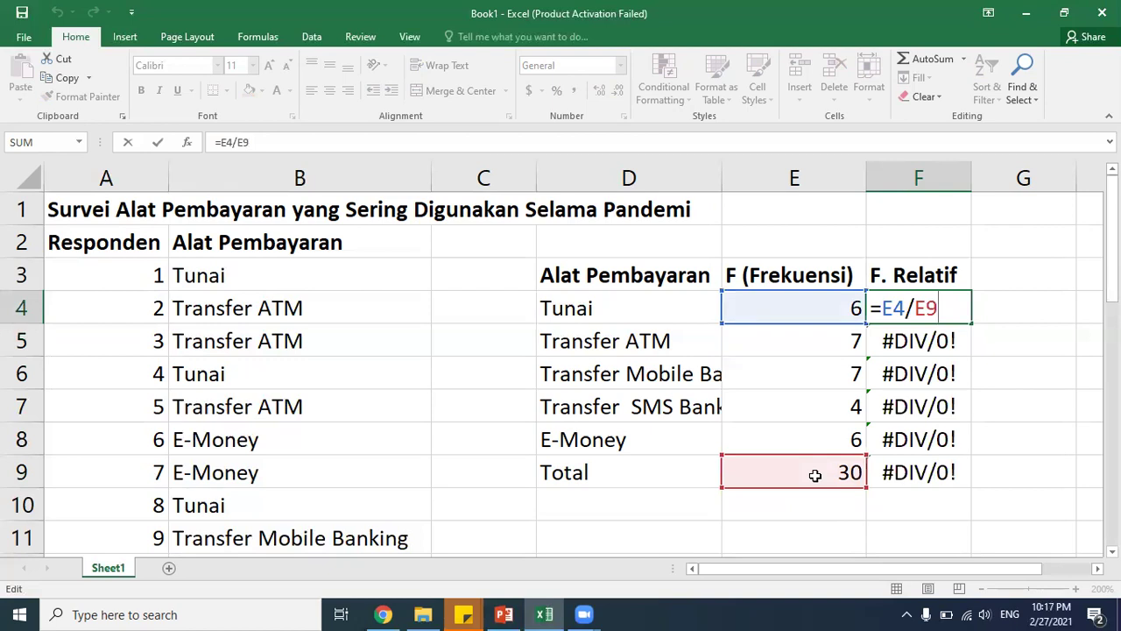
{"action": "key", "text": "F4"}
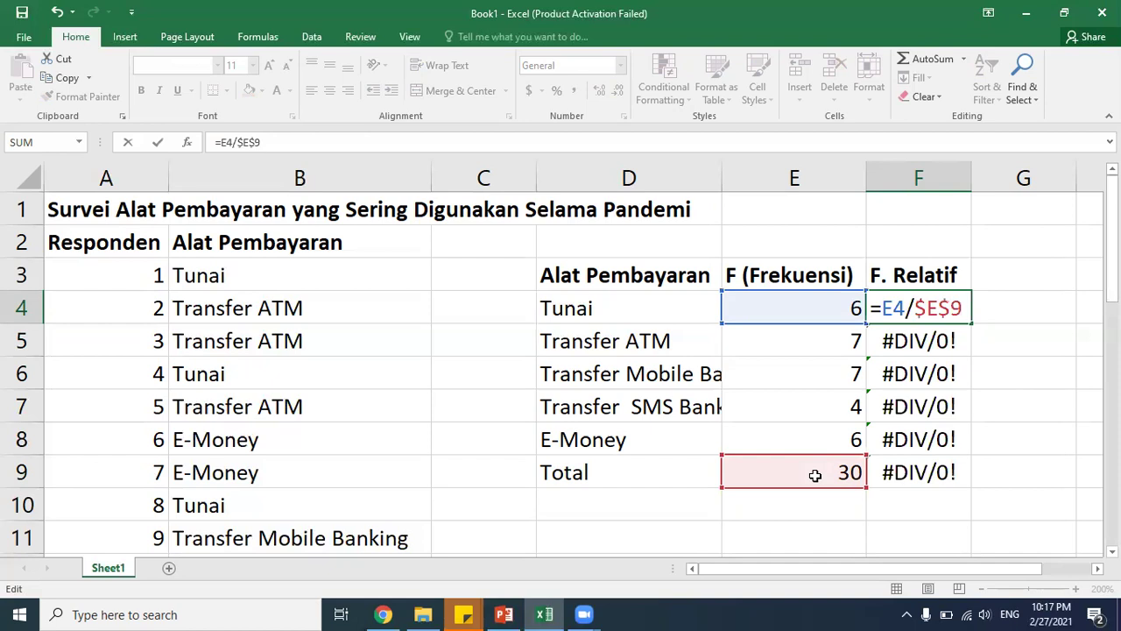
{"action": "key", "text": "ctrl+Return"}
Step: Copy the F4 formula with the absolute total reference into cells F5:F9
{"action": "key", "text": "ctrl+c"}
{"action": "key", "text": "Down"}
{"action": "key", "text": "shift+Down"}
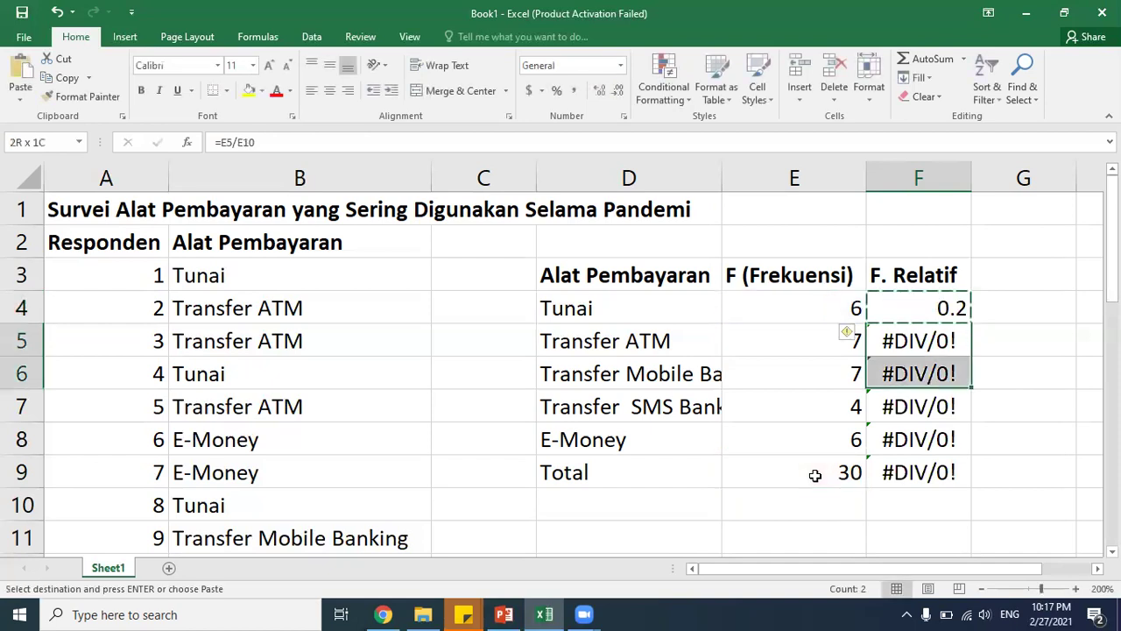
{"action": "key", "text": "shift+Down"}
{"action": "key", "text": "shift+Down"}
{"action": "key", "text": "shift+Down"}
{"action": "key", "text": "ctrl+v"}
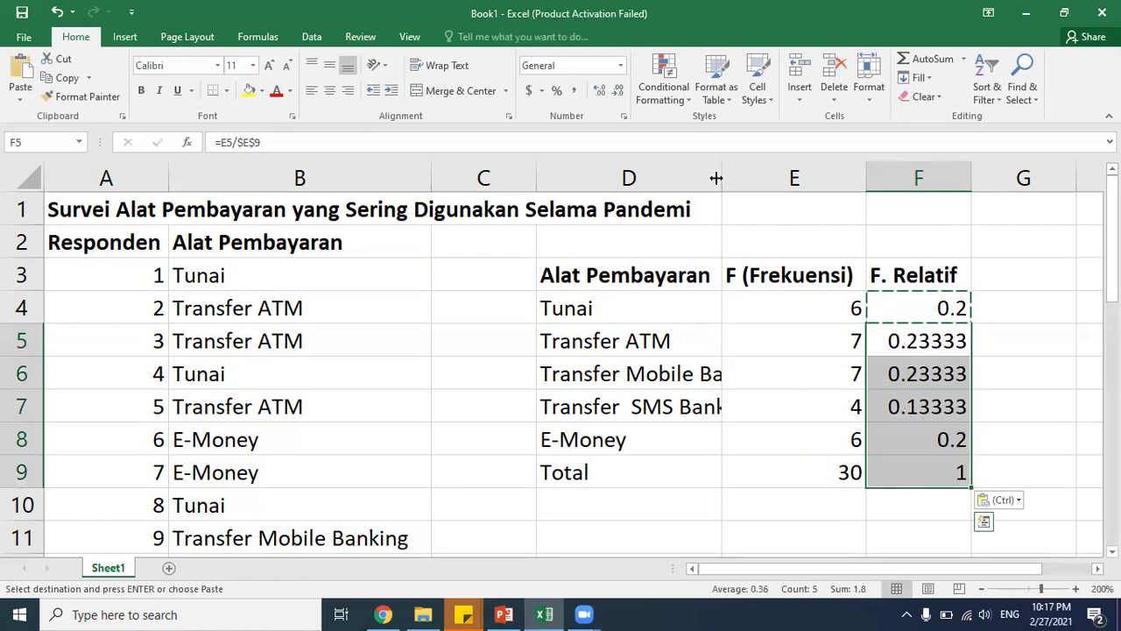
Step: Format the relative frequencies in F4:F9 to show two decimal places
{"action": "left_click", "coordinate": [622, 99]}
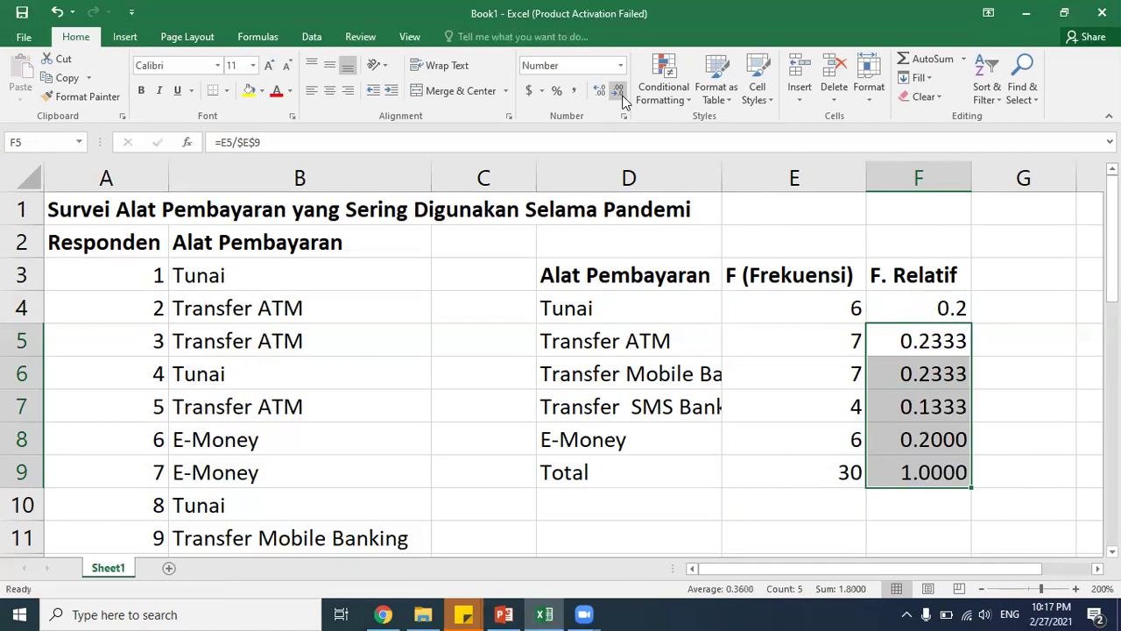
{"action": "left_click", "coordinate": [618, 92]}
{"action": "left_click", "coordinate": [619, 92]}
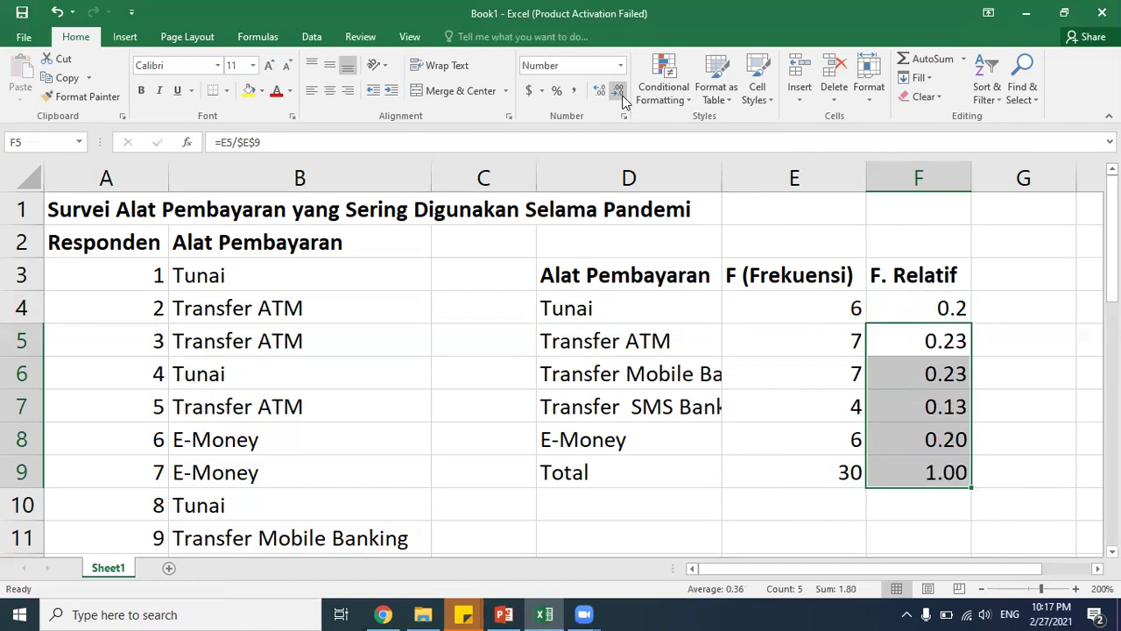
{"action": "left_click", "coordinate": [618, 92]}
{"action": "left_click", "coordinate": [598, 92]}
{"action": "key", "text": "Up"}
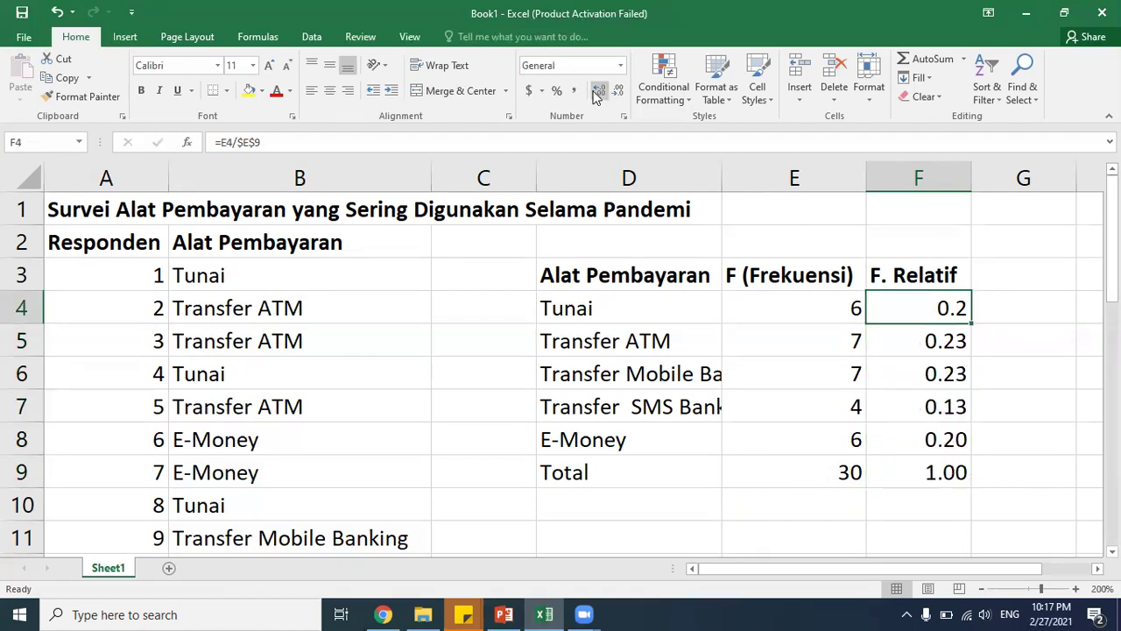
{"action": "key", "text": "shift+Down"}
{"action": "key", "text": "shift+Down"}
{"action": "key", "text": "shift+Down"}
{"action": "key", "text": "shift+Down"}
{"action": "key", "text": "shift+Down"}
{"action": "left_click", "coordinate": [598, 92]}
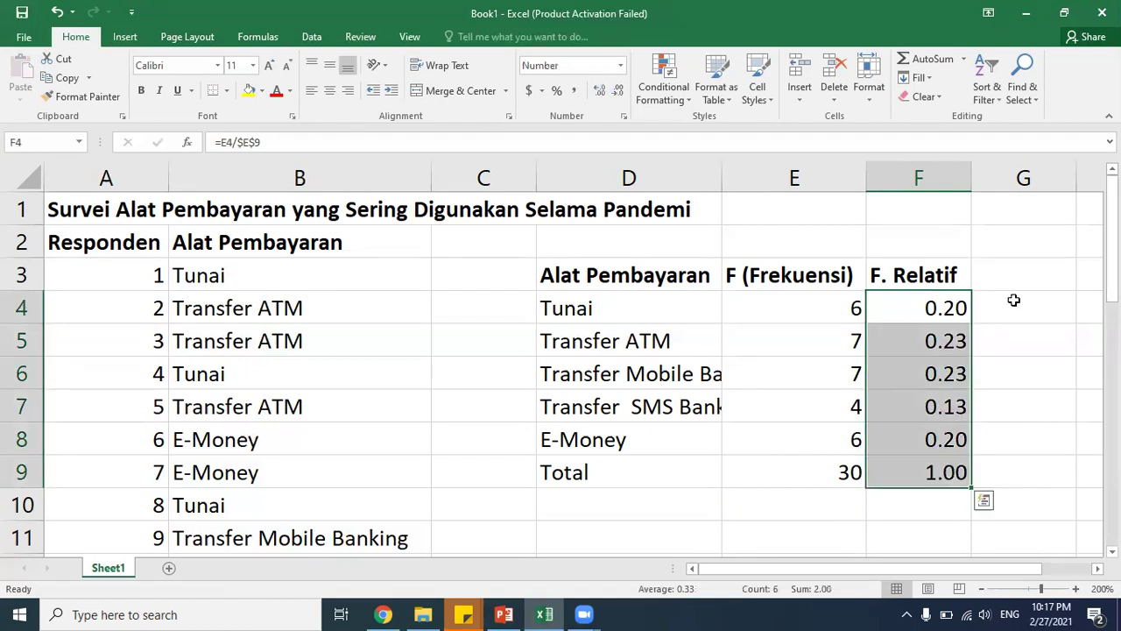
Step: Review the relative frequency formulas down column F and the totals in row 9
{"action": "left_click", "coordinate": [1002, 274]}
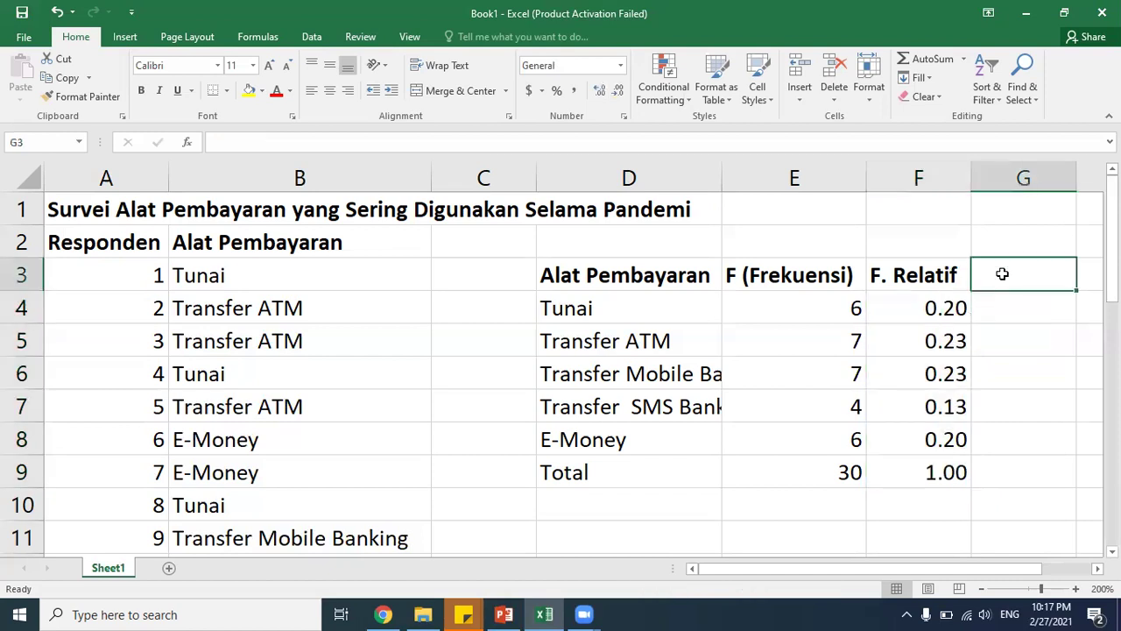
{"action": "scroll", "coordinate": [1002, 274], "scroll_direction": "right", "scroll_amount": 2}
{"action": "key", "text": "Left"}
{"action": "key", "text": "Down"}
{"action": "key", "text": "Down"}
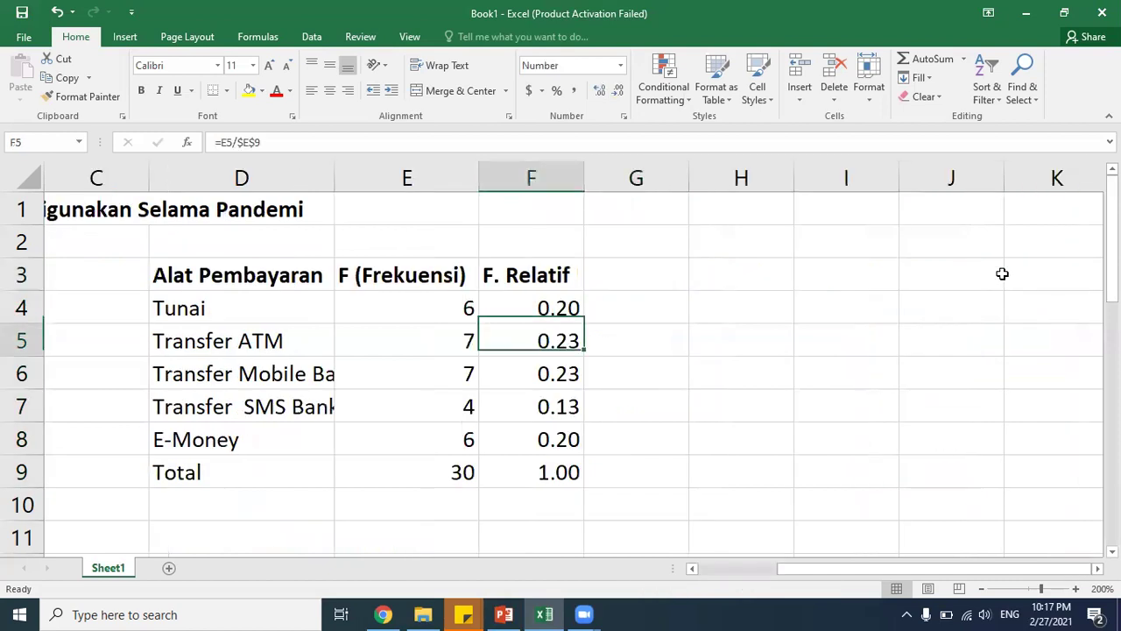
{"action": "key", "text": "Down"}
{"action": "key", "text": "Down"}
{"action": "key", "text": "Down"}
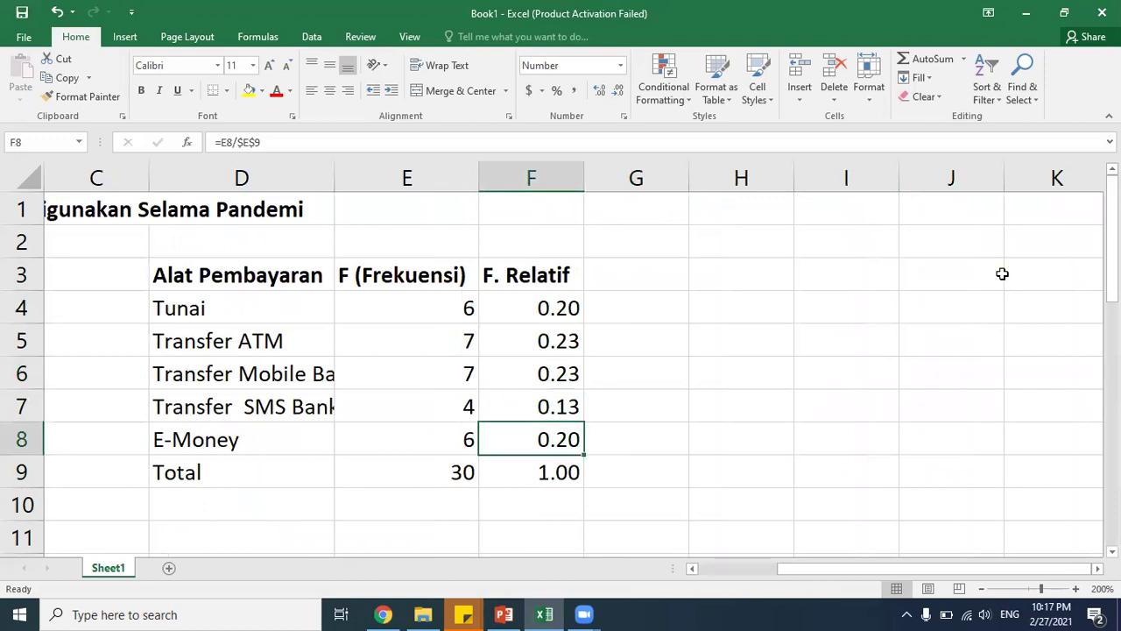
{"action": "key", "text": "Down"}
{"action": "key", "text": "Left"}
{"action": "key", "text": "Right"}
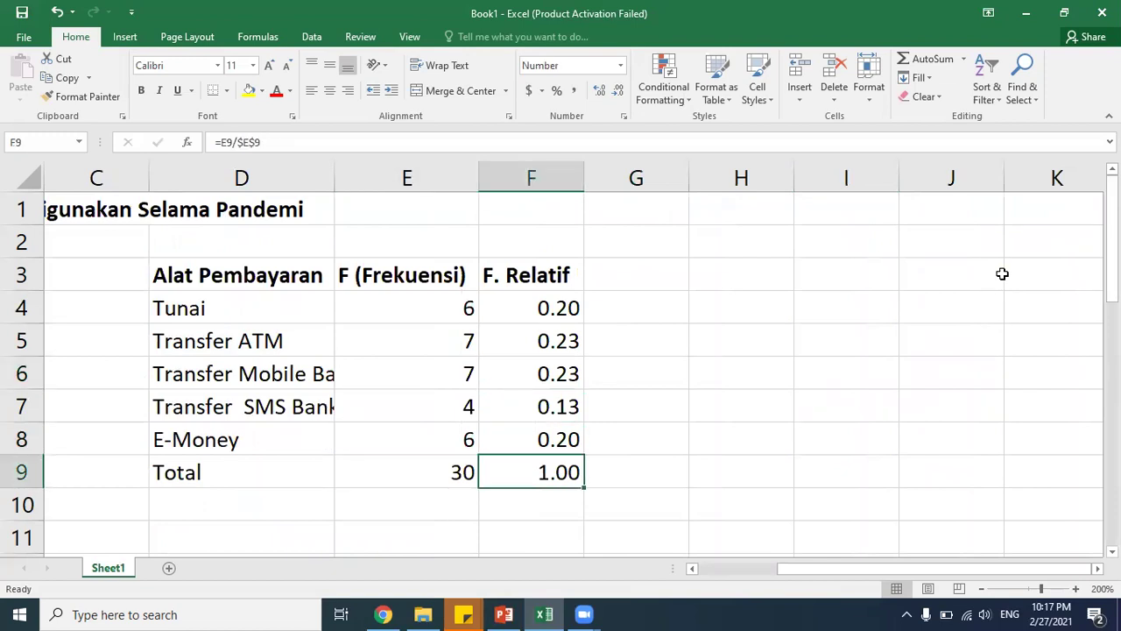
{"action": "key", "text": "Right"}
{"action": "key", "text": "Up"}
{"action": "key", "text": "Up"}
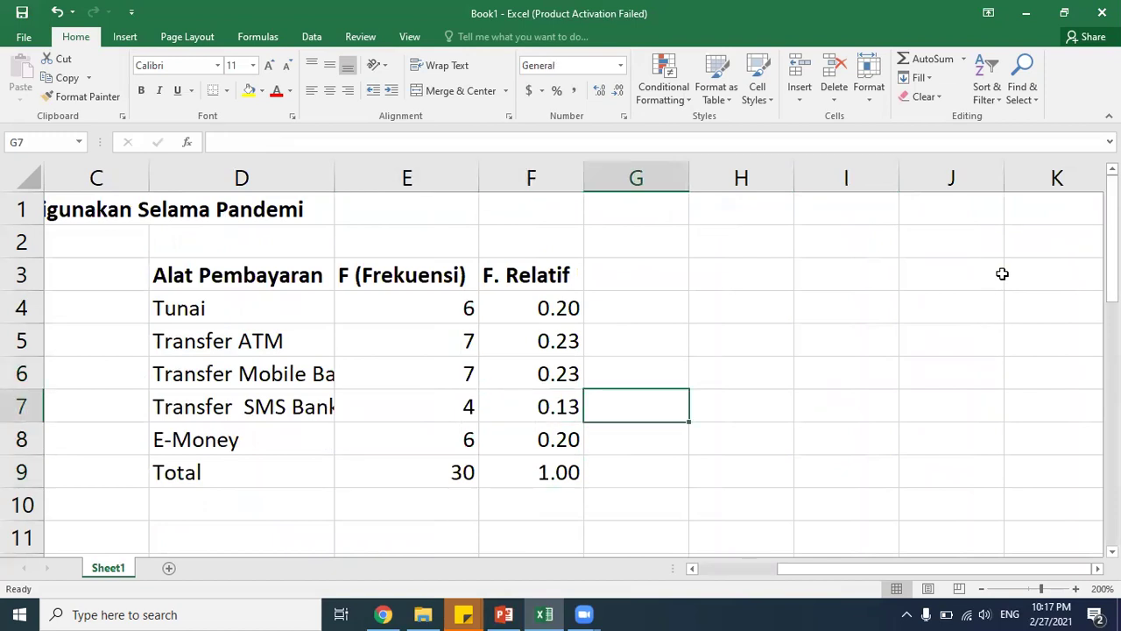
Step: Enter the column header FR (%) in cell G3
{"action": "key", "text": "Up"}
{"action": "key", "text": "Up"}
{"action": "key", "text": "Up"}
{"action": "key", "text": "Up"}
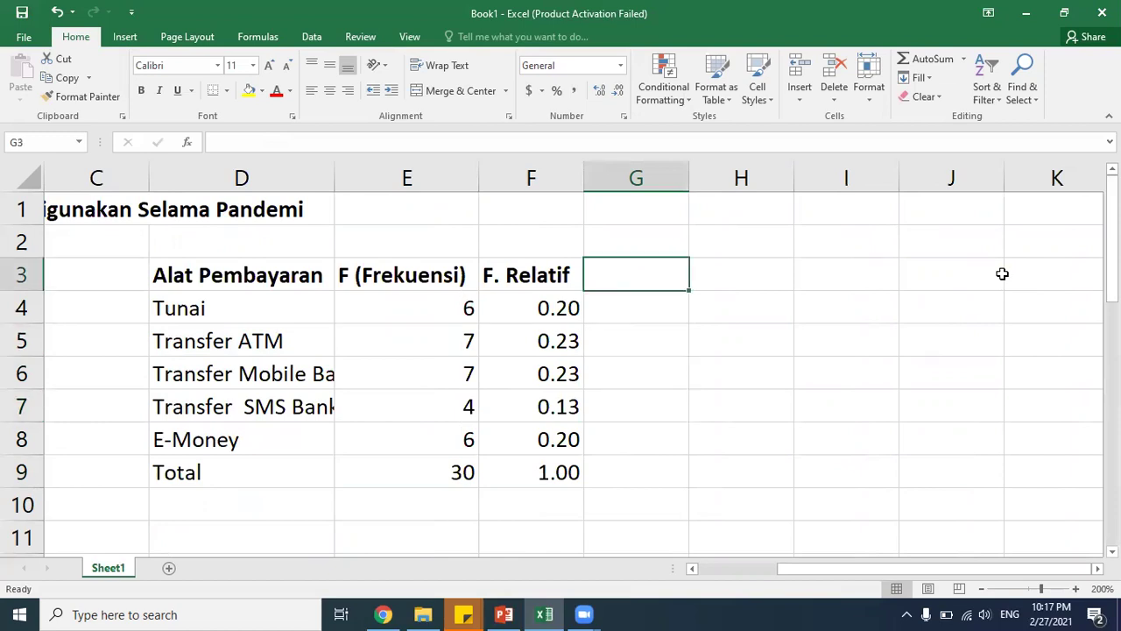
{"action": "type", "text": "FR ("}
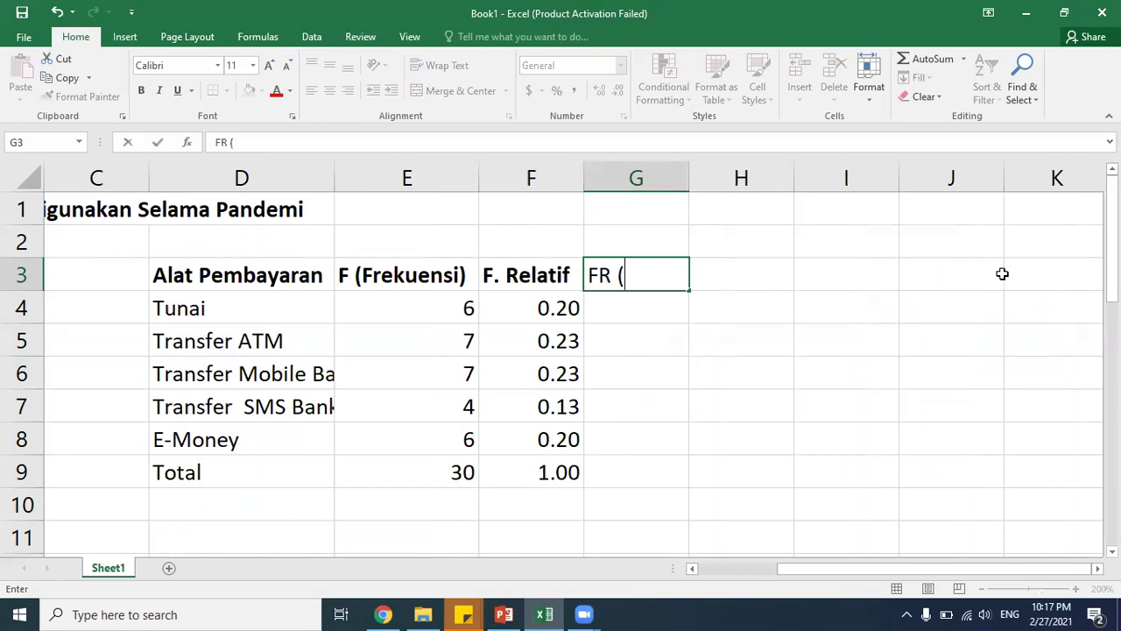
{"action": "type", "text": "%)"}
{"action": "key", "text": "Return"}
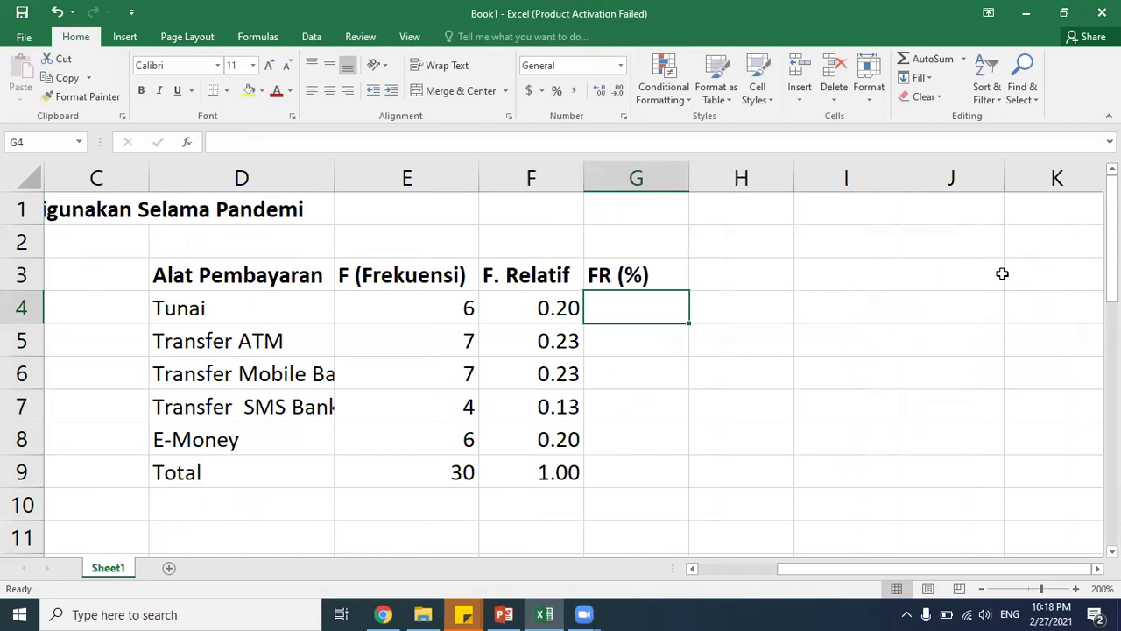
Step: Enter the formula =F4*100 in cell G4 to express Tunai's relative frequency as a percentage
{"action": "type", "text": "="}
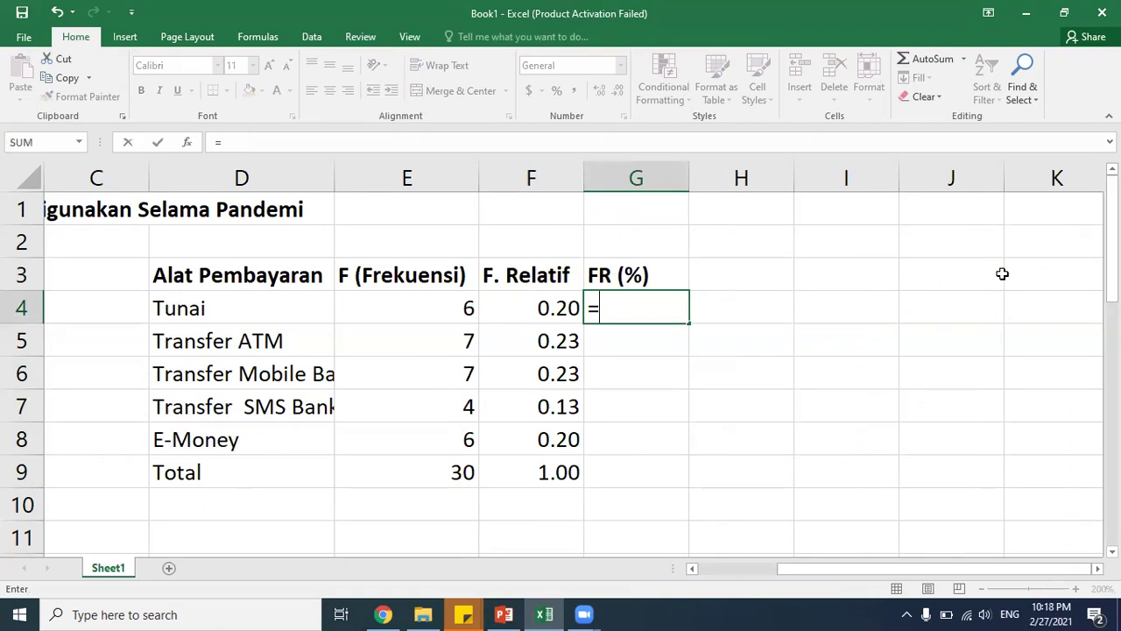
{"action": "key", "text": "Left"}
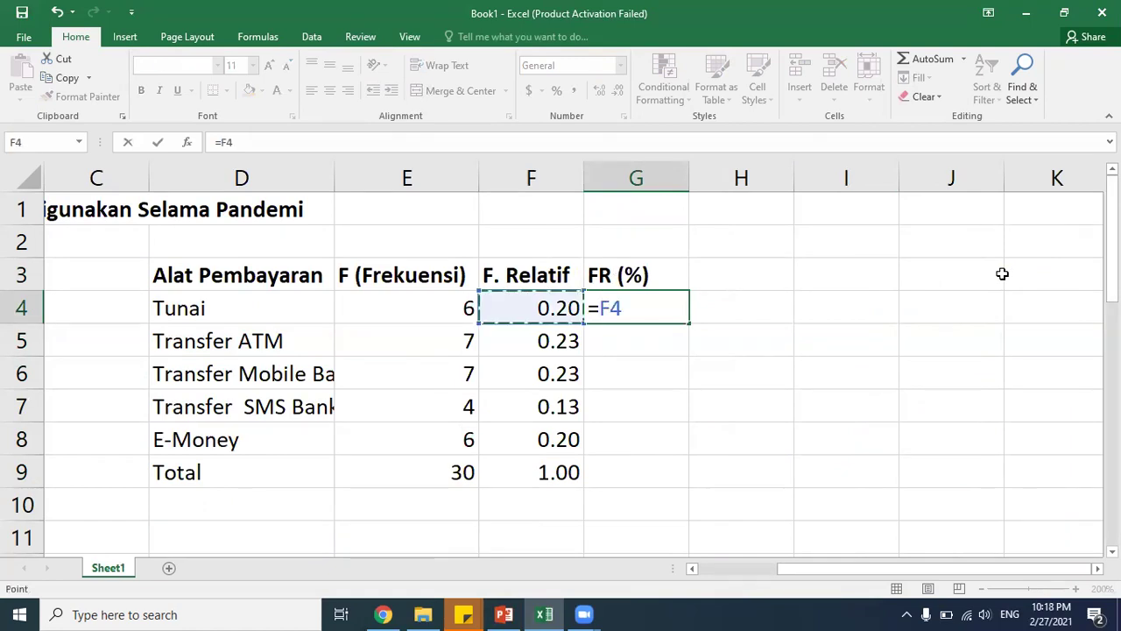
{"action": "type", "text": "*100"}
{"action": "key", "text": "Return"}
Step: Copy the percentage formula from G4 into cells G5:G9
{"action": "key", "text": "Up"}
{"action": "key", "text": "ctrl+c"}
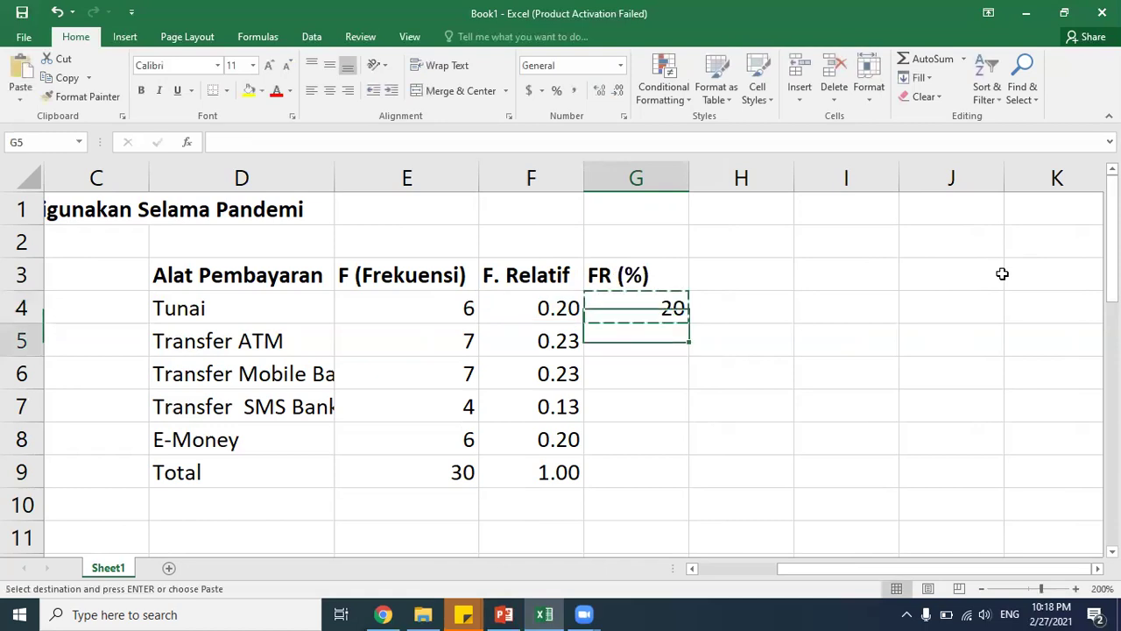
{"action": "key", "text": "shift+Down"}
{"action": "key", "text": "shift+Down"}
{"action": "key", "text": "shift+Down"}
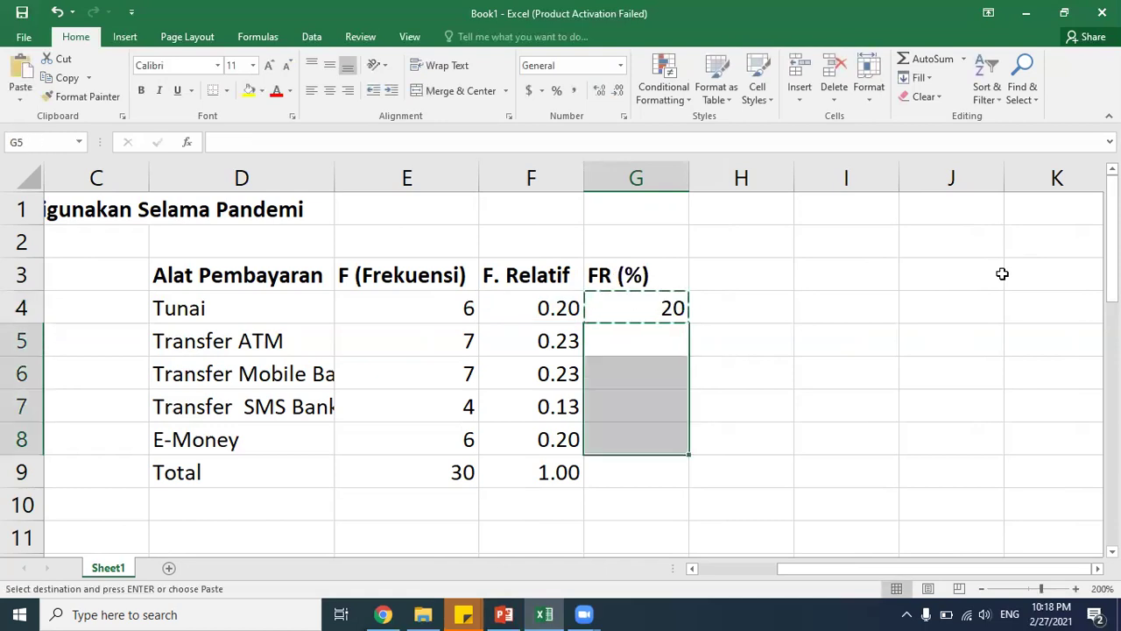
{"action": "key", "text": "shift+Down"}
{"action": "key", "text": "ctrl+v"}
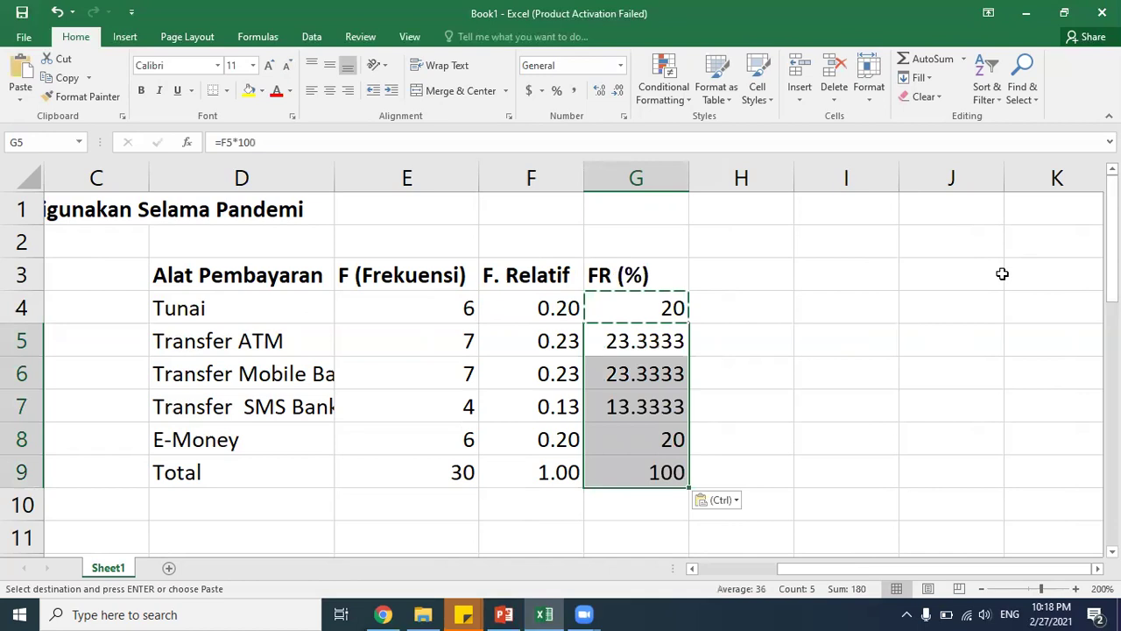
Step: Format the percentages in G4:G9 to show two decimal places
{"action": "left_click", "coordinate": [600, 90]}
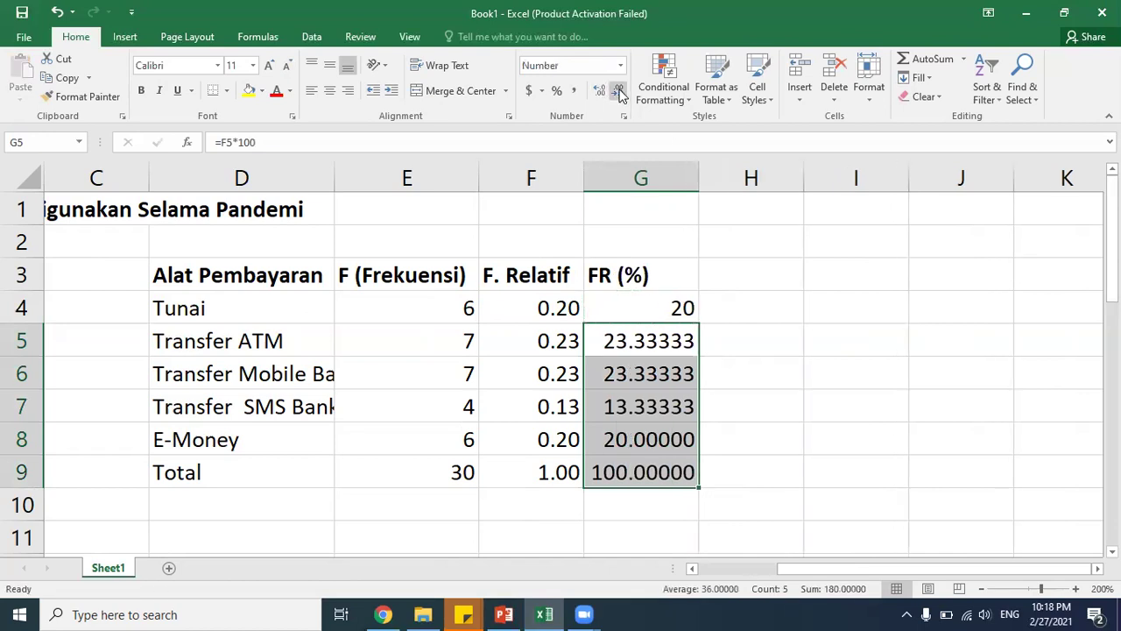
{"action": "double_click", "coordinate": [618, 92]}
{"action": "left_click", "coordinate": [619, 92]}
{"action": "key", "text": "Up"}
{"action": "key", "text": "shift+Down"}
{"action": "key", "text": "shift+Down"}
{"action": "key", "text": "shift+Down"}
{"action": "key", "text": "shift+Down"}
{"action": "key", "text": "shift+Down"}
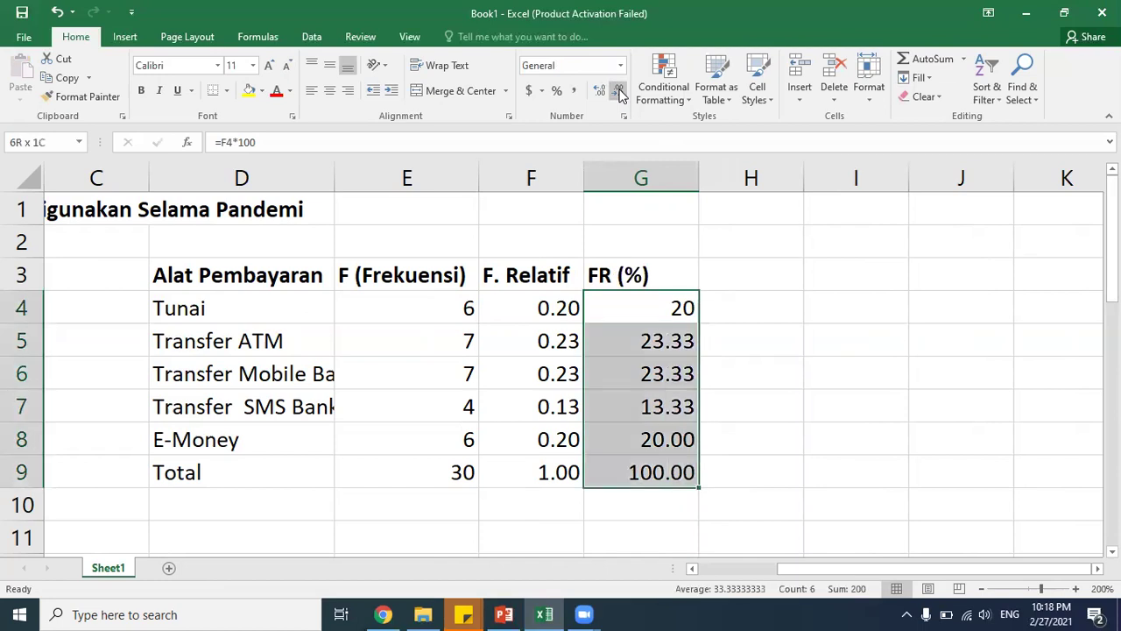
{"action": "left_click", "coordinate": [618, 92]}
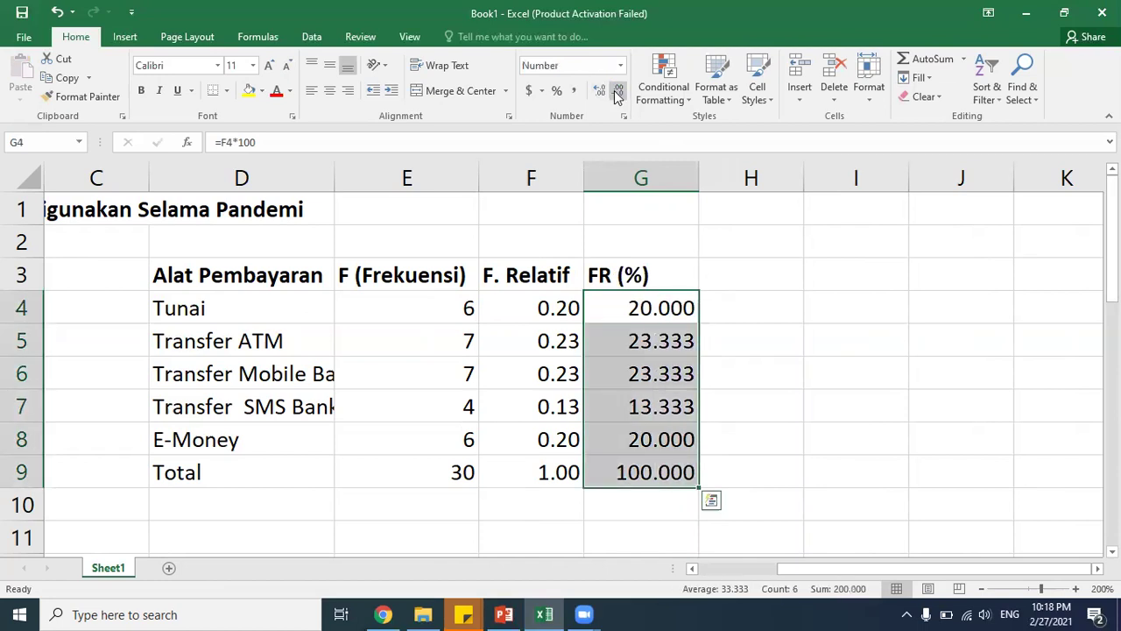
{"action": "left_click", "coordinate": [618, 92]}
{"action": "left_click", "coordinate": [618, 94]}
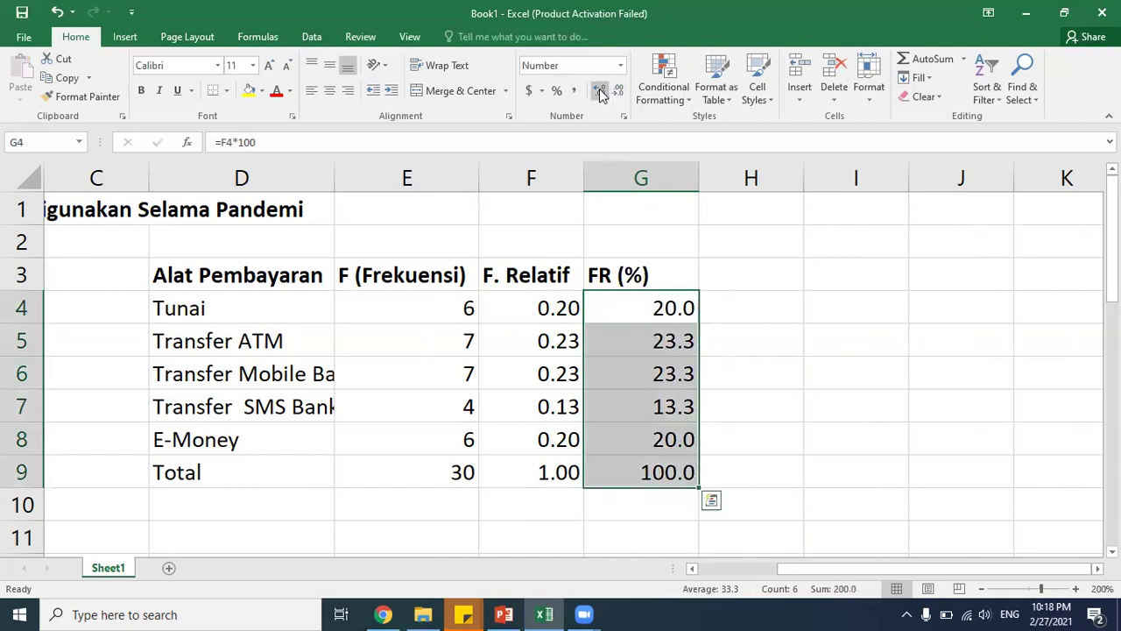
{"action": "left_click", "coordinate": [599, 91]}
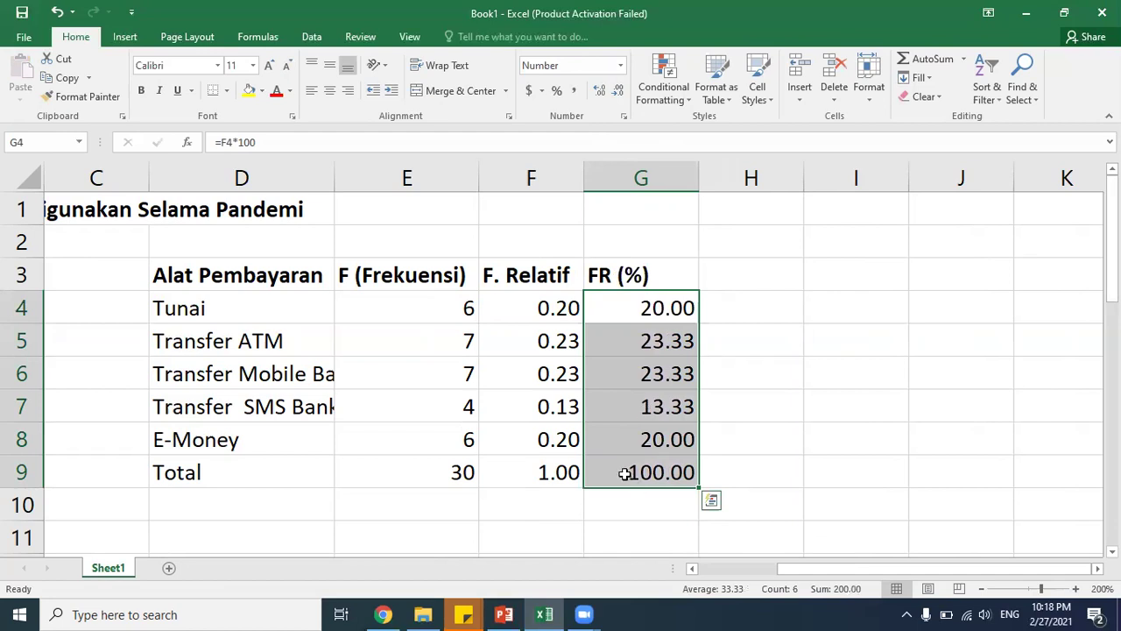
Step: Center the table headers in D3:G3 horizontally
{"action": "left_click", "coordinate": [622, 472]}
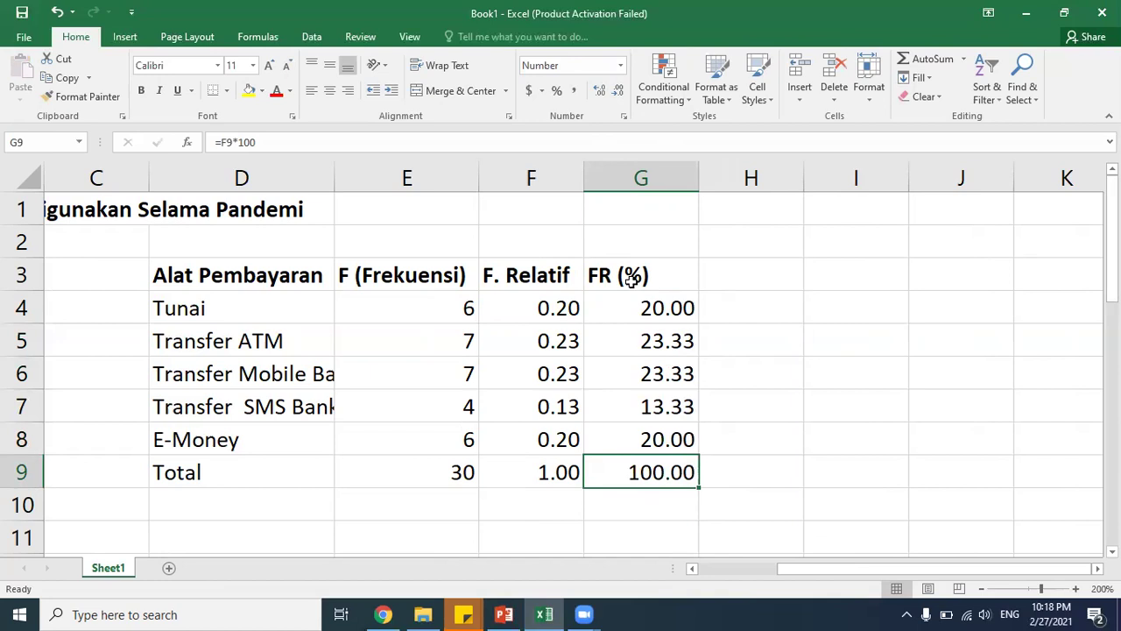
{"action": "key", "text": "Down"}
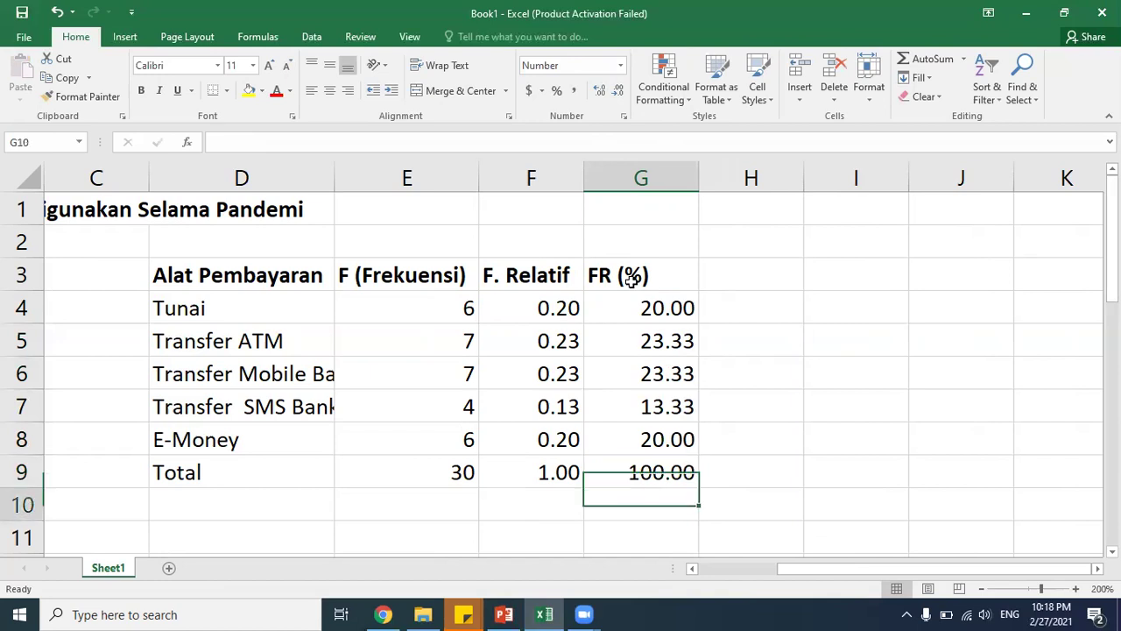
{"action": "key", "text": "Up"}
{"action": "key", "text": "Up"}
{"action": "key", "text": "Up"}
{"action": "key", "text": "Up"}
{"action": "key", "text": "Up"}
{"action": "key", "text": "Up"}
{"action": "key", "text": "Up"}
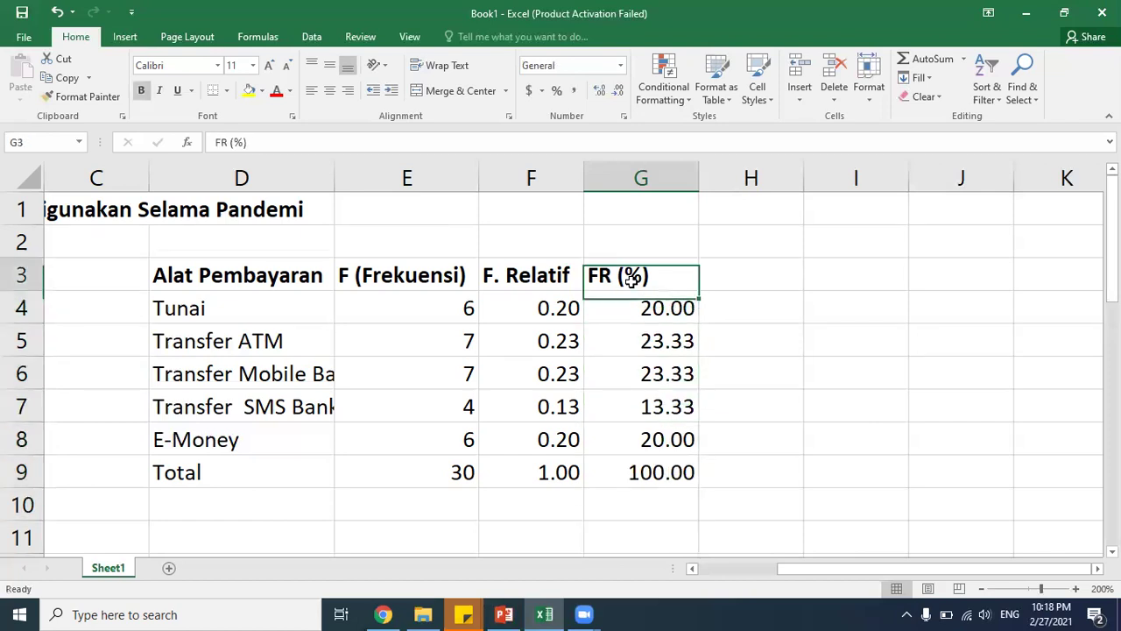
{"action": "key", "text": "Left"}
{"action": "key", "text": "Left"}
{"action": "key", "text": "Left"}
{"action": "key", "text": "shift+Right"}
{"action": "key", "text": "shift+Right"}
{"action": "key", "text": "shift+Right"}
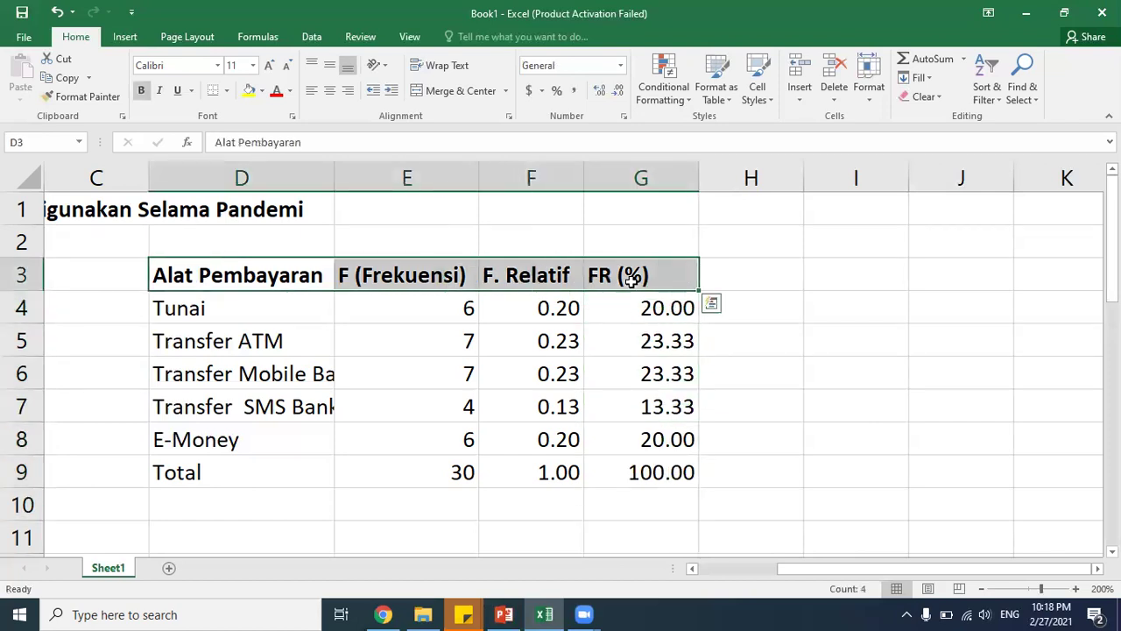
{"action": "left_click", "coordinate": [327, 97]}
Step: Apply all borders to the table D3:G9 and autofit column D to its longest payment method name
{"action": "key", "text": "shift+Down"}
{"action": "key", "text": "shift+Down"}
{"action": "key", "text": "shift+Down"}
{"action": "key", "text": "shift+Down"}
{"action": "key", "text": "shift+Down"}
{"action": "key", "text": "shift+Down"}
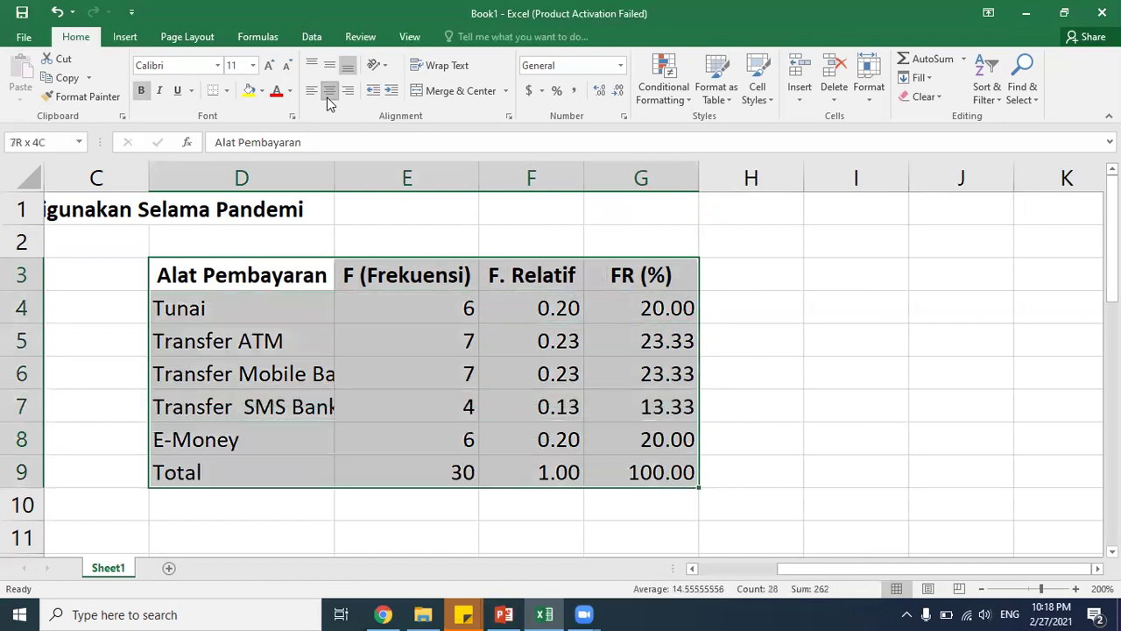
{"action": "left_click", "coordinate": [226, 90]}
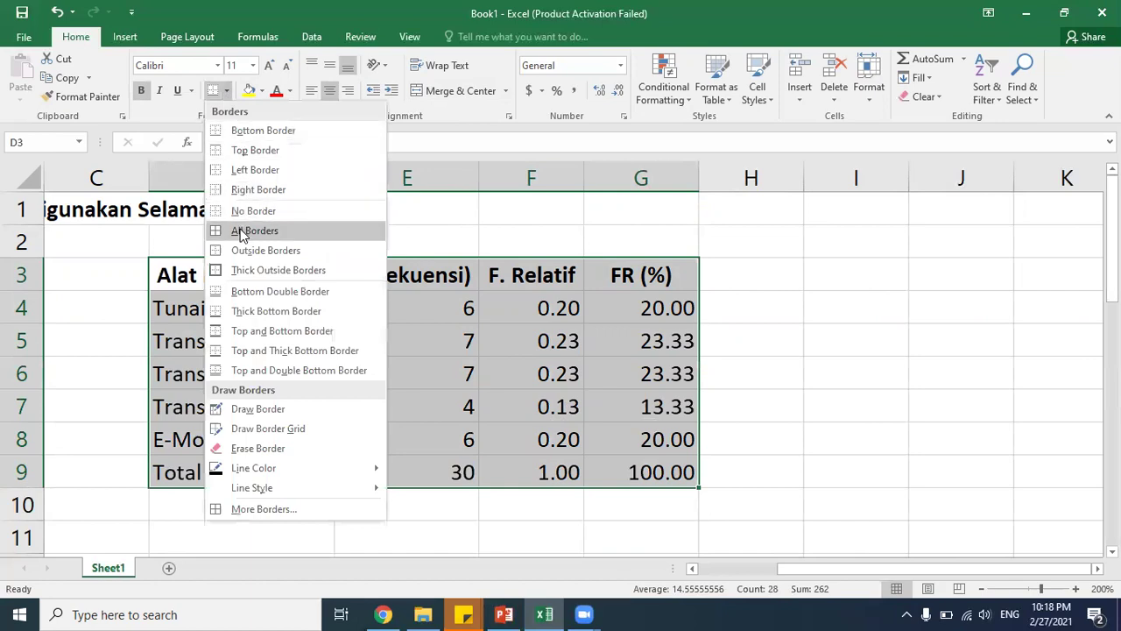
{"action": "left_click", "coordinate": [244, 231]}
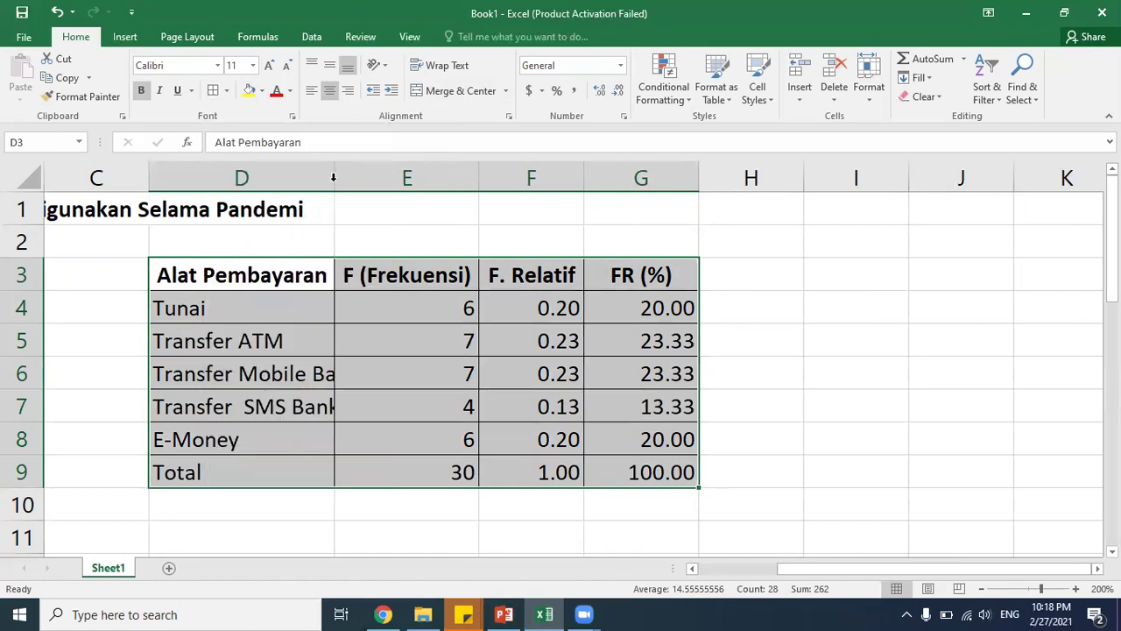
{"action": "double_click", "coordinate": [333, 181]}
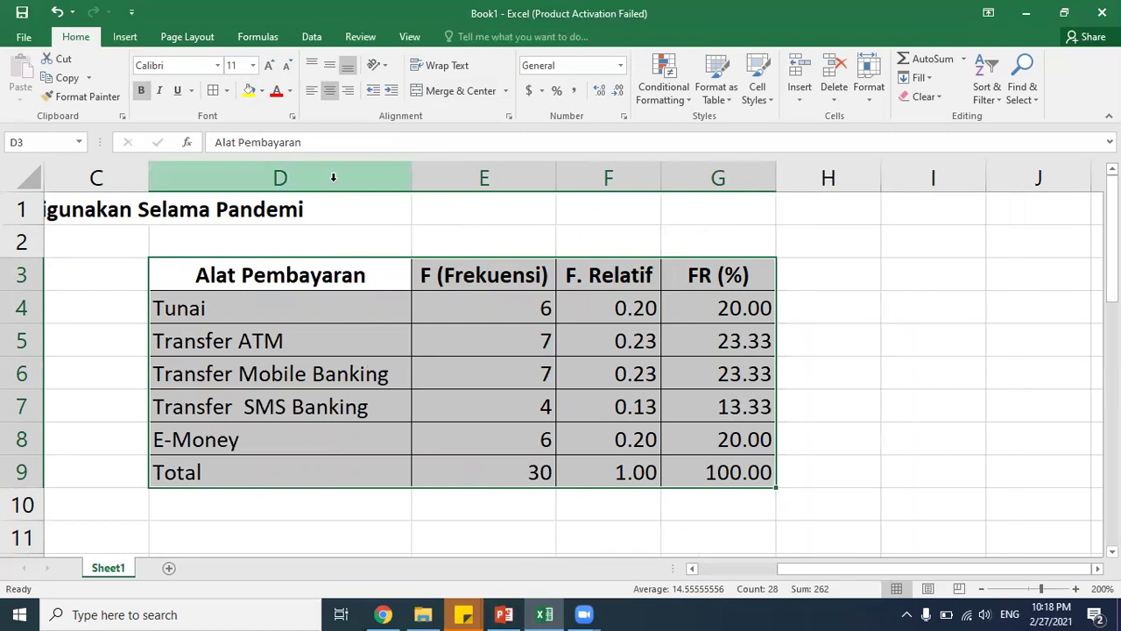
Step: Review the COUNTIF frequencies of the first payment methods in column E
{"action": "key", "text": "Down"}
{"action": "key", "text": "Down"}
{"action": "key", "text": "Up"}
{"action": "key", "text": "Right"}
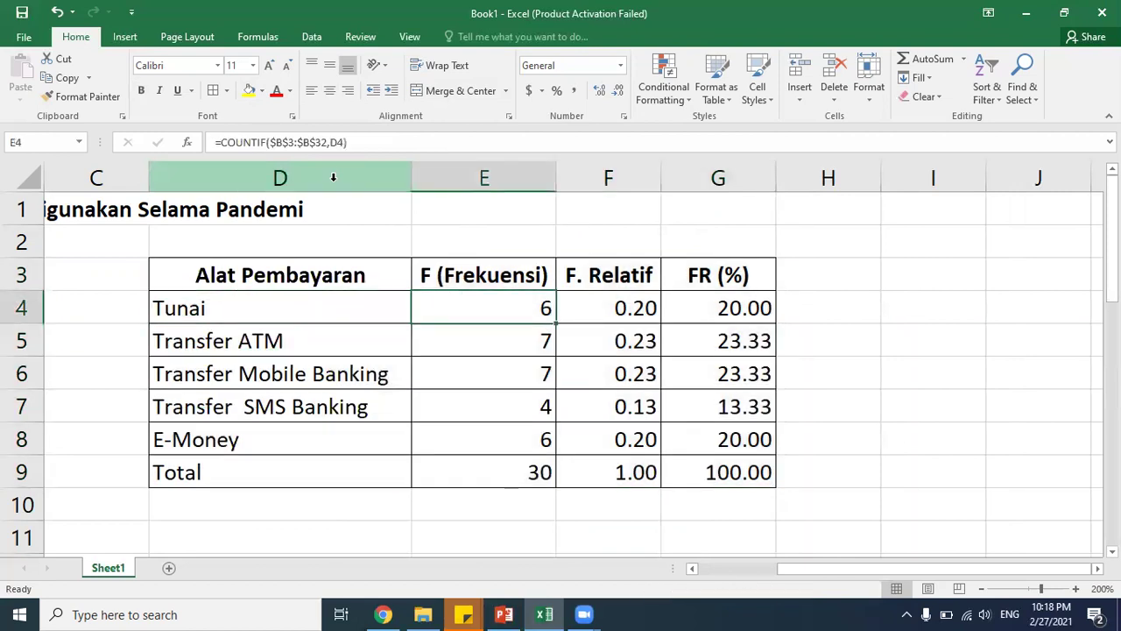
{"action": "key", "text": "Down"}
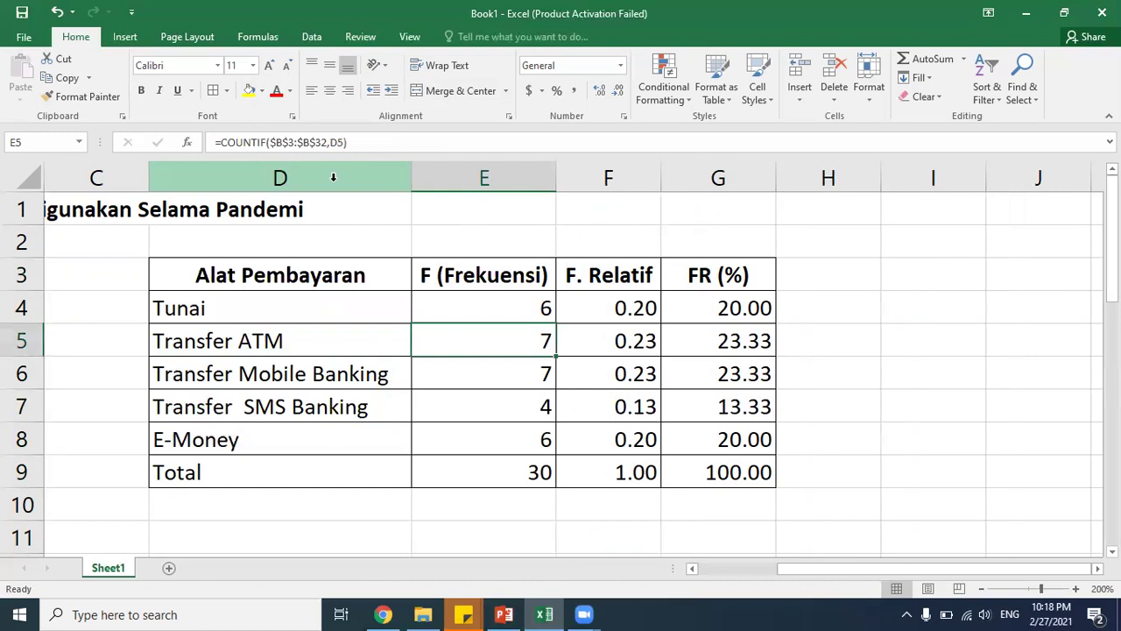
{"action": "key", "text": "Up"}
{"action": "key", "text": "Up"}
{"action": "key", "text": "Down"}
{"action": "key", "text": "Down"}
{"action": "key", "text": "Up"}
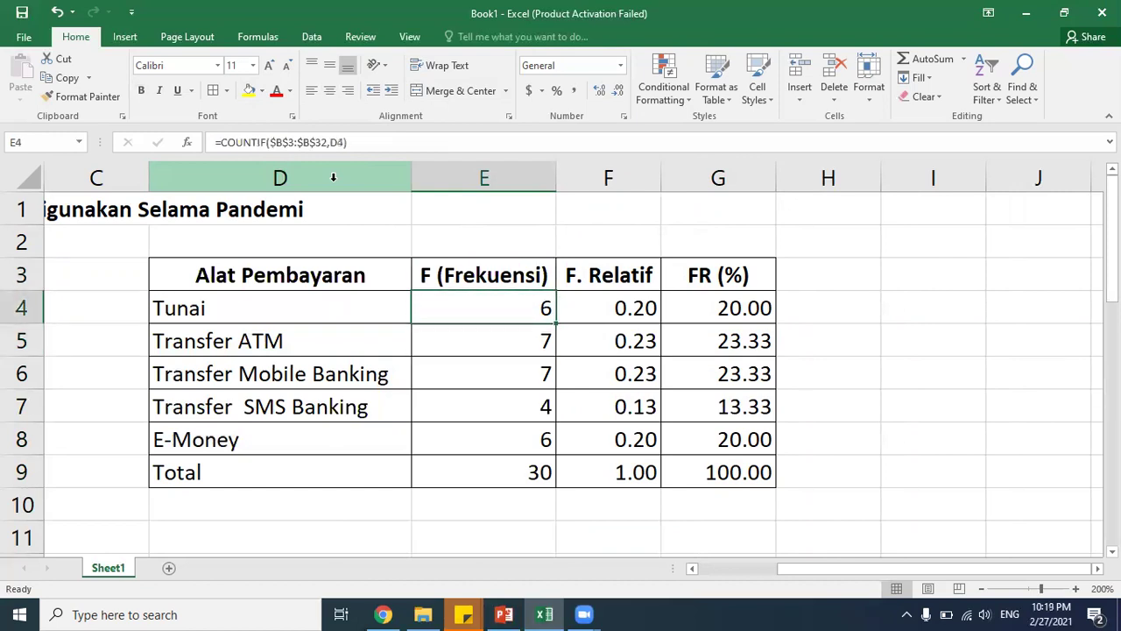
Step: Review the FR (%) values in column G for each payment method from Tunai to E-Money
{"action": "key", "text": "Right"}
{"action": "key", "text": "Right"}
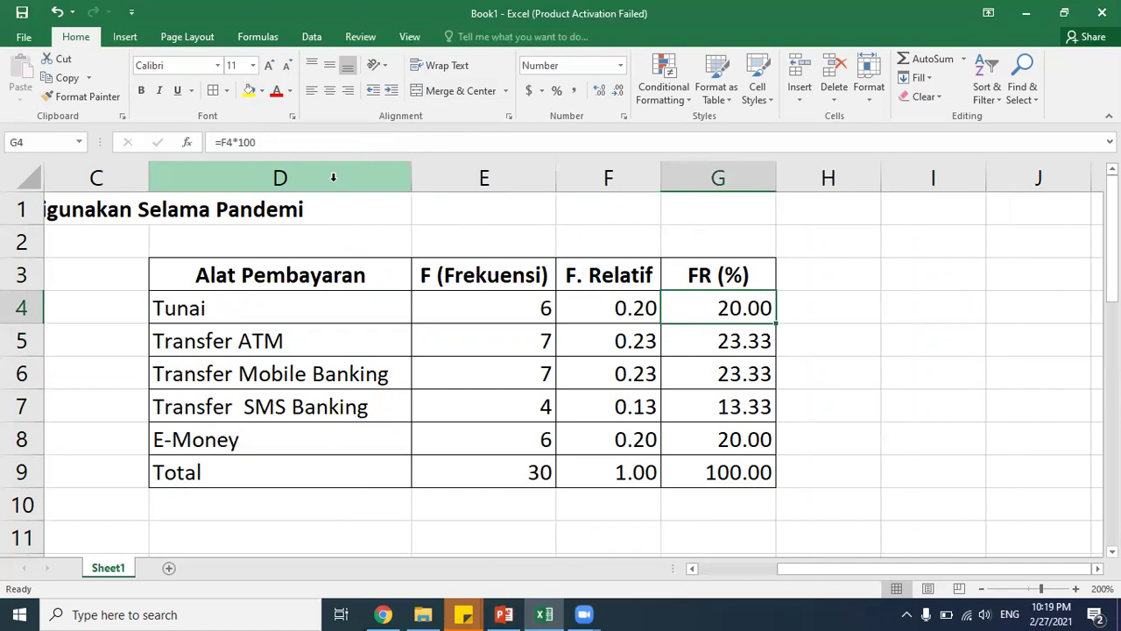
{"action": "key", "text": "Down"}
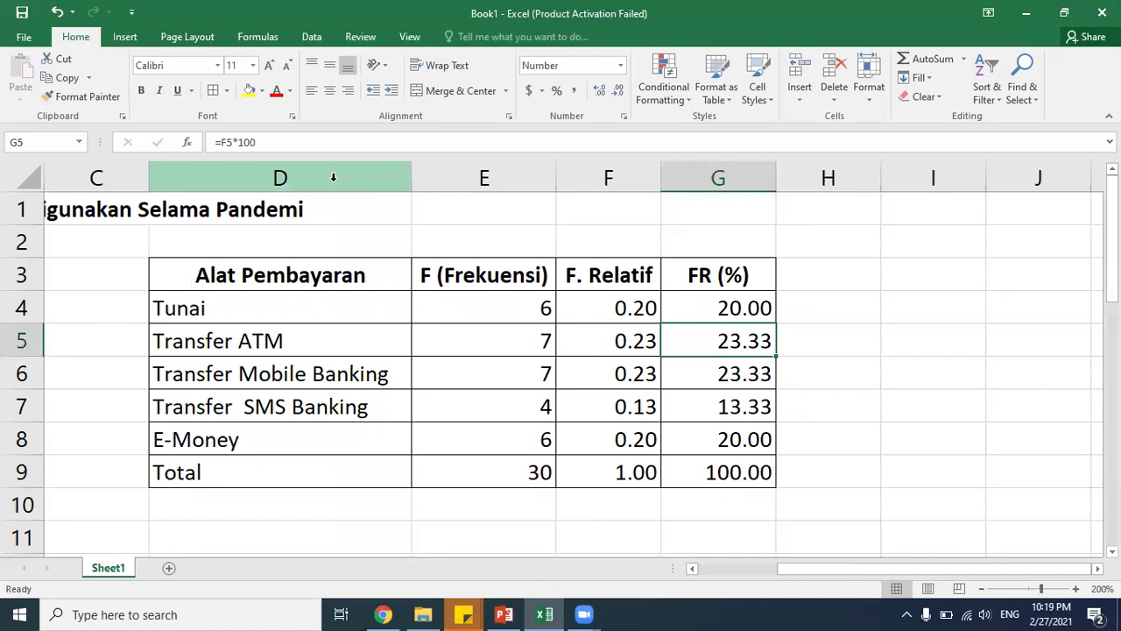
{"action": "key", "text": "Down"}
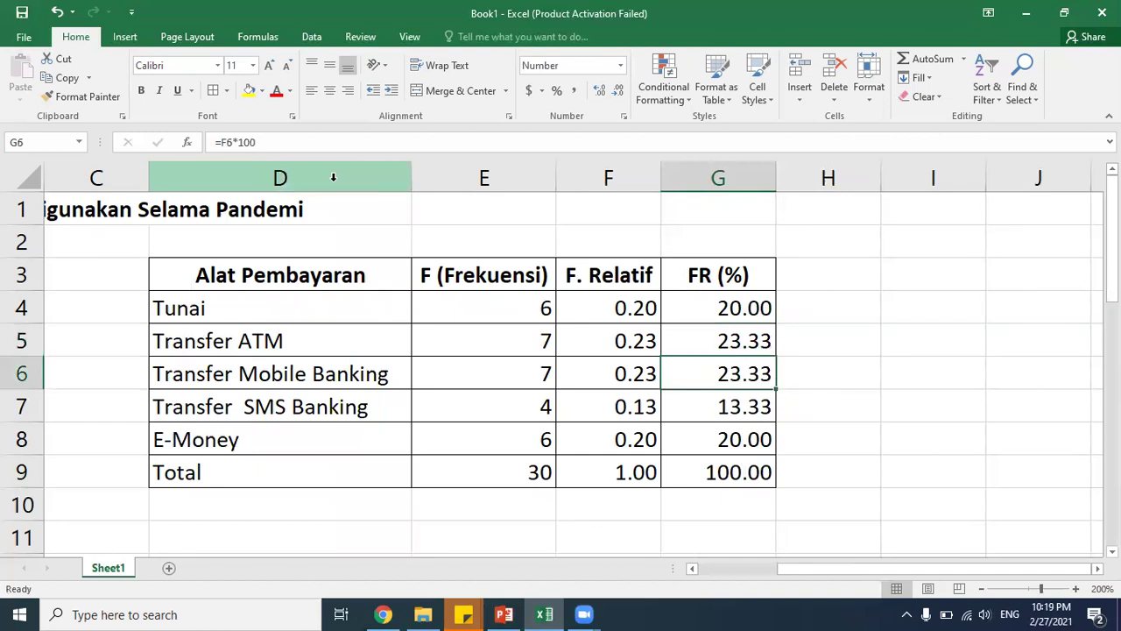
{"action": "key", "text": "Down"}
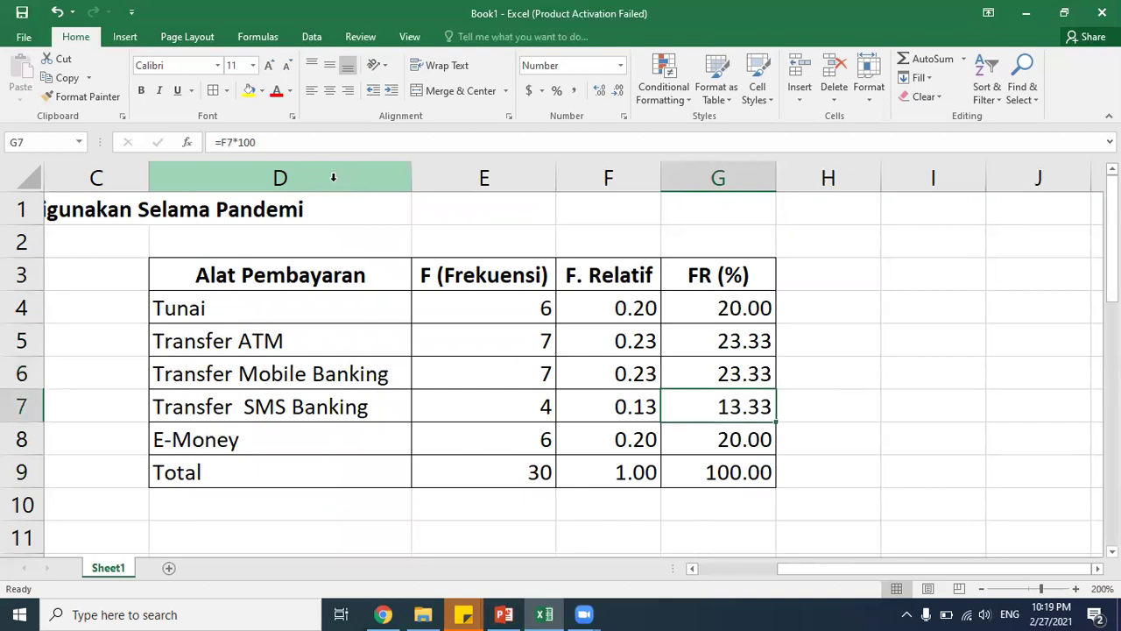
{"action": "key", "text": "Down"}
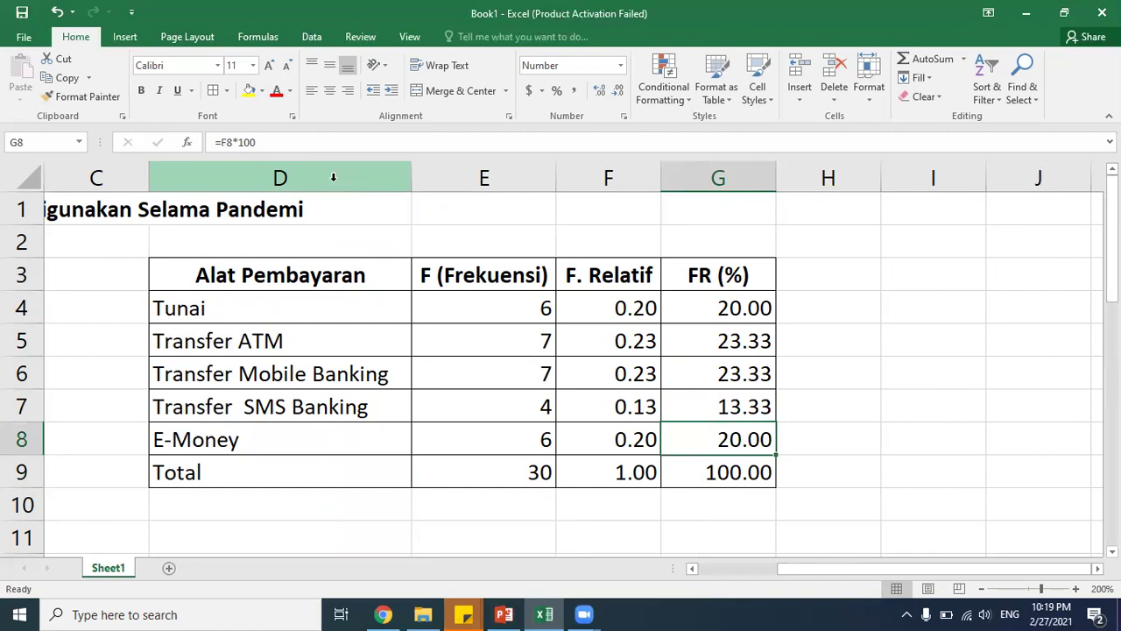
{"action": "key", "text": "Left"}
{"action": "key", "text": "Home"}
{"action": "key", "text": "Right"}
{"action": "key", "text": "Right"}
{"action": "key", "text": "Right"}
{"action": "key", "text": "Right"}
{"action": "key", "text": "Right"}
{"action": "key", "text": "Right"}
{"action": "key", "text": "Right"}
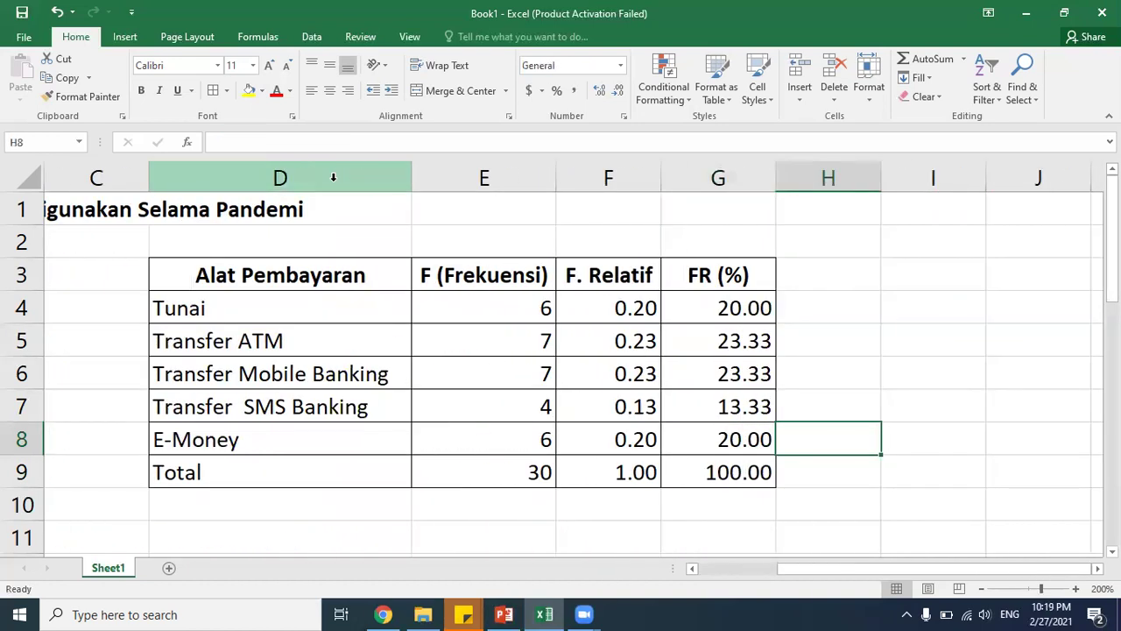
{"action": "key", "text": "Left"}
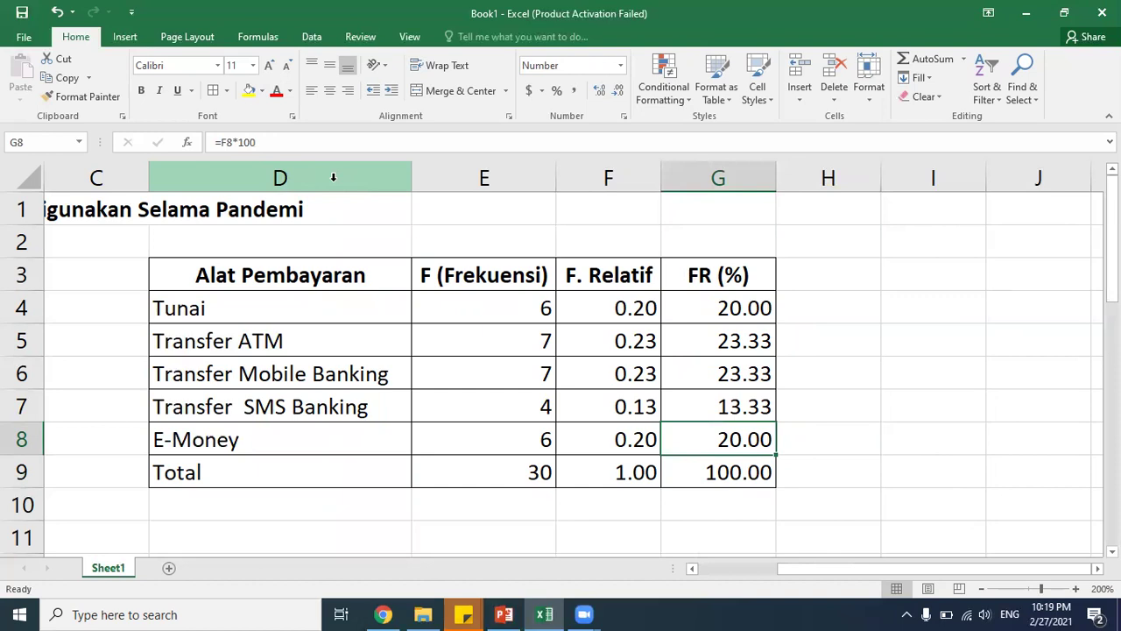
{"action": "key", "text": "Up"}
{"action": "key", "text": "Up"}
{"action": "key", "text": "Up"}
{"action": "key", "text": "Up"}
{"action": "key", "text": "Up"}
{"action": "key", "text": "Up"}
{"action": "key", "text": "Up"}
{"action": "key", "text": "Down"}
{"action": "key", "text": "Down"}
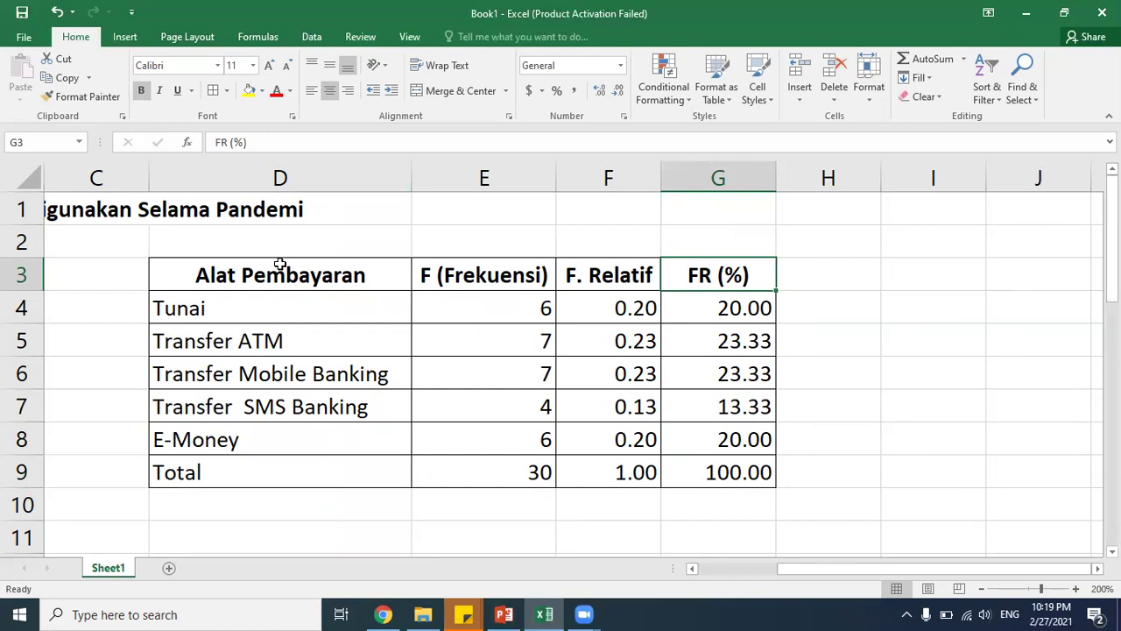
Step: Insert a clustered column chart of the payment method frequencies in D3:E8 from the recommended charts
{"action": "mouse_move", "coordinate": [279, 264]}
{"action": "left_mouse_down"}
{"action": "mouse_move", "coordinate": [373, 345]}
{"action": "mouse_move", "coordinate": [412, 415]}
{"action": "mouse_move", "coordinate": [441, 432]}
{"action": "left_mouse_up"}
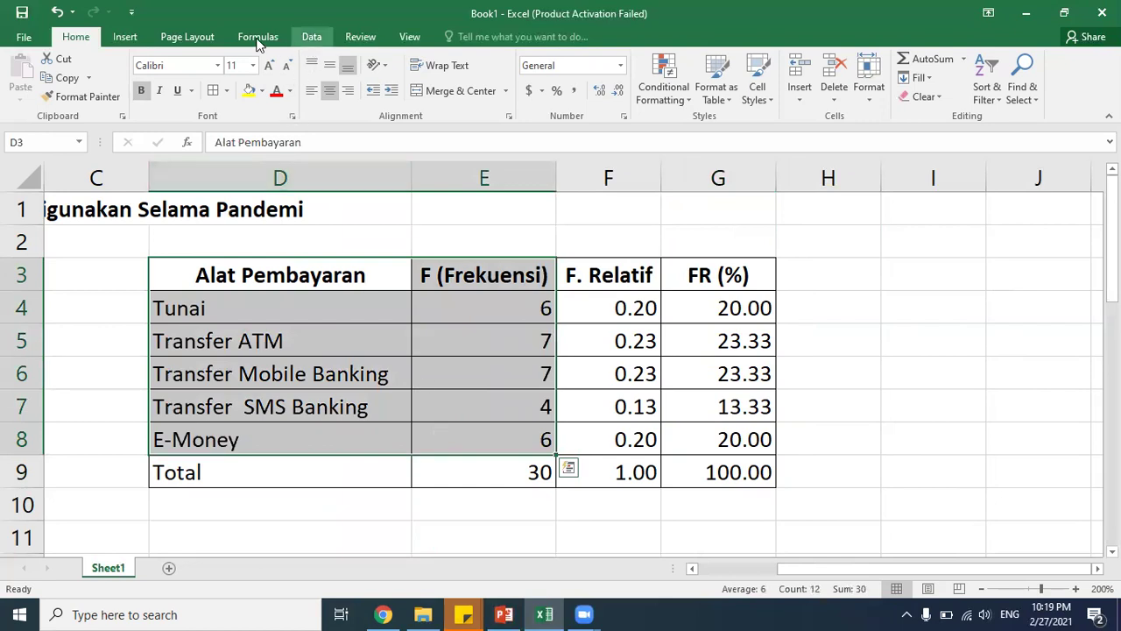
{"action": "left_click", "coordinate": [125, 37]}
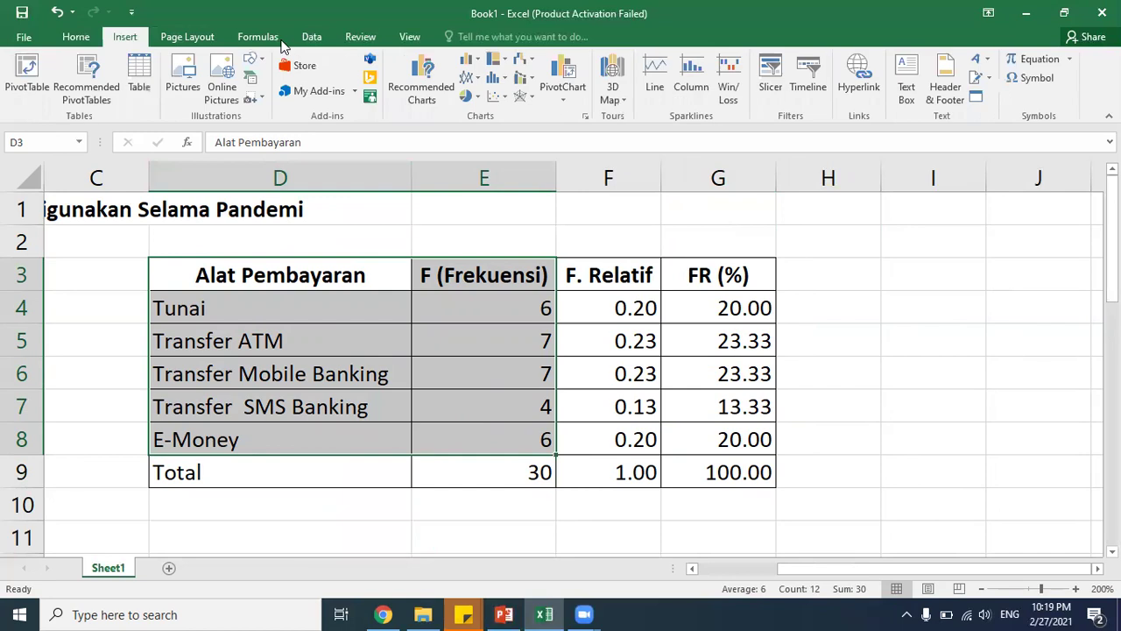
{"action": "left_click", "coordinate": [428, 91]}
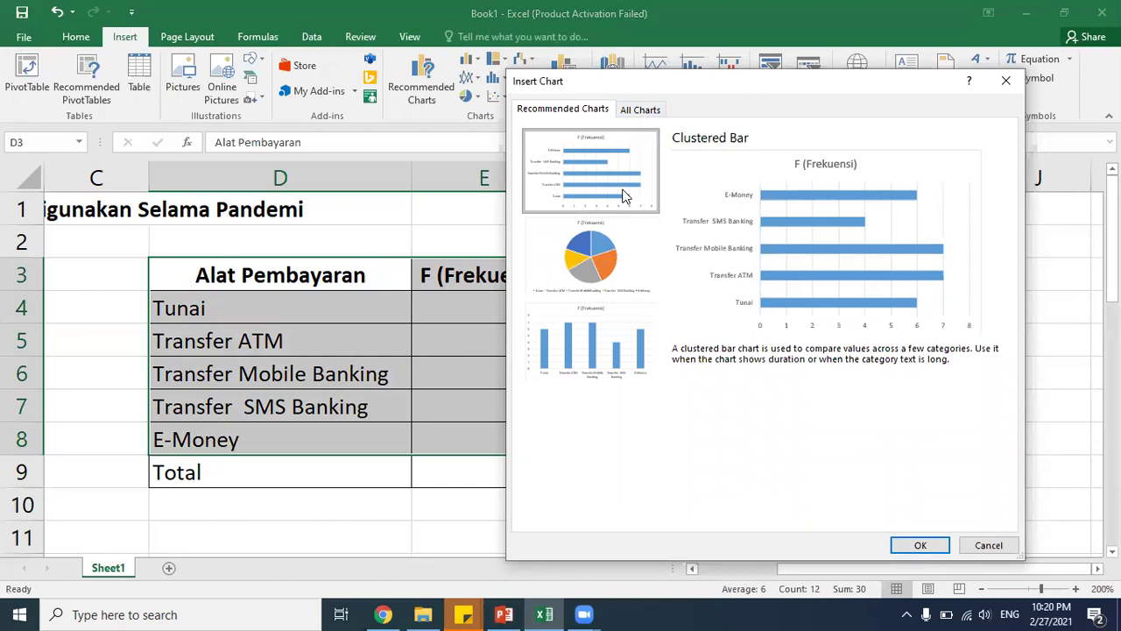
{"action": "left_click", "coordinate": [588, 350]}
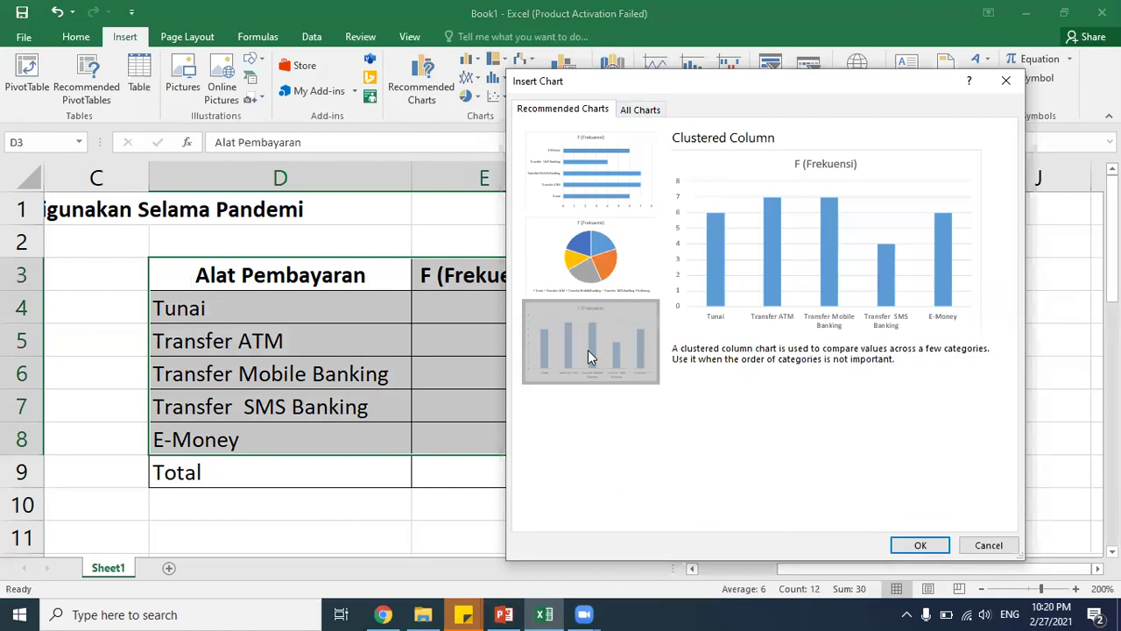
{"action": "left_click", "coordinate": [573, 191]}
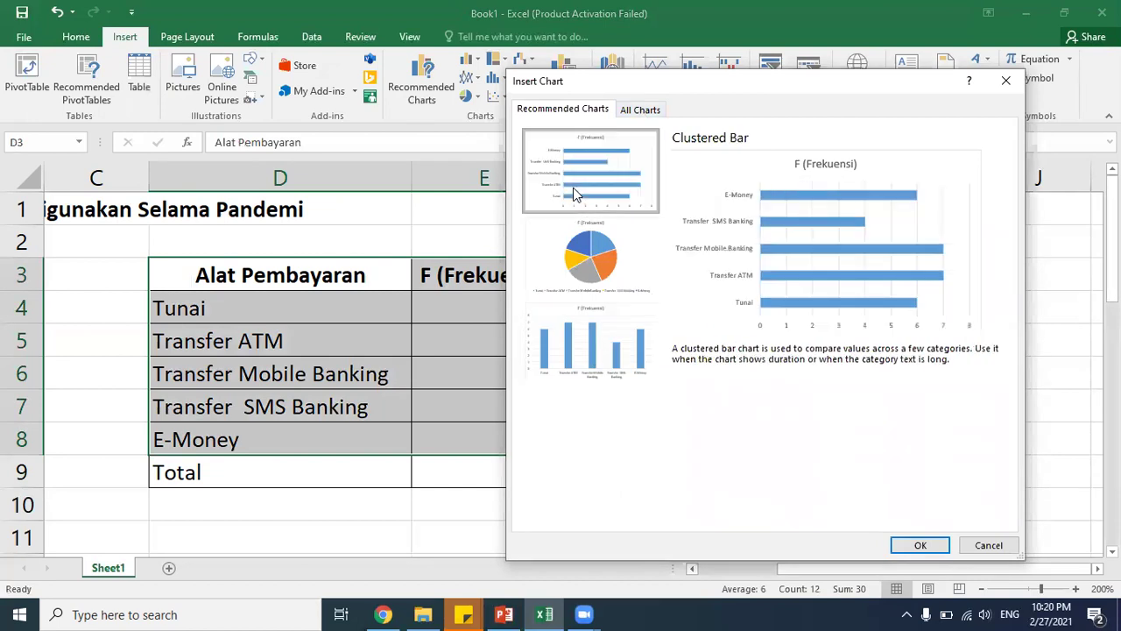
{"action": "left_click", "coordinate": [585, 248]}
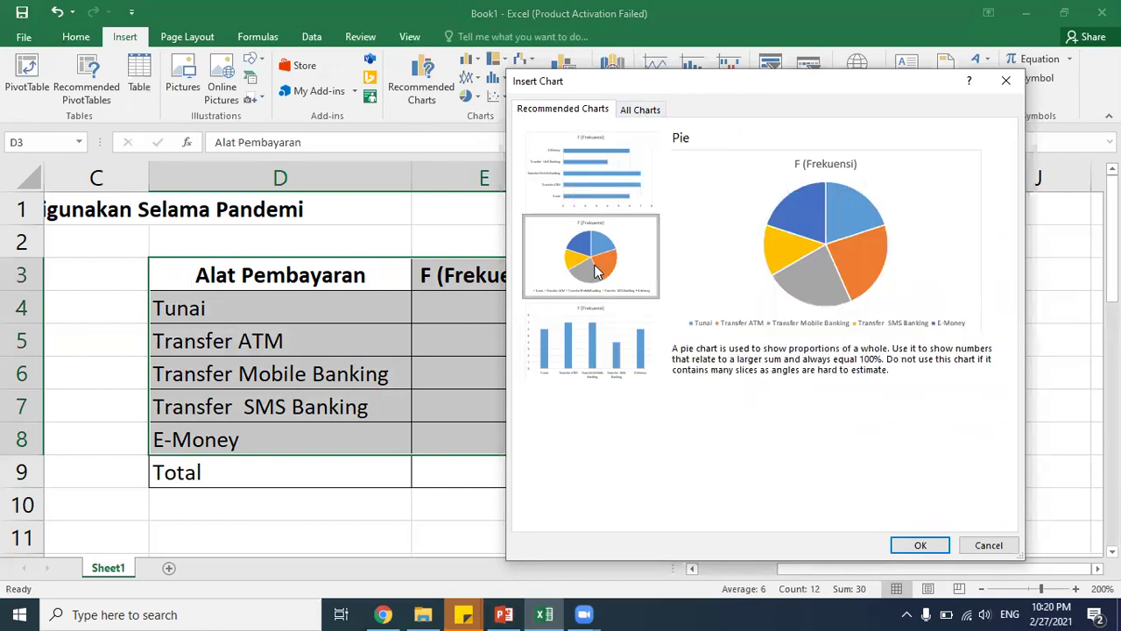
{"action": "left_click", "coordinate": [591, 209]}
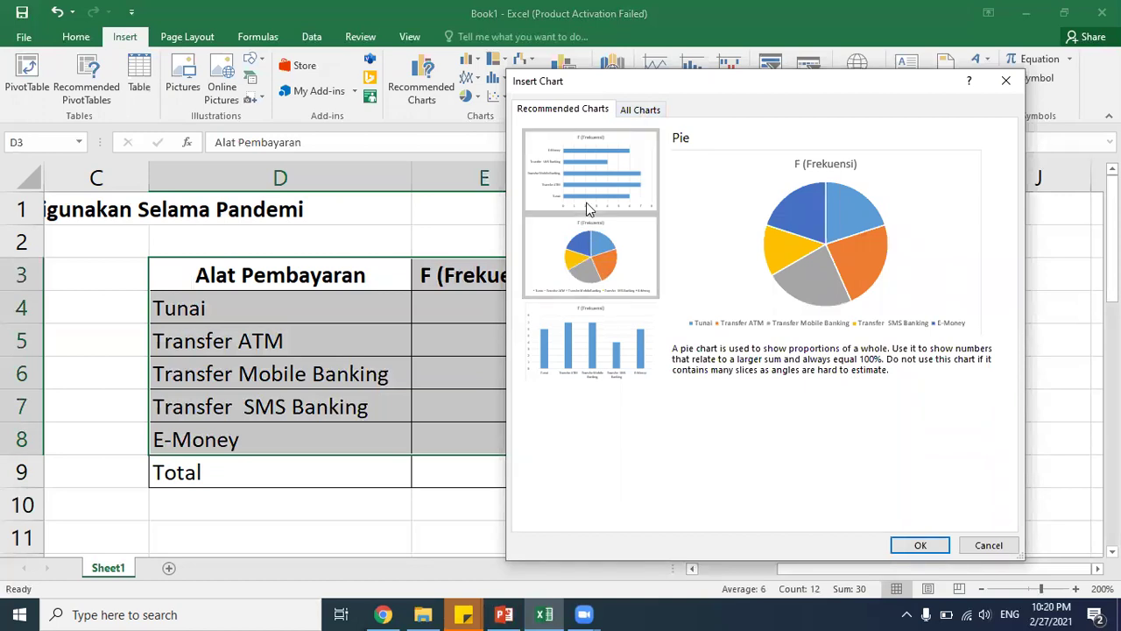
{"action": "left_click", "coordinate": [599, 344]}
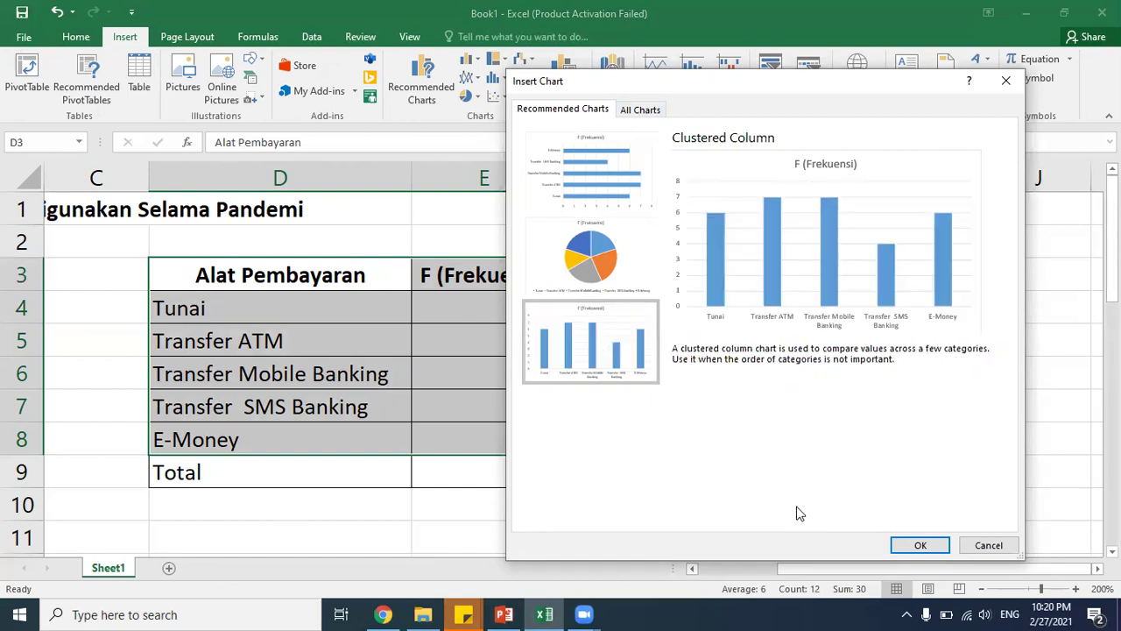
{"action": "left_click", "coordinate": [916, 547]}
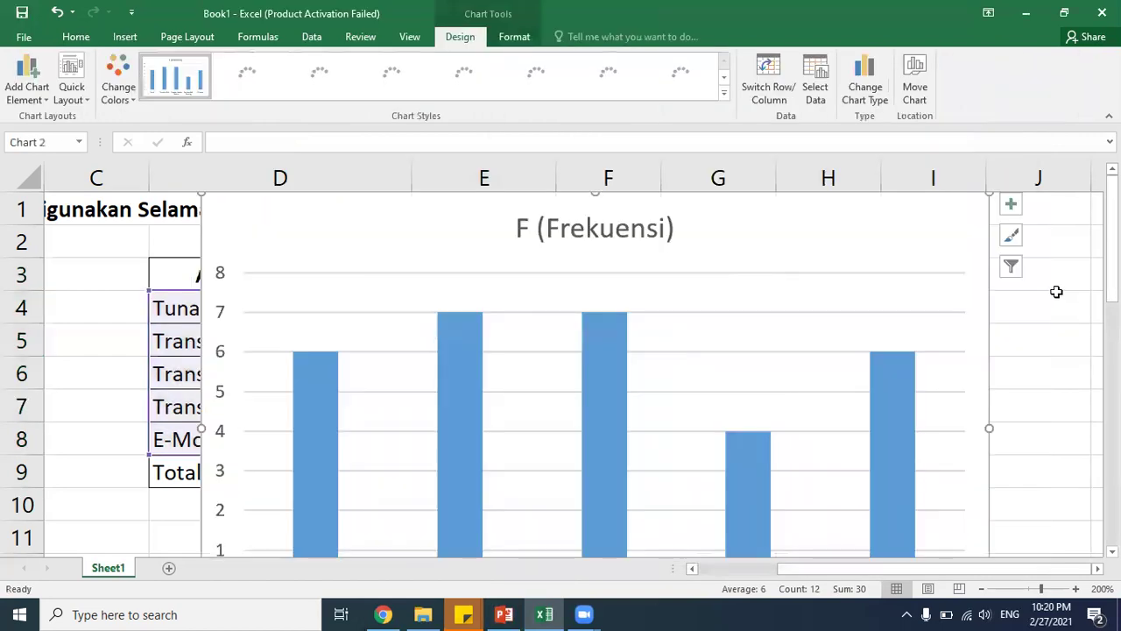
Step: Move the column chart down below the frequency table so it starts near column D
{"action": "scroll", "coordinate": [686, 398], "scroll_direction": "down", "scroll_amount": 3}
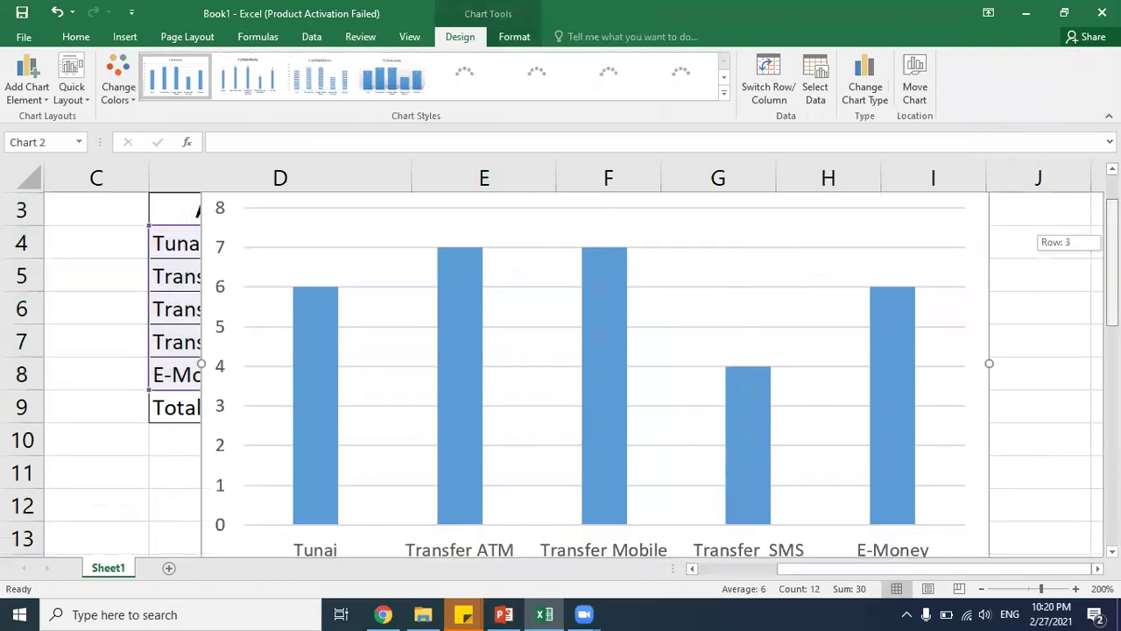
{"action": "left_click_drag", "start_coordinate": [675, 405], "coordinate": [640, 446]}
{"action": "left_click", "coordinate": [540, 390]}
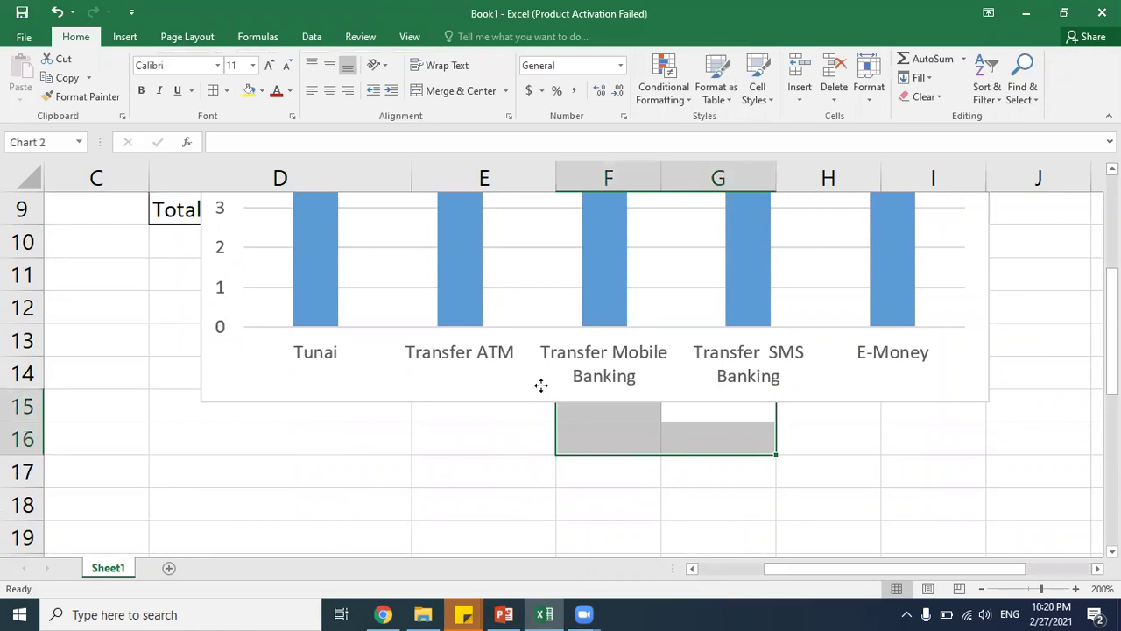
{"action": "mouse_move", "coordinate": [499, 515]}
{"action": "left_mouse_down"}
{"action": "mouse_move", "coordinate": [491, 555]}
{"action": "mouse_move", "coordinate": [486, 541]}
{"action": "left_mouse_up"}
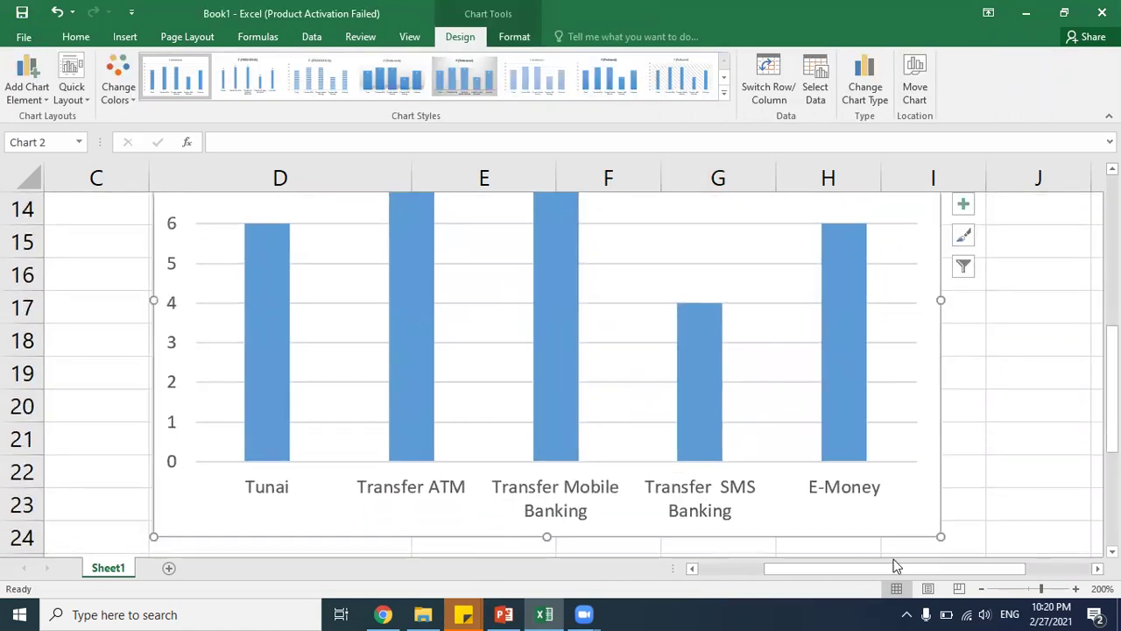
Step: Nudge the column chart slightly toward column C, just beneath the Total row of the frequency table
{"action": "left_click", "coordinate": [983, 590]}
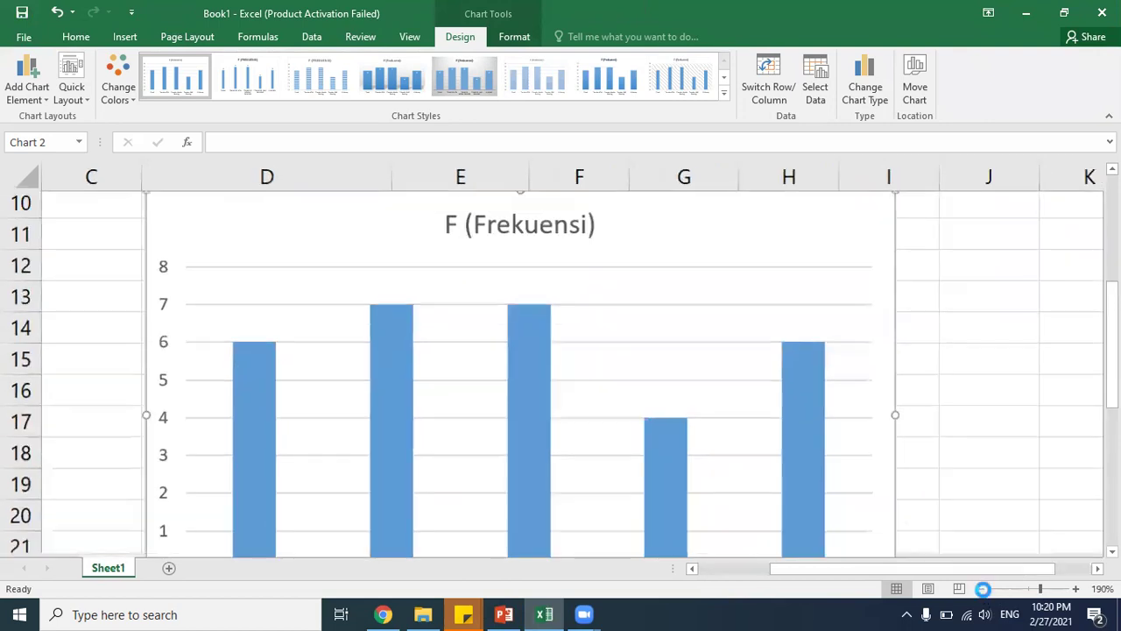
{"action": "left_click", "coordinate": [982, 589]}
{"action": "left_click", "coordinate": [983, 589]}
{"action": "left_click", "coordinate": [982, 589]}
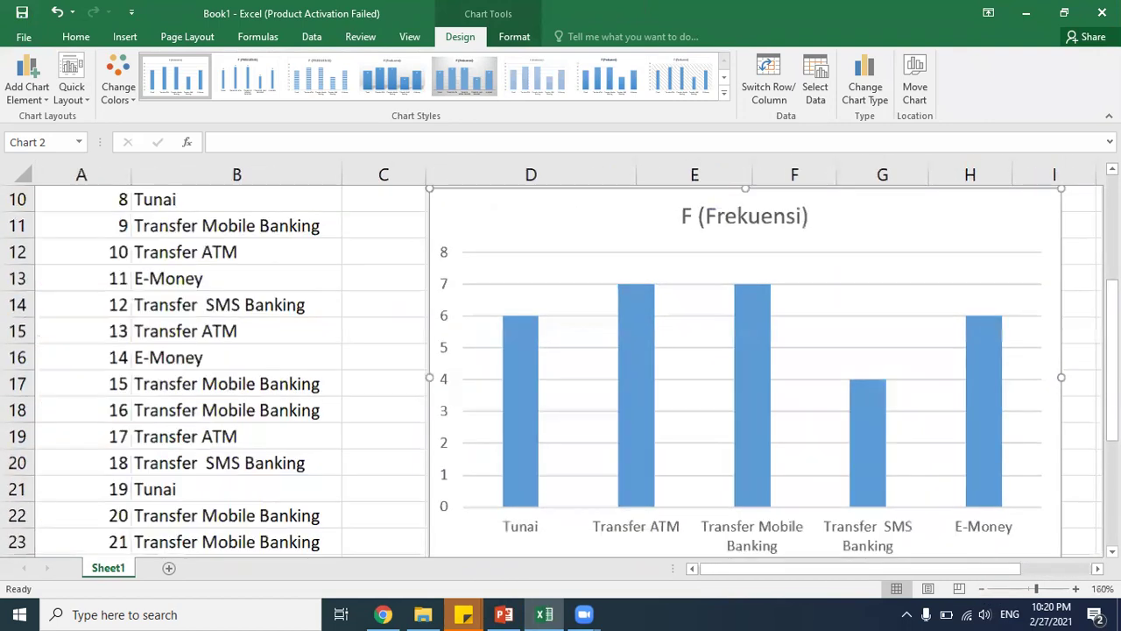
{"action": "left_click_drag", "start_coordinate": [1110, 429], "coordinate": [1111, 424]}
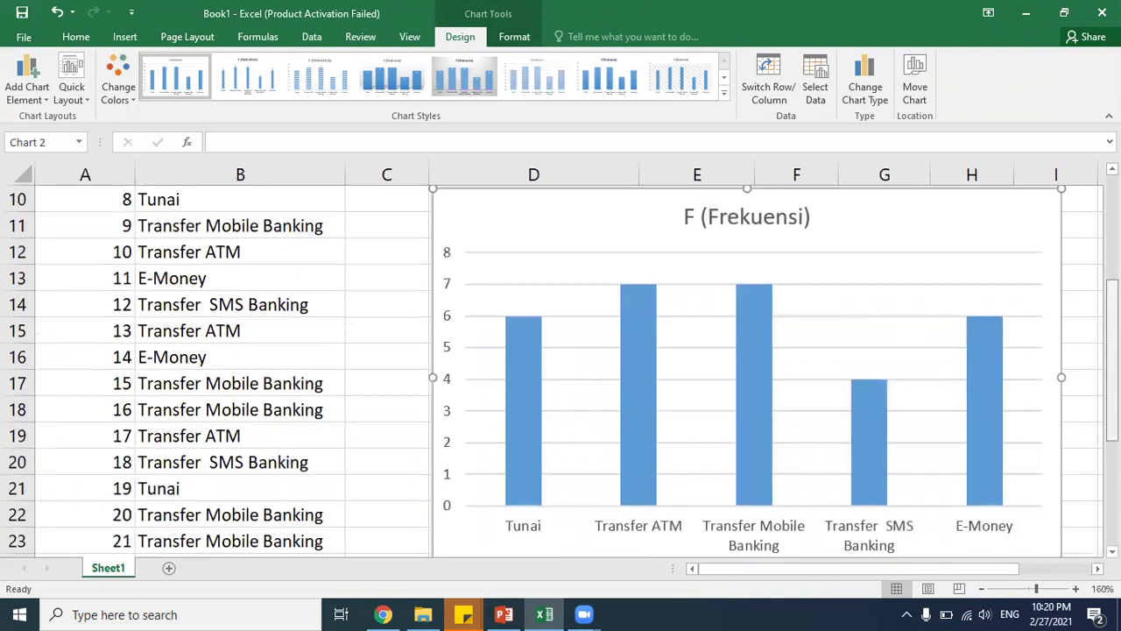
{"action": "left_click", "coordinate": [982, 590]}
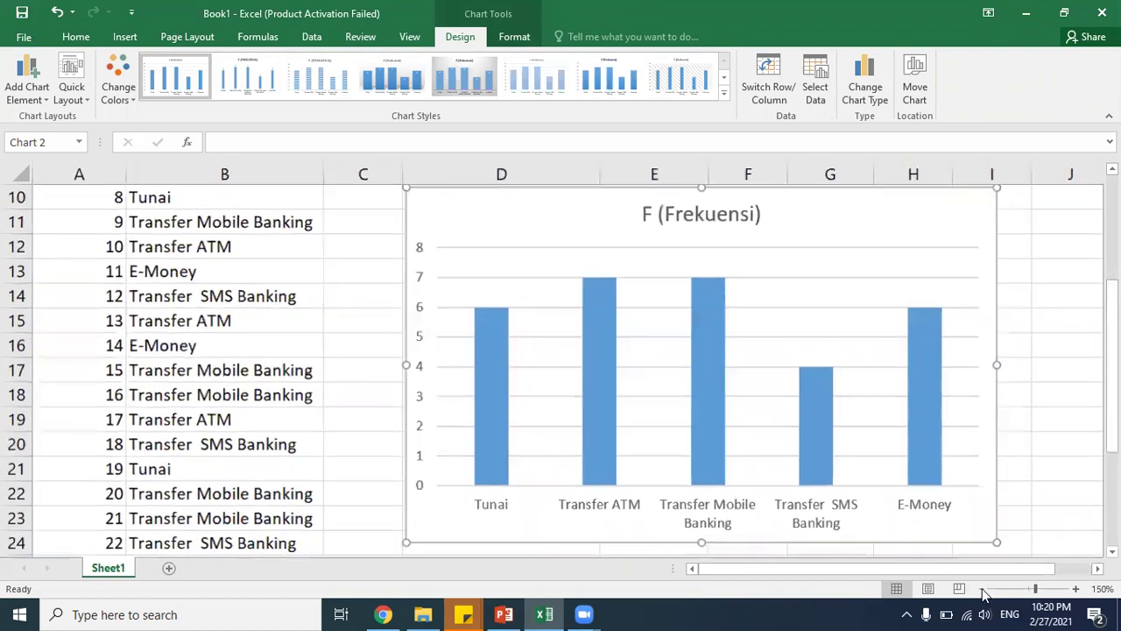
{"action": "left_click", "coordinate": [983, 589]}
{"action": "left_click_drag", "start_coordinate": [1111, 442], "coordinate": [1110, 436]}
{"action": "left_click", "coordinate": [1064, 354]}
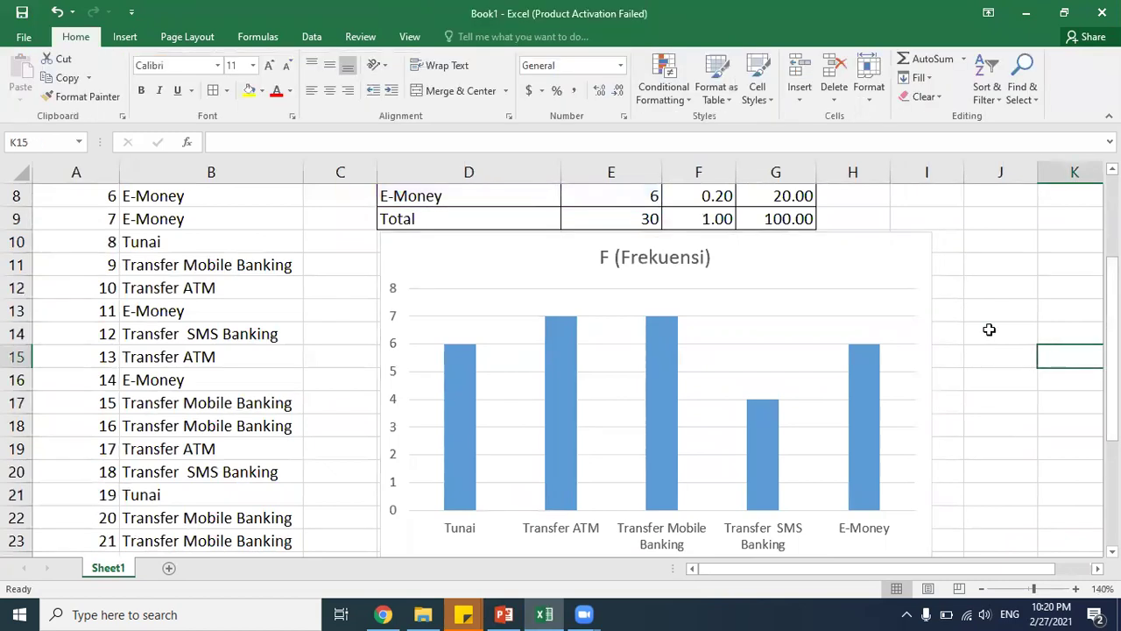
{"action": "left_click_drag", "start_coordinate": [1110, 333], "coordinate": [1110, 333]}
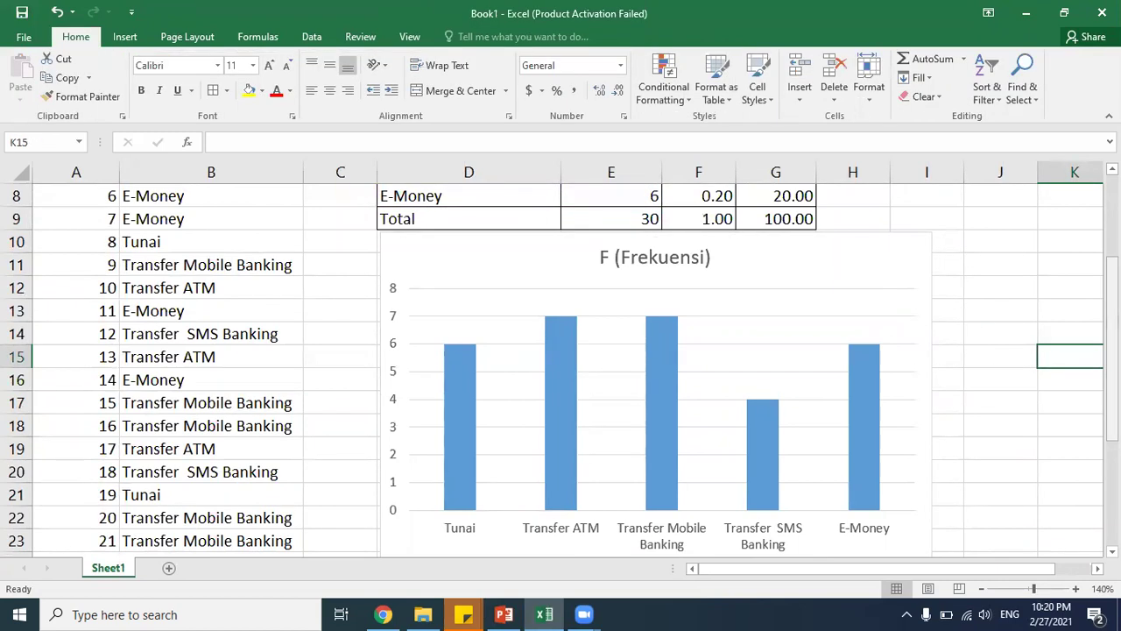
{"action": "left_click", "coordinate": [792, 260]}
{"action": "left_click_drag", "start_coordinate": [792, 260], "coordinate": [782, 267]}
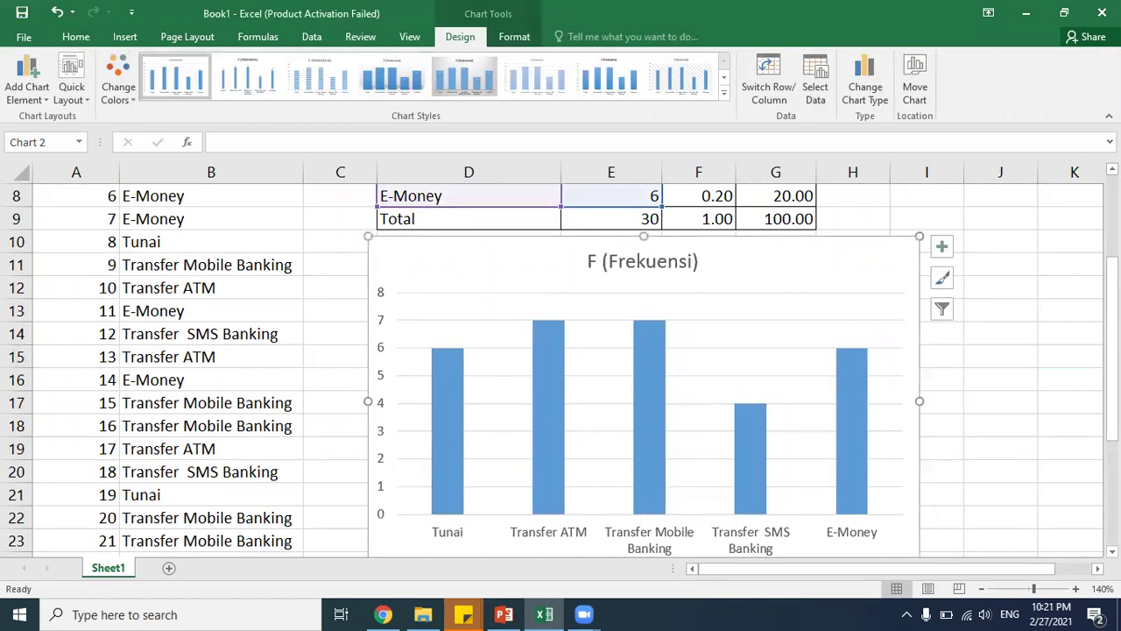
Step: Copy the text "Alat Pembayaran yang Sering Digunakan Selama Pandemi" from the survey title in A1, leaving the cell's content as it is
{"action": "mouse_move", "coordinate": [1111, 368]}
{"action": "left_mouse_down"}
{"action": "mouse_move", "coordinate": [1110, 320]}
{"action": "mouse_move", "coordinate": [1111, 355]}
{"action": "left_mouse_up"}
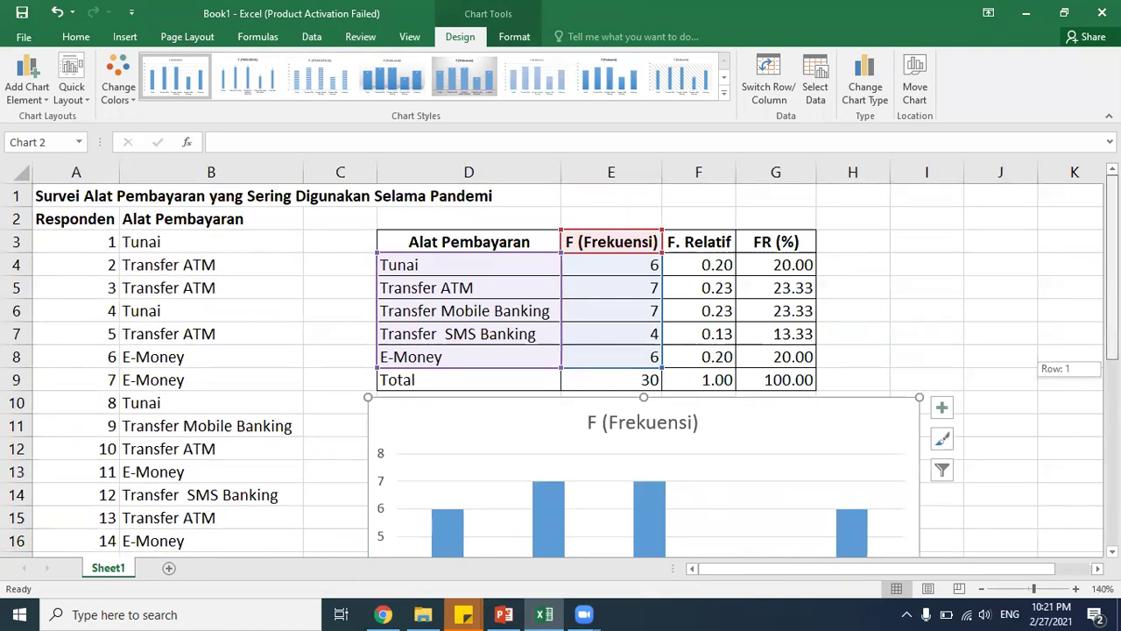
{"action": "left_click_drag", "start_coordinate": [1110, 355], "coordinate": [1110, 412]}
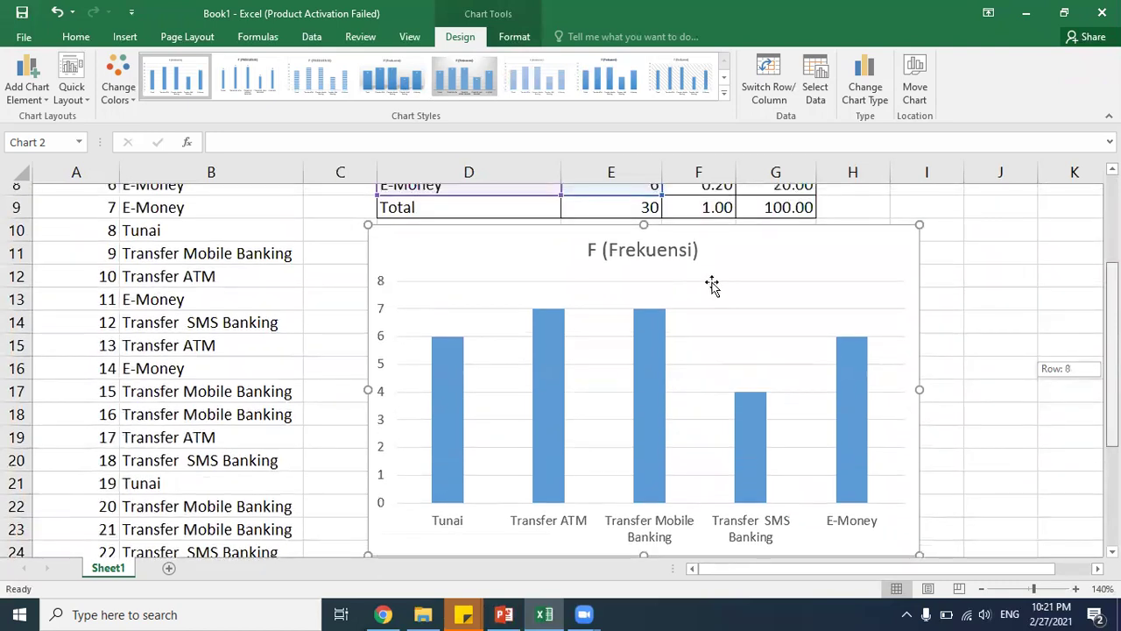
{"action": "left_click", "coordinate": [638, 243]}
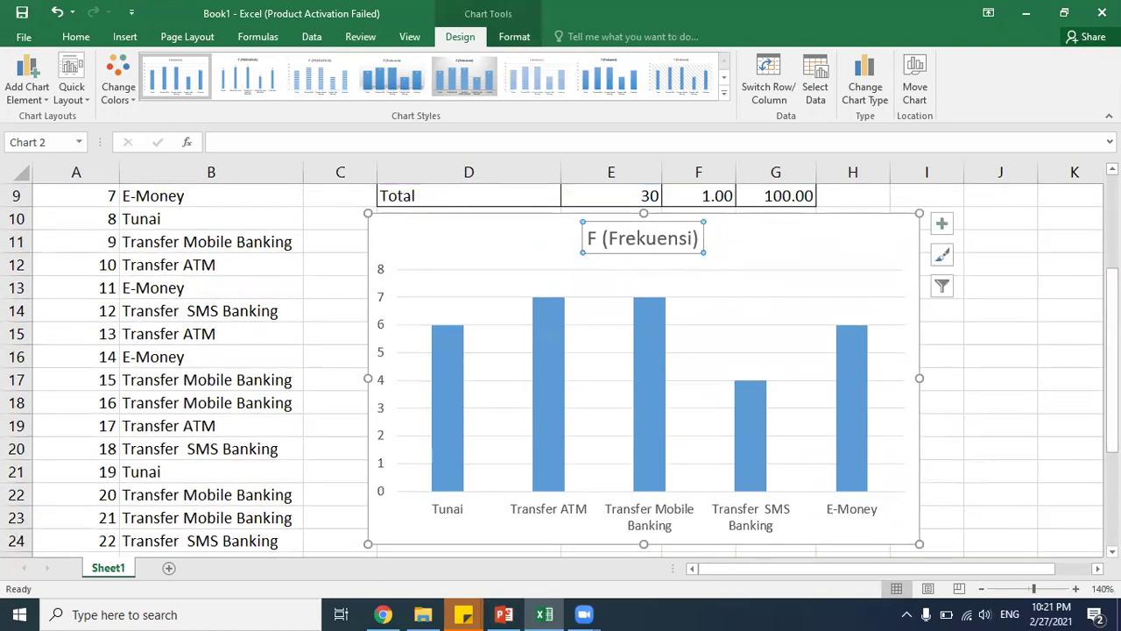
{"action": "scroll", "coordinate": [134, 193], "scroll_direction": "up", "scroll_amount": 3}
{"action": "left_click", "coordinate": [63, 201]}
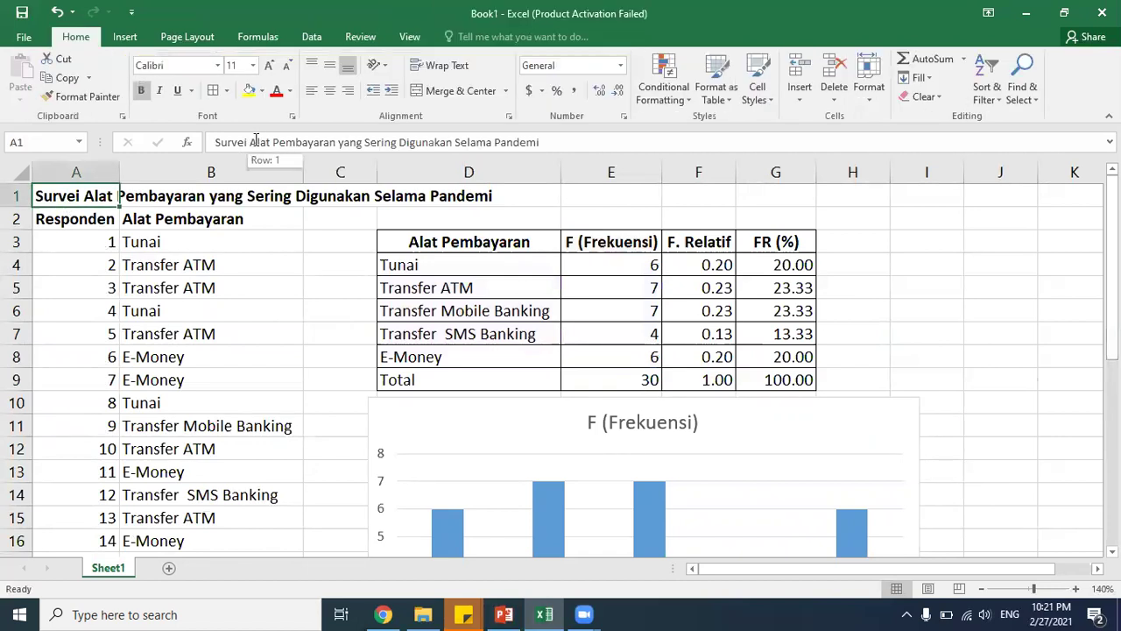
{"action": "left_click", "coordinate": [255, 142]}
{"action": "key", "text": "ctrl+shift+Right"}
{"action": "key", "text": "ctrl+shift+Right"}
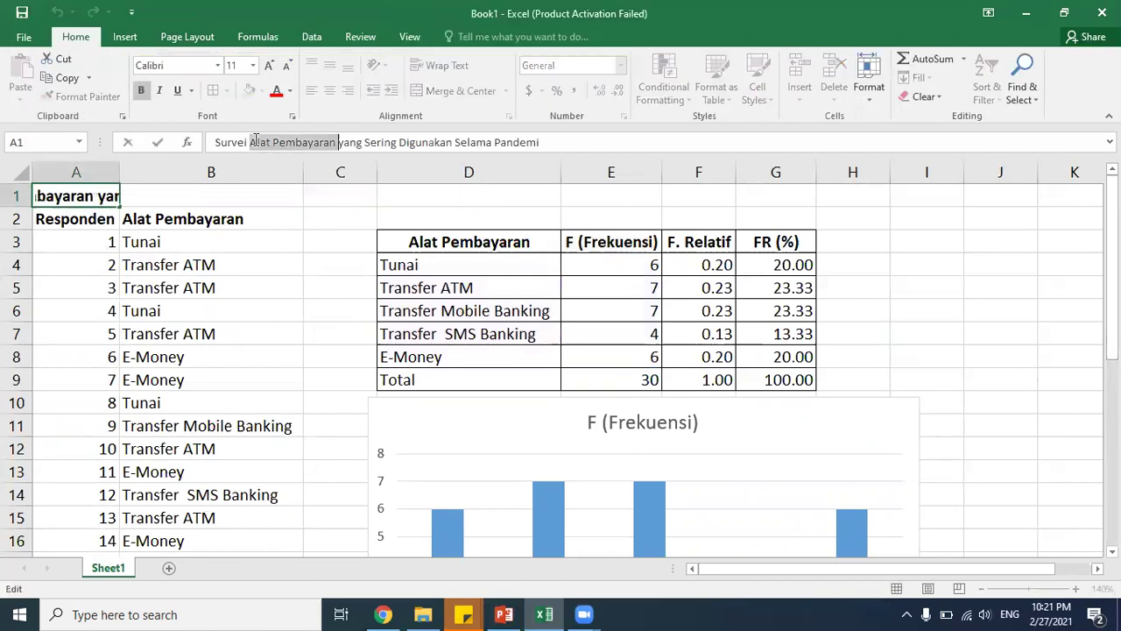
{"action": "key", "text": "shift+End"}
{"action": "key", "text": "ctrl+c"}
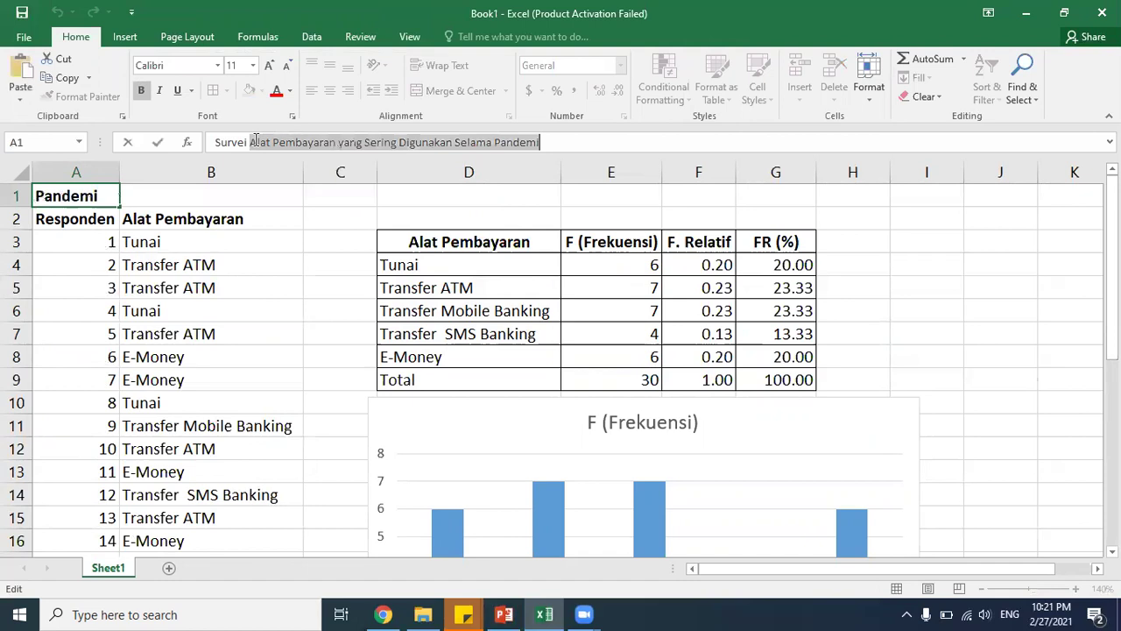
{"action": "key", "text": "Return"}
Step: Replace the column chart's title with the copied text "Alat Pembayaran yang Sering Digunakan Selama Pandemi"
{"action": "left_click", "coordinate": [616, 422]}
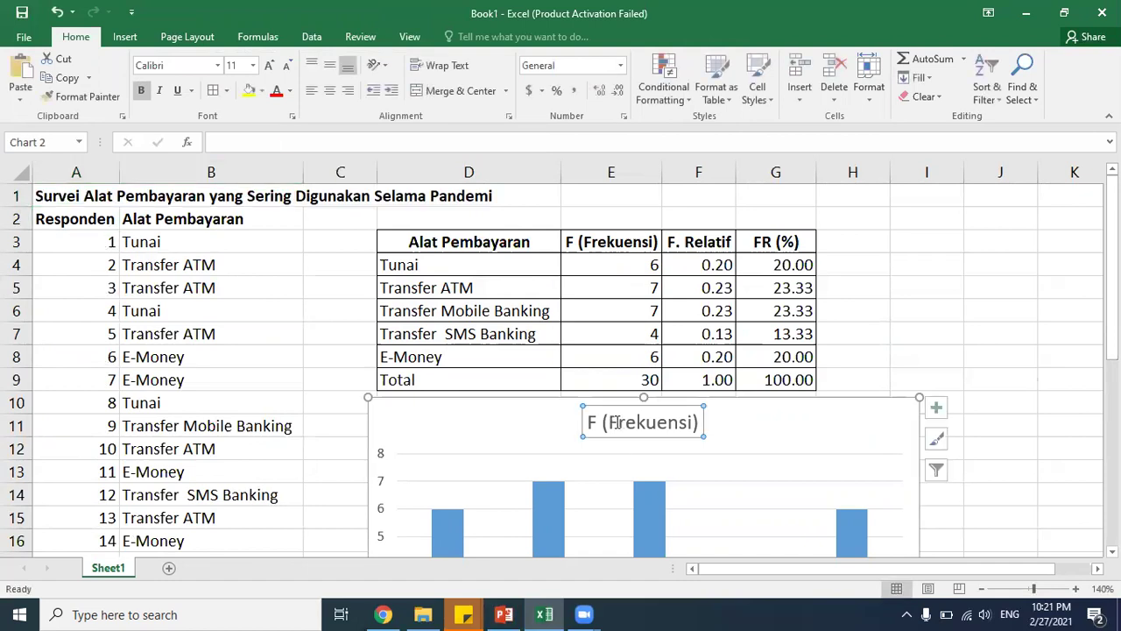
{"action": "double_click", "coordinate": [615, 423]}
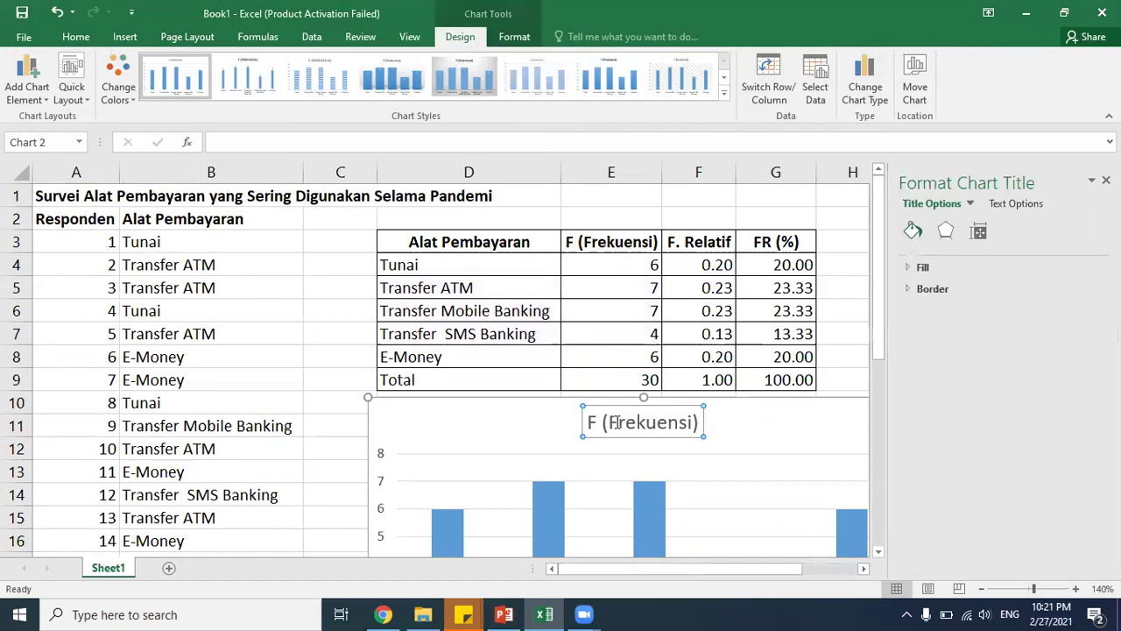
{"action": "key", "text": "ctrl+a"}
{"action": "key", "text": "ctrl+v"}
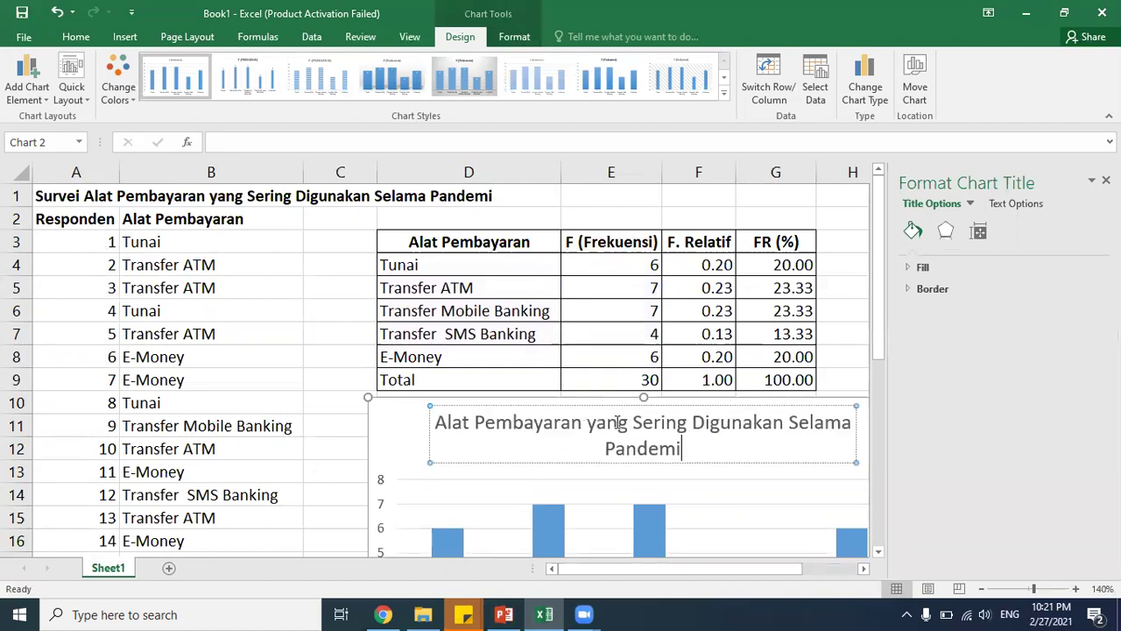
{"action": "left_click", "coordinate": [1106, 179]}
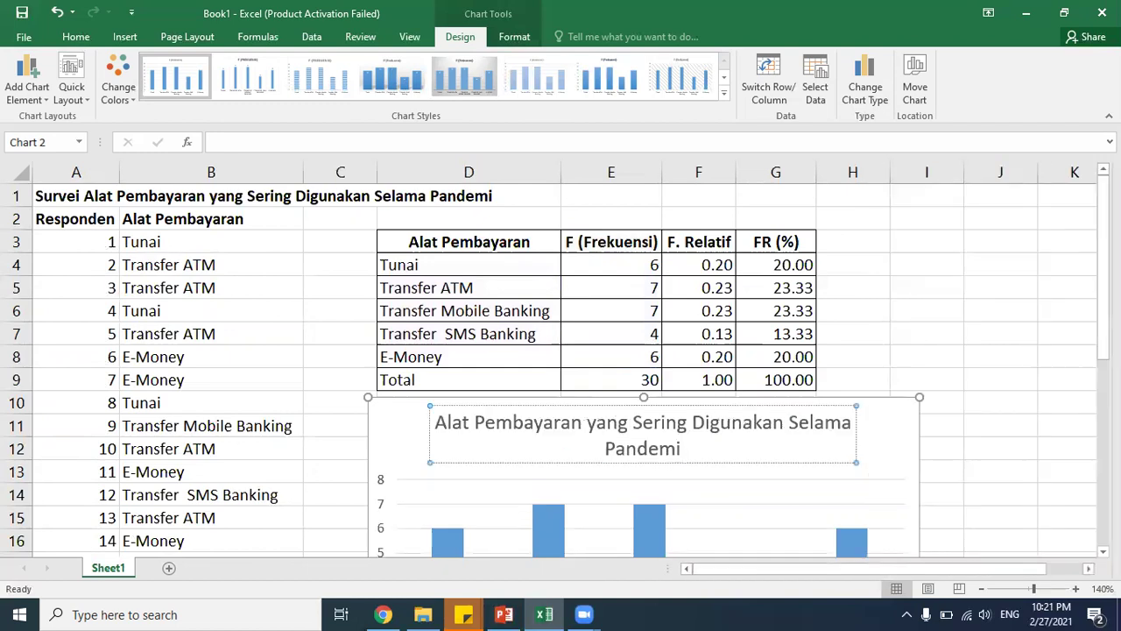
{"action": "left_click_drag", "start_coordinate": [1111, 229], "coordinate": [1111, 333]}
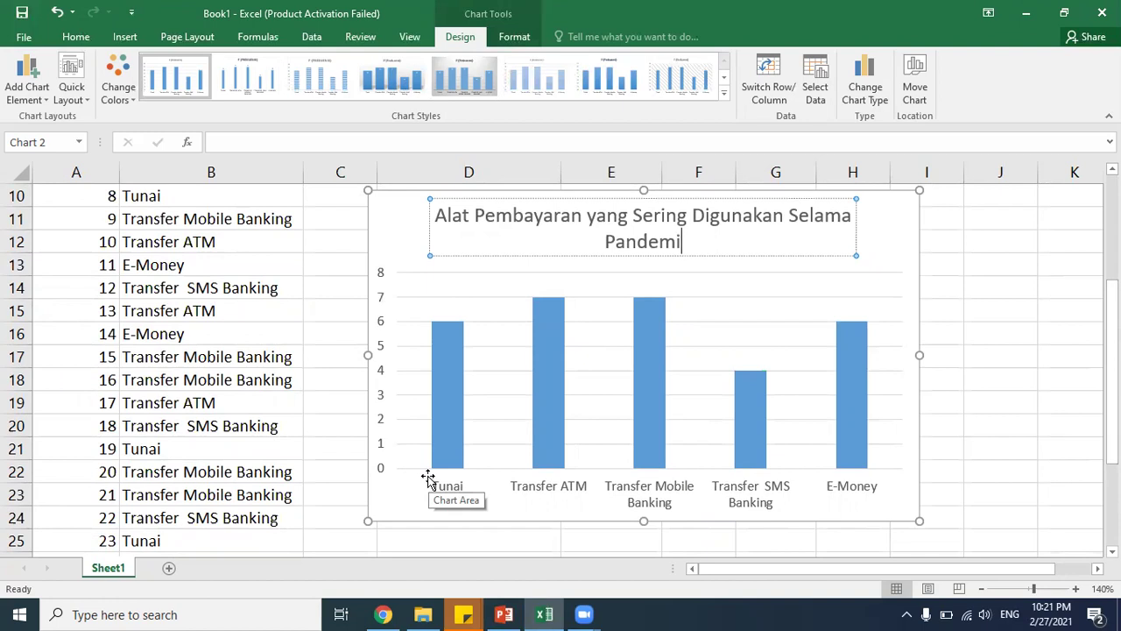
{"action": "mouse_move", "coordinate": [1111, 429]}
{"action": "left_mouse_down"}
{"action": "mouse_move", "coordinate": [1110, 440]}
{"action": "mouse_move", "coordinate": [1110, 430]}
{"action": "left_mouse_up"}
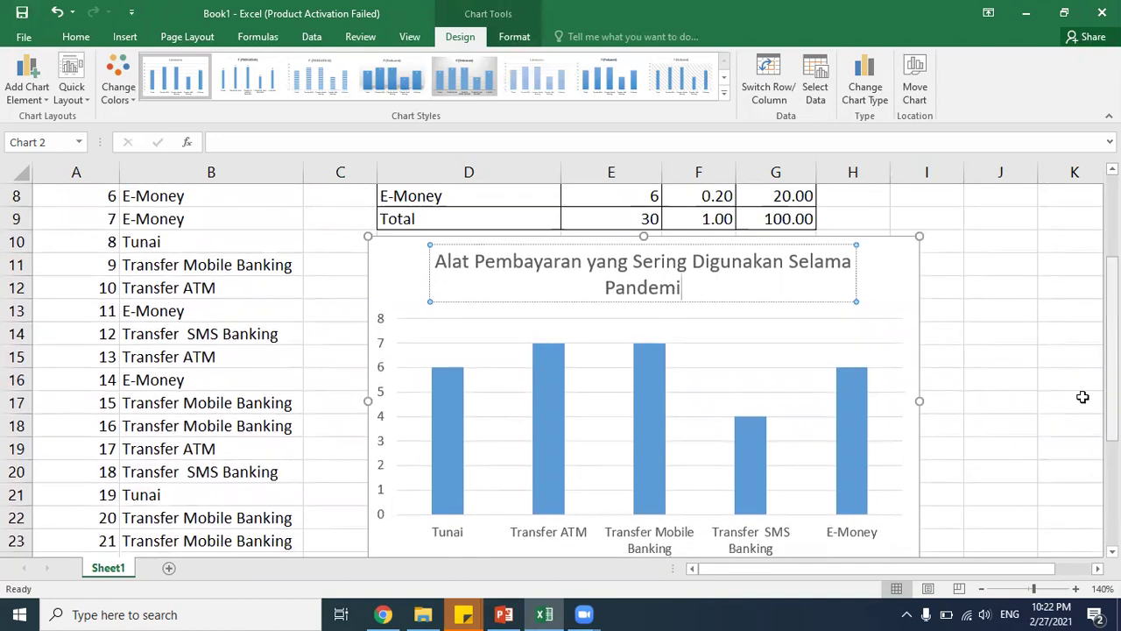
{"action": "left_click", "coordinate": [1006, 356]}
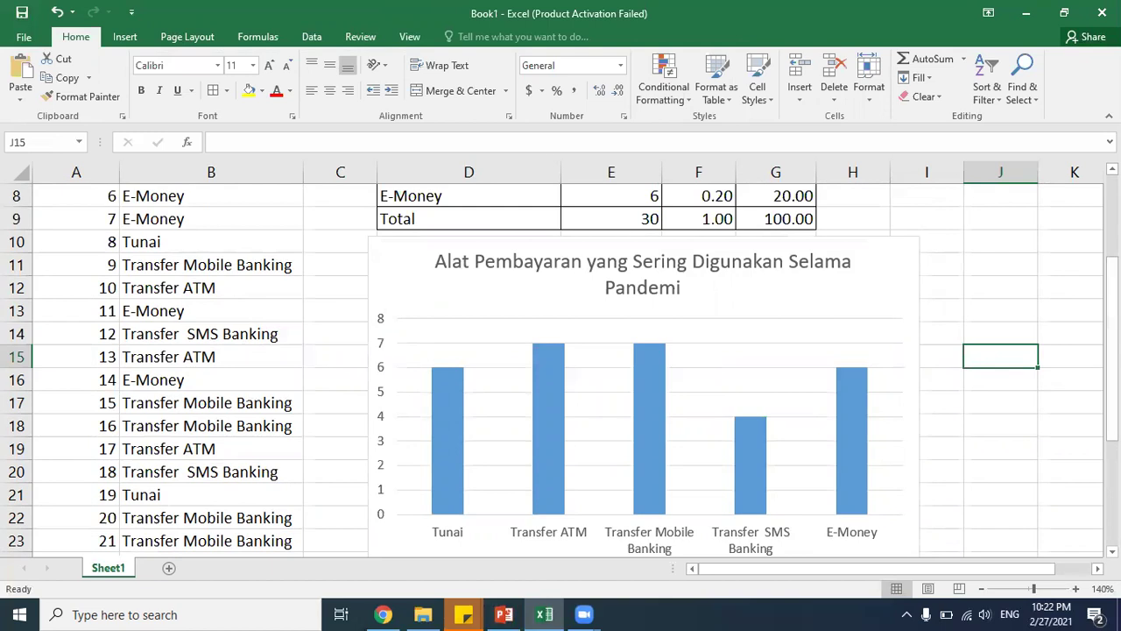
Step: Insert a pie chart of the payment methods and their frequencies from D3:E8 and place it directly beneath the column chart
{"action": "mouse_move", "coordinate": [1113, 391]}
{"action": "left_mouse_down"}
{"action": "mouse_move", "coordinate": [1112, 325]}
{"action": "mouse_move", "coordinate": [1112, 404]}
{"action": "left_mouse_up"}
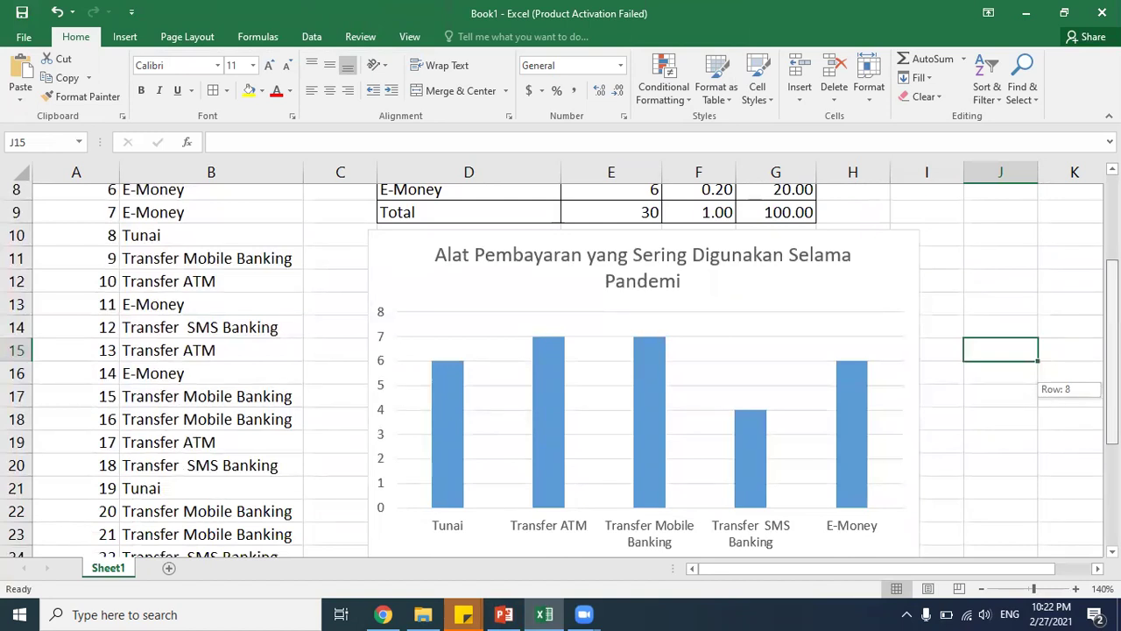
{"action": "left_click_drag", "start_coordinate": [1112, 405], "coordinate": [1113, 399]}
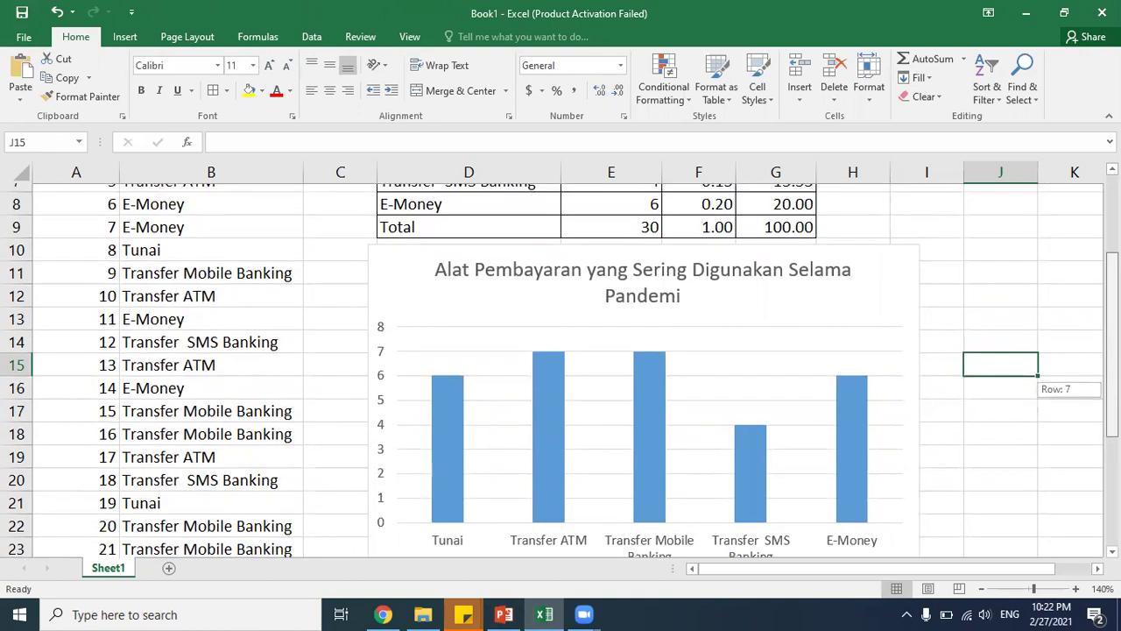
{"action": "scroll", "coordinate": [591, 216], "scroll_direction": "up", "scroll_amount": 3}
{"action": "left_click_drag", "start_coordinate": [487, 238], "coordinate": [608, 352]}
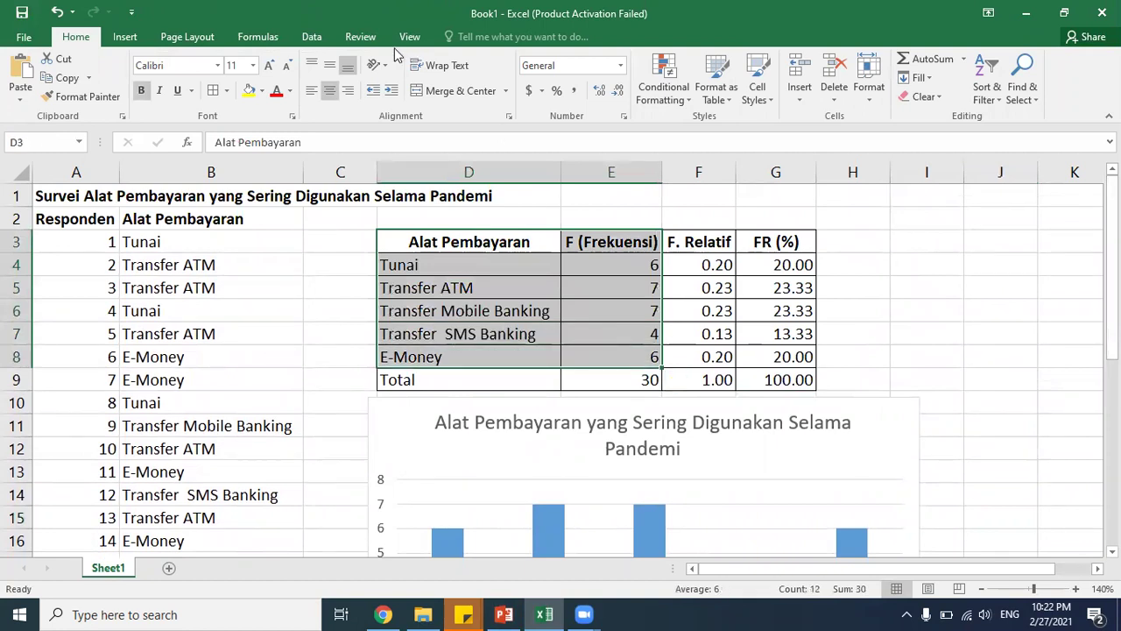
{"action": "left_click", "coordinate": [124, 36]}
{"action": "left_click", "coordinate": [424, 88]}
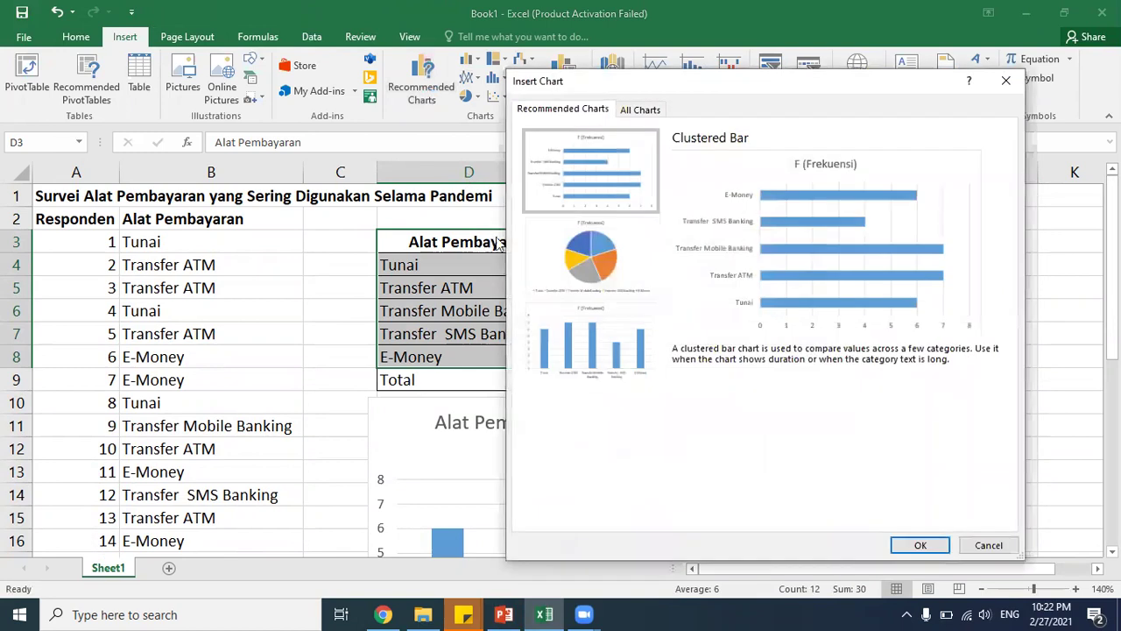
{"action": "left_click", "coordinate": [605, 268]}
{"action": "left_click", "coordinate": [918, 546]}
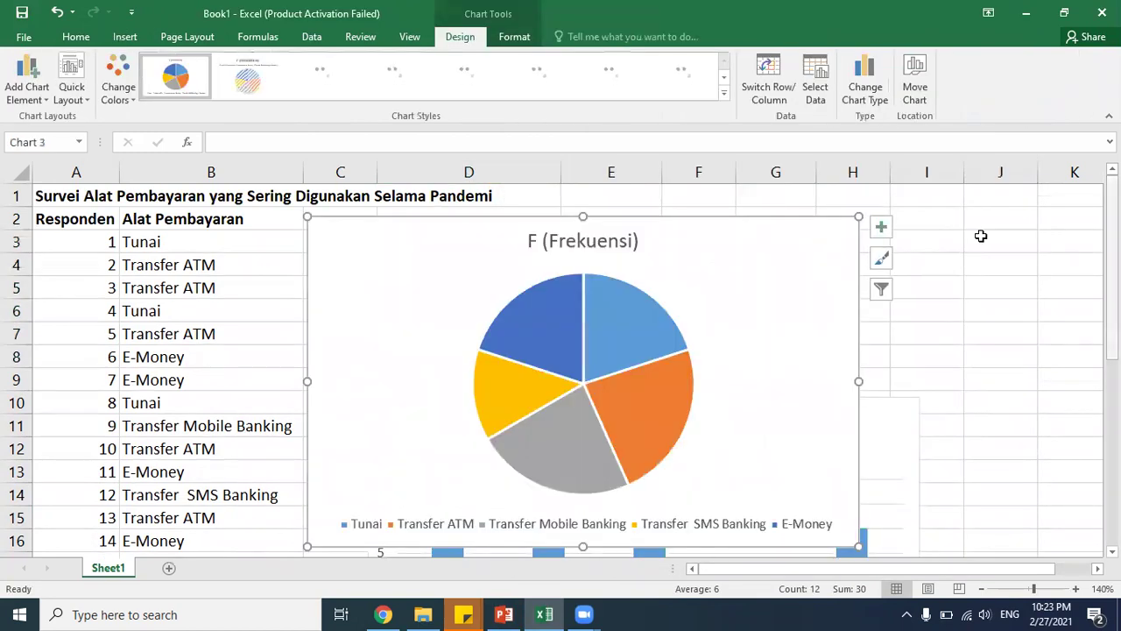
{"action": "left_click_drag", "start_coordinate": [704, 303], "coordinate": [751, 408]}
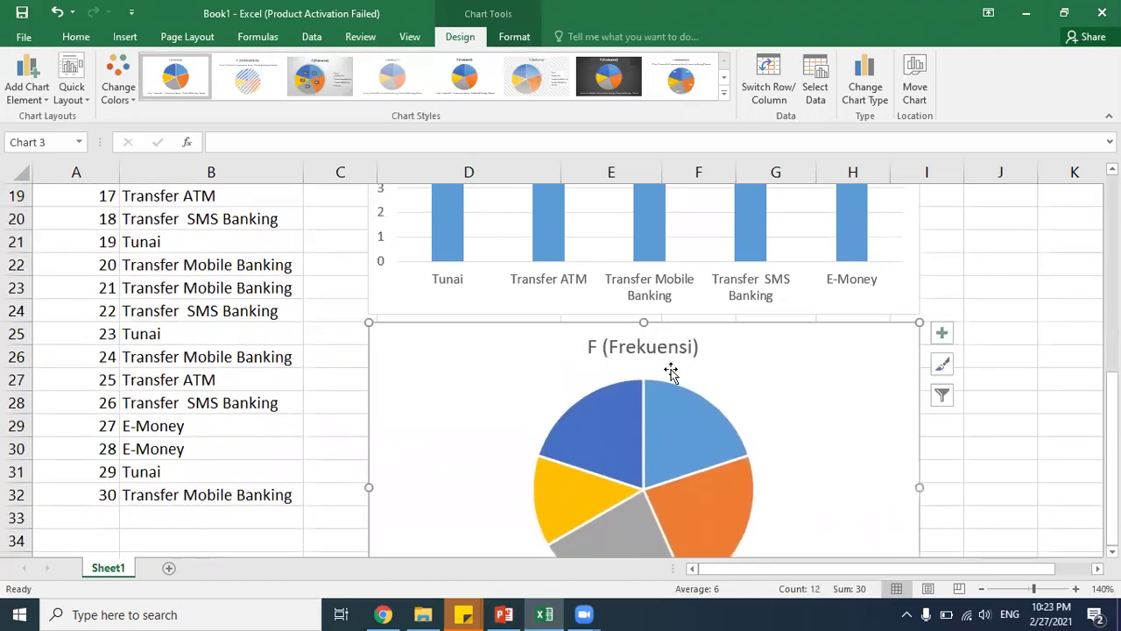
Step: Replace the pie chart's title with the copied text "Alat Pembayaran yang Sering Digunakan Selama Pandemi"
{"action": "left_click", "coordinate": [656, 346]}
{"action": "left_click", "coordinate": [656, 346]}
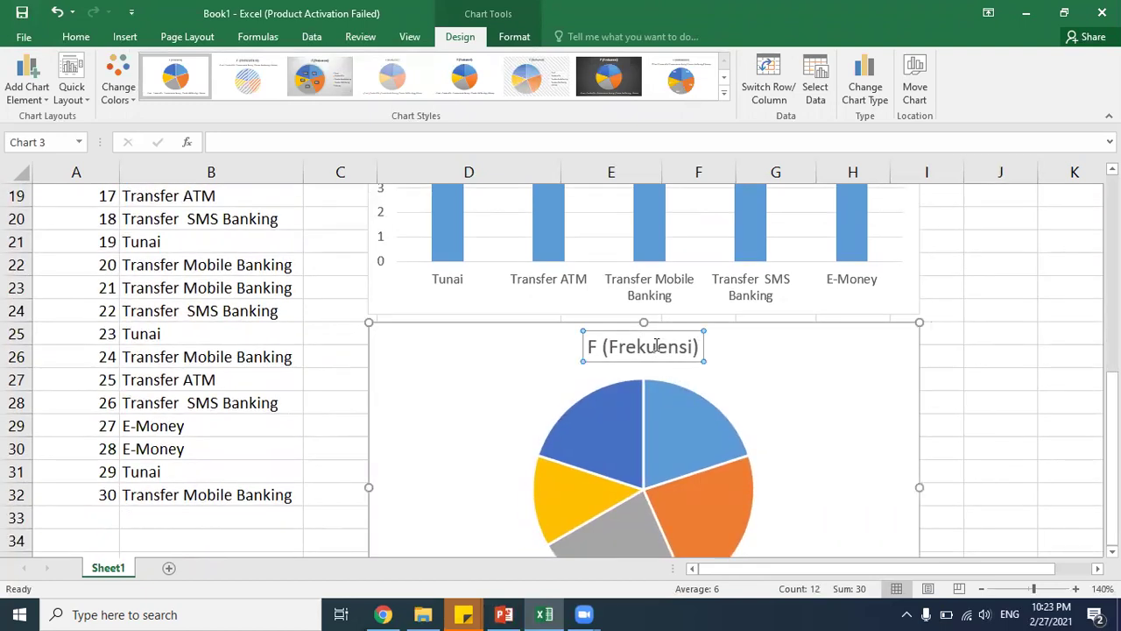
{"action": "triple_click", "coordinate": [656, 346]}
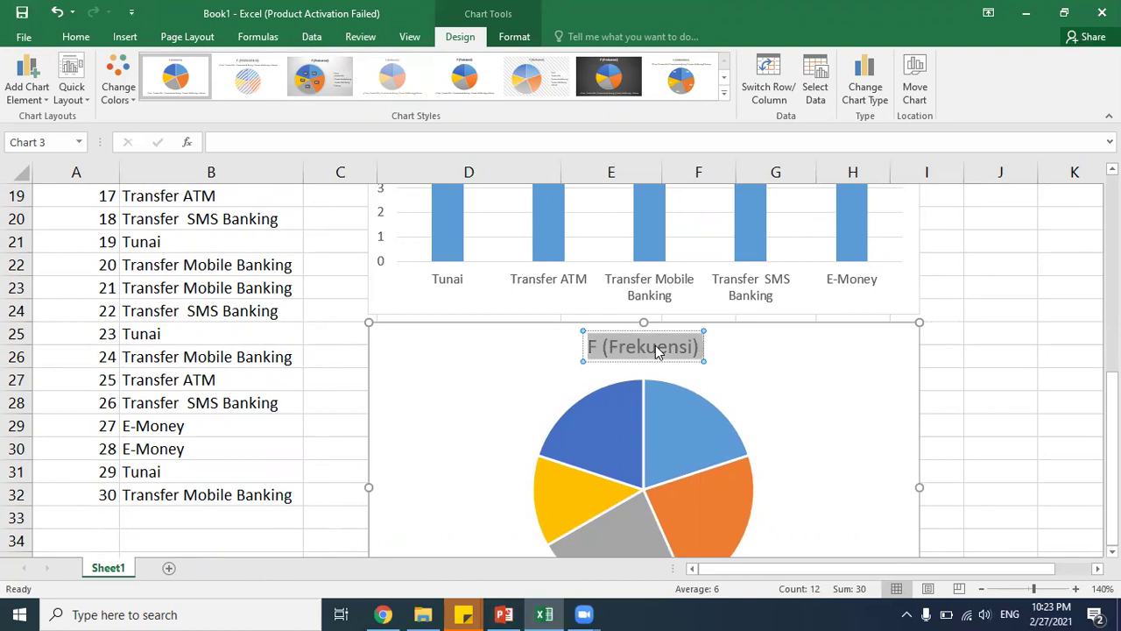
{"action": "key", "text": "ctrl+v"}
Step: Apply the quick layout with percentage labels on the slices and the legend between title and pie to the pie chart
{"action": "mouse_move", "coordinate": [1110, 470]}
{"action": "left_mouse_down"}
{"action": "mouse_move", "coordinate": [1111, 366]}
{"action": "mouse_move", "coordinate": [1110, 469]}
{"action": "left_mouse_up"}
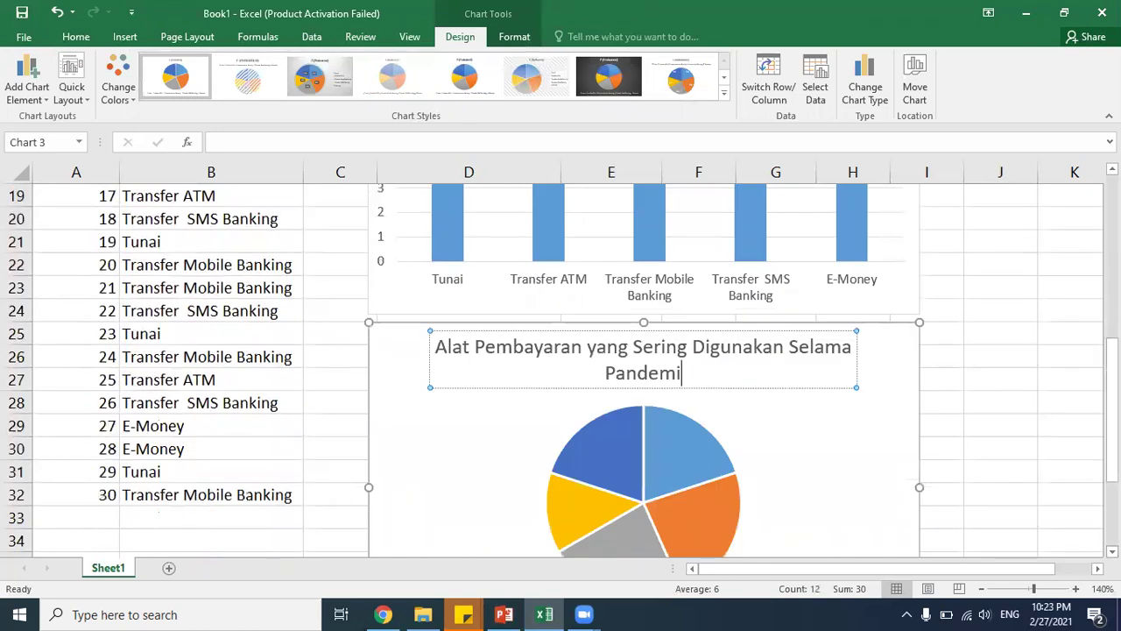
{"action": "scroll", "coordinate": [561, 368], "scroll_direction": "down", "scroll_amount": 3}
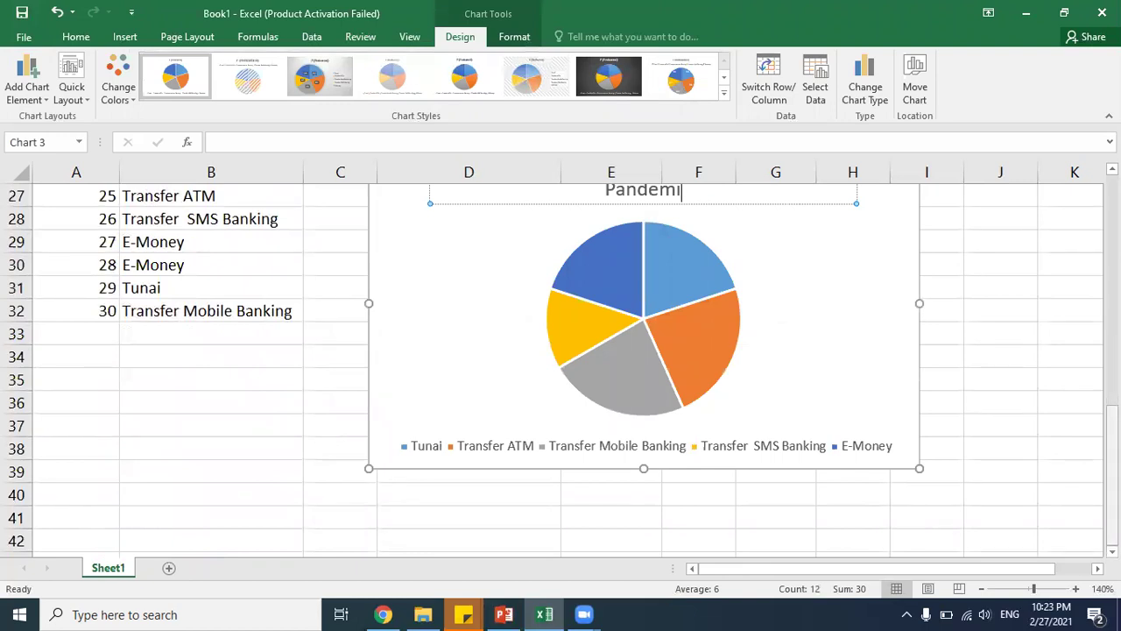
{"action": "left_click_drag", "start_coordinate": [1111, 475], "coordinate": [1111, 245]}
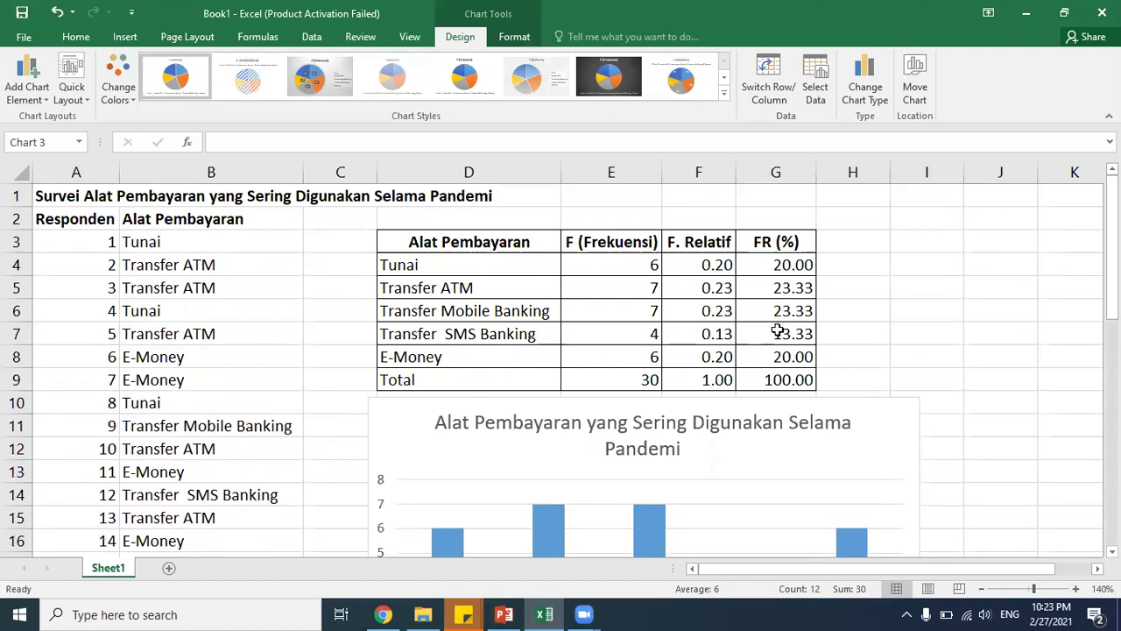
{"action": "left_click_drag", "start_coordinate": [1111, 245], "coordinate": [1111, 311]}
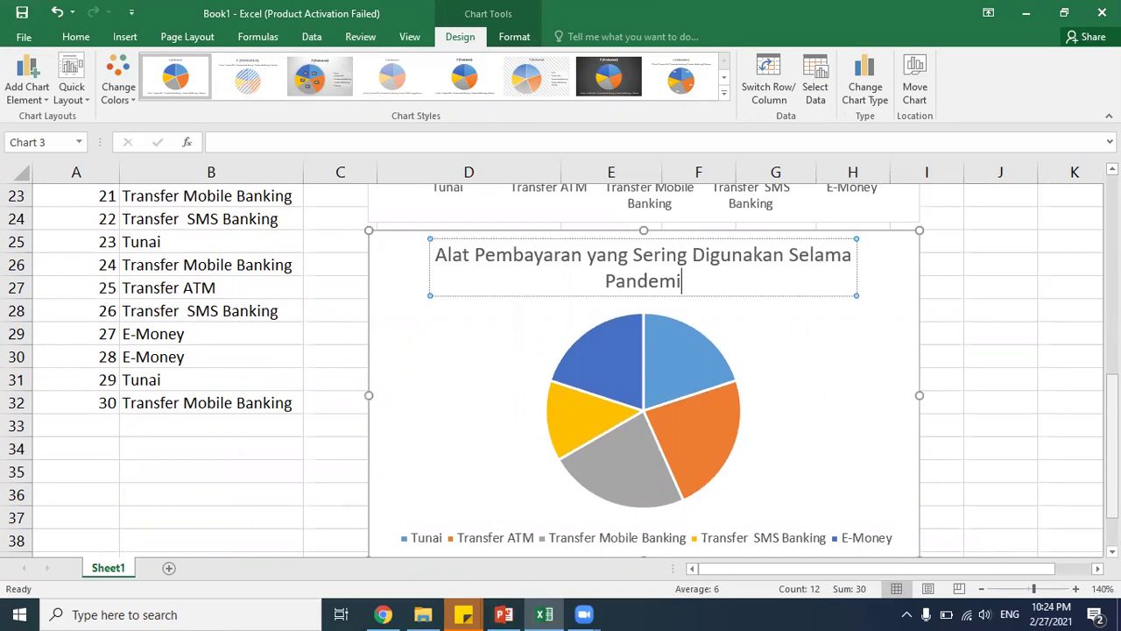
{"action": "left_click_drag", "start_coordinate": [1113, 447], "coordinate": [1113, 489]}
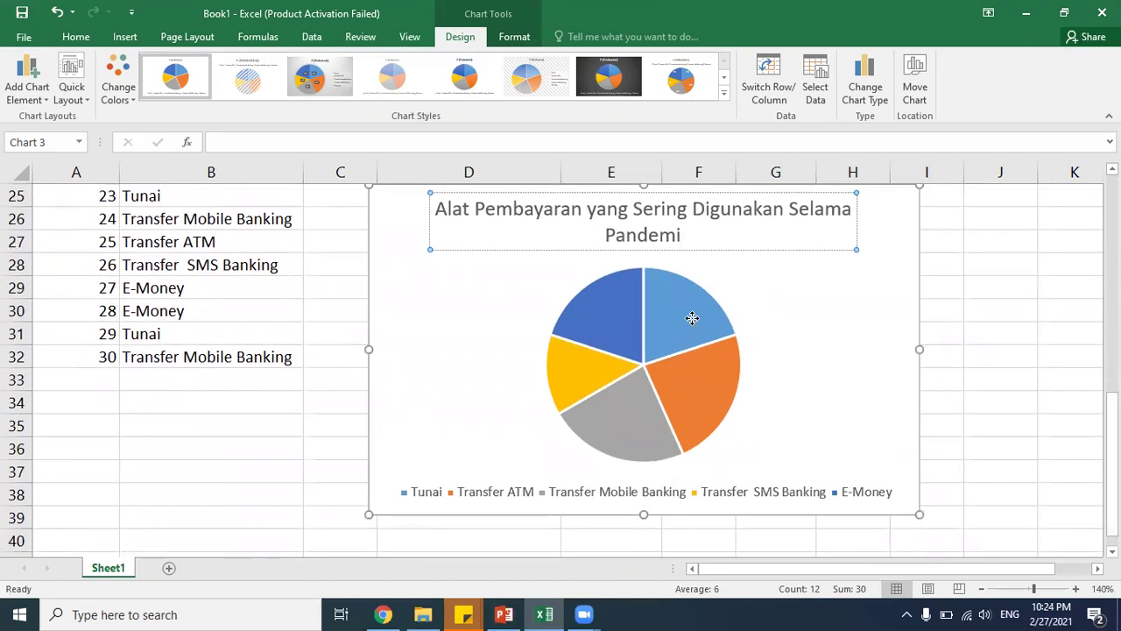
{"action": "left_click", "coordinate": [692, 318]}
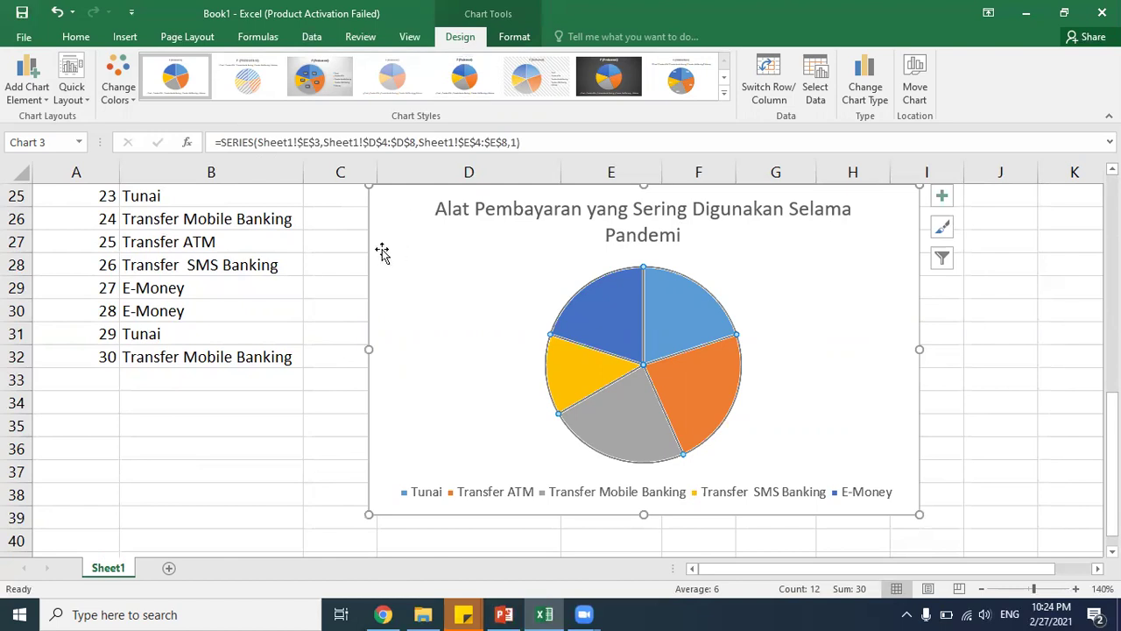
{"action": "left_click", "coordinate": [308, 265]}
{"action": "left_click", "coordinate": [407, 280]}
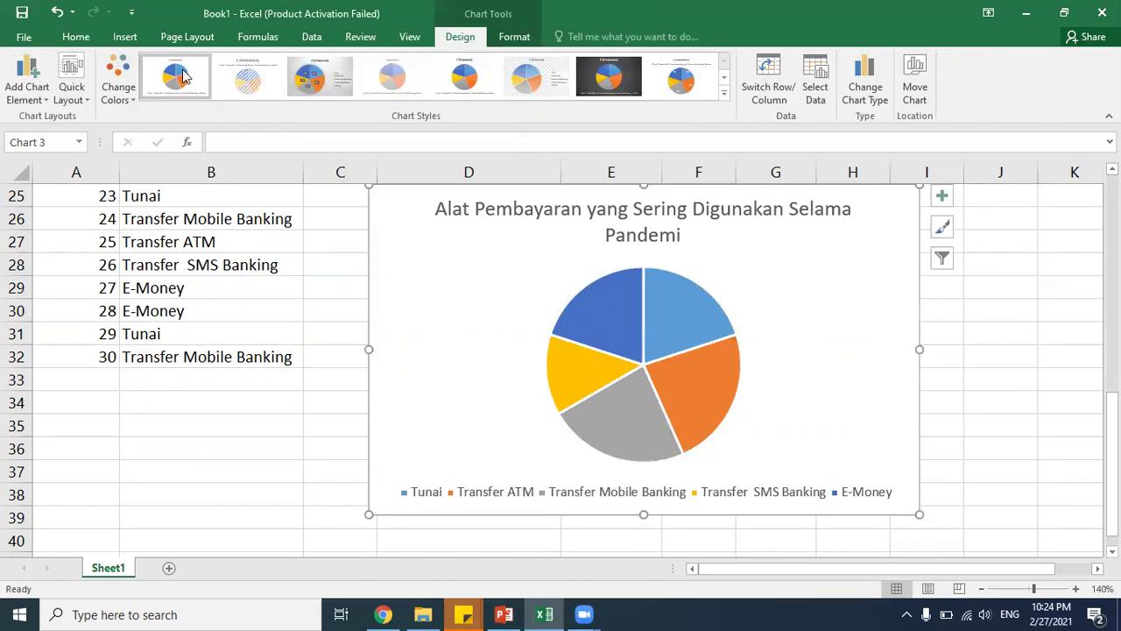
{"action": "left_click", "coordinate": [76, 99]}
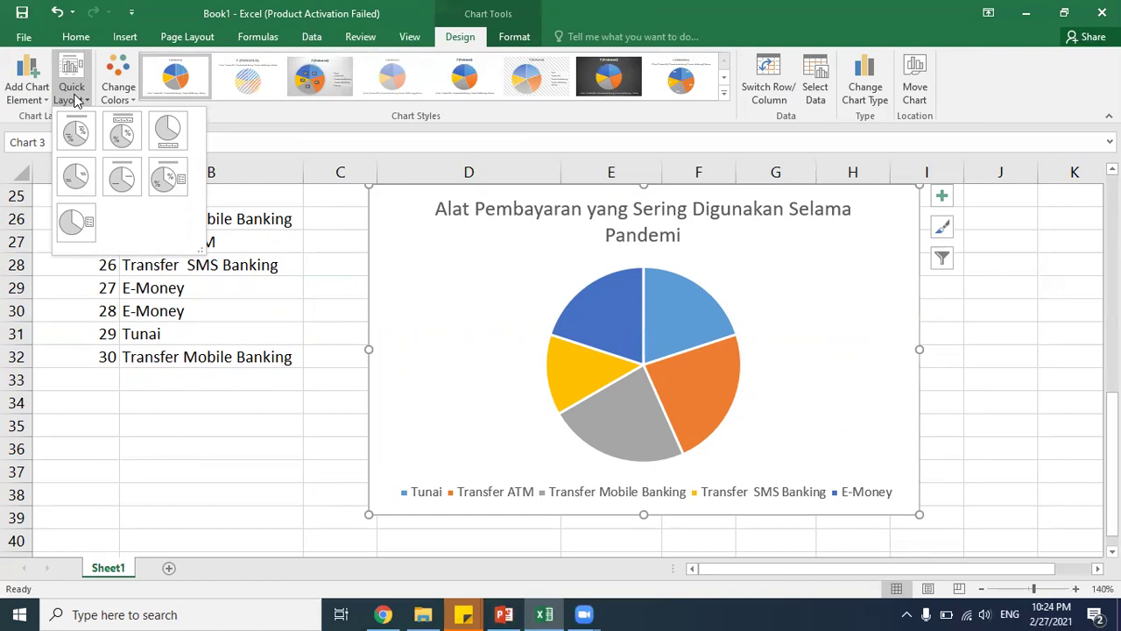
{"action": "left_click", "coordinate": [123, 138]}
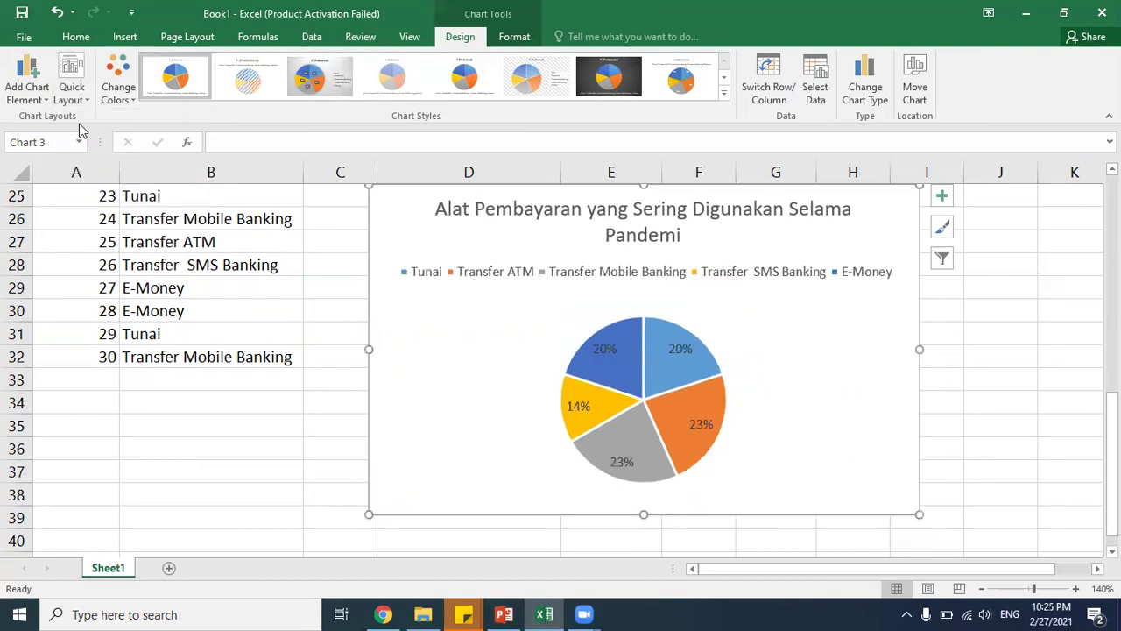
Step: Move the pie chart's legend to the bottom of the chart
{"action": "left_click", "coordinate": [37, 99]}
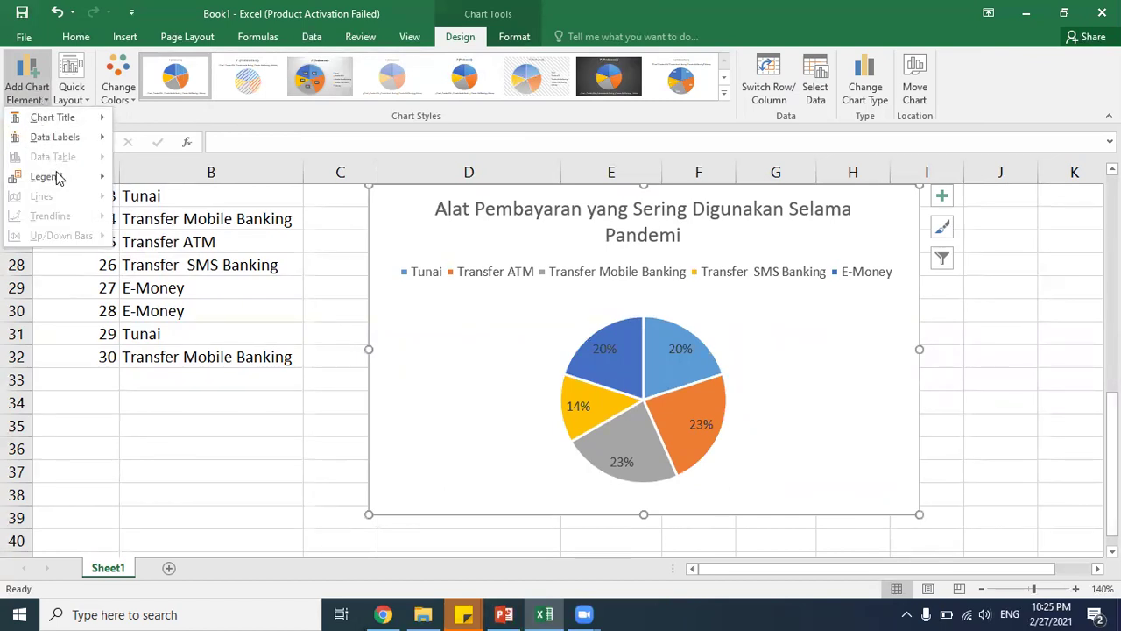
{"action": "mouse_move", "coordinate": [57, 176]}
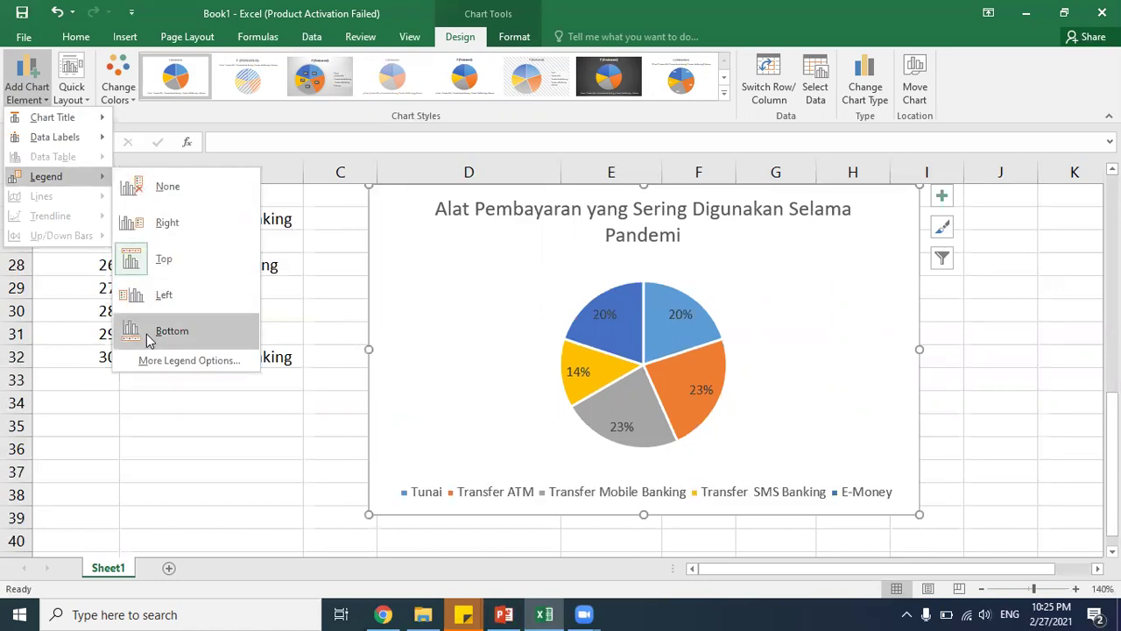
{"action": "left_click", "coordinate": [588, 412]}
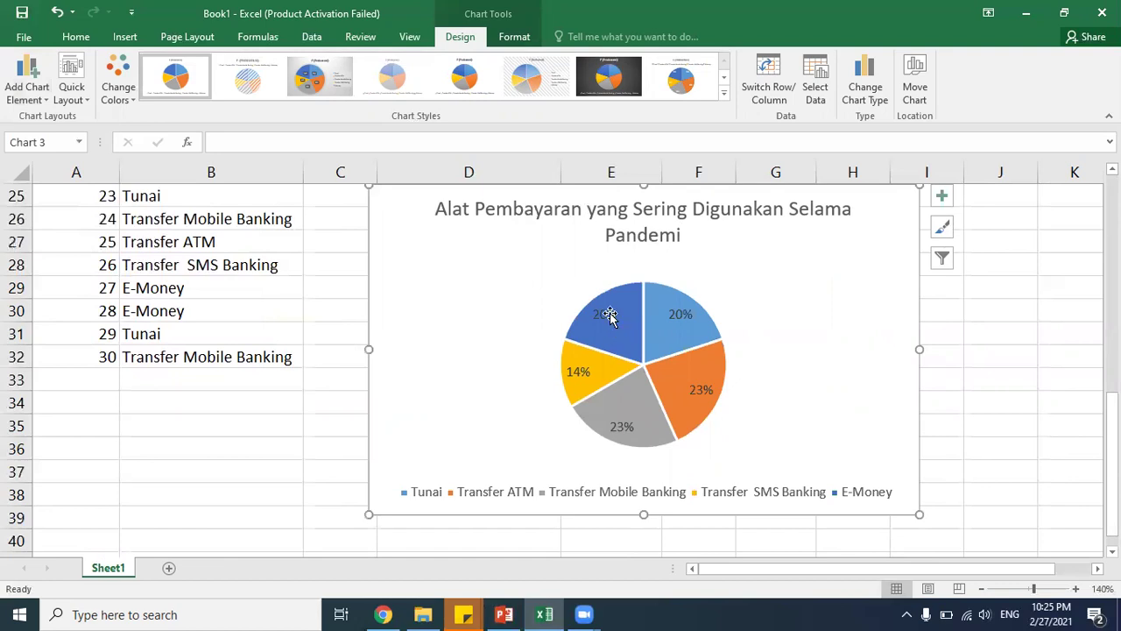
{"action": "left_click", "coordinate": [604, 316]}
{"action": "key", "text": "Escape"}
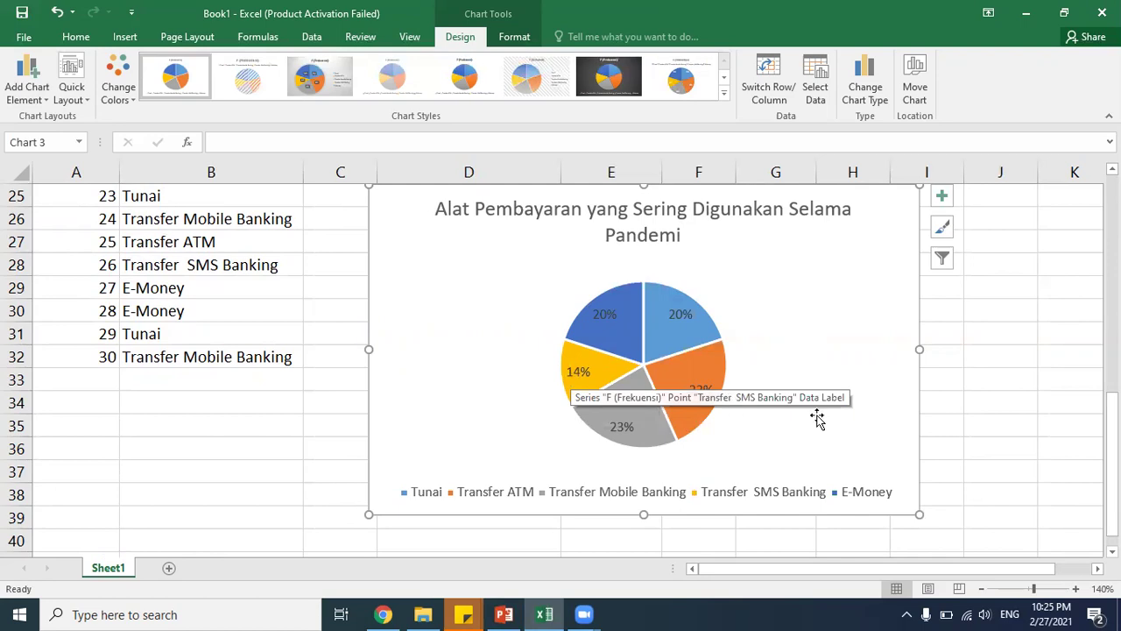
Step: Review the survey responses in A2:B32, the frequency table in D3:G9, and the column and pie charts below it
{"action": "left_click_drag", "start_coordinate": [1113, 493], "coordinate": [1112, 289]}
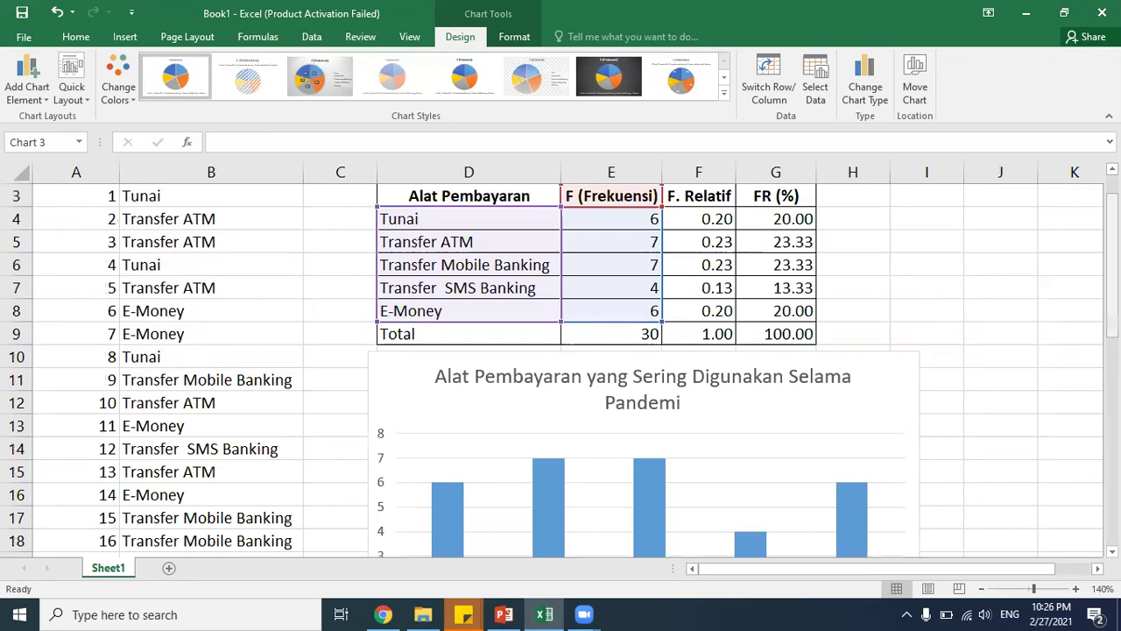
{"action": "left_click_drag", "start_coordinate": [1112, 232], "coordinate": [1112, 253]}
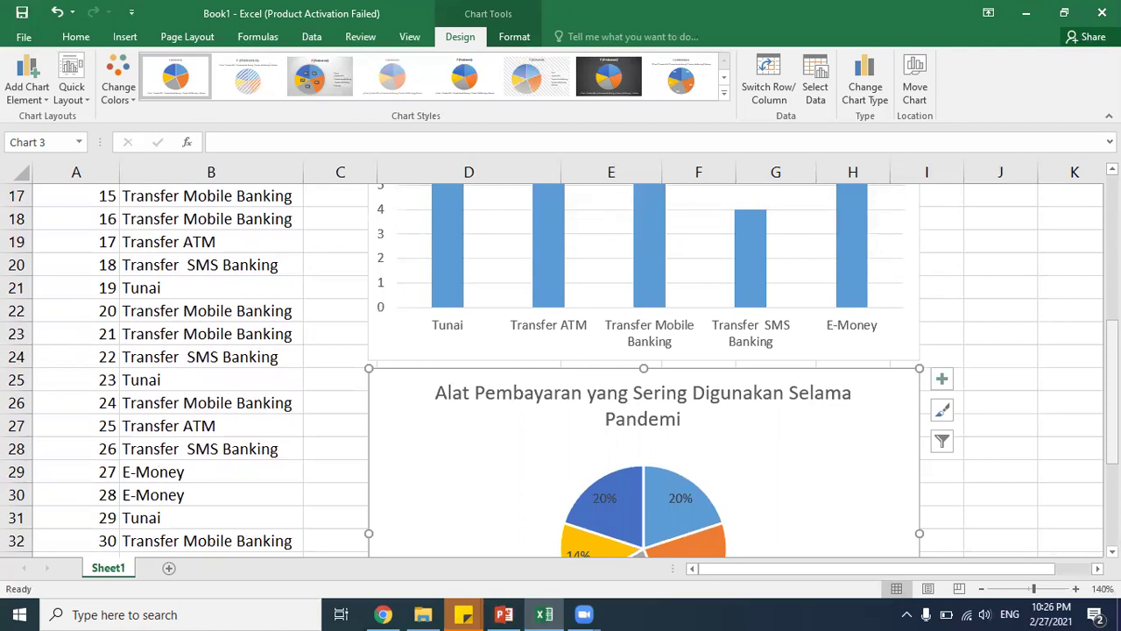
{"action": "left_click_drag", "start_coordinate": [1112, 349], "coordinate": [1113, 195]}
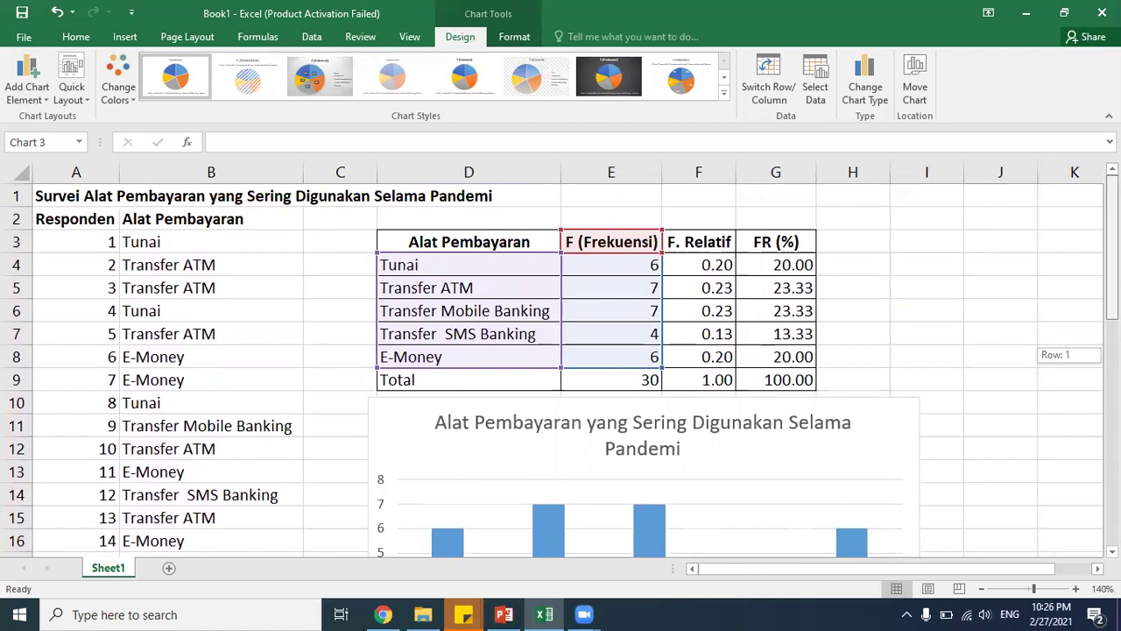
{"action": "mouse_move", "coordinate": [1112, 195]}
{"action": "left_mouse_down"}
{"action": "mouse_move", "coordinate": [1112, 259]}
{"action": "mouse_move", "coordinate": [1112, 185]}
{"action": "left_mouse_up"}
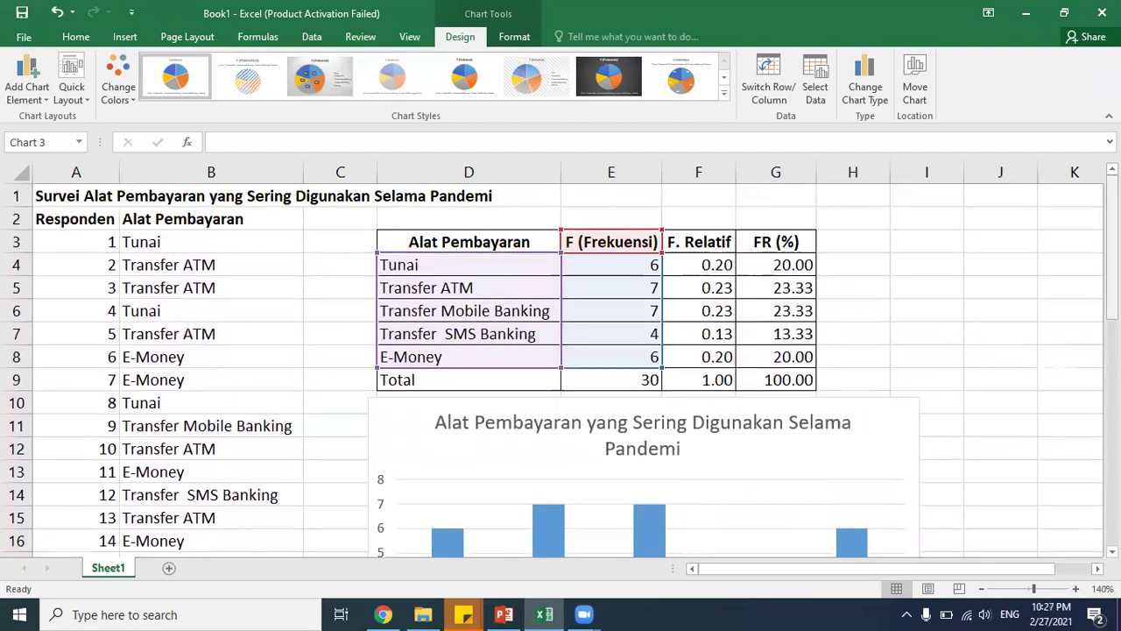
{"action": "left_click_drag", "start_coordinate": [65, 220], "coordinate": [175, 473]}
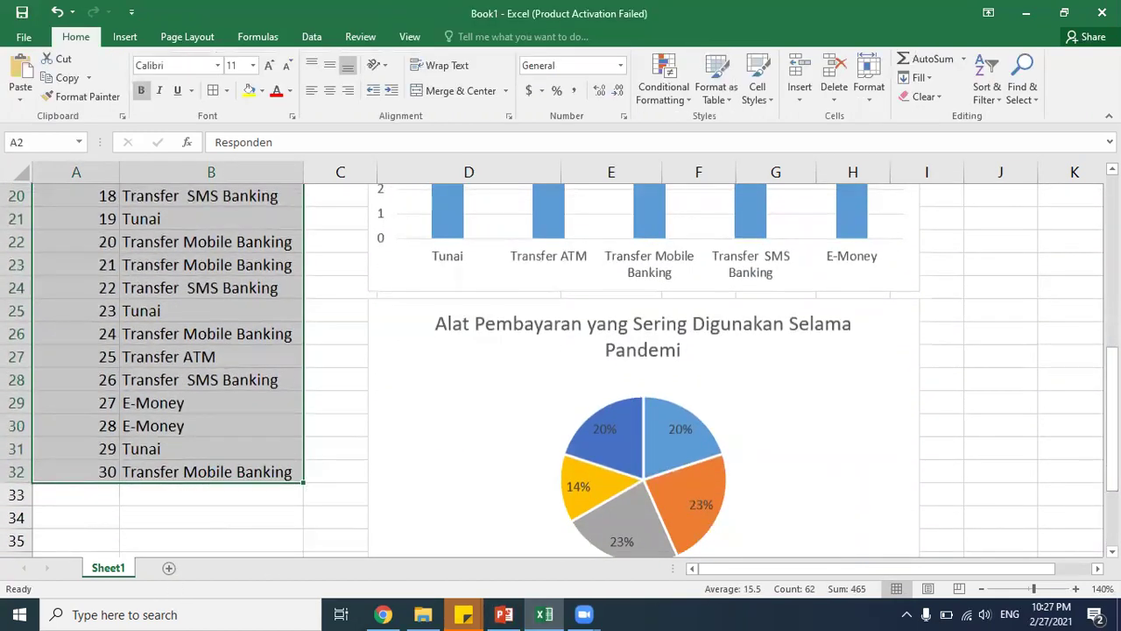
{"action": "left_click_drag", "start_coordinate": [1111, 473], "coordinate": [1112, 303]}
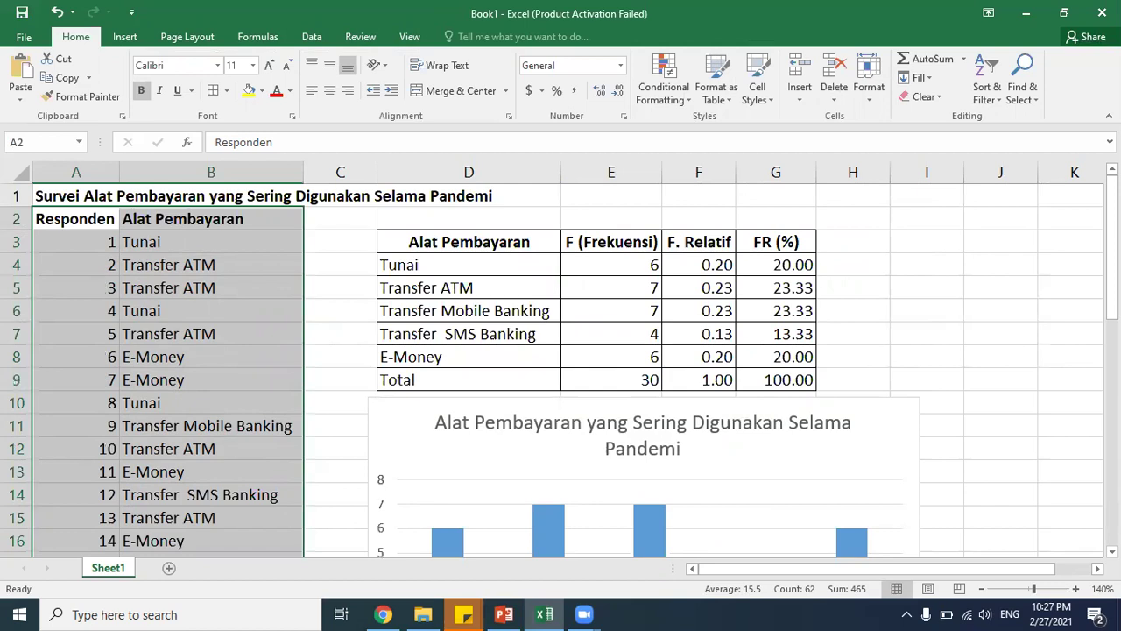
{"action": "left_click_drag", "start_coordinate": [555, 243], "coordinate": [788, 381]}
{"action": "left_click", "coordinate": [1112, 273]}
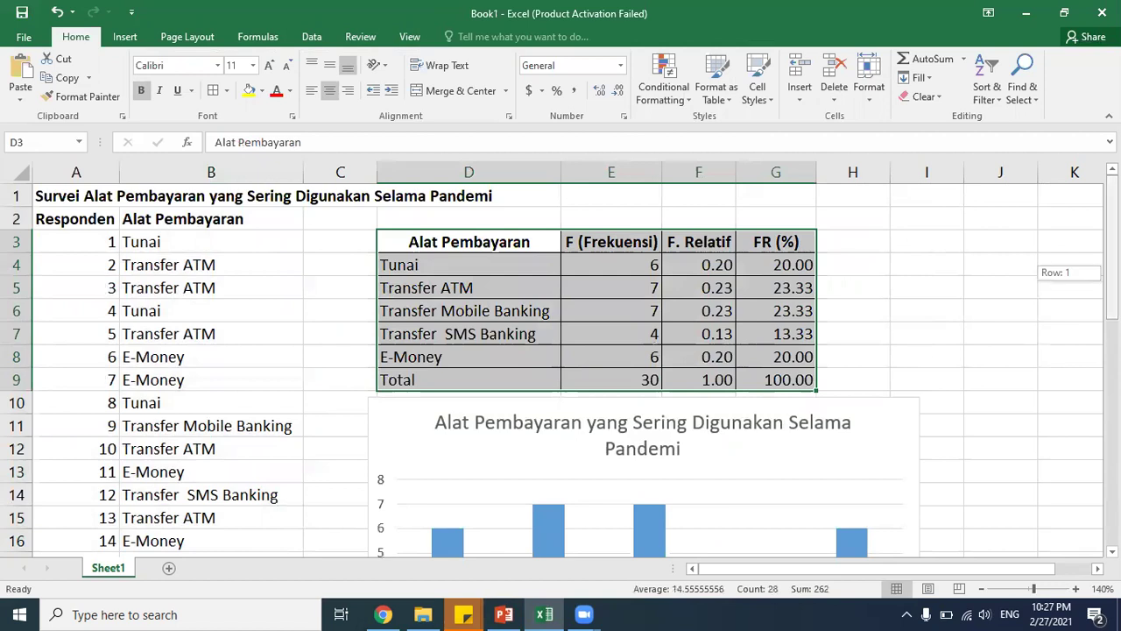
{"action": "left_click_drag", "start_coordinate": [1112, 272], "coordinate": [1113, 460]}
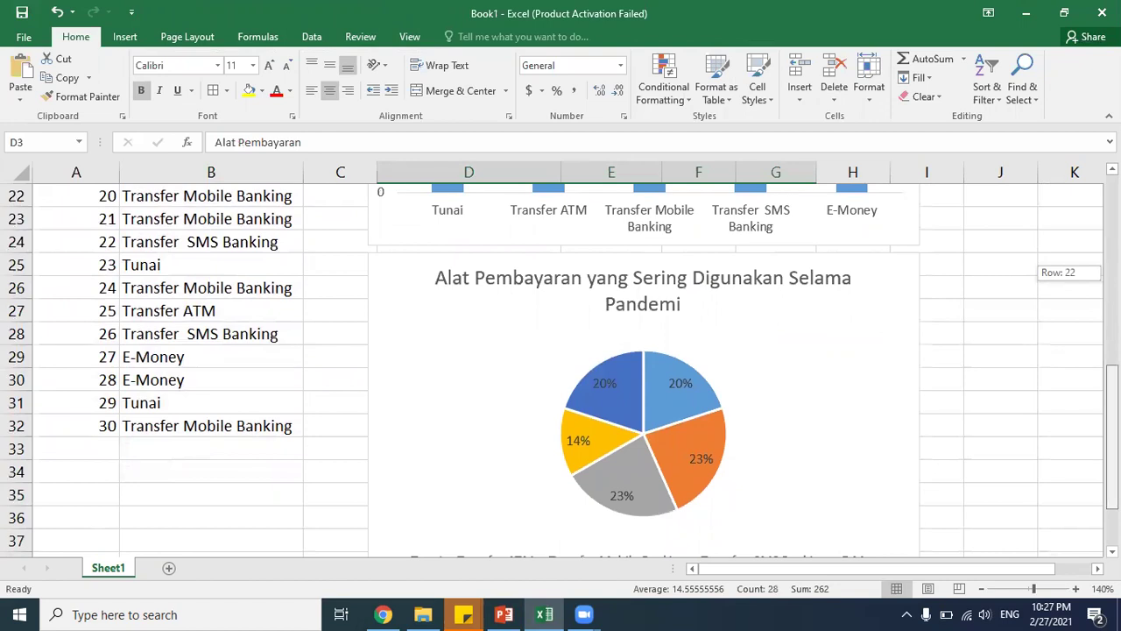
{"action": "left_click_drag", "start_coordinate": [1112, 460], "coordinate": [1113, 272]}
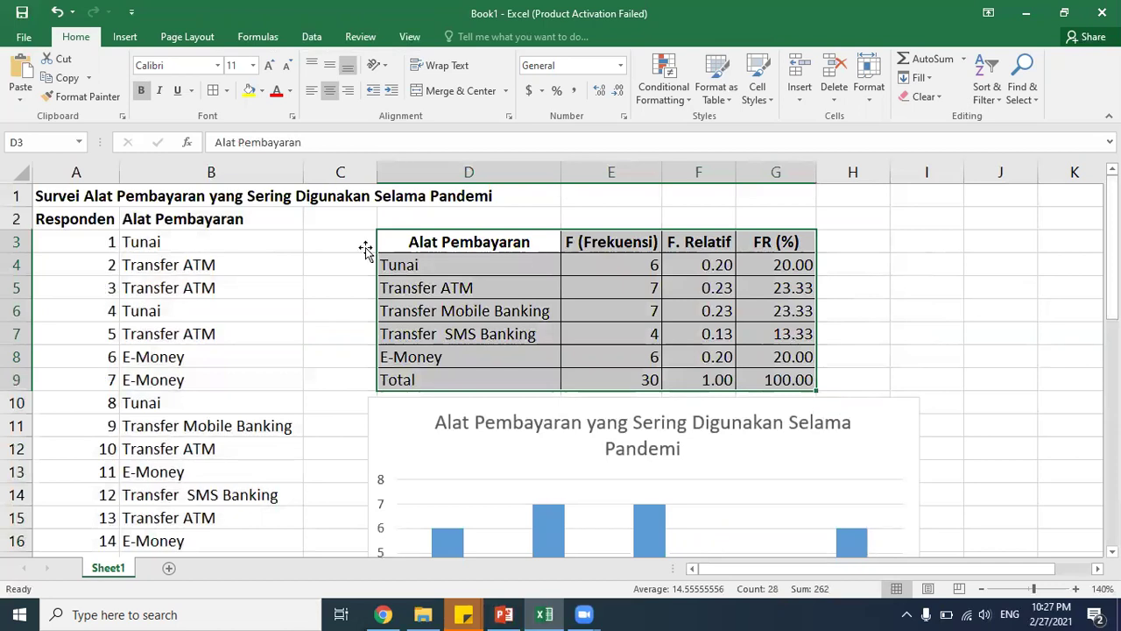
{"action": "left_click", "coordinate": [313, 251]}
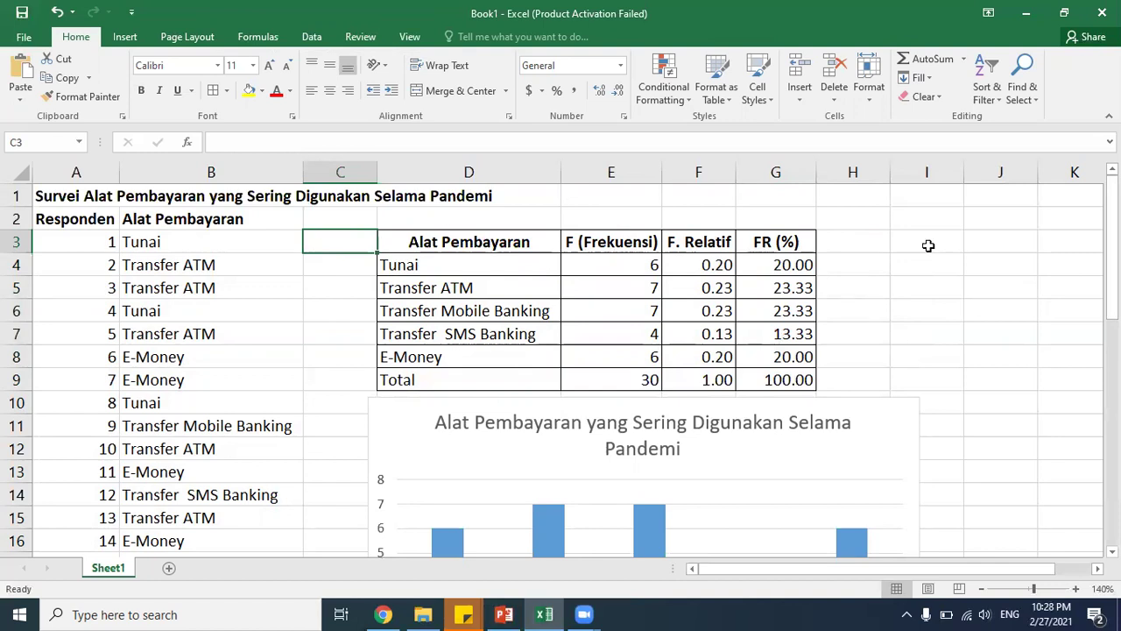
{"action": "left_click_drag", "start_coordinate": [1112, 232], "coordinate": [1113, 232]}
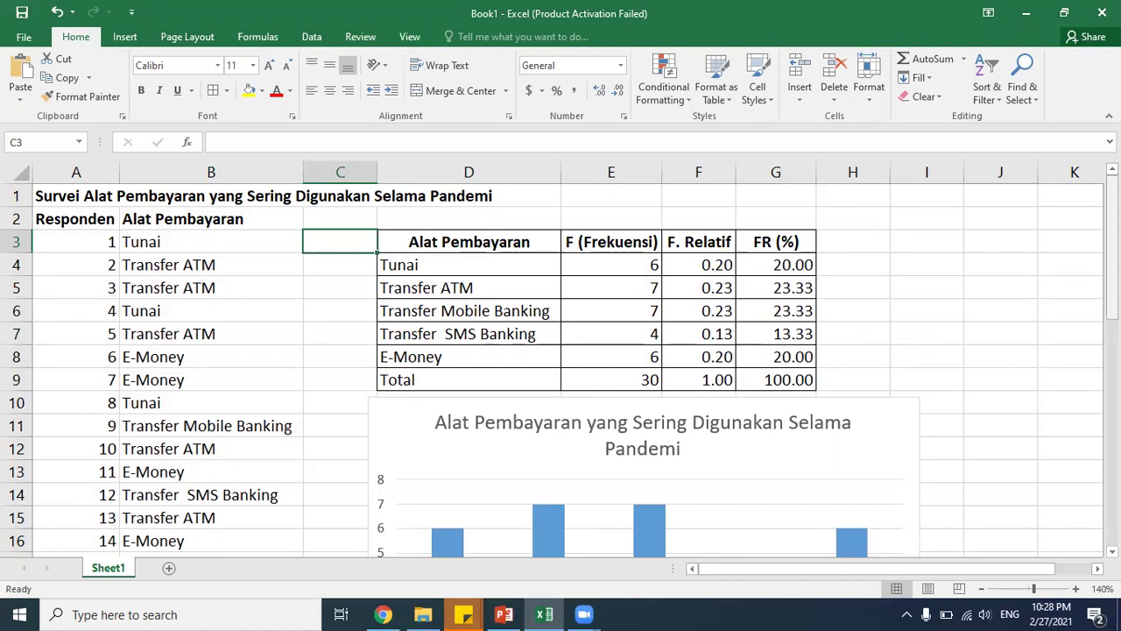